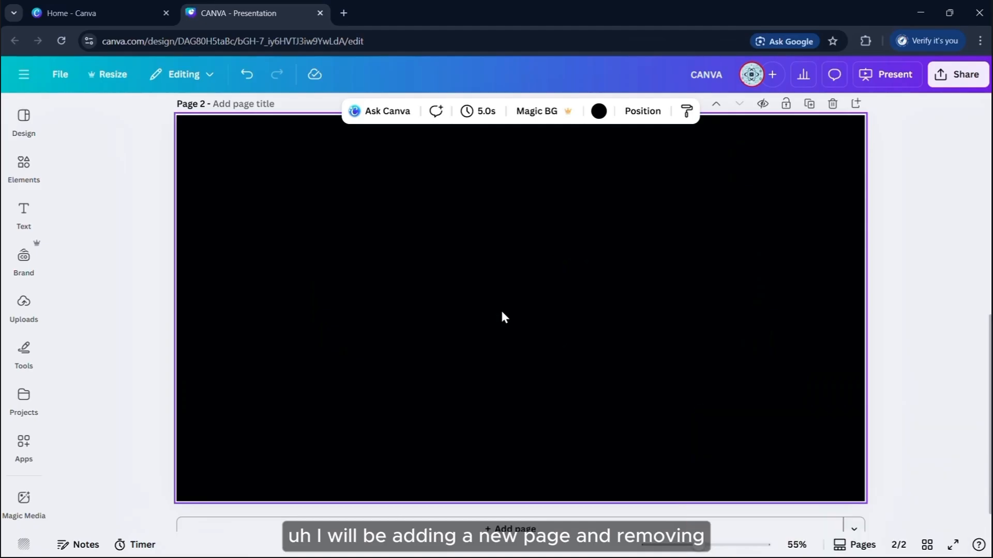
Remove page 2's black background and add a heading box, resized to about 85.2
key(BackSpace)
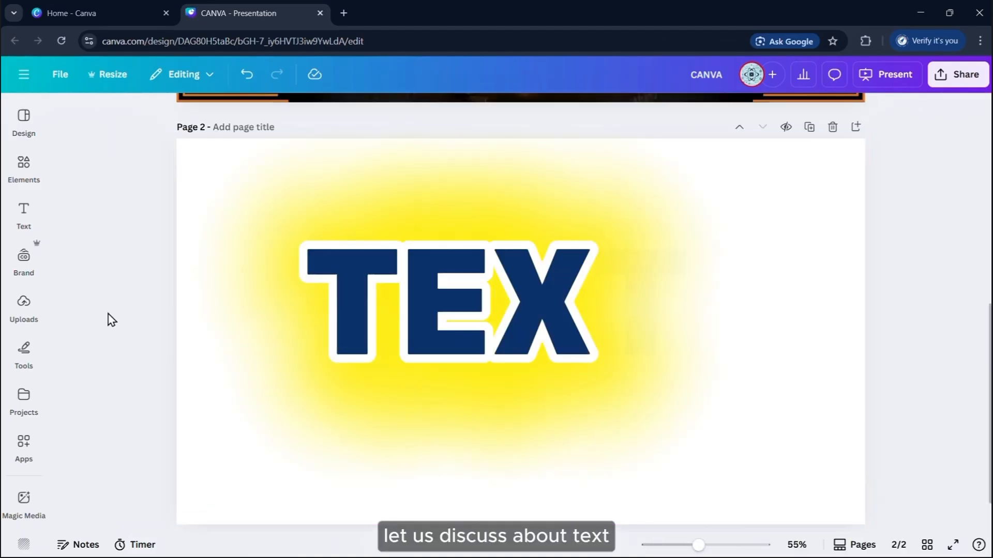
click(24, 210)
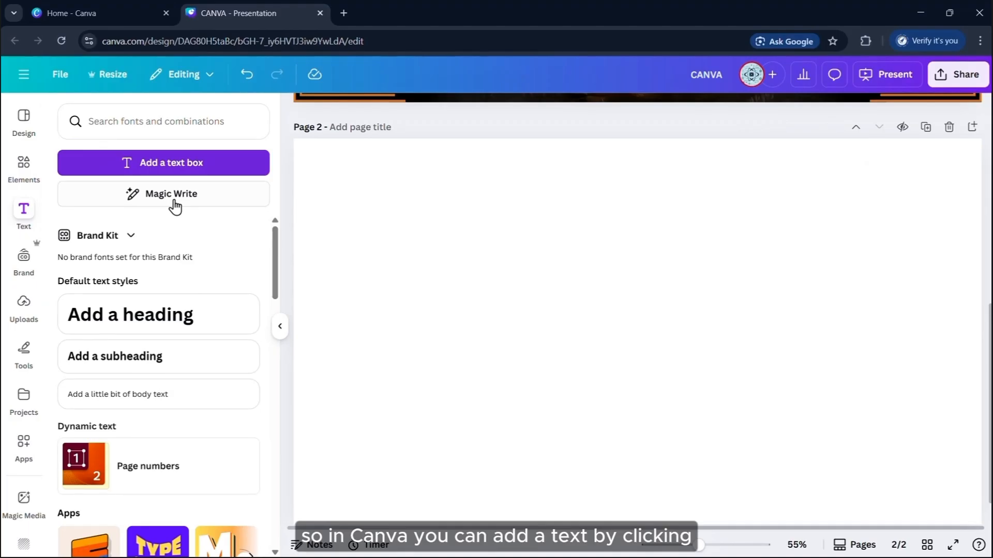
click(137, 321)
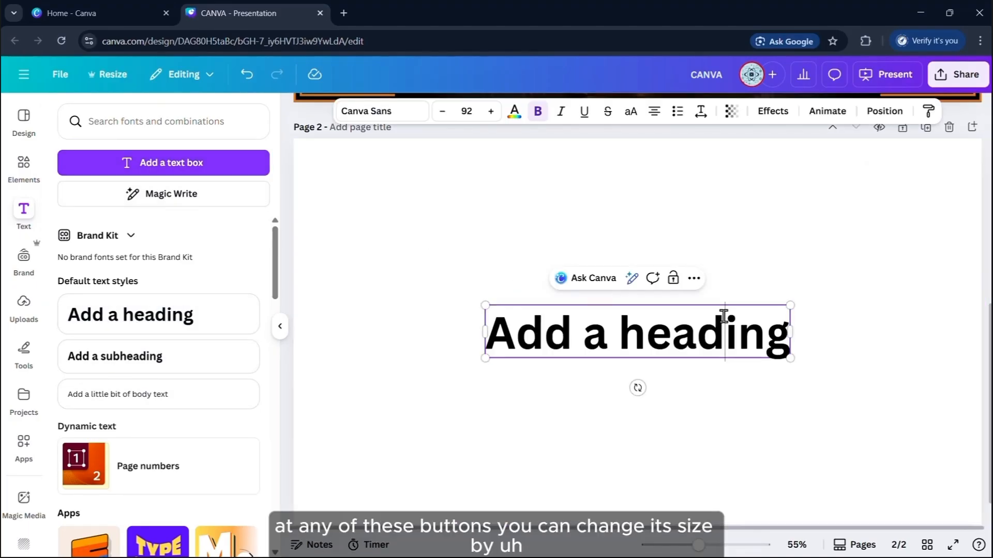
click(907, 283)
click(747, 331)
drag(790, 307, 739, 348)
drag(616, 406, 780, 271)
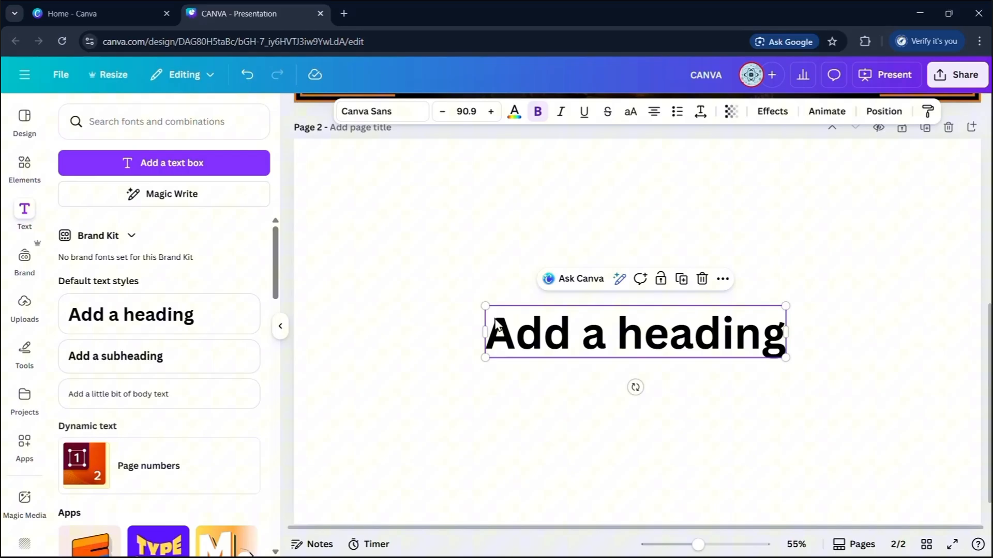
drag(483, 335, 444, 357)
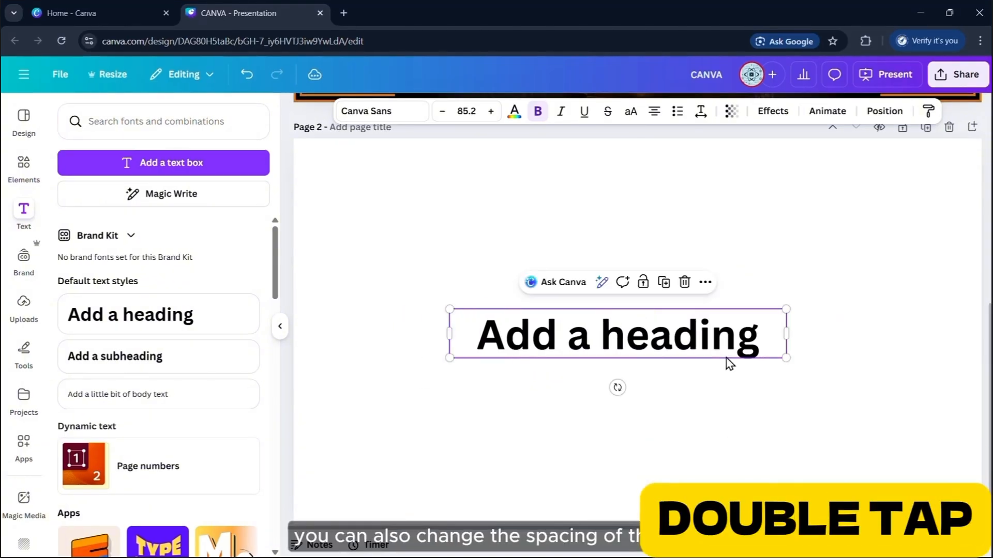
Retype the heading as a short 'Hi I am' self-introduction greeting
double_click(667, 350)
text(Hi i am)
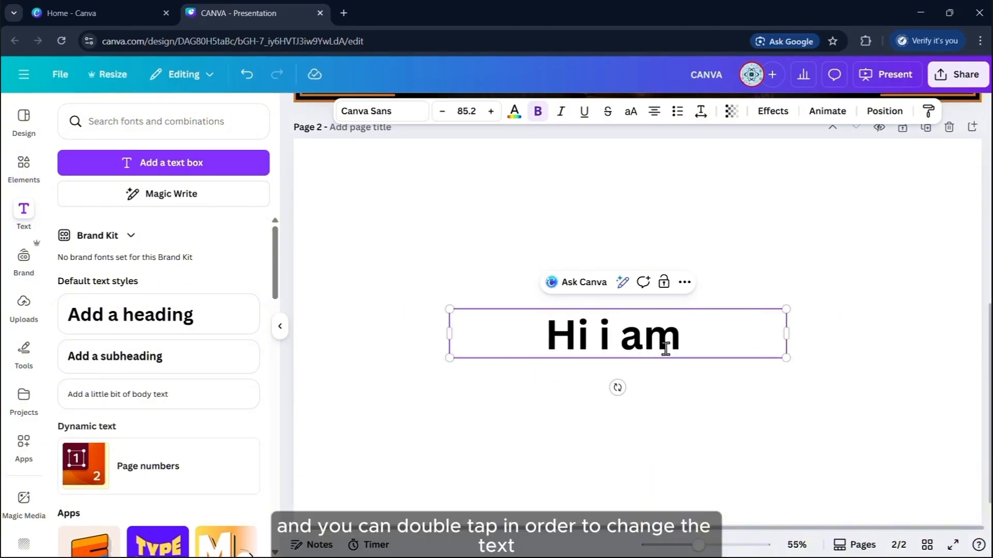
text( ori)
click(896, 246)
click(661, 344)
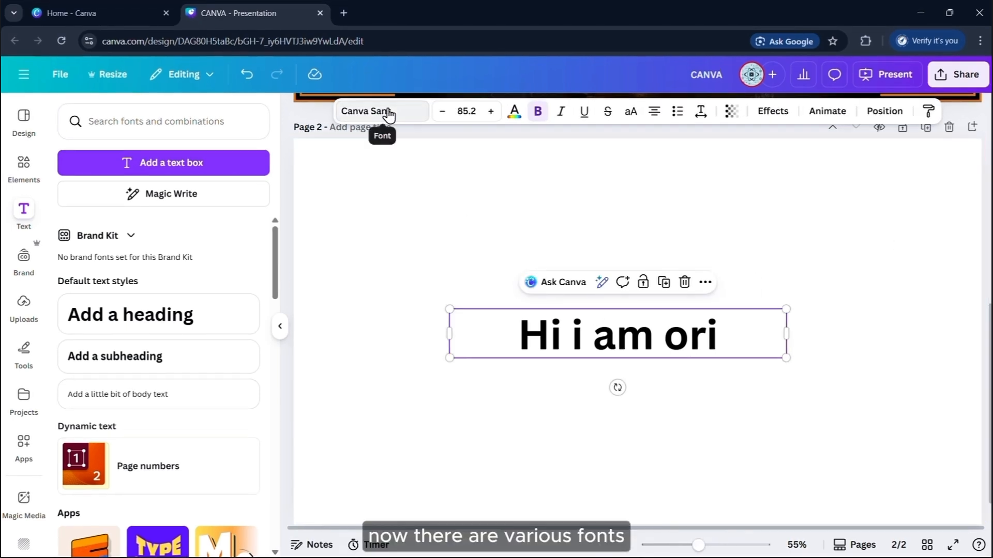
Change the heading font to Gagalin, after briefly trying Palm Club
click(389, 115)
scroll(197, 352, down, 3)
scroll(166, 324, up, 3)
click(166, 314)
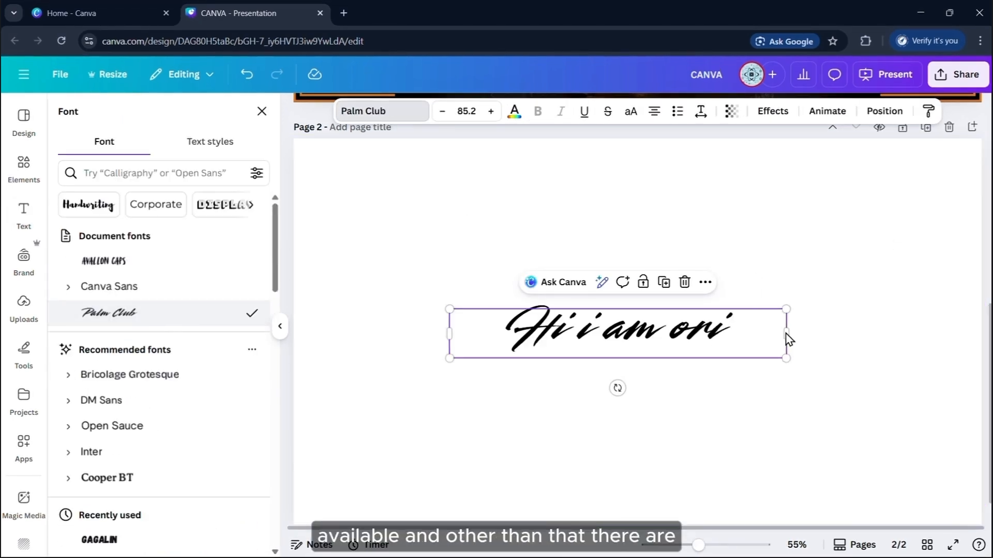
scroll(166, 404, down, 3)
click(166, 413)
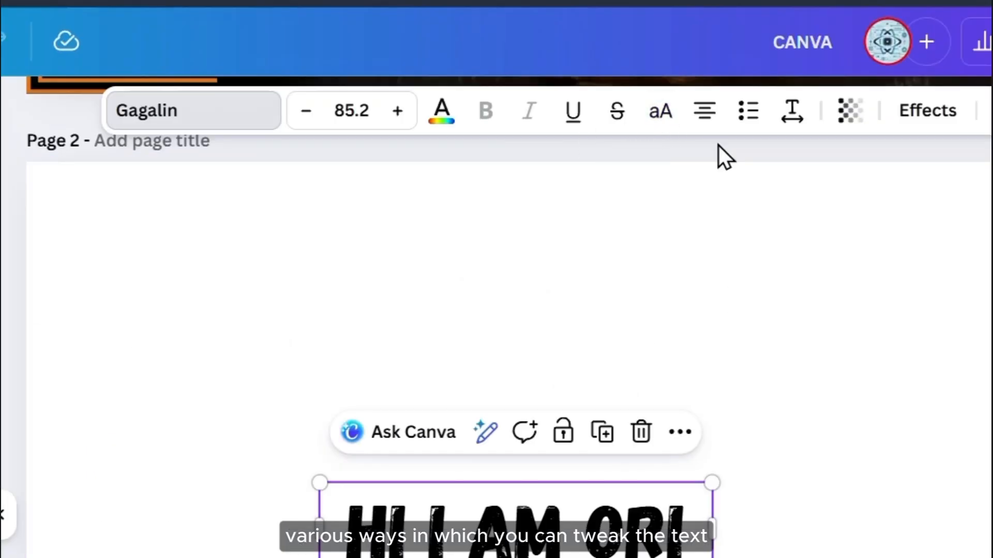
Narrow the heading box and reduce its font size to 83.2
drag(724, 543, 693, 543)
click(726, 524)
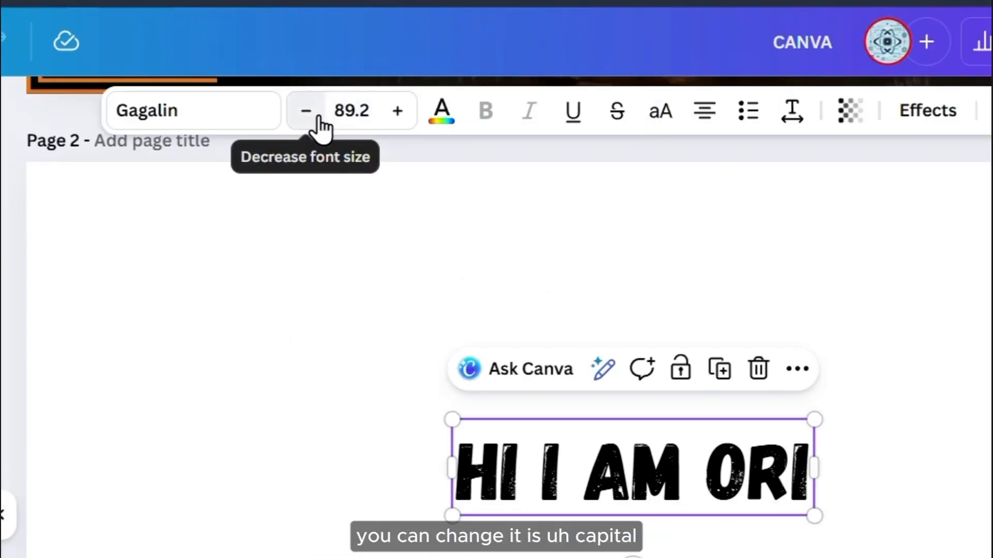
click(318, 118)
click(318, 118)
click(318, 118)
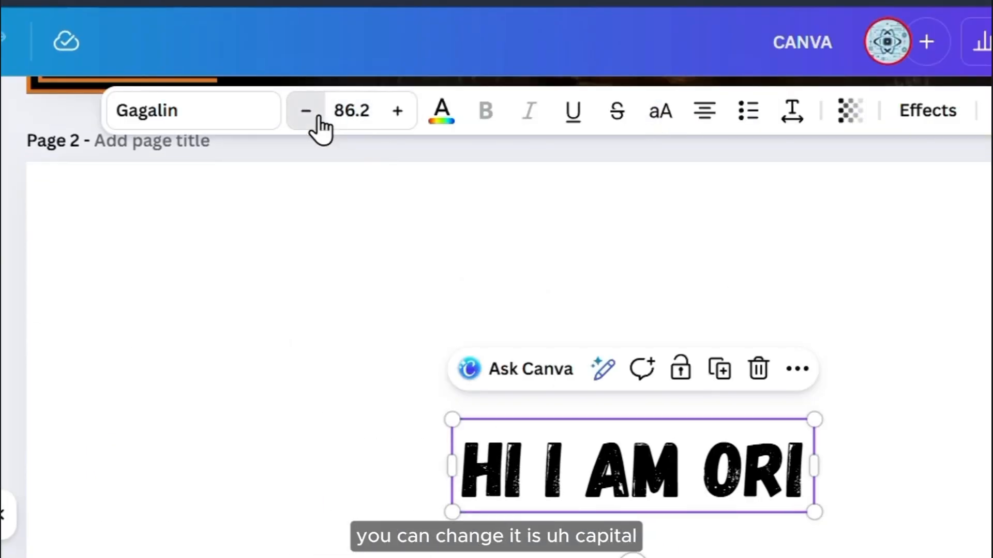
click(319, 118)
click(319, 118)
click(319, 118)
click(921, 535)
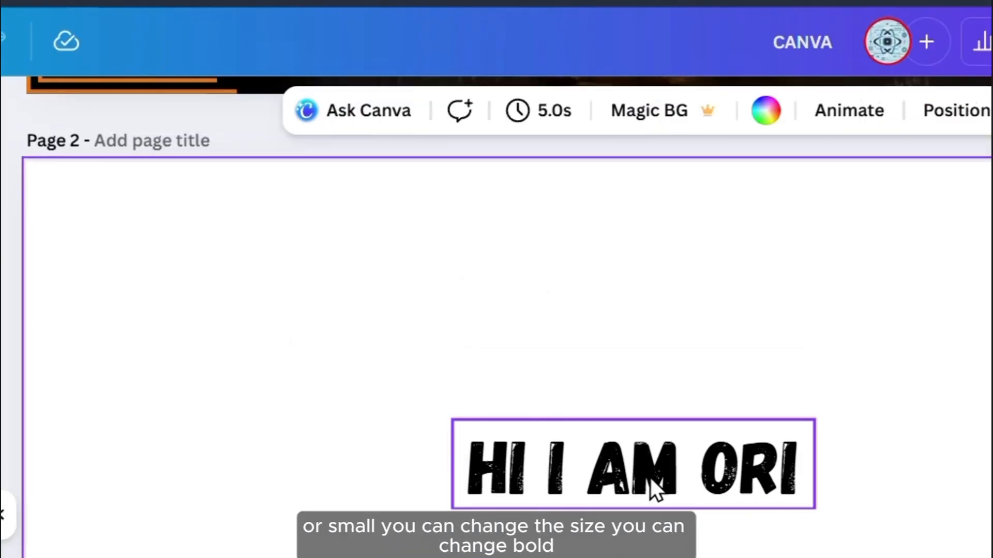
Remove the accidentally added subheading below the heading
click(1, 538)
click(331, 554)
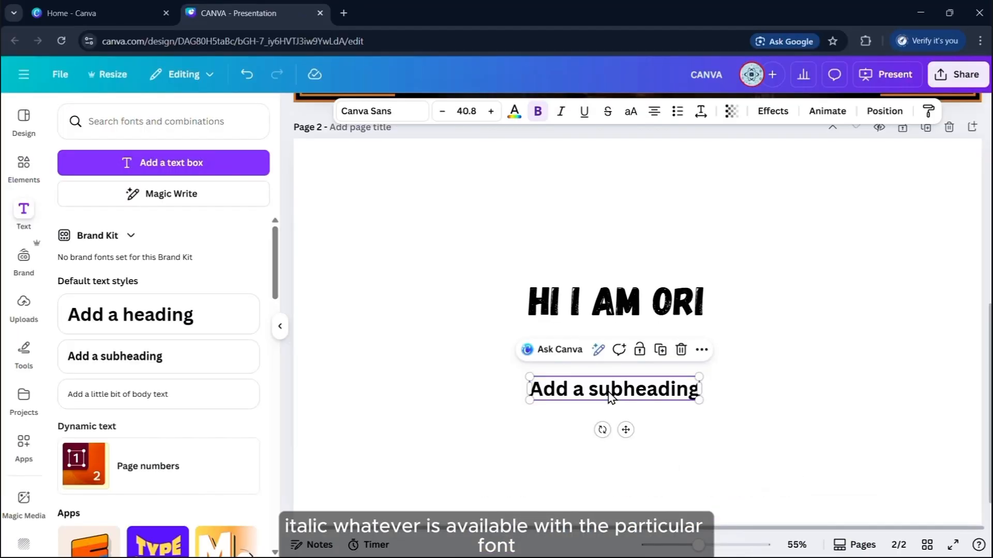
key(Delete)
click(663, 304)
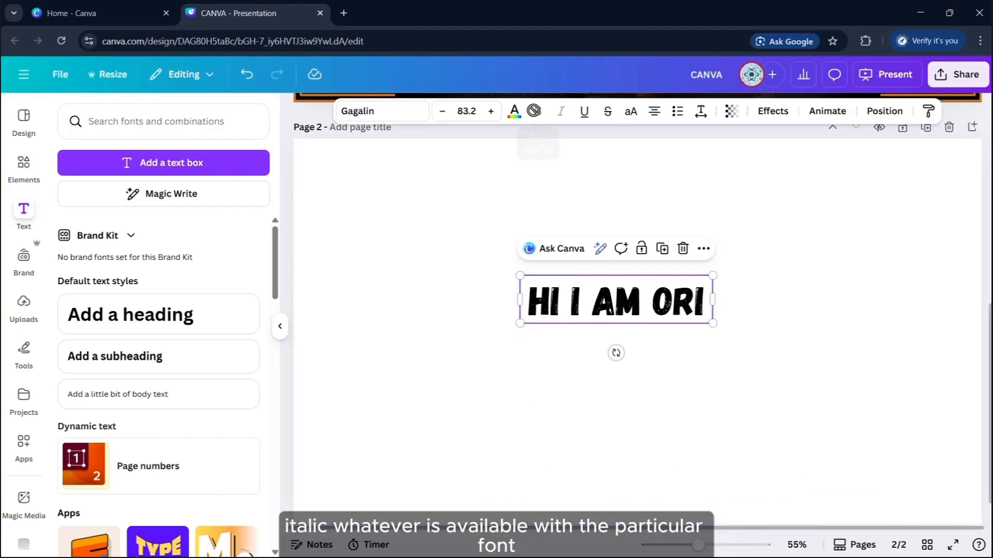
Colour the heading text red and underline it
click(514, 110)
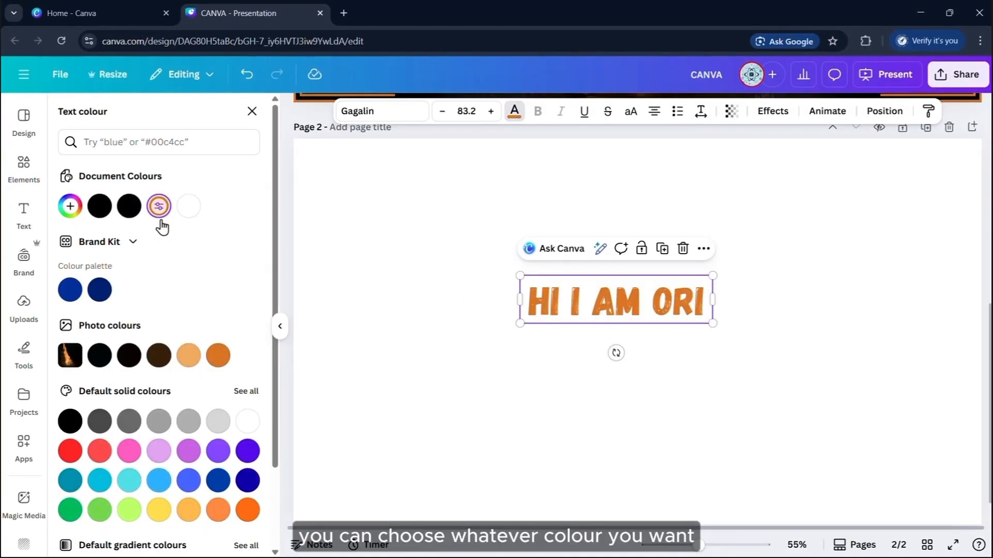
click(158, 357)
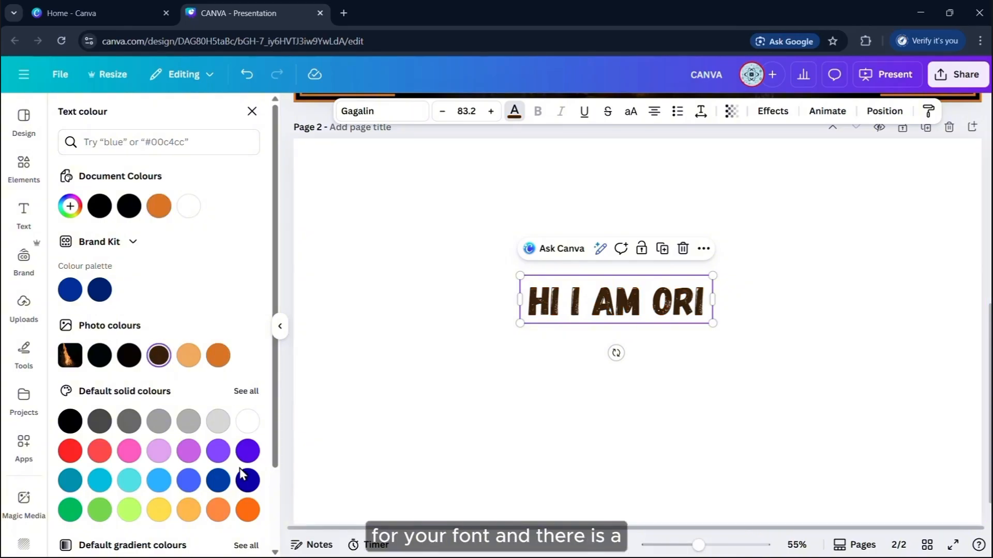
click(587, 114)
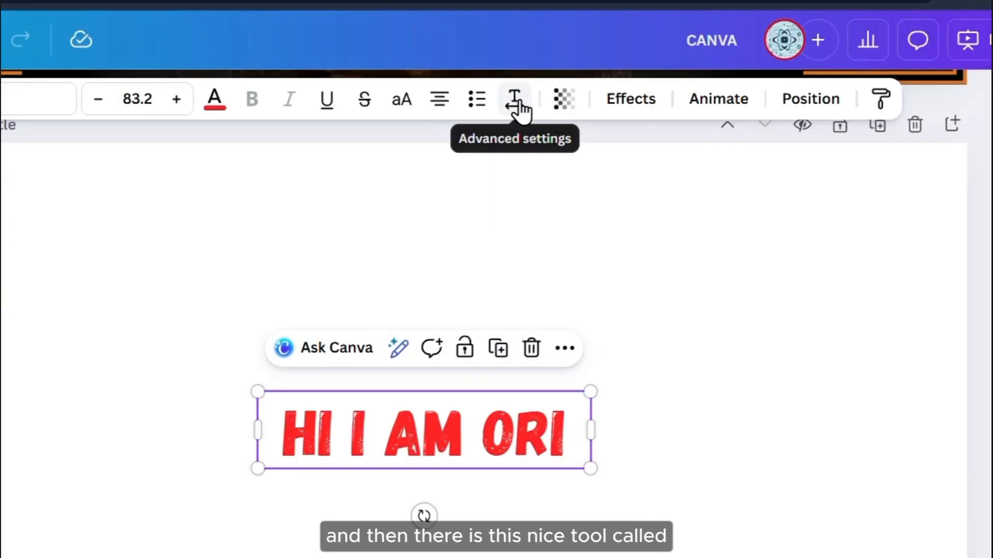
Set letter spacing to -6, add a second line 'WHO ARE YOU?', and set line spacing 2.5
click(703, 101)
mouse_move(439, 192)
mouse_down()
mouse_move(464, 198)
mouse_move(437, 198)
mouse_up()
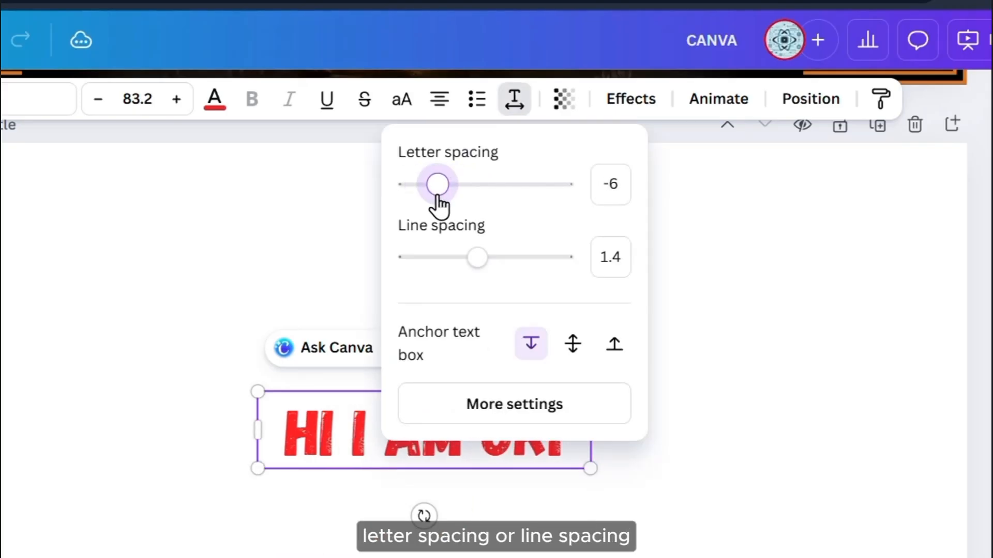
click(563, 445)
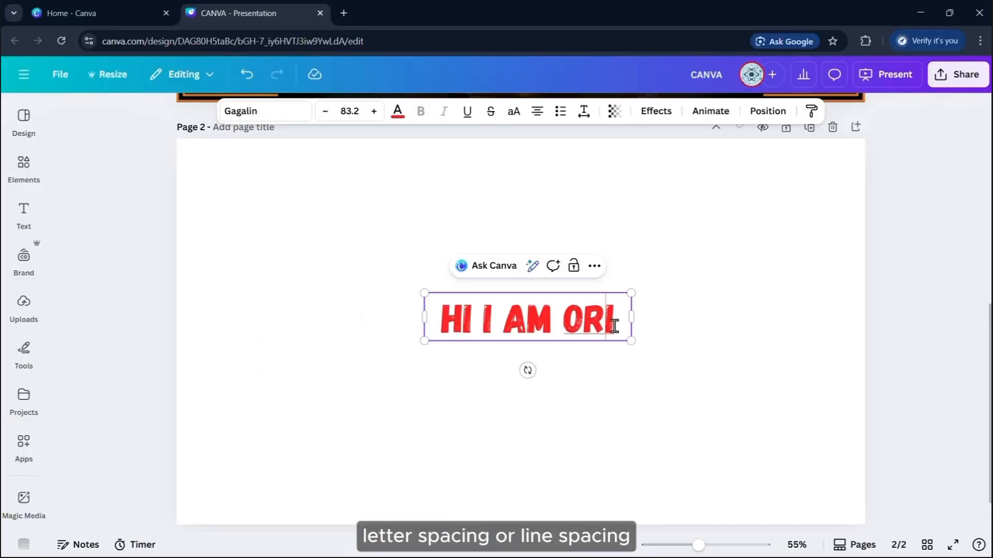
text(SDNSDJIJDF)
click(657, 314)
click(602, 322)
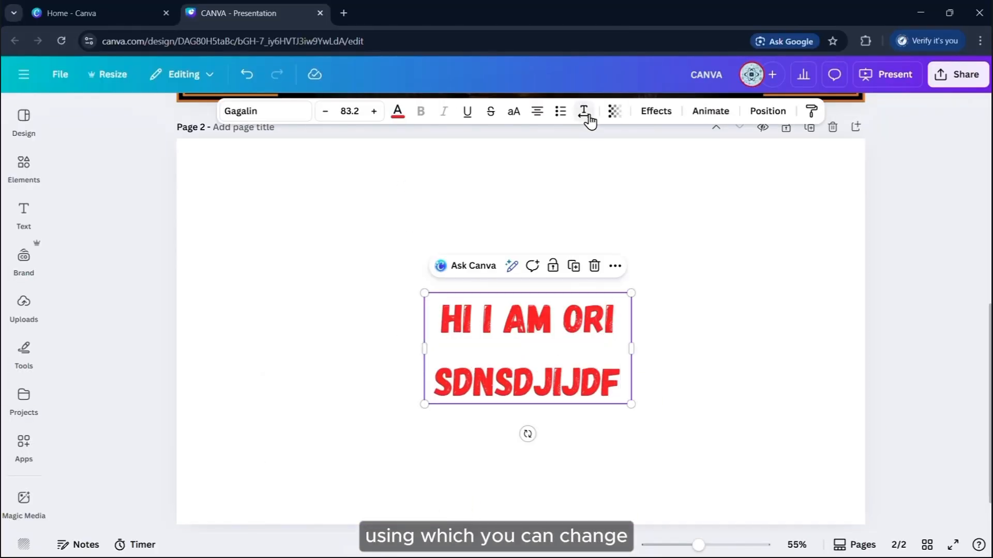
click(584, 112)
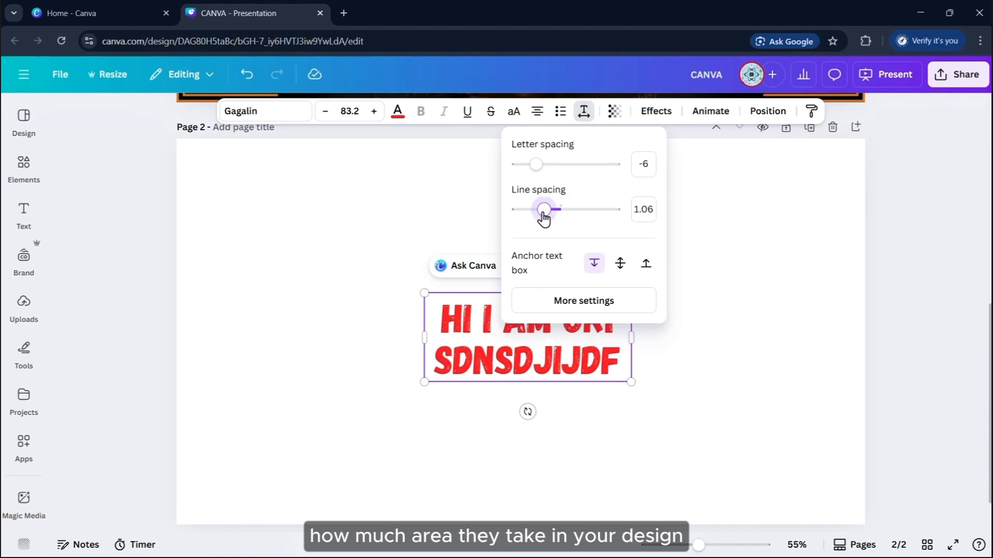
drag(533, 213, 614, 210)
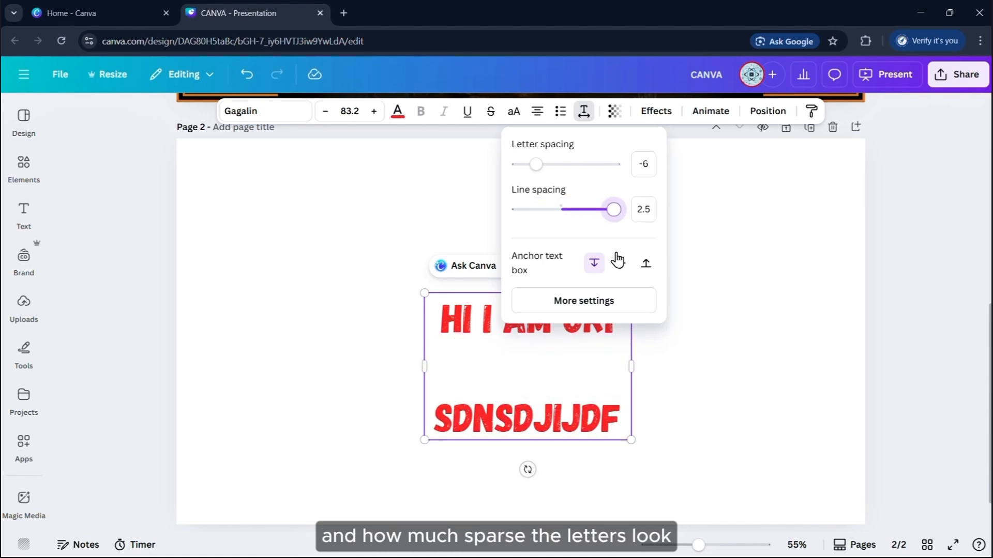
click(703, 314)
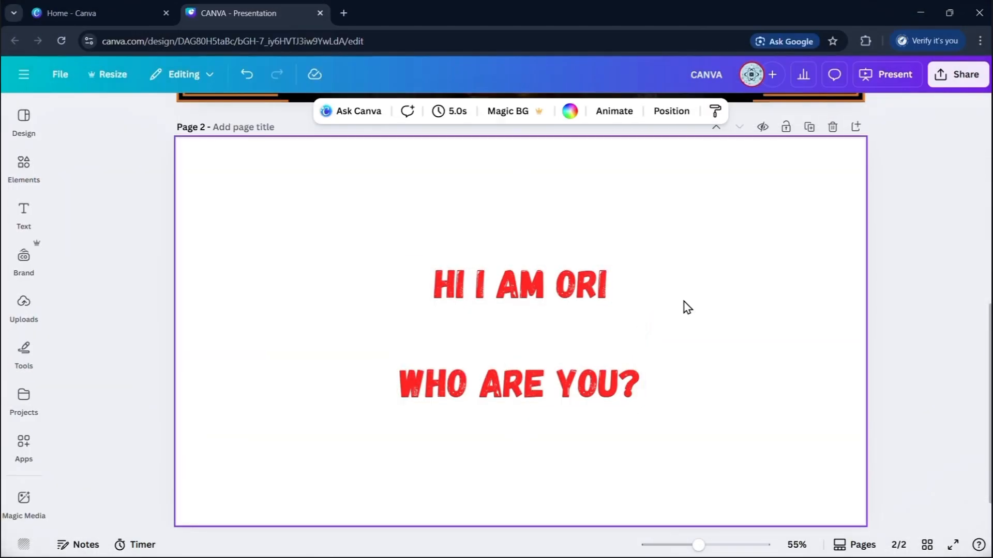
Centre the text box horizontally and vertically on page 2
click(558, 354)
drag(558, 355, 652, 318)
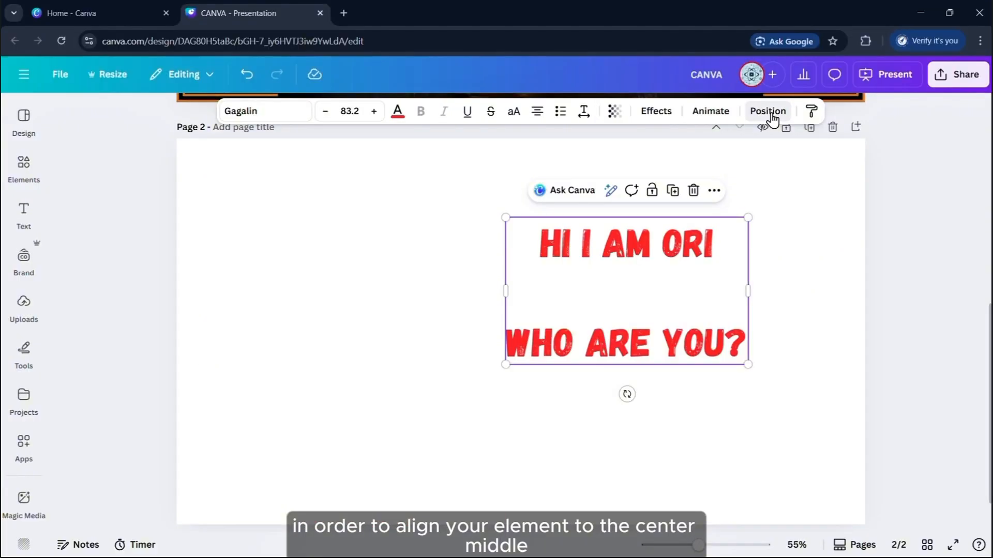
click(767, 112)
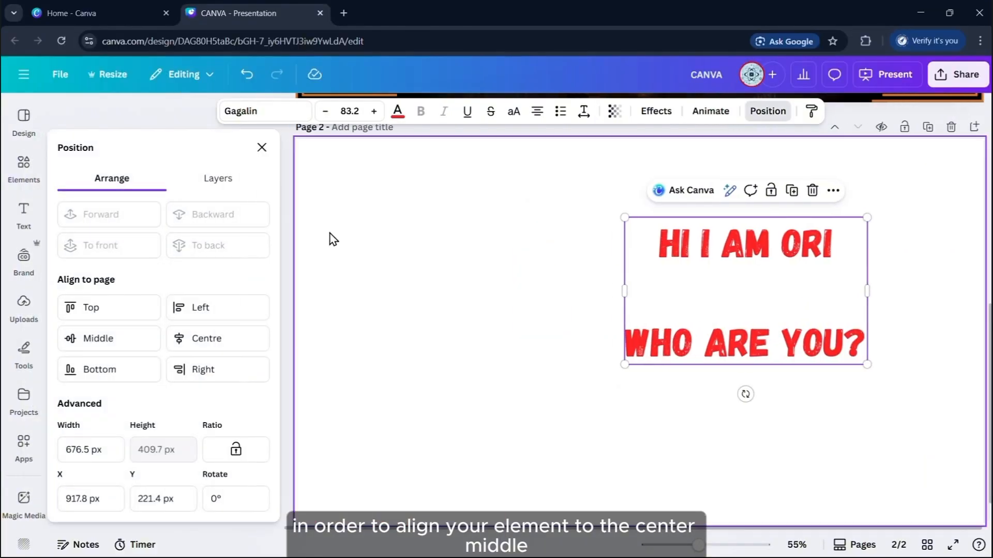
click(231, 341)
click(118, 340)
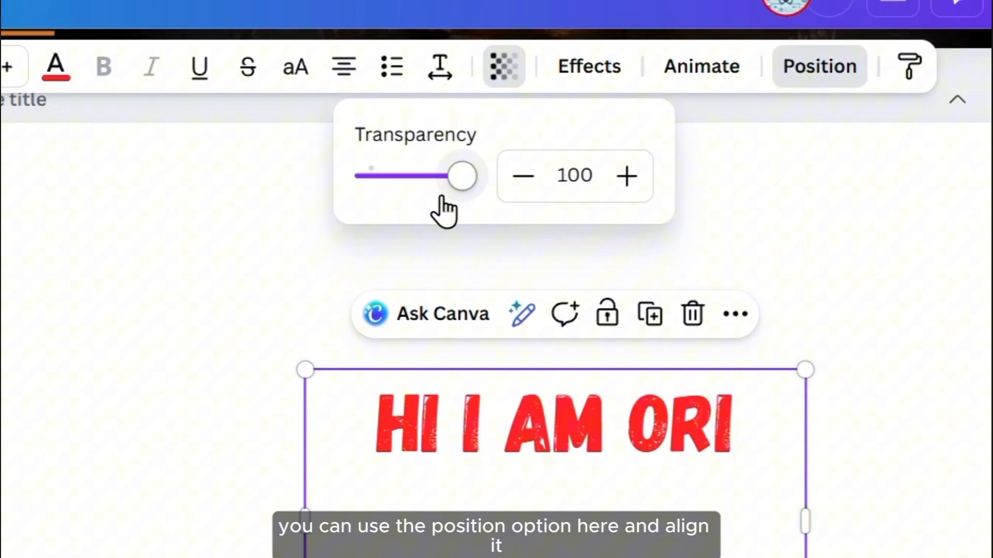
drag(584, 173, 633, 182)
Give the heading a shadow effect and make its text white
click(589, 67)
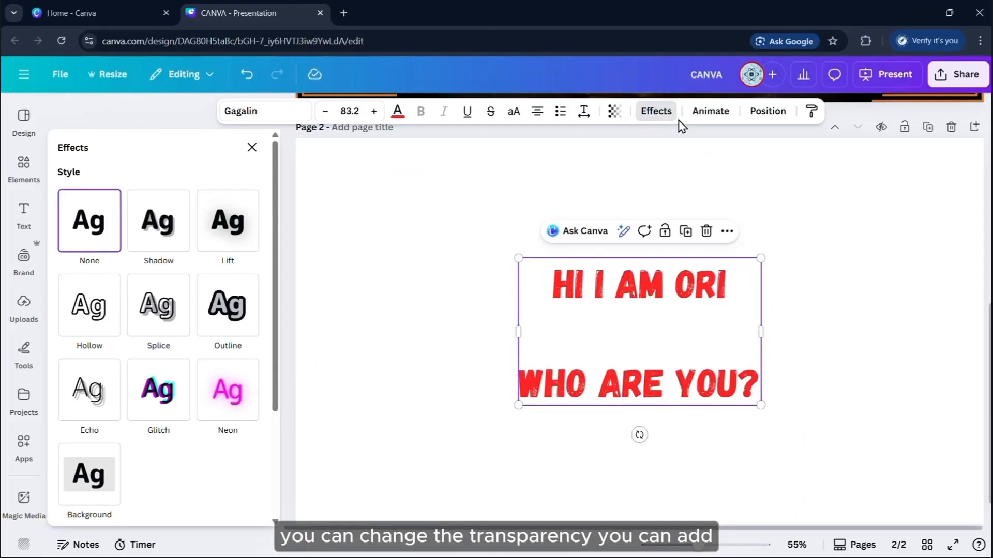
click(158, 221)
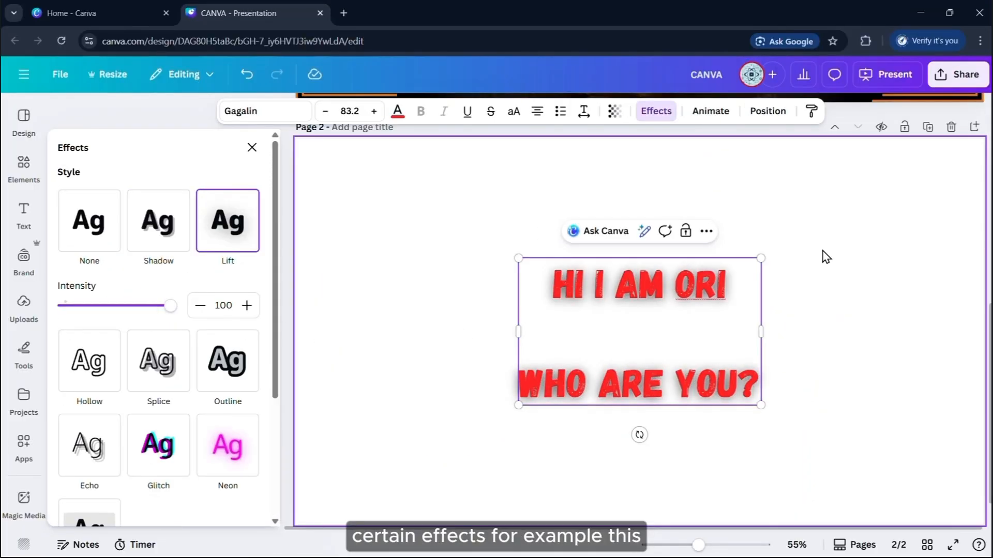
click(826, 257)
click(584, 299)
click(397, 111)
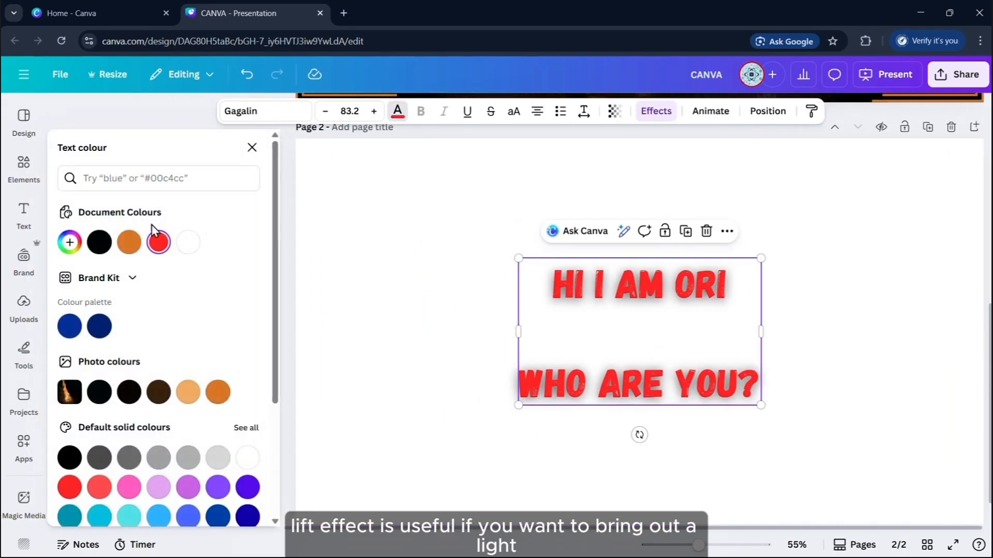
click(191, 242)
click(834, 282)
scroll(783, 304, down, 3)
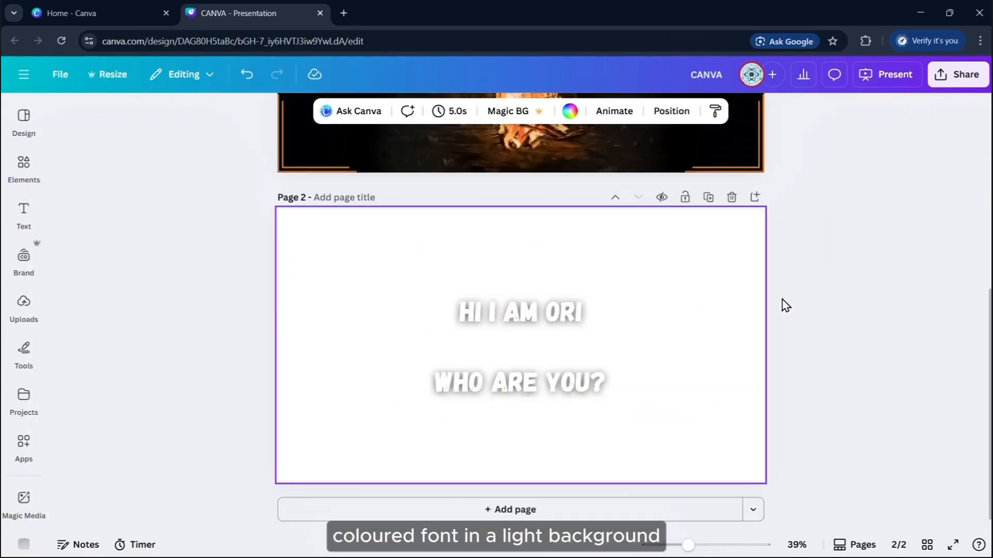
scroll(764, 329, up, 2)
Try the Outline, Glitch and Background text effects on the heading
click(587, 361)
click(655, 111)
click(159, 395)
scroll(155, 324, down, 3)
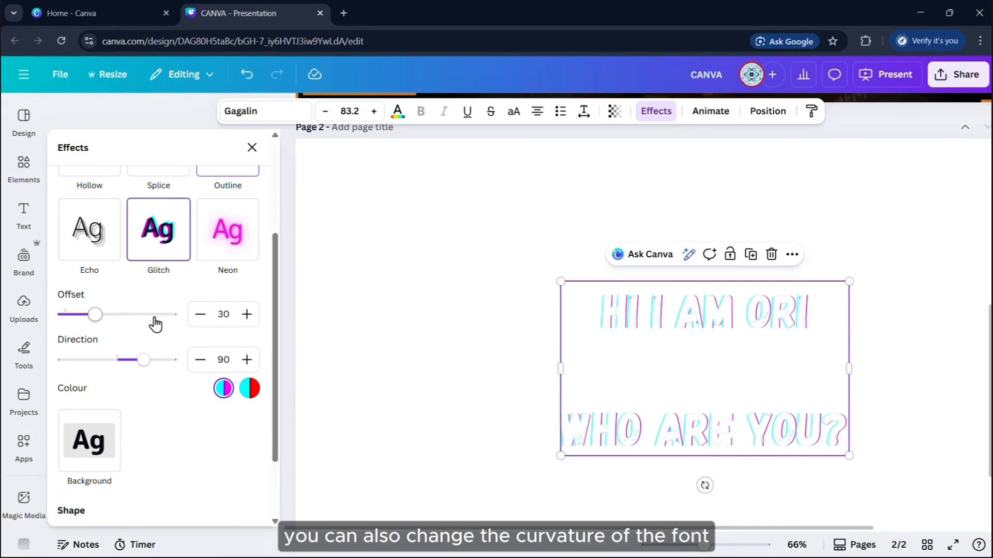
click(88, 481)
scroll(85, 364, down, 5)
scroll(178, 396, down, 2)
Curve the heading into a gentle arch of 27 and move it higher
click(161, 452)
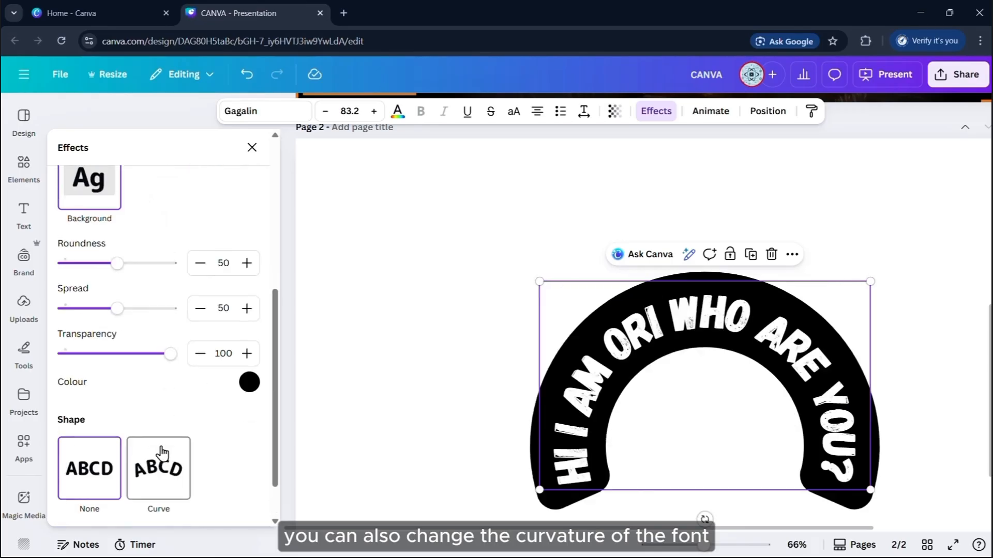
scroll(228, 421, down, 1)
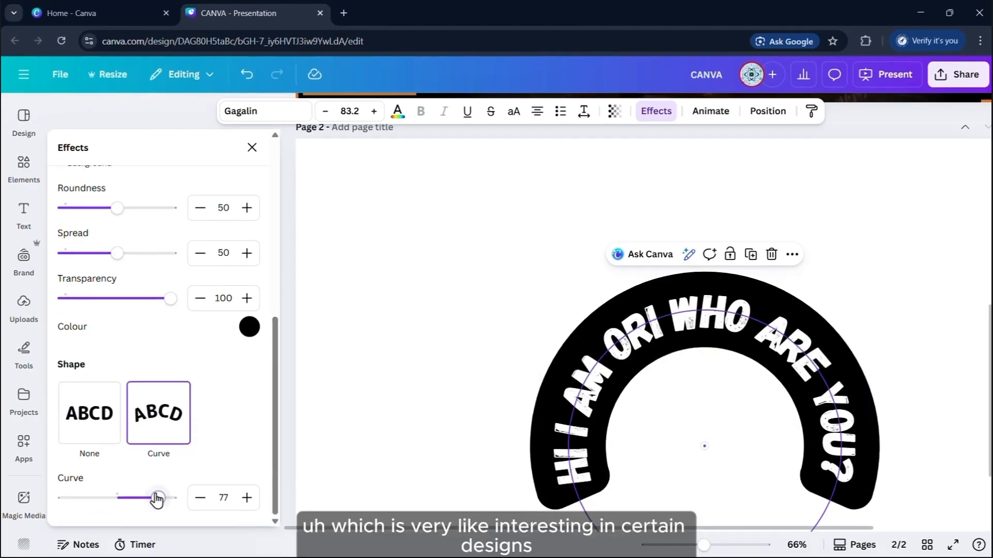
drag(157, 499, 133, 500)
drag(721, 393, 721, 317)
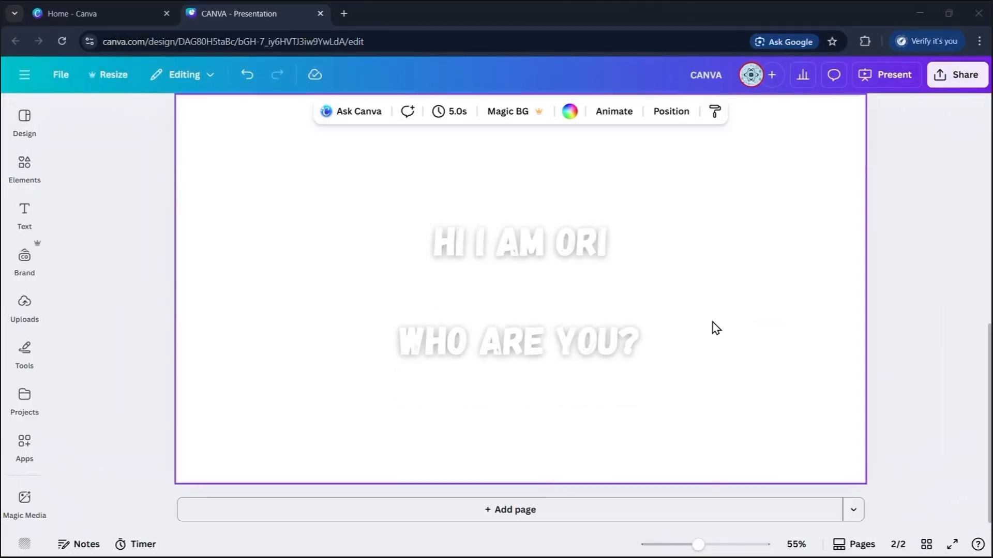
Apply the Rise animation to the heading text
click(583, 295)
click(711, 111)
click(157, 376)
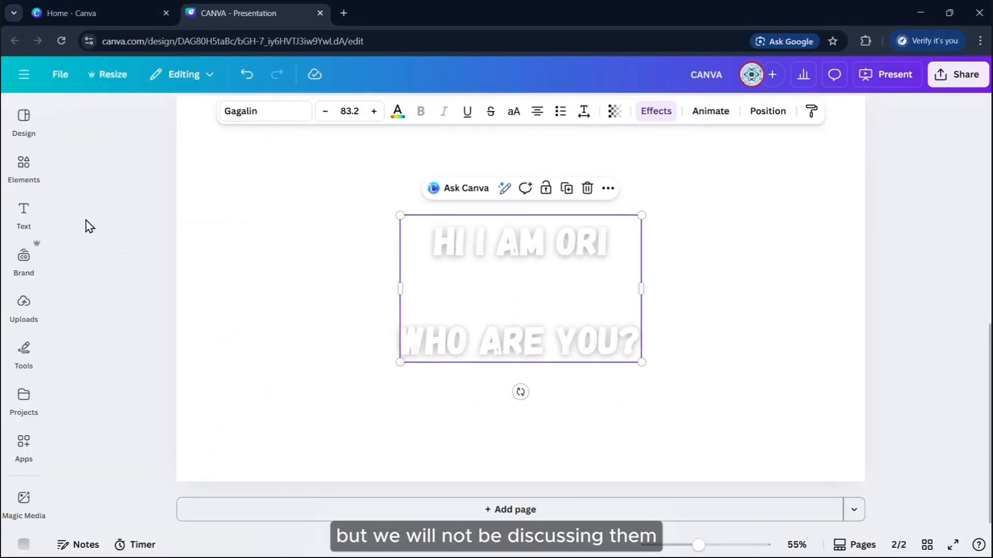
Add a new sample heading reading 'shbahsd'
click(37, 217)
drag(124, 327, 855, 287)
text(shbahsd)
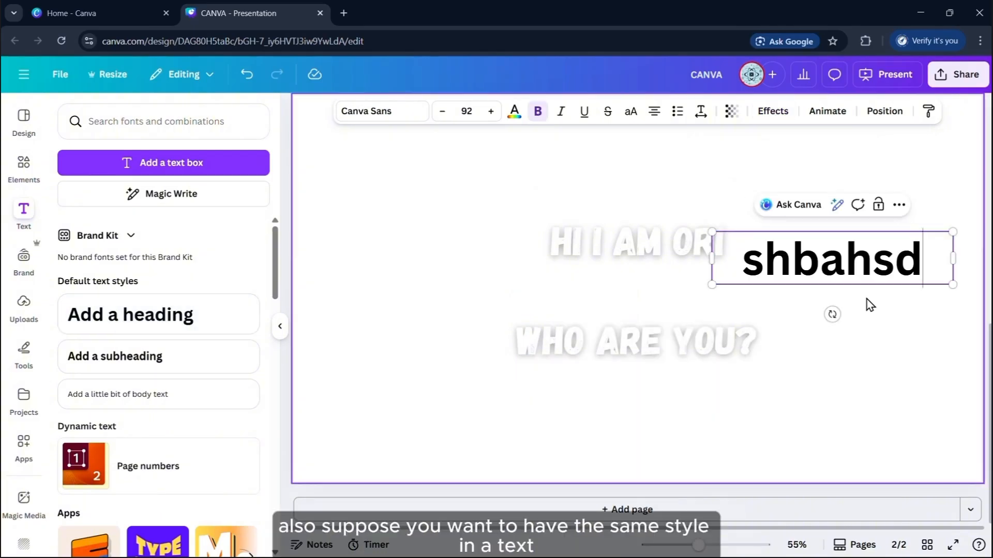
Copy the white two-line heading's style onto the sample heading, then zoom out
click(658, 337)
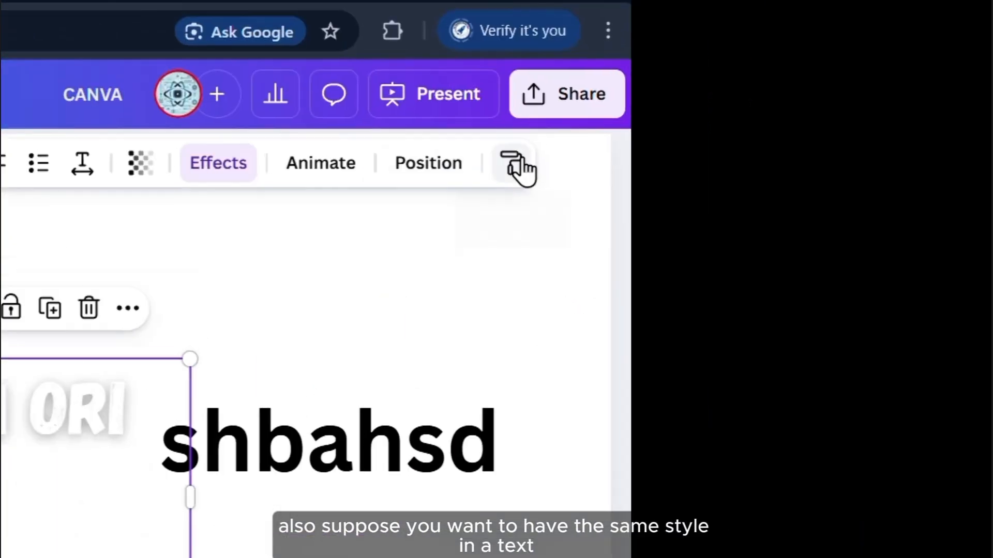
click(519, 168)
click(351, 440)
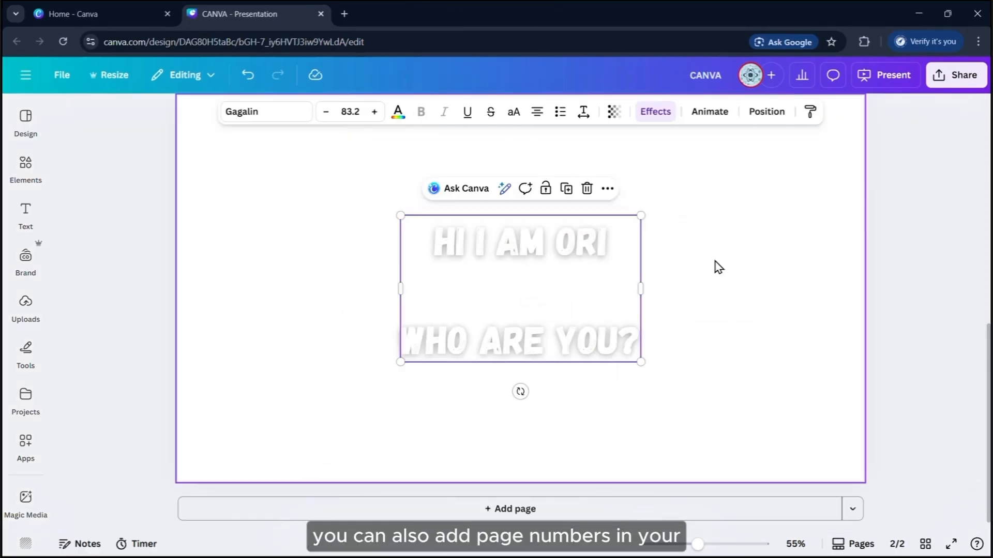
click(694, 337)
scroll(756, 350, up, 3)
key(ctrl+minus)
key(ctrl+minus)
key(ctrl+minus)
key(ctrl+minus)
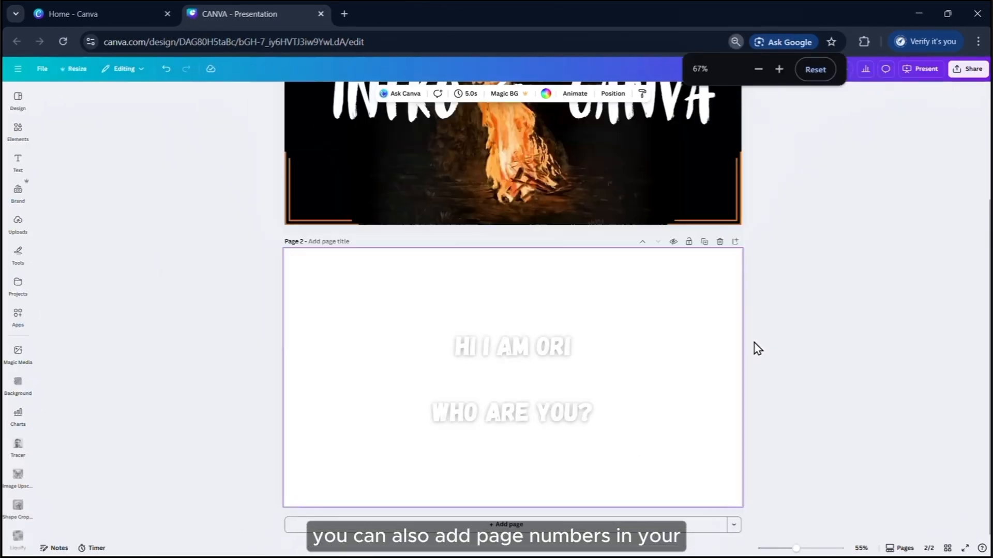
Add two blank pages to the presentation and reset the zoom
click(605, 525)
click(615, 524)
scroll(673, 403, up, 10)
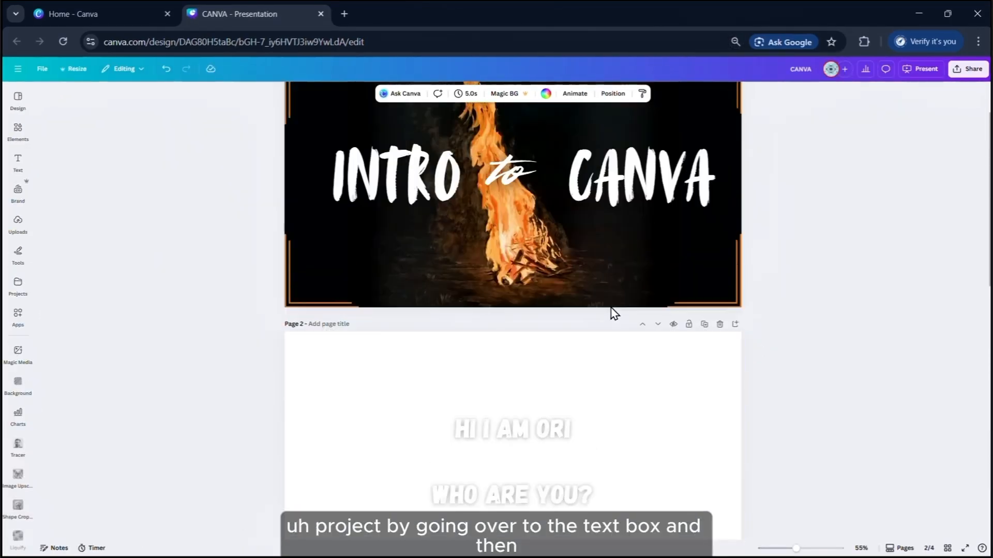
click(614, 303)
scroll(775, 318, up, 2)
key(ctrl+0)
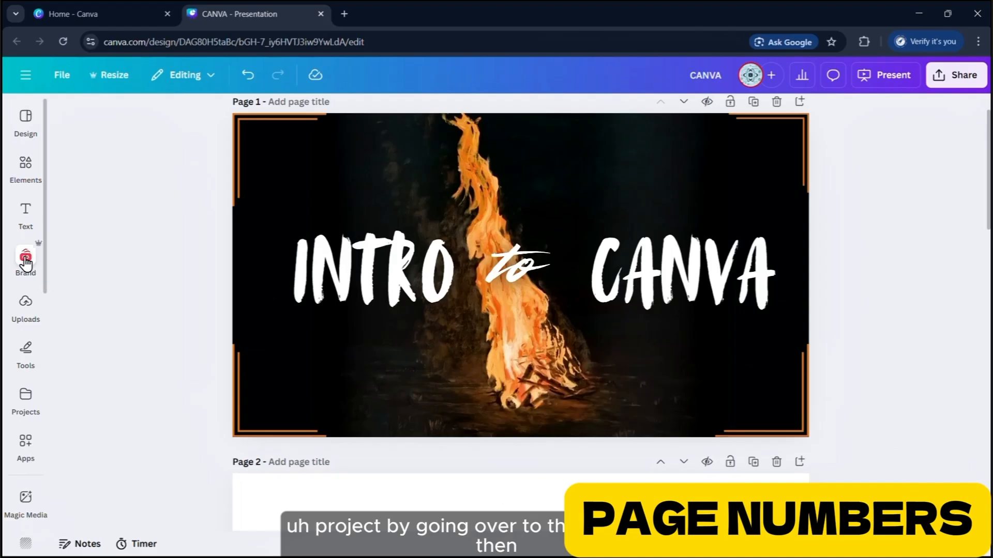
Add page numbers in the numbers-only format, leaving page 1 unnumbered
click(27, 213)
scroll(150, 268, down, 3)
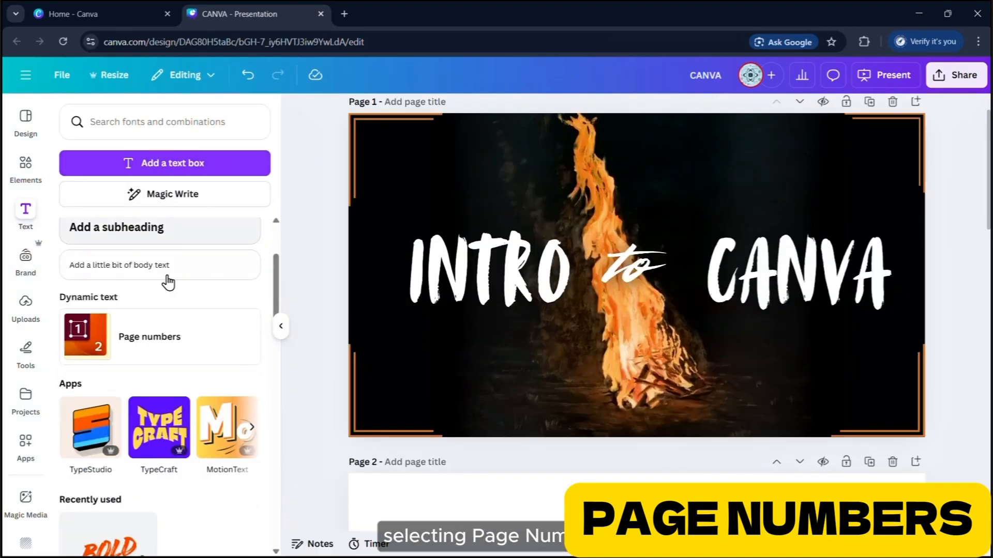
click(126, 339)
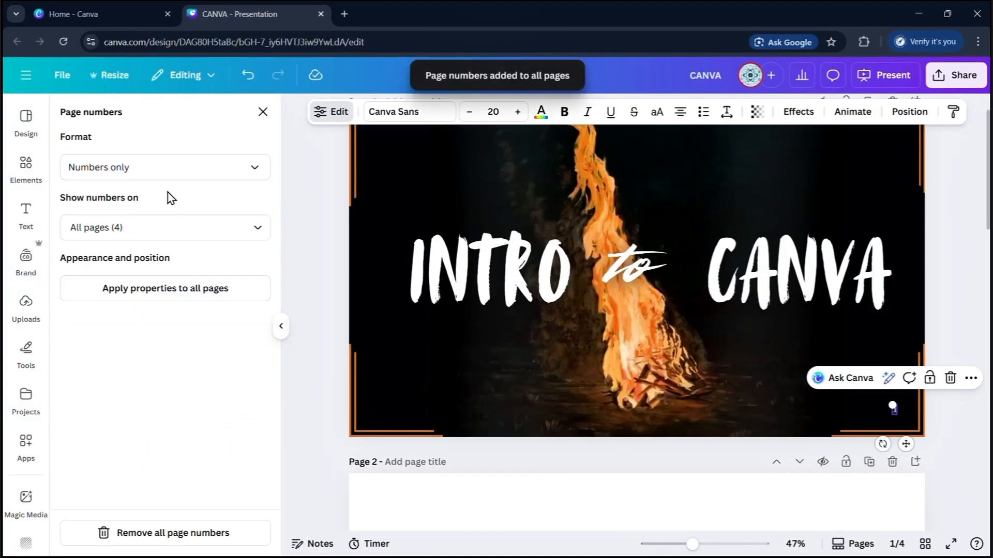
click(160, 173)
click(101, 238)
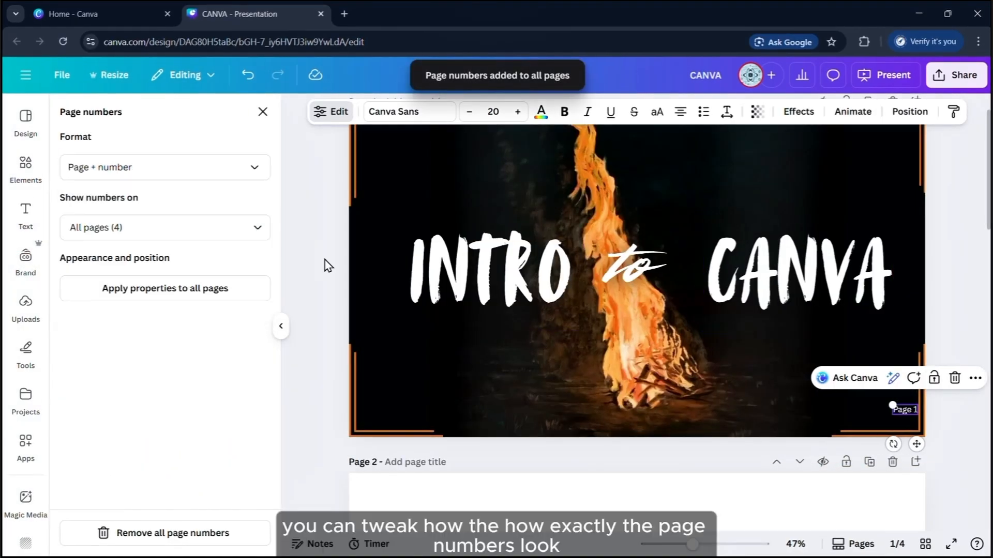
click(207, 173)
click(129, 207)
click(182, 230)
click(239, 306)
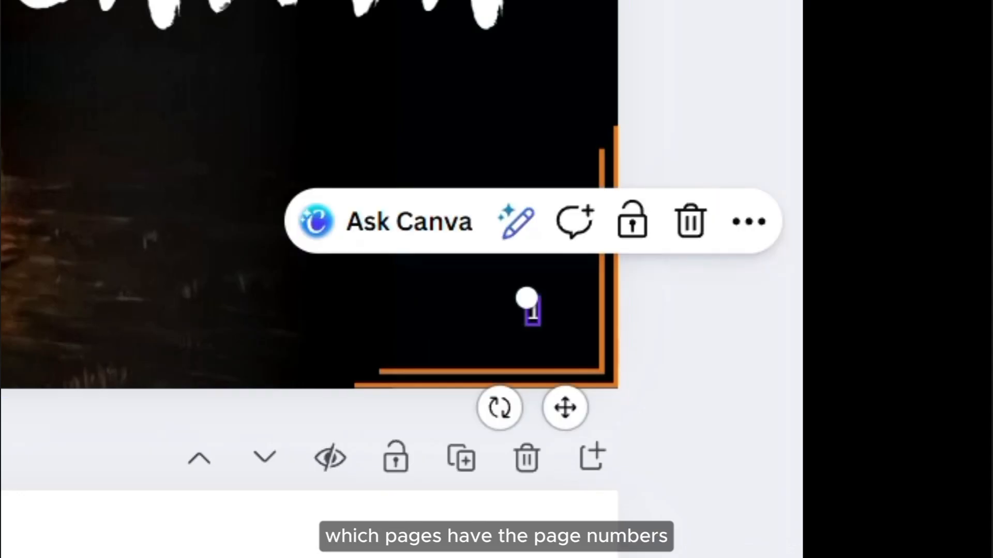
Enlarge the page number, underline it and colour it orange
drag(892, 404, 885, 387)
key(ctrl+u)
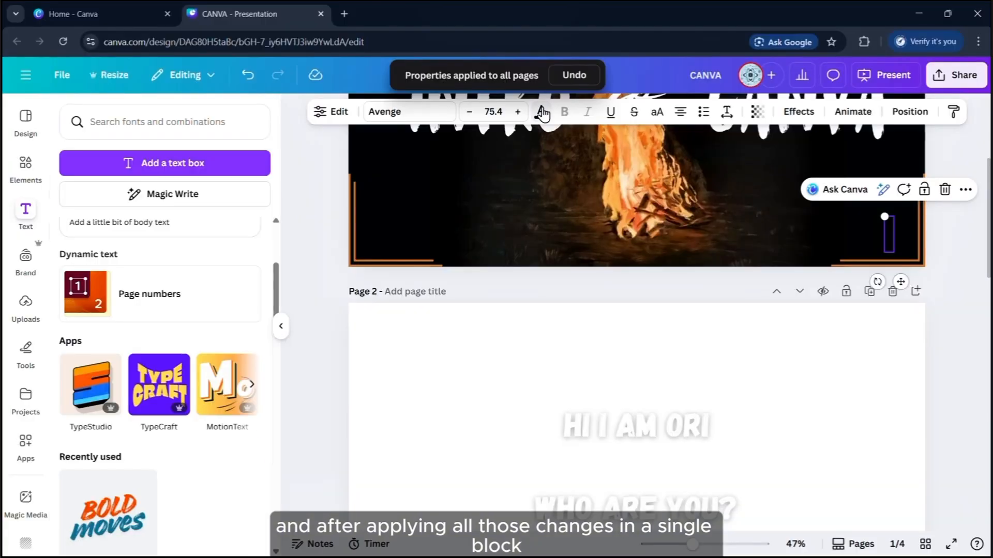
click(540, 112)
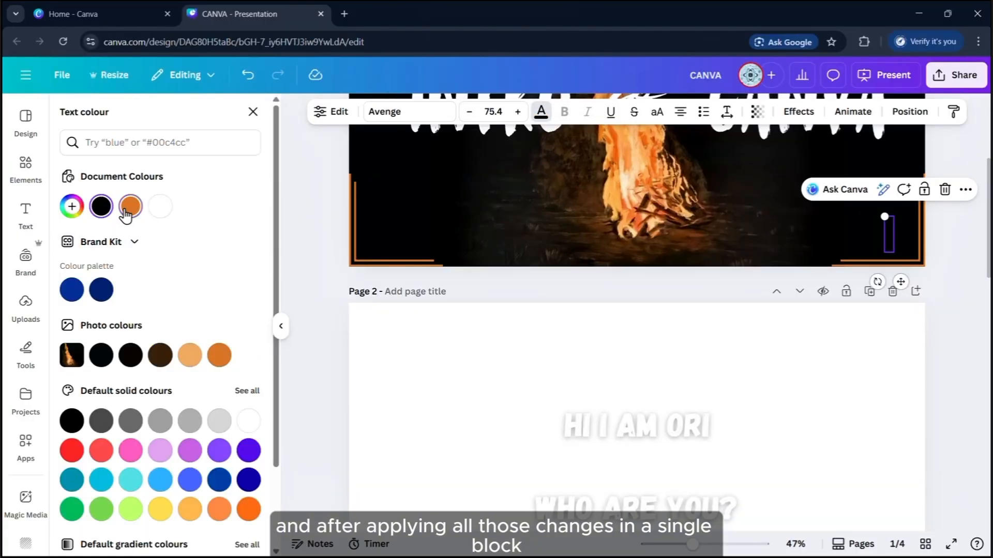
click(952, 220)
scroll(953, 228, down, 5)
scroll(949, 277, down, 3)
scroll(932, 300, up, 4)
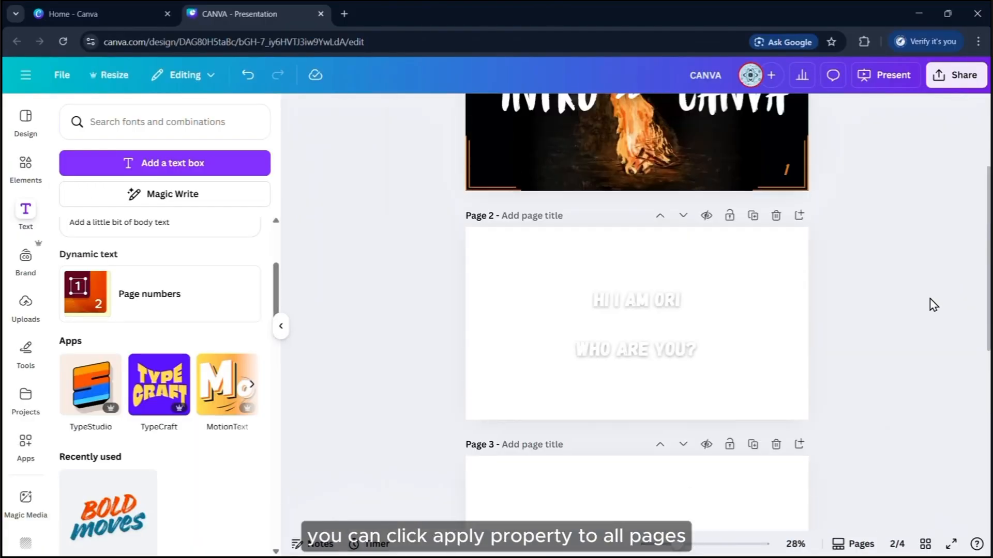
scroll(900, 327, up, 4)
Apply the page number's styling to all pages
click(934, 326)
click(149, 294)
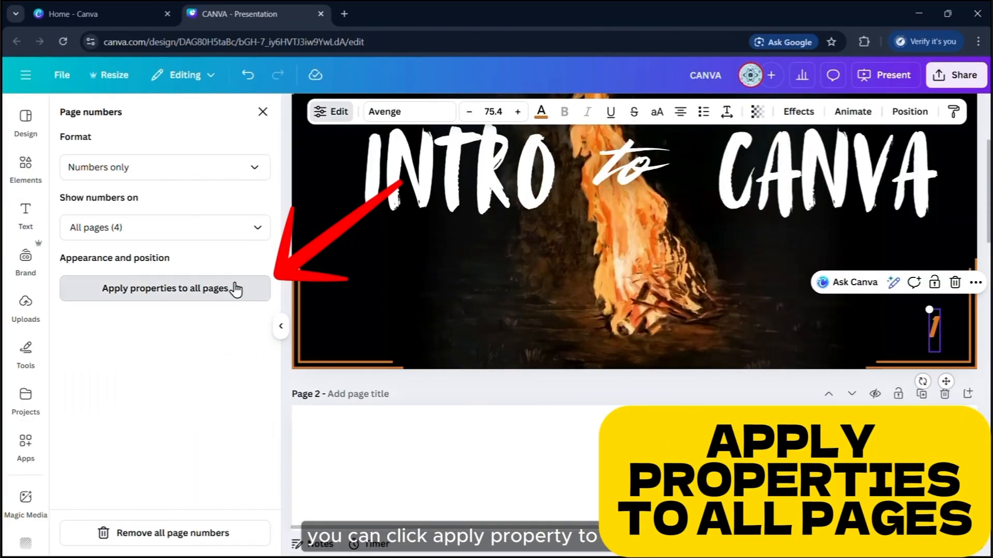
click(203, 289)
Delete the two extra pages, leaving two pages
scroll(785, 306, down, 12)
scroll(848, 295, down, 4)
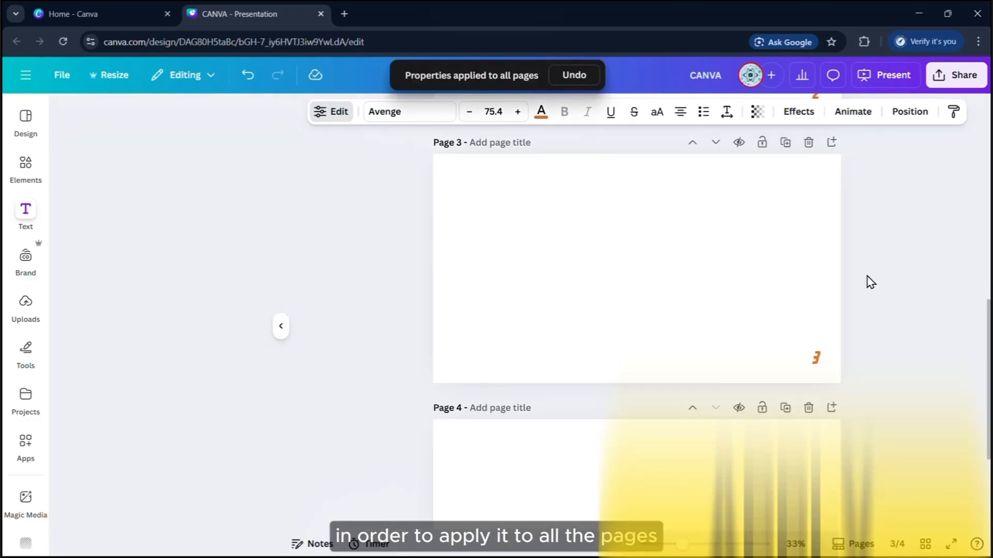
scroll(871, 283, down, 3)
scroll(879, 315, up, 9)
scroll(881, 331, down, 3)
click(808, 275)
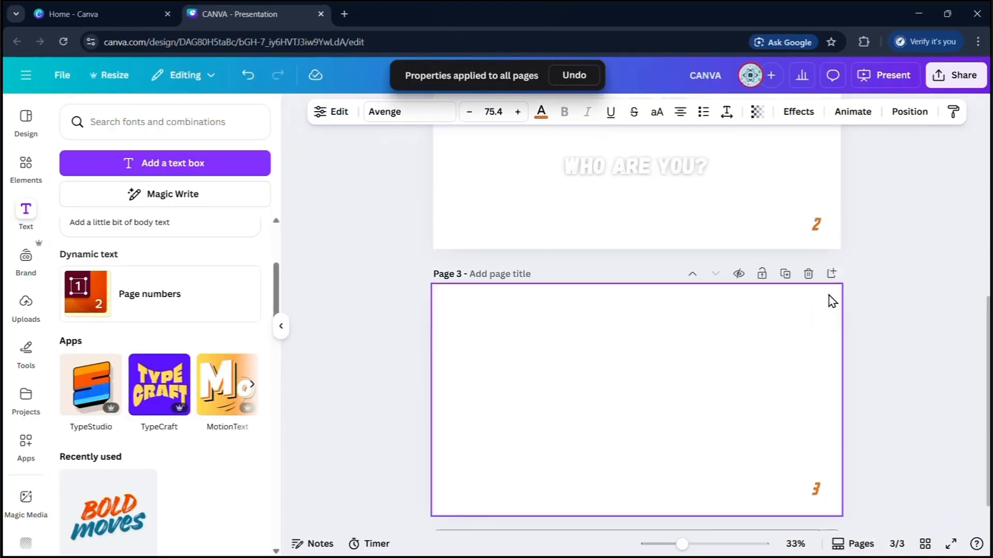
click(808, 274)
click(894, 315)
scroll(905, 315, up, 1)
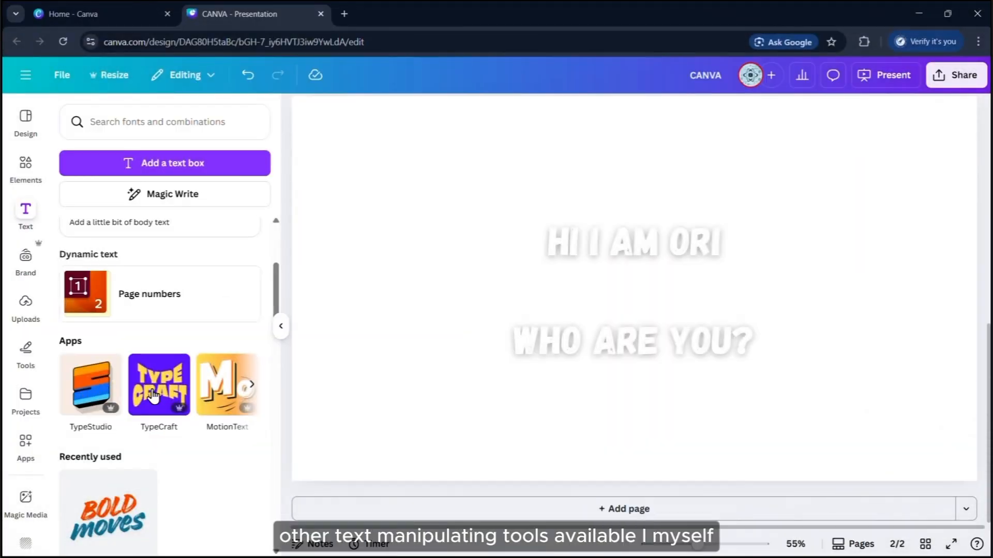
Use TypeCraft to warp 'HELLO, WORLD' into an oval and add it to the design
click(167, 387)
scroll(147, 432, down, 3)
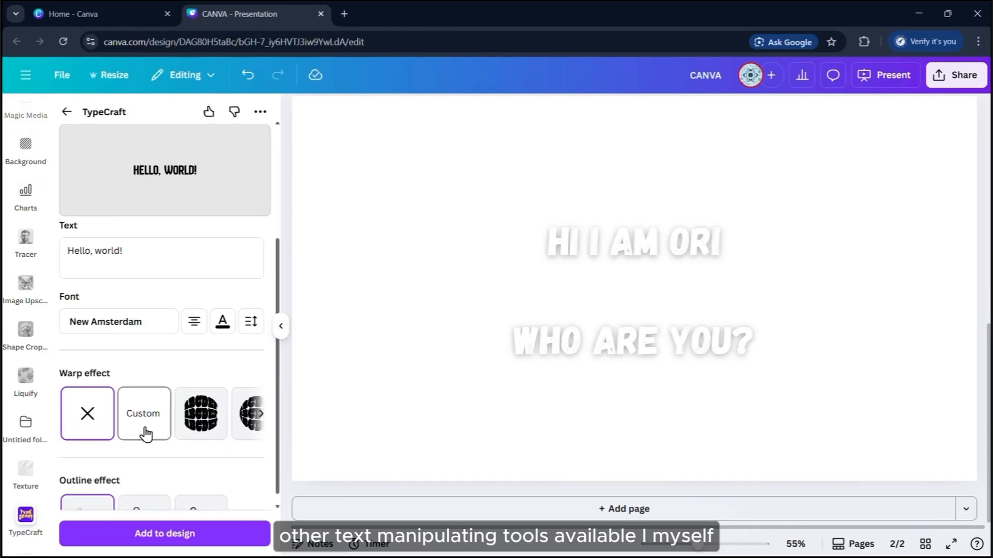
click(200, 412)
scroll(176, 474, down, 1)
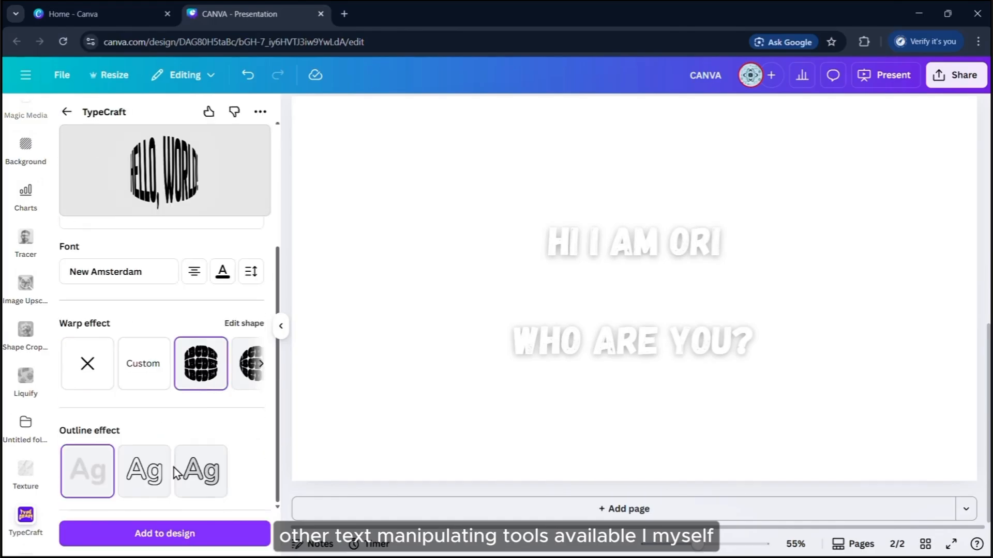
click(217, 536)
Move the warped HELLO, WORLD text left, then delete it
click(281, 326)
drag(548, 319, 356, 308)
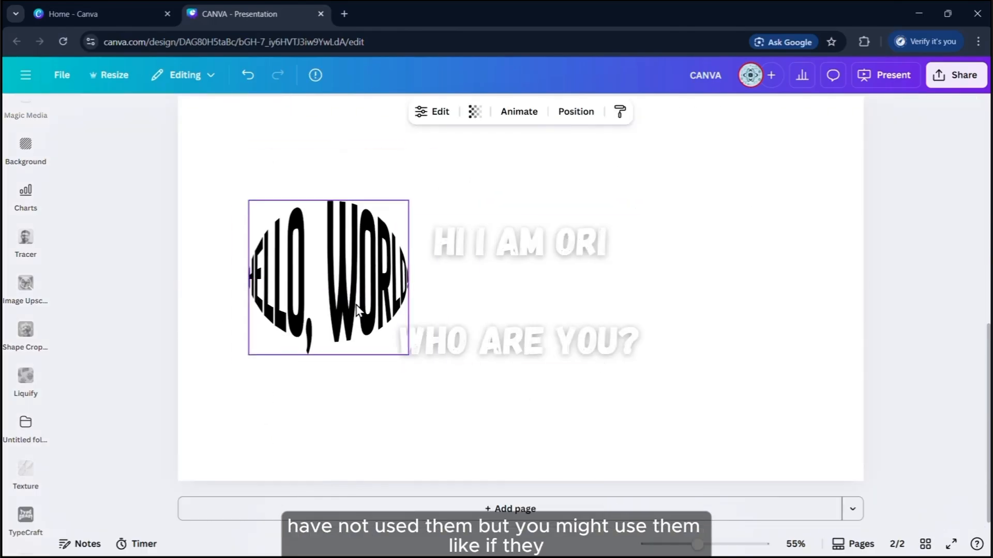
click(347, 174)
Search the apps for 'equations', open Equations, then collapse its panel
scroll(25, 373, up, 3)
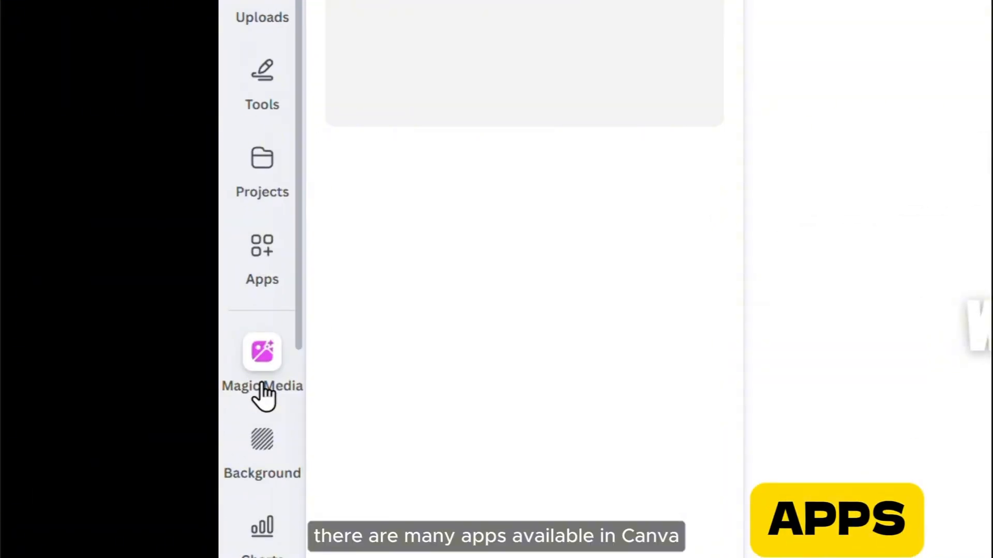
click(262, 245)
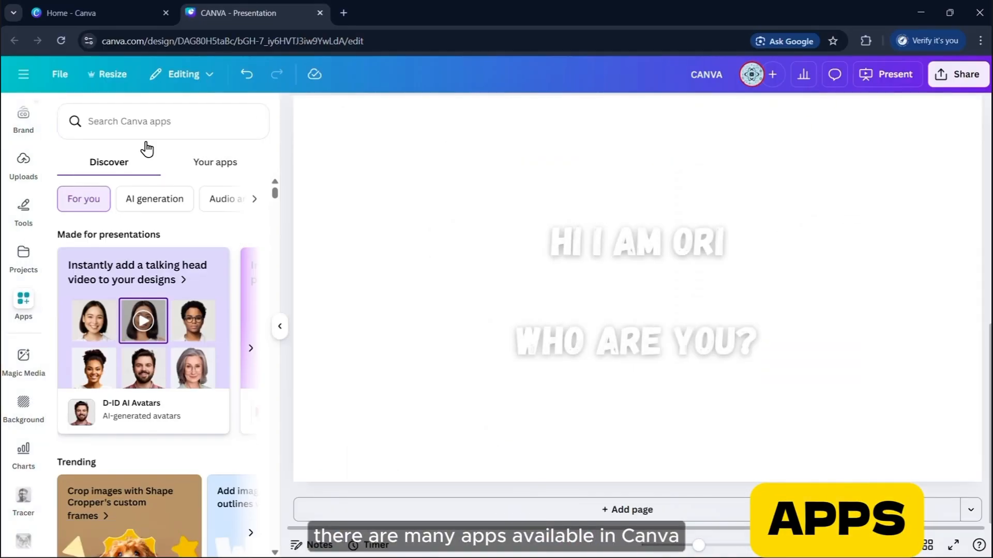
click(180, 129)
text(equations)
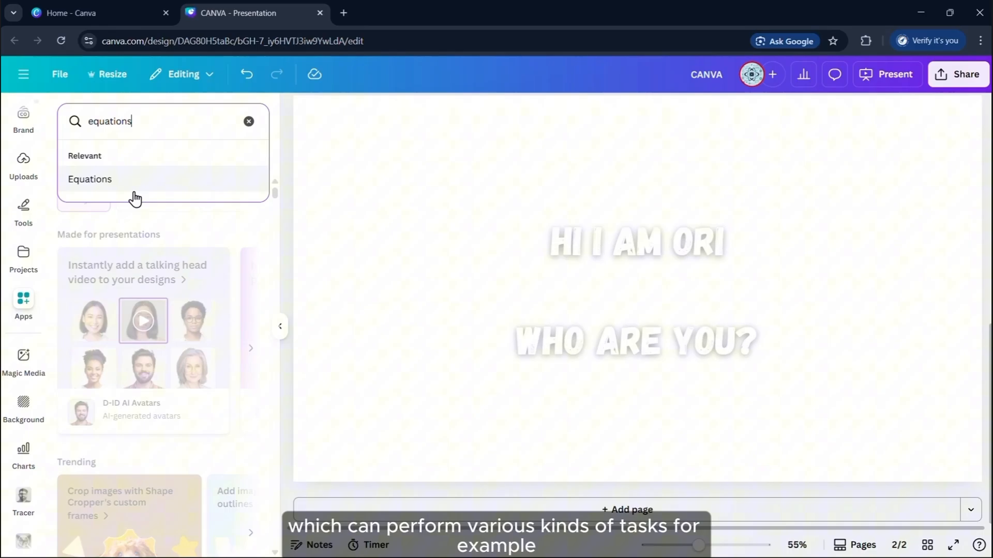
click(134, 192)
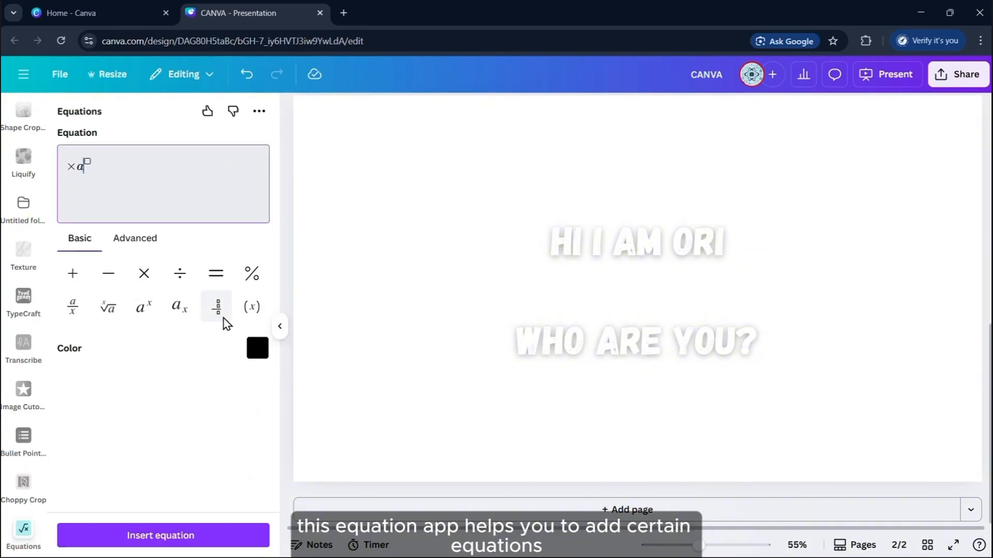
click(279, 326)
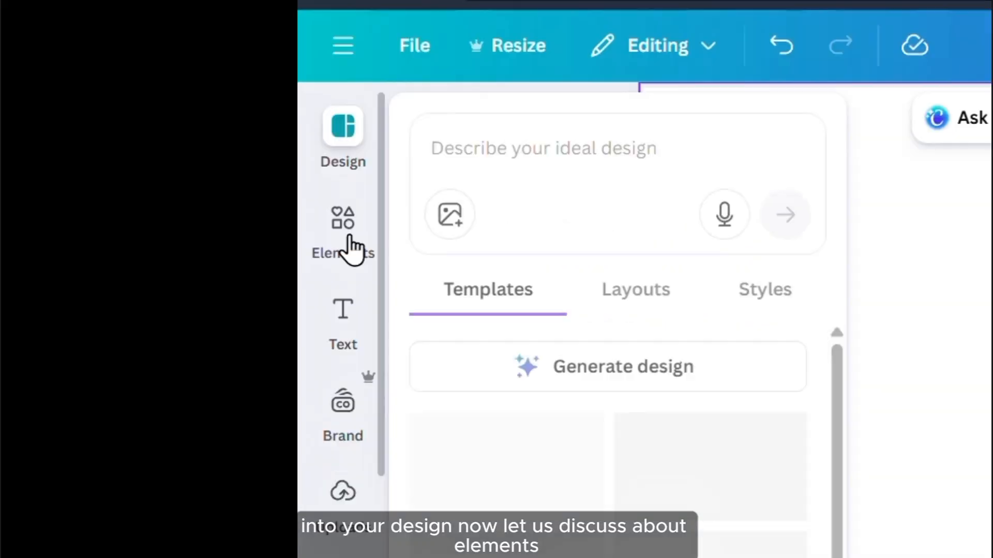
Add a sparkle star graphic from an 'ori' search, small, at the page's top-left
click(24, 168)
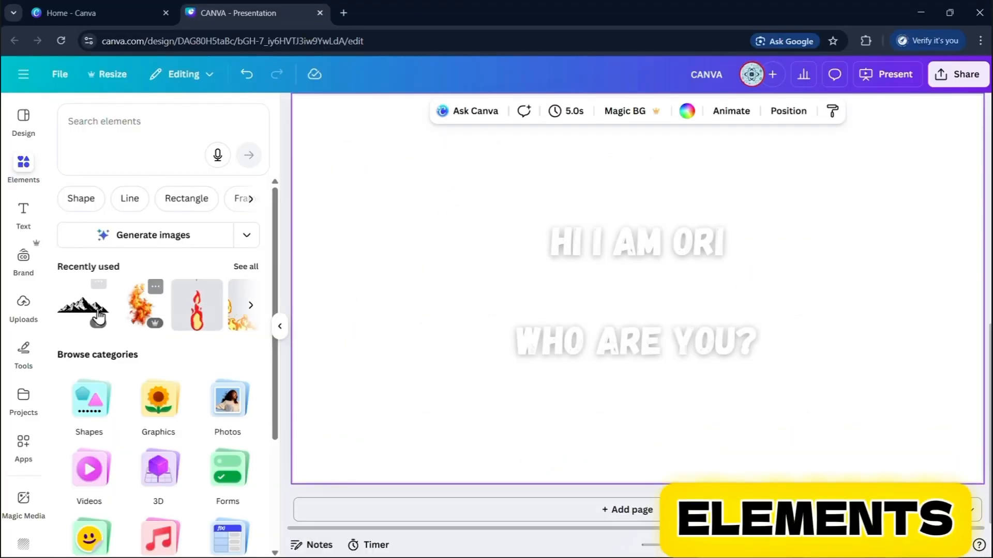
click(135, 129)
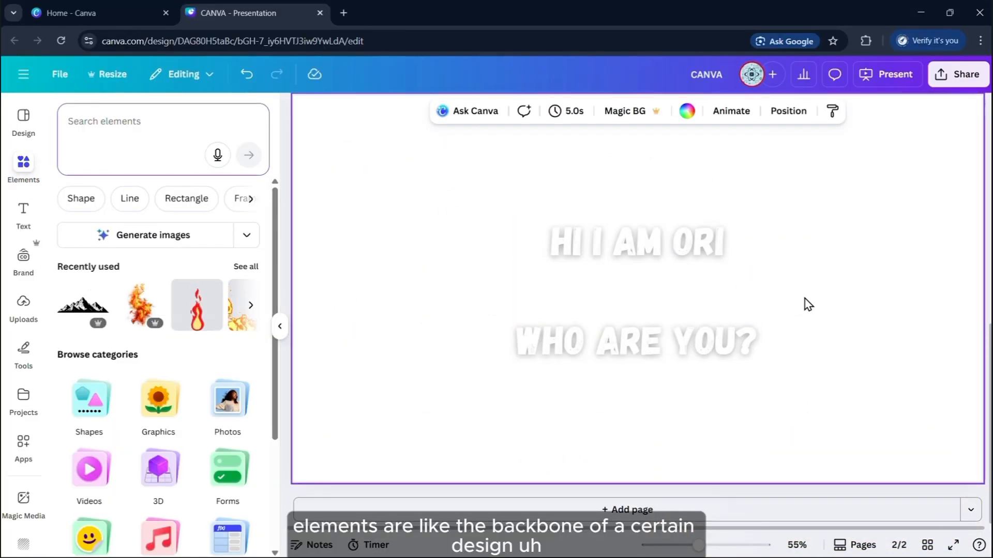
text(ori)
key(Return)
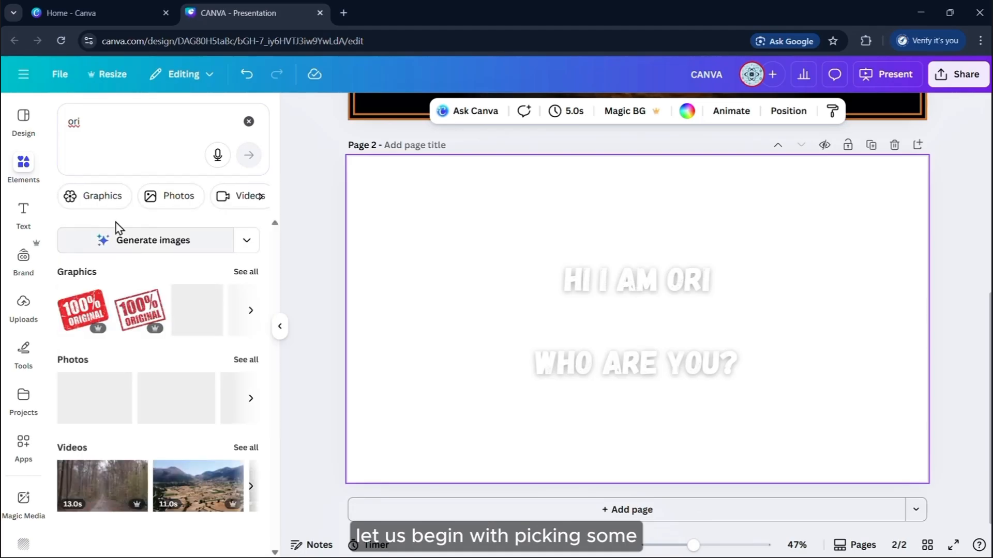
click(102, 197)
scroll(186, 399, down, 8)
click(90, 355)
drag(650, 317, 444, 238)
drag(495, 309, 458, 271)
Add a squirrel silhouette at the bottom-left, enlarged and recoloured orange
double_click(143, 118)
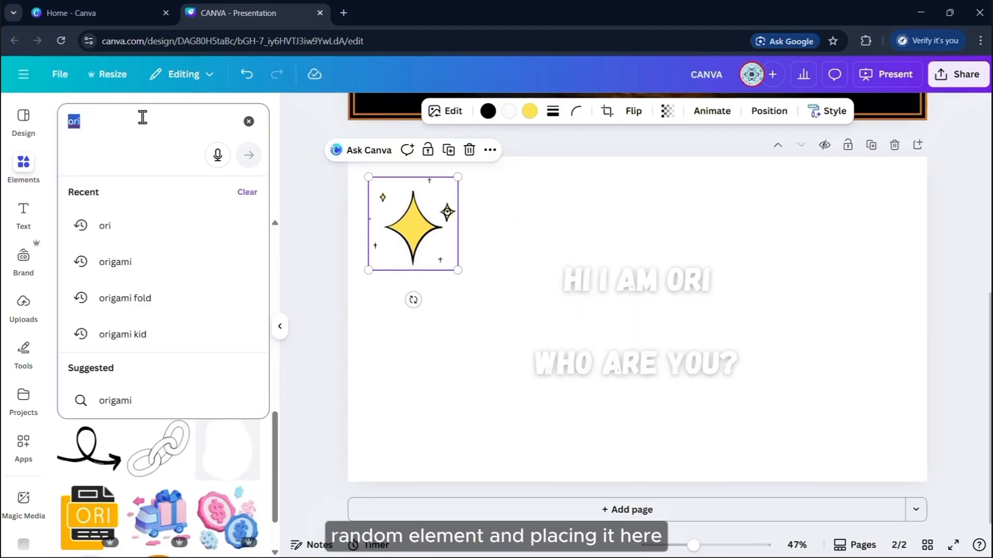
text(squirrel)
key(Return)
click(227, 348)
drag(639, 319, 425, 409)
drag(488, 344, 520, 313)
click(508, 112)
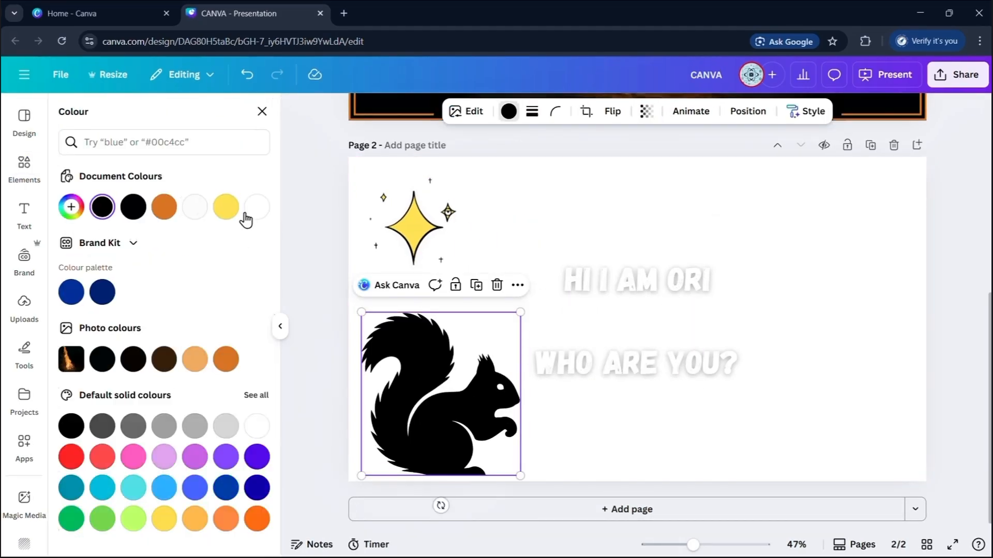
click(164, 207)
Make the page background yellow and the sparkle star red
click(621, 217)
click(690, 111)
click(690, 111)
click(225, 207)
click(413, 227)
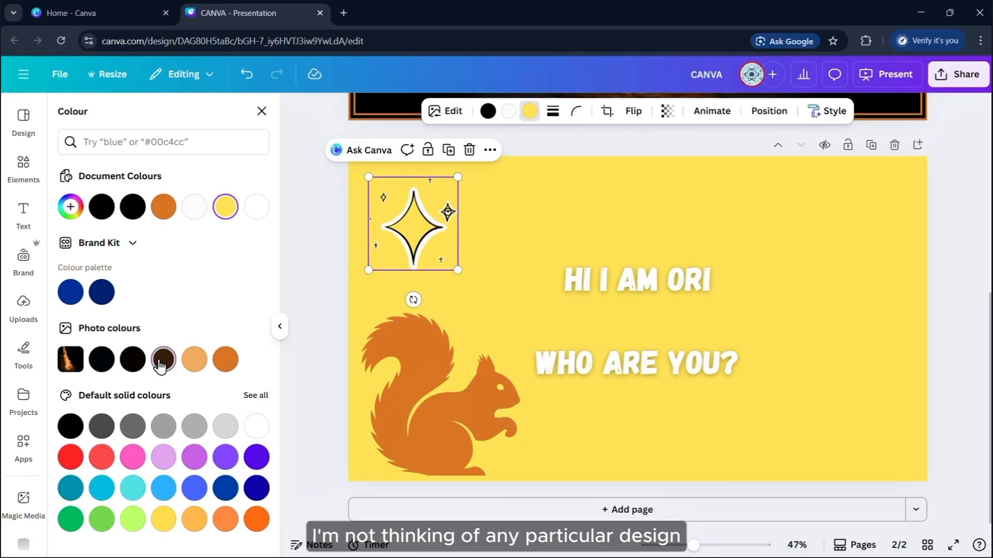
click(70, 457)
click(946, 279)
click(642, 320)
Place the red badger between the two heading text lines
scroll(160, 421, down, 2)
click(135, 366)
drag(754, 370, 653, 328)
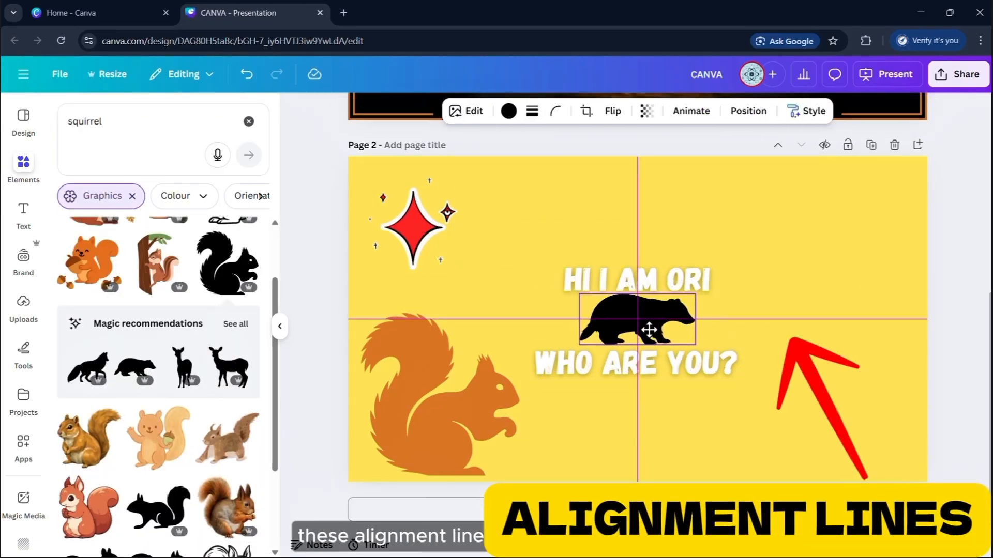
click(868, 324)
scroll(818, 361, up, 2)
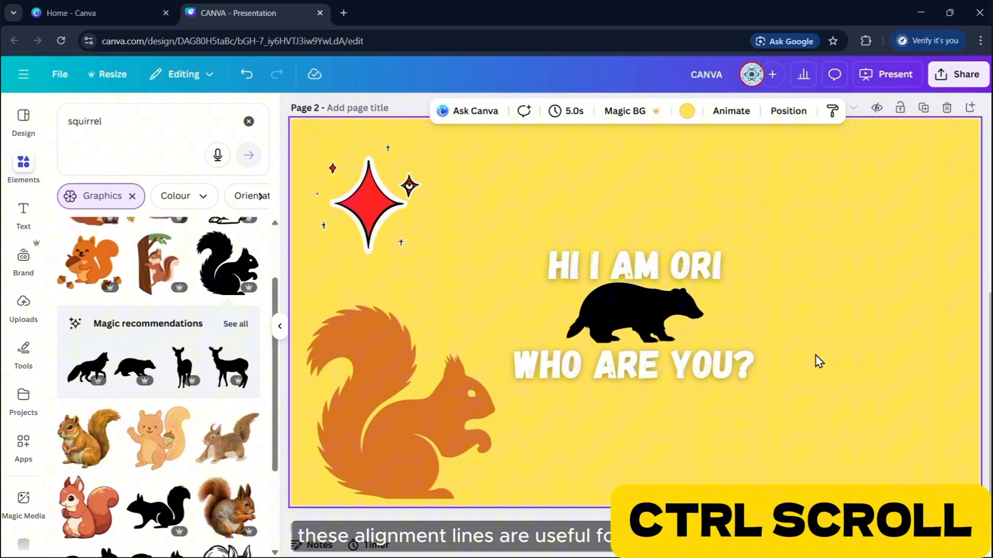
scroll(818, 361, up, 3)
scroll(754, 315, left, 1)
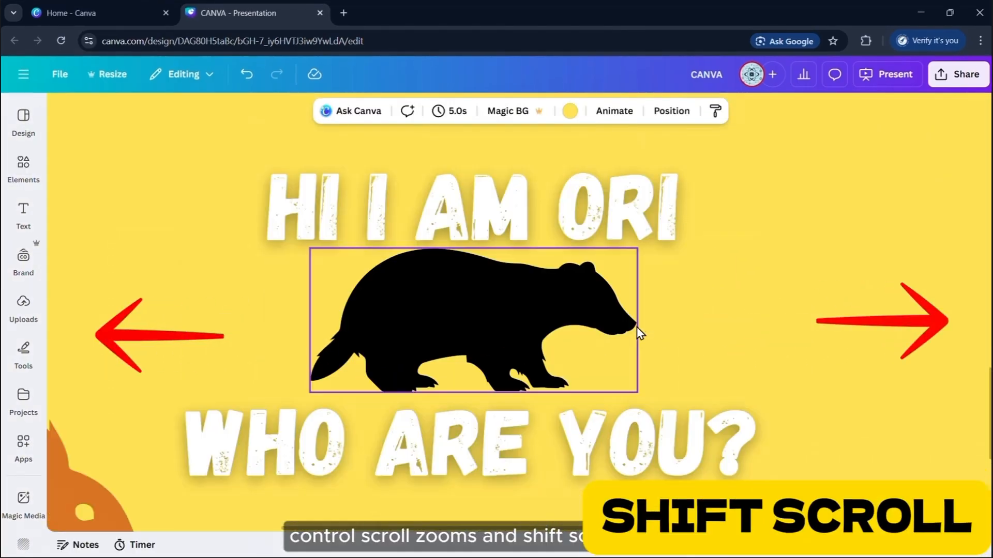
scroll(617, 348, right, 2)
scroll(616, 348, left, 3)
scroll(617, 348, up, 3)
scroll(616, 348, down, 3)
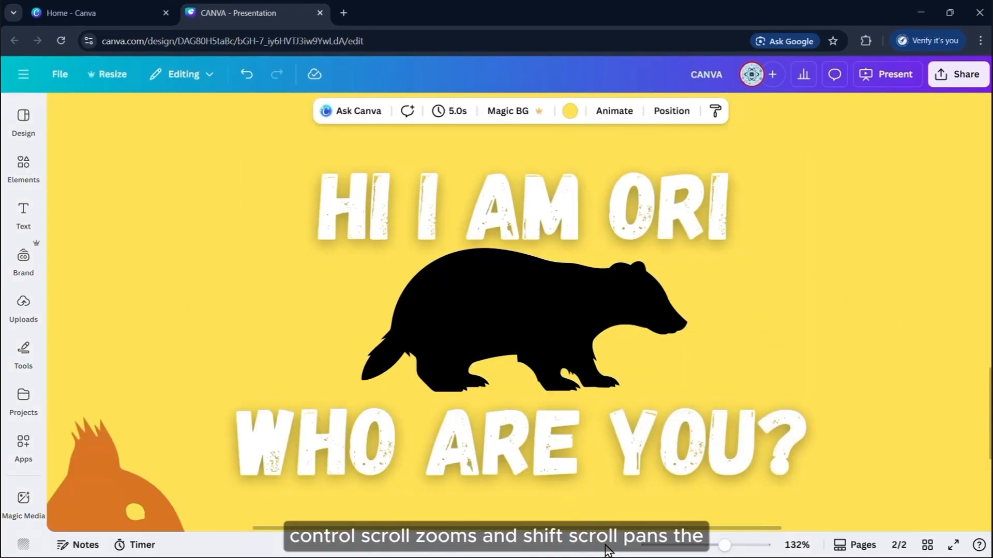
mouse_move(620, 531)
mouse_down()
mouse_move(546, 531)
mouse_move(616, 530)
mouse_up()
click(556, 323)
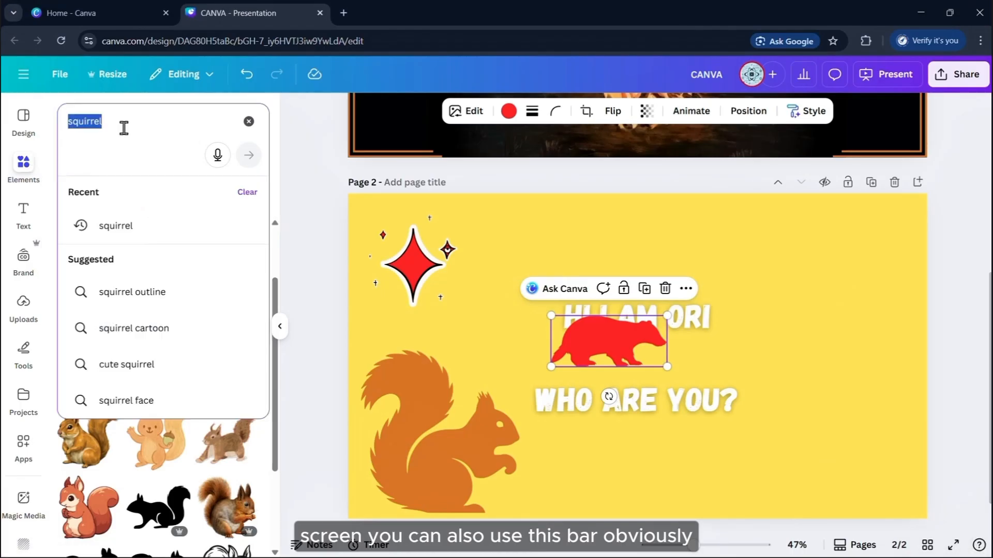
Add a tree graphic from a 'mountain' search, enlarged along the page's right edge
text(mountain)
key(Return)
scroll(155, 388, down, 3)
click(181, 420)
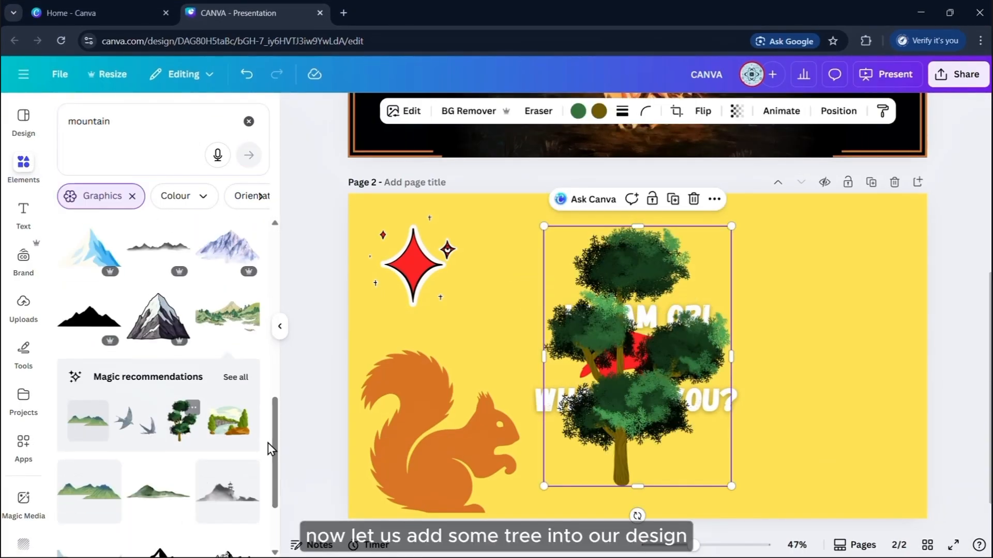
click(249, 126)
click(279, 326)
drag(552, 362, 750, 398)
drag(630, 258, 619, 255)
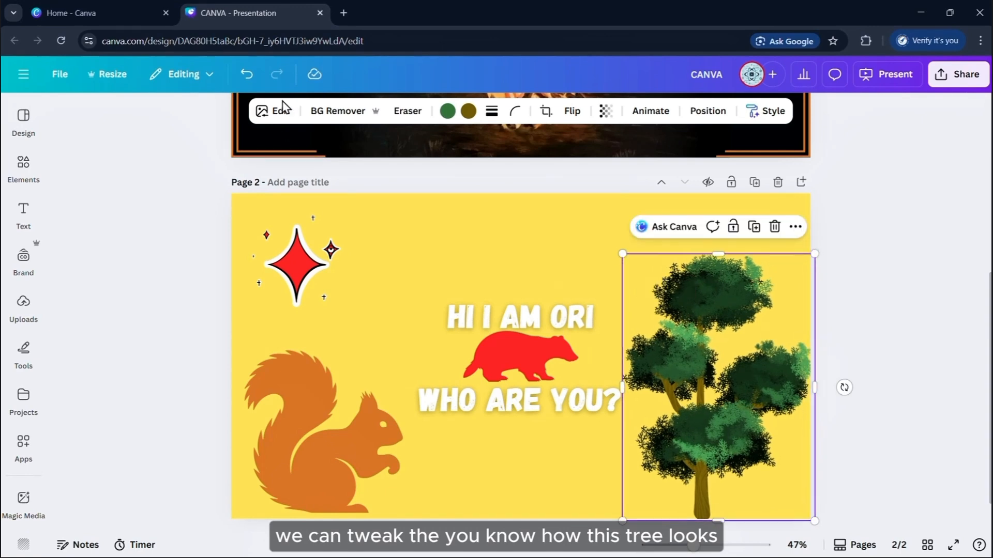
Raise the tree's Vibrance and Saturation in Adjust so it turns brighter green
click(290, 112)
click(146, 253)
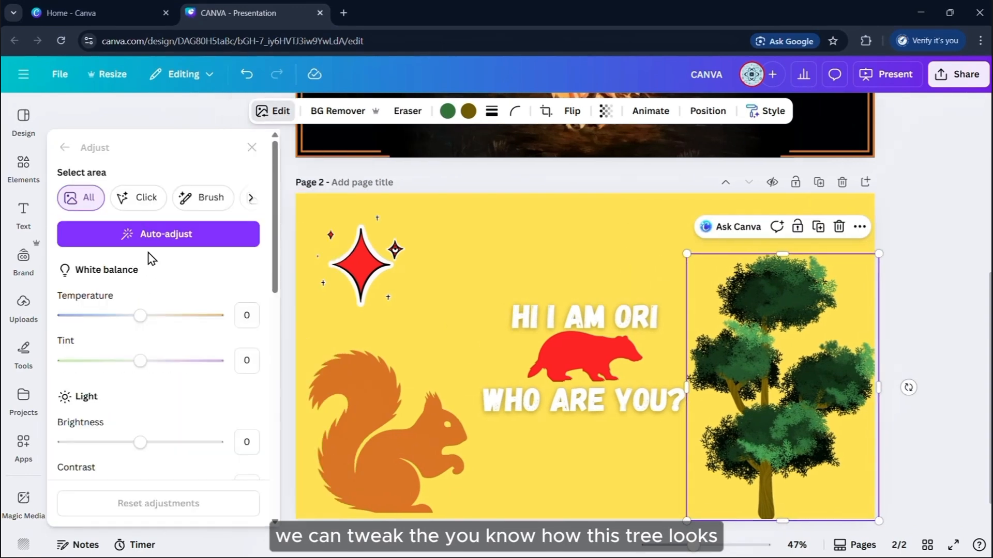
scroll(141, 329, down, 5)
drag(140, 231, 133, 233)
mouse_move(140, 324)
mouse_down()
mouse_move(213, 366)
mouse_move(142, 330)
mouse_up()
drag(140, 279, 60, 323)
scroll(143, 311, down, 2)
mouse_move(140, 276)
mouse_down()
mouse_move(3, 283)
mouse_move(149, 279)
mouse_up()
scroll(149, 279, down, 2)
drag(64, 213, 220, 215)
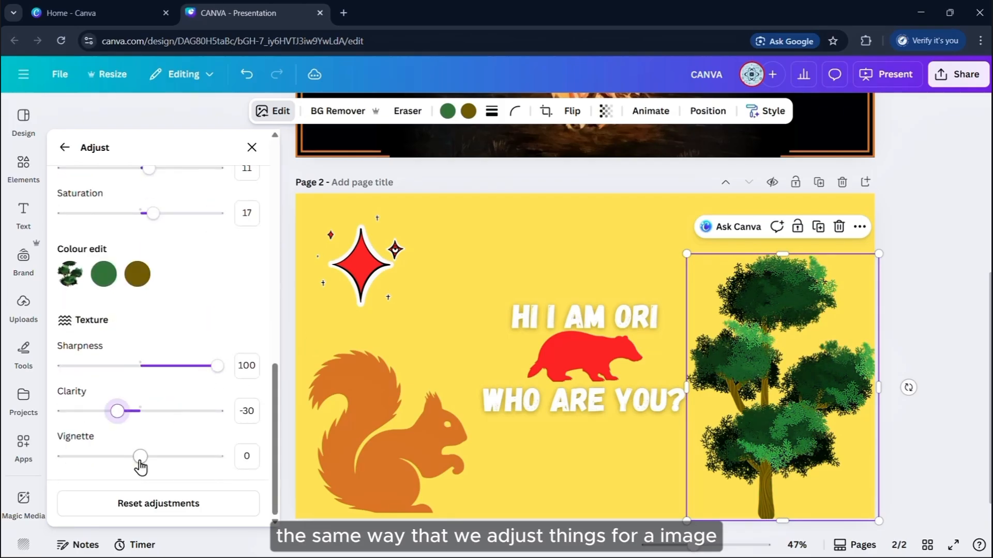
Try a Colour edit hue change on the tree's green, then undo it
scroll(195, 366, up, 7)
scroll(150, 383, down, 5)
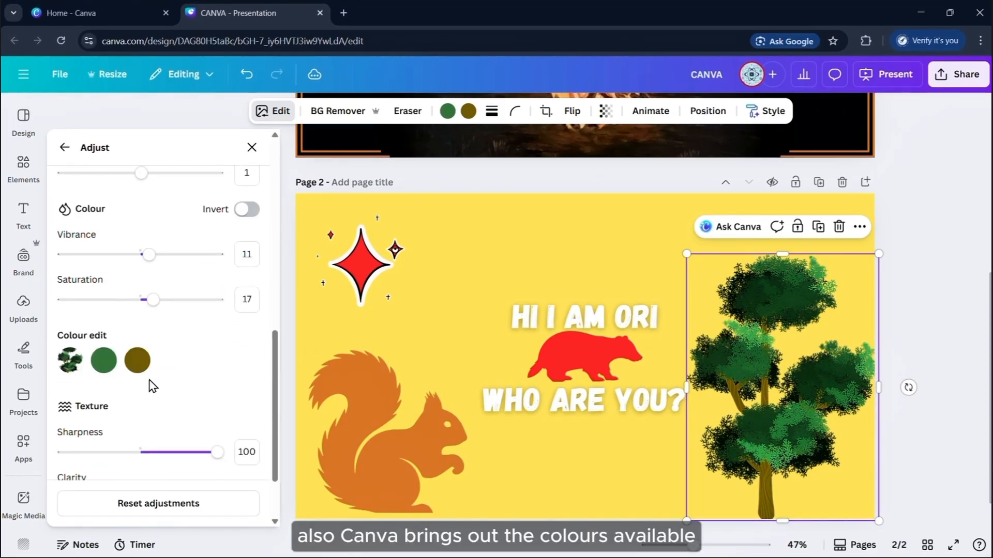
click(106, 362)
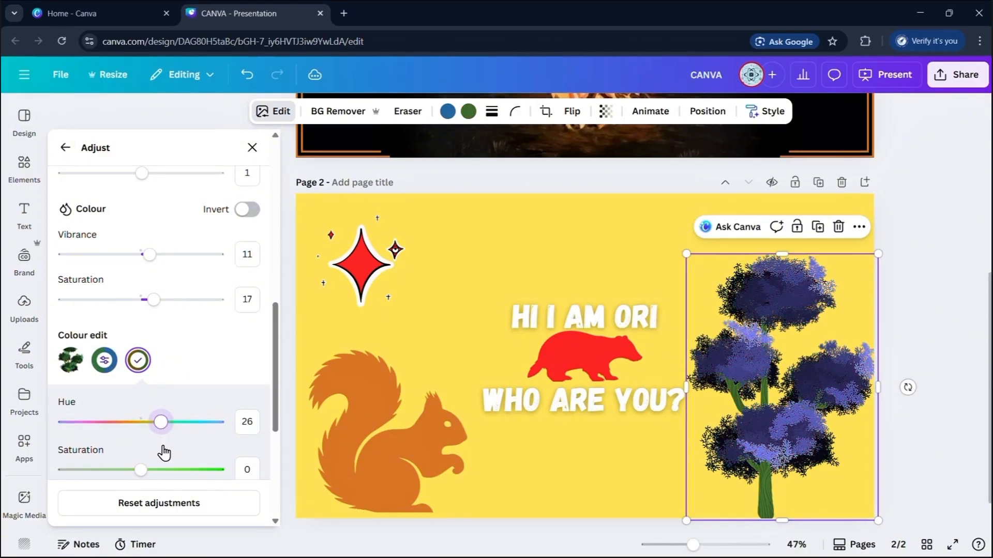
click(367, 338)
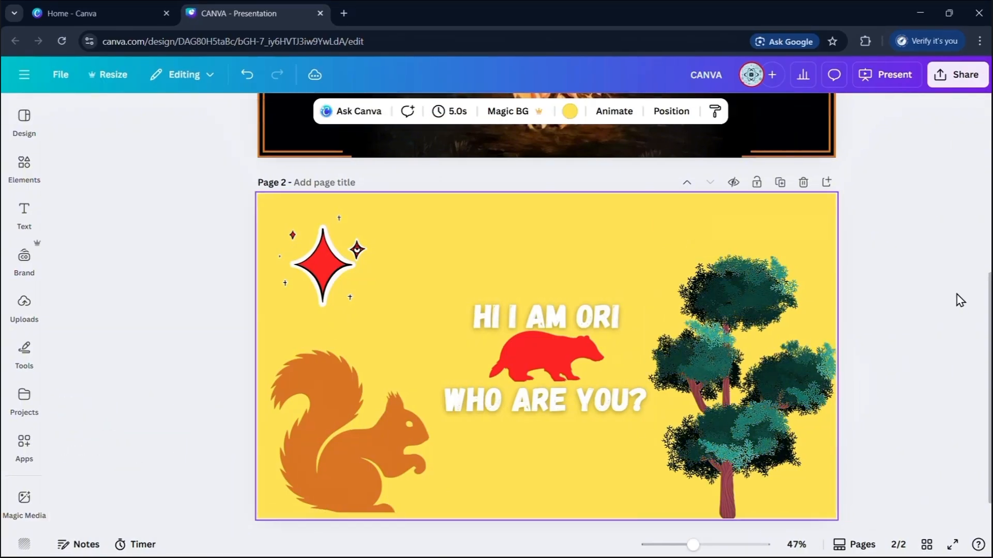
key(ctrl+z)
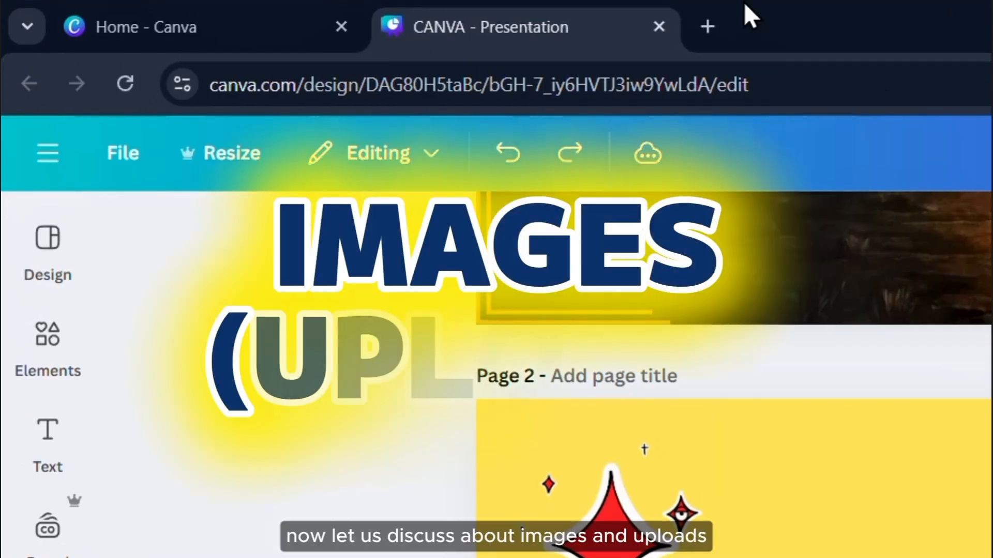
Search Google Images for 'school' and drag the seated-students classroom photo into Canva
click(709, 25)
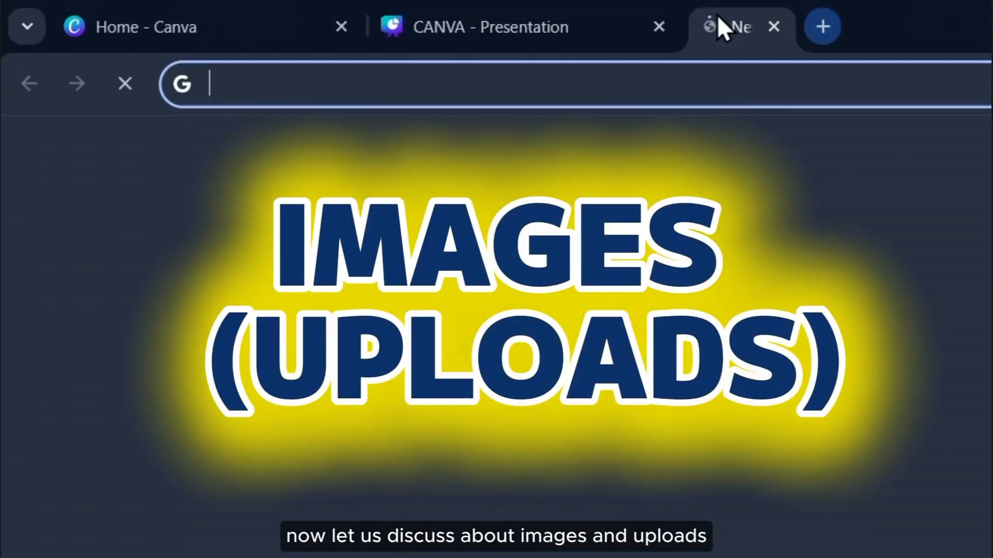
click(639, 84)
text(school)
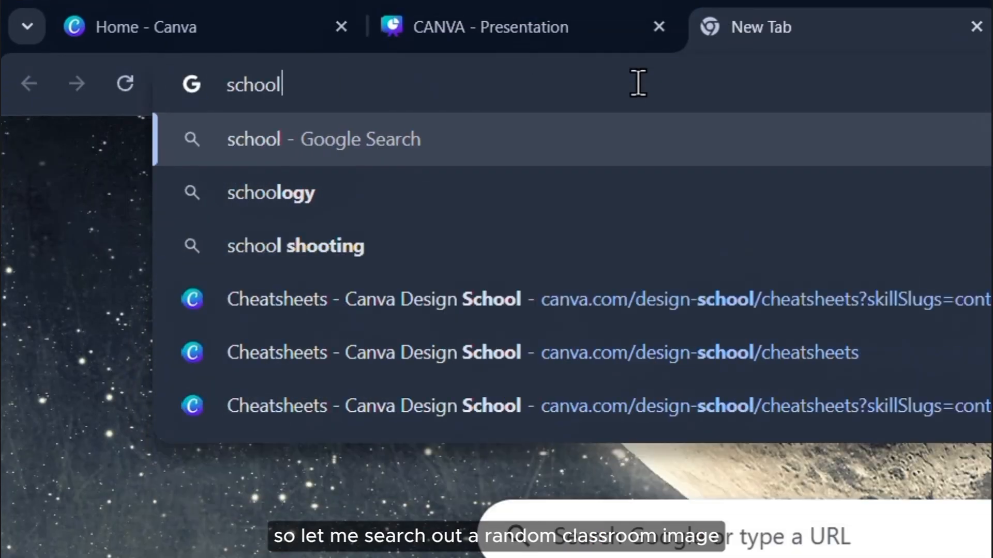
key(Return)
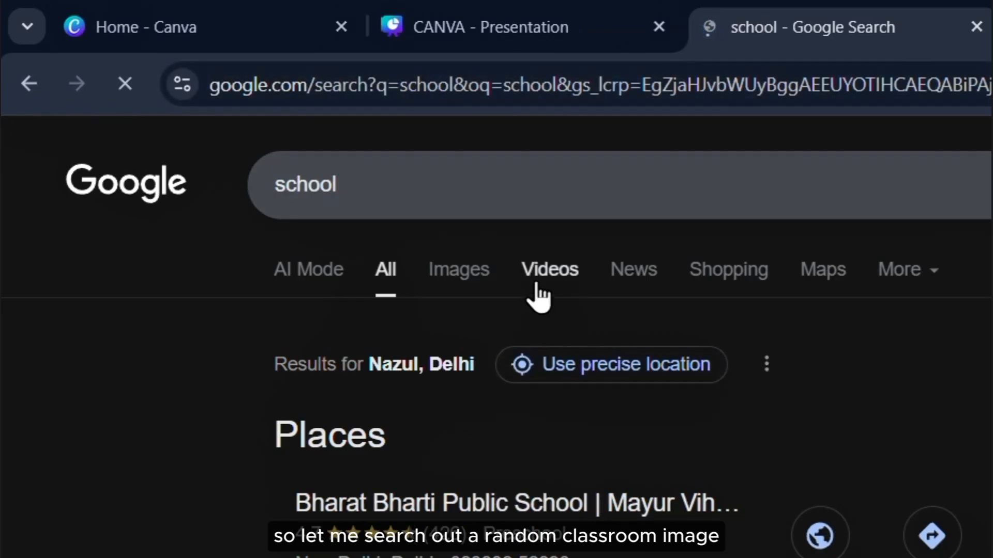
click(455, 269)
scroll(496, 310, down, 4)
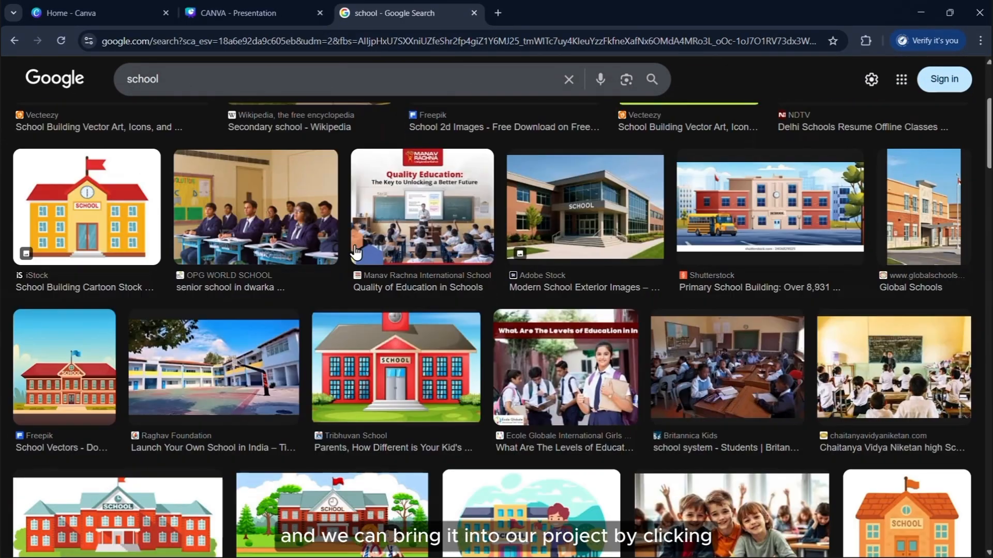
click(177, 173)
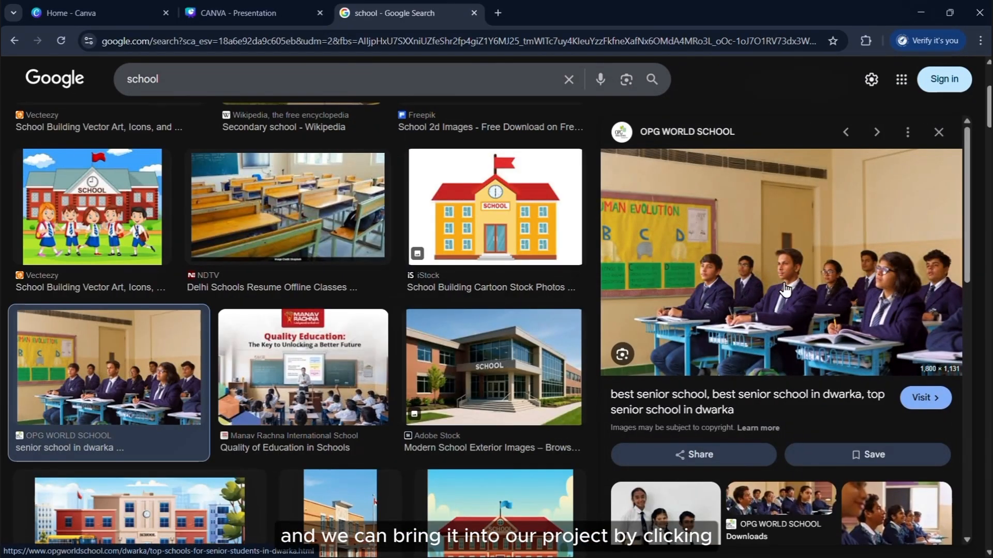
drag(774, 283, 518, 321)
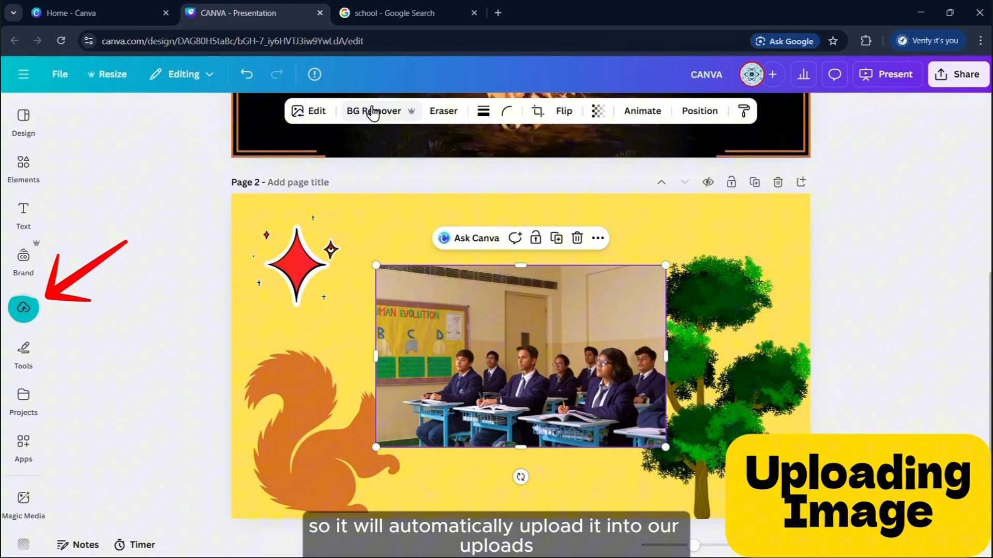
Open the classroom photo's image editing options
click(311, 111)
Raise the classroom photo's contrast to 21
scroll(210, 338, down, 3)
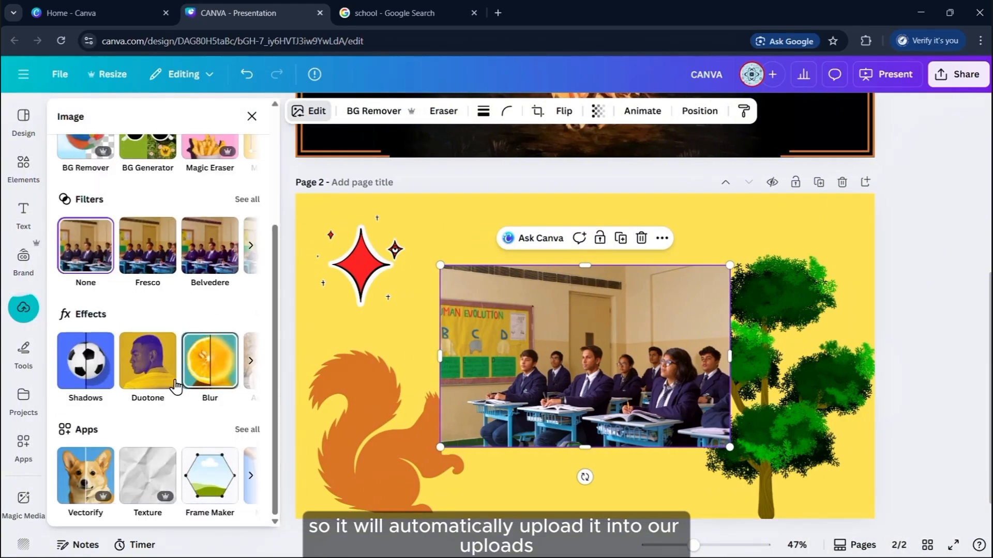
scroll(178, 388, up, 3)
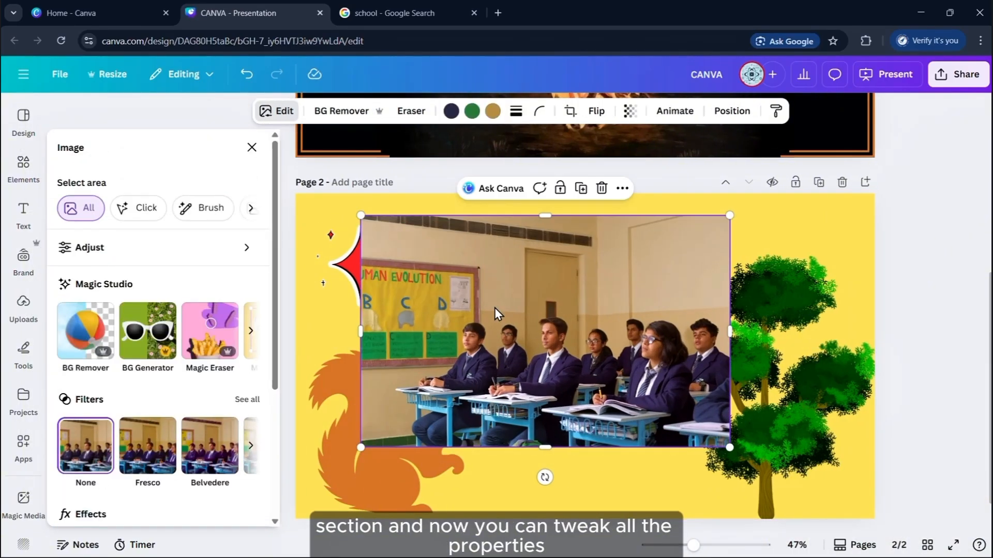
click(227, 247)
scroll(206, 350, down, 5)
scroll(137, 314, up, 2)
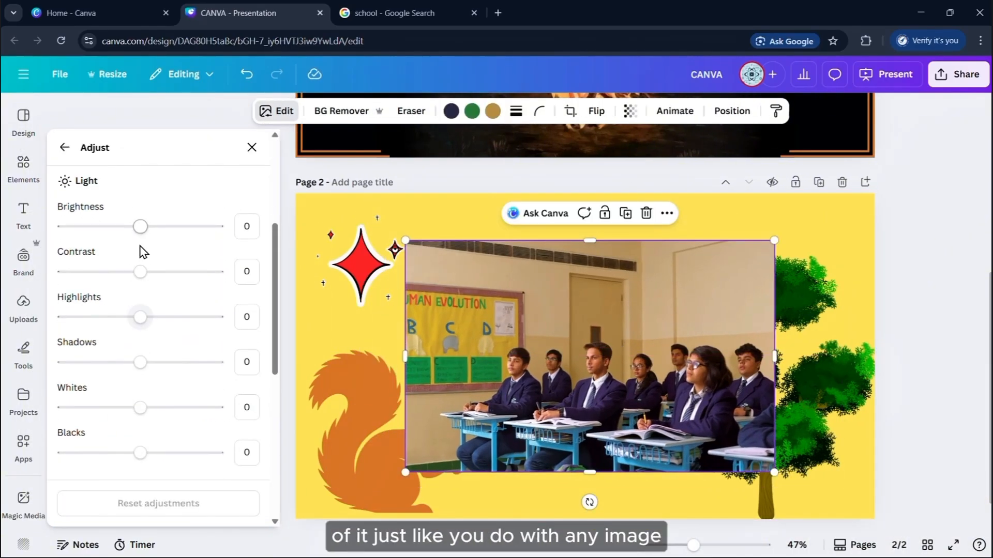
drag(140, 271, 158, 288)
click(65, 148)
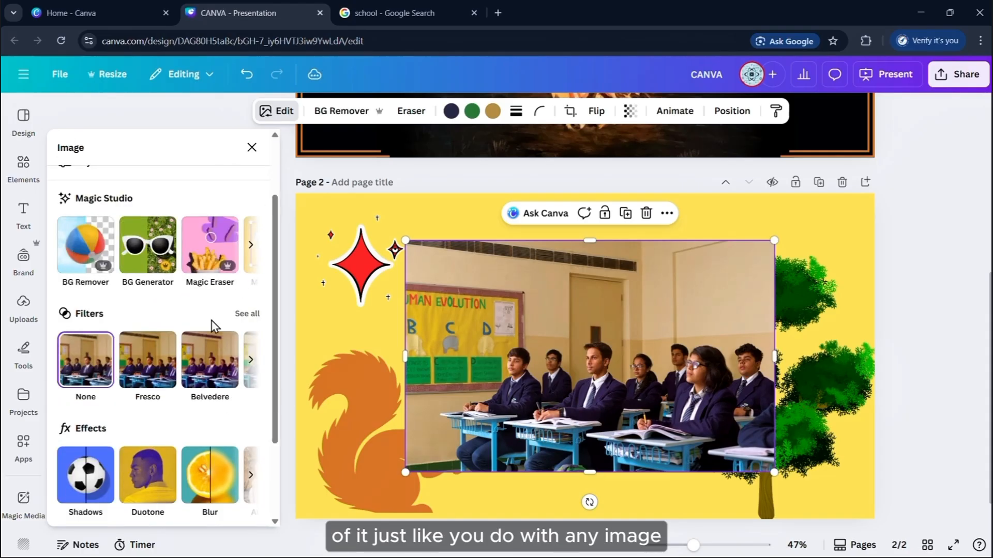
Apply the Fresco filter at full intensity and bring up the full Apps list
scroll(215, 325, down, 3)
click(148, 232)
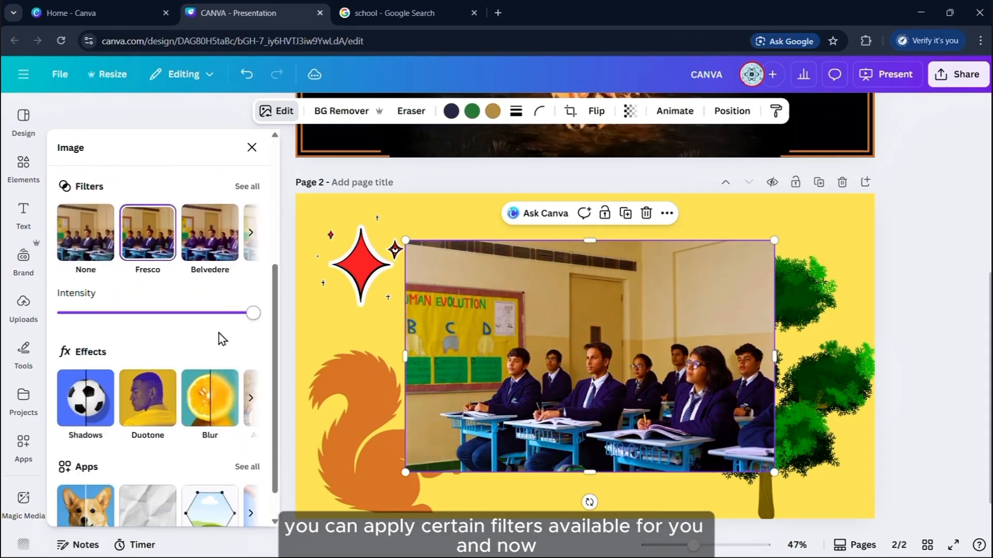
scroll(219, 334, down, 1)
click(134, 276)
key(ctrl+z)
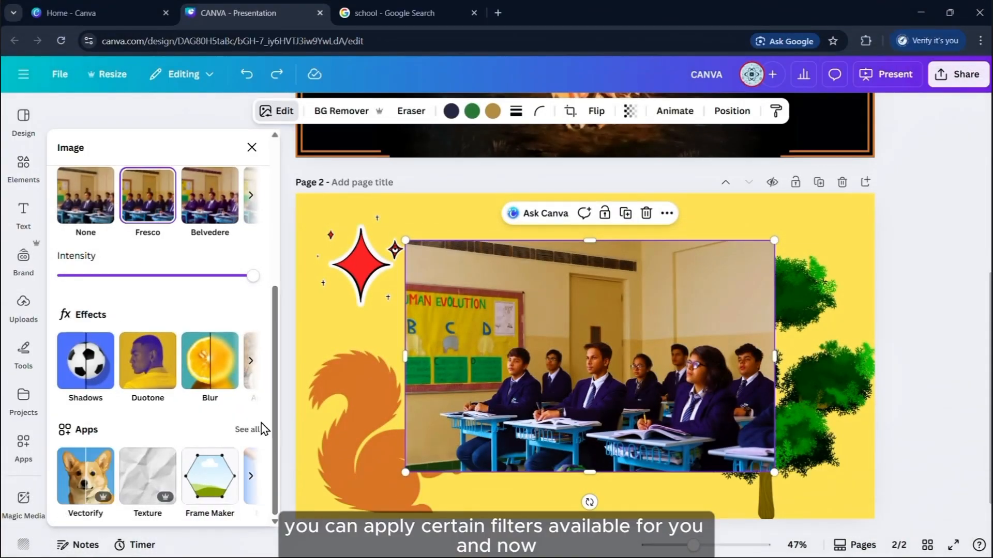
click(246, 431)
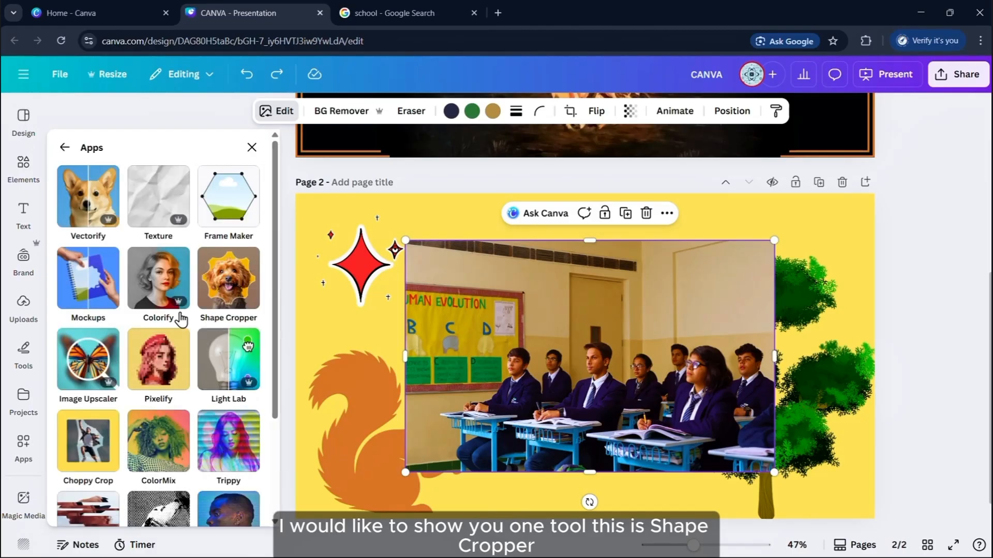
Use Shape Cropper's circle frame at image zoom 5 to add a student close-up
click(227, 280)
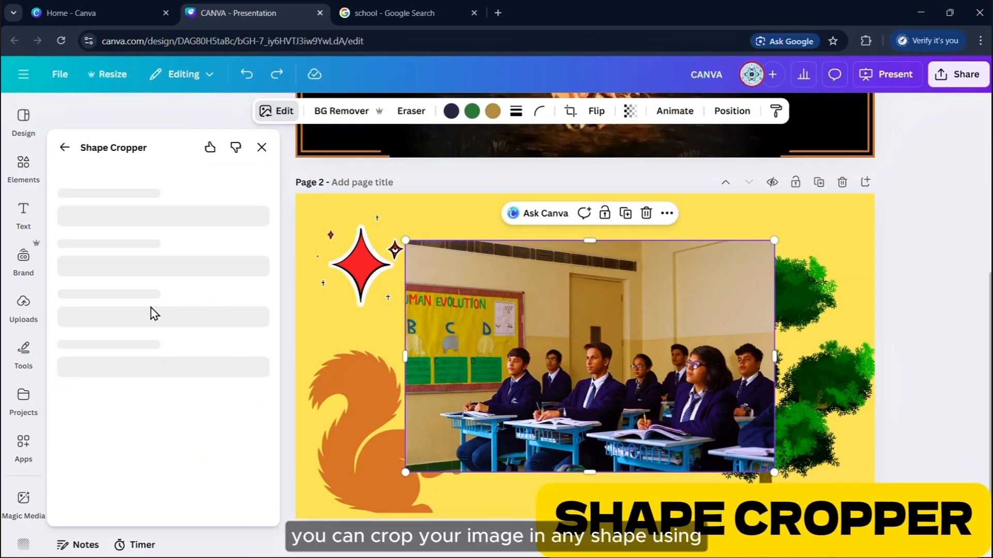
scroll(228, 425, down, 3)
click(73, 387)
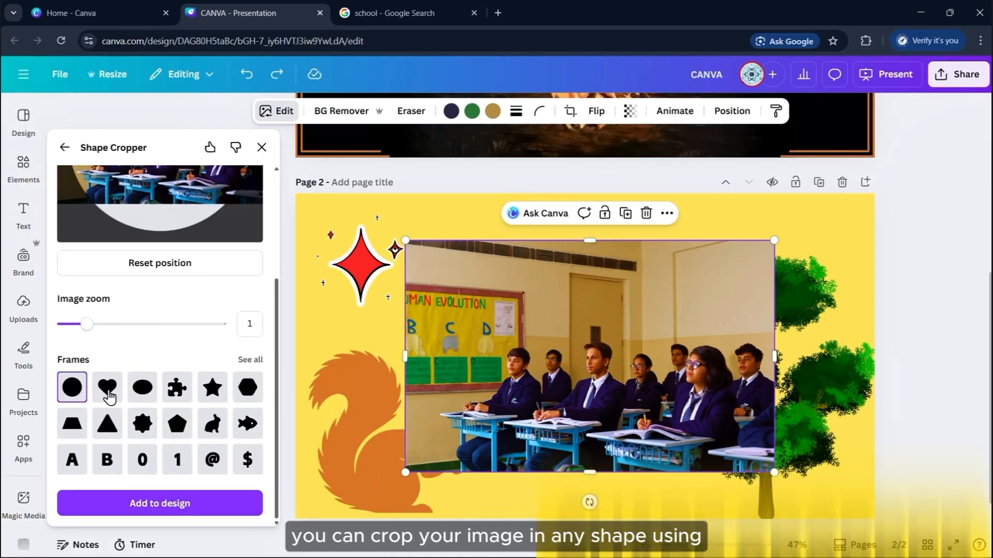
scroll(110, 400, up, 3)
drag(87, 454, 219, 453)
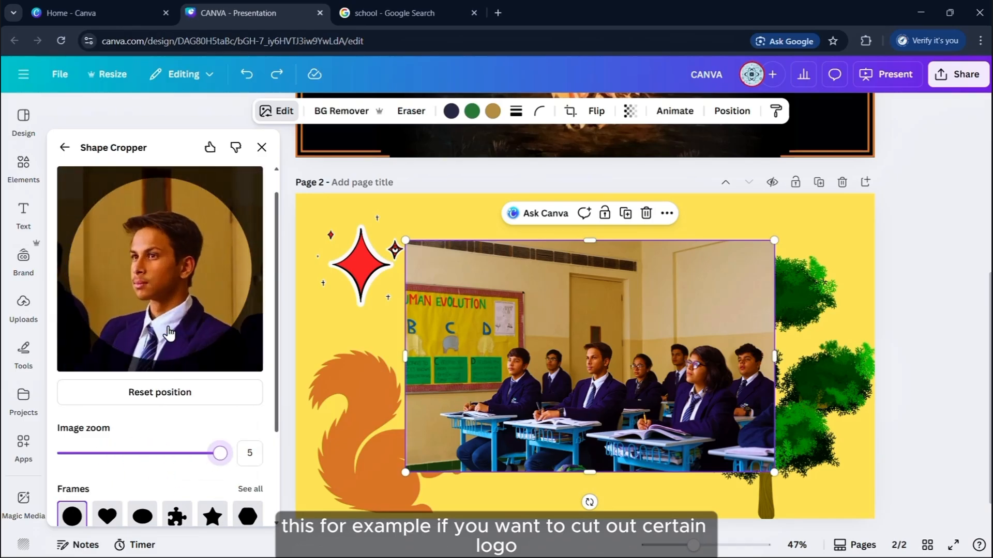
scroll(173, 480, down, 3)
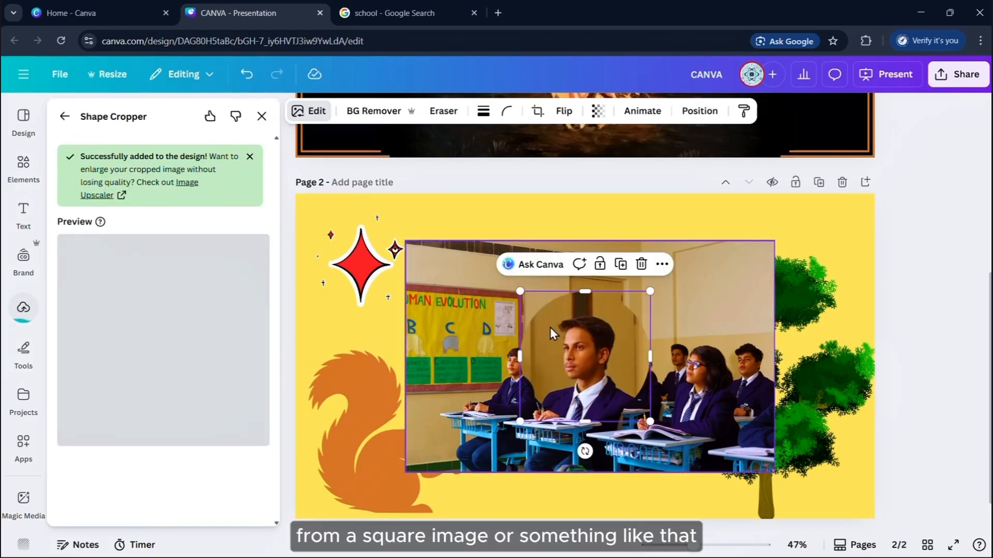
Move the circular close-up over the tree and shrink it
drag(593, 328, 877, 377)
drag(934, 470, 865, 400)
click(563, 358)
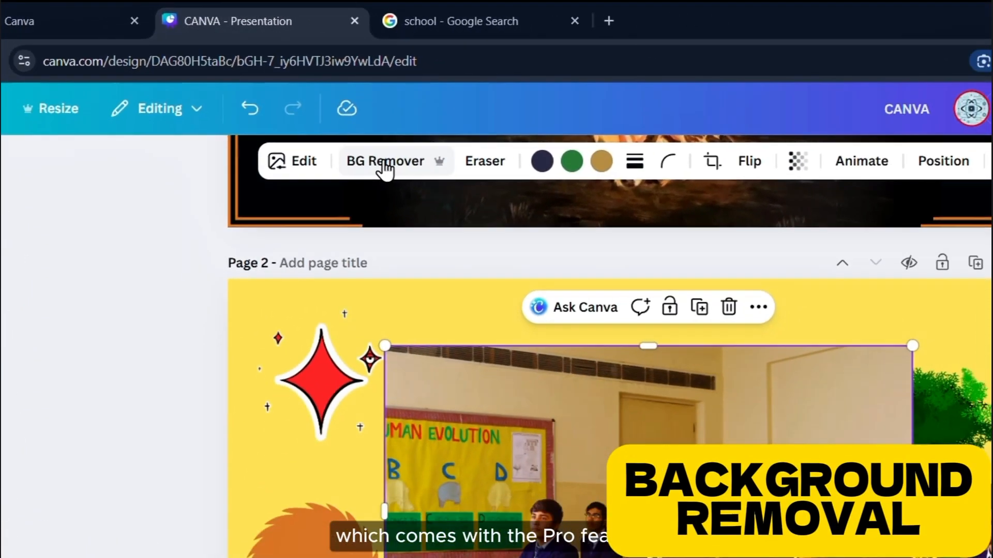
Remove the classroom photo's background with BG Remover and shift it up and left
click(366, 180)
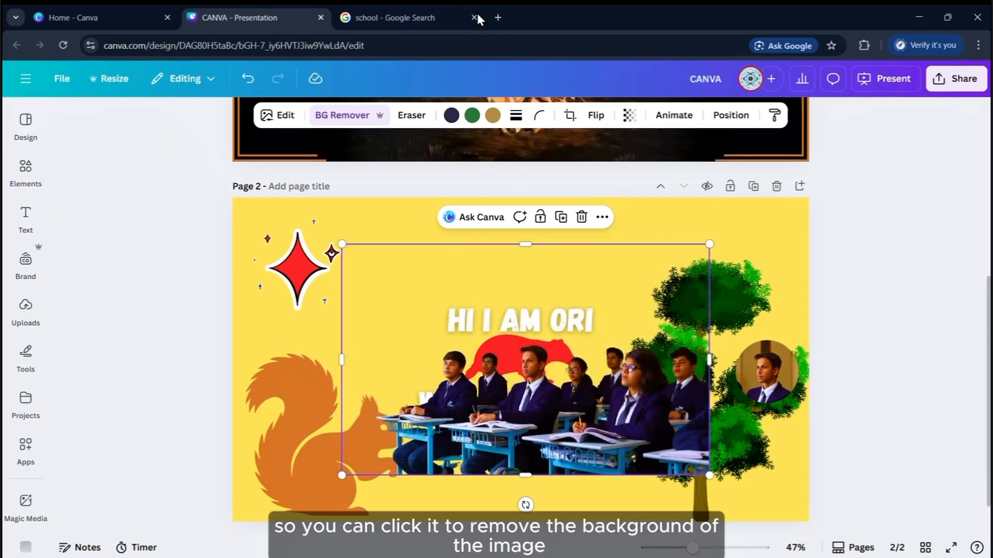
drag(623, 383, 455, 291)
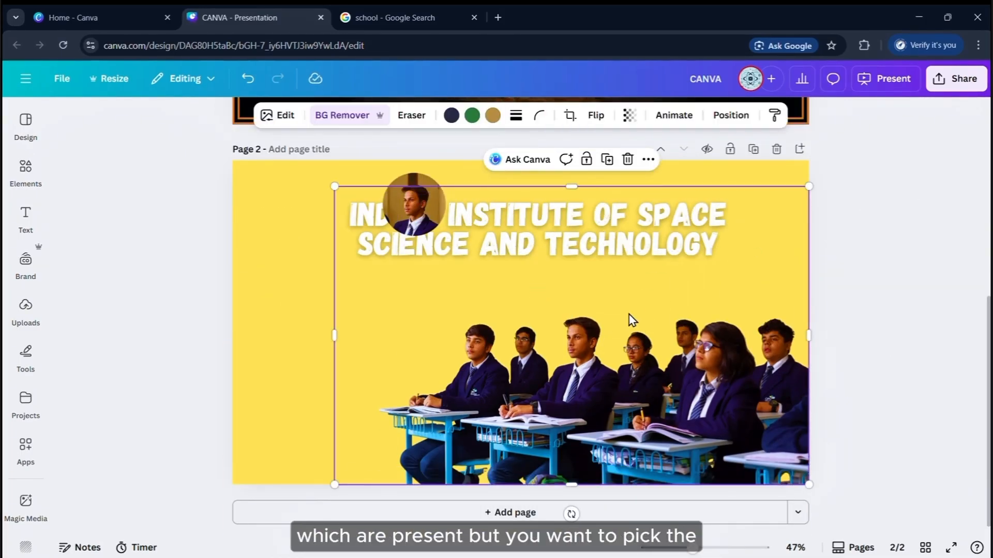
Bring the institute title in front of the students photo, right-aligned near the top right
drag(481, 299, 432, 346)
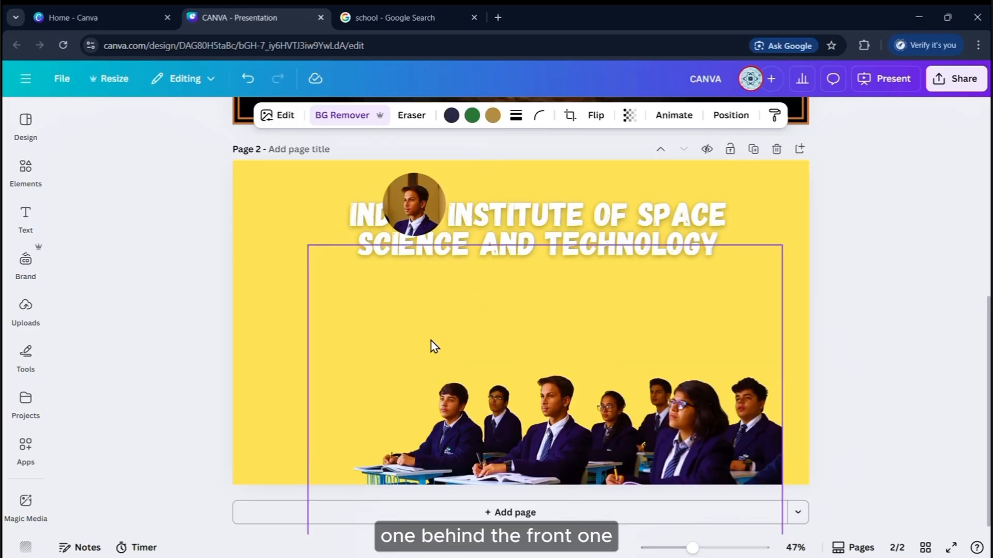
click(686, 238)
drag(691, 354, 725, 300)
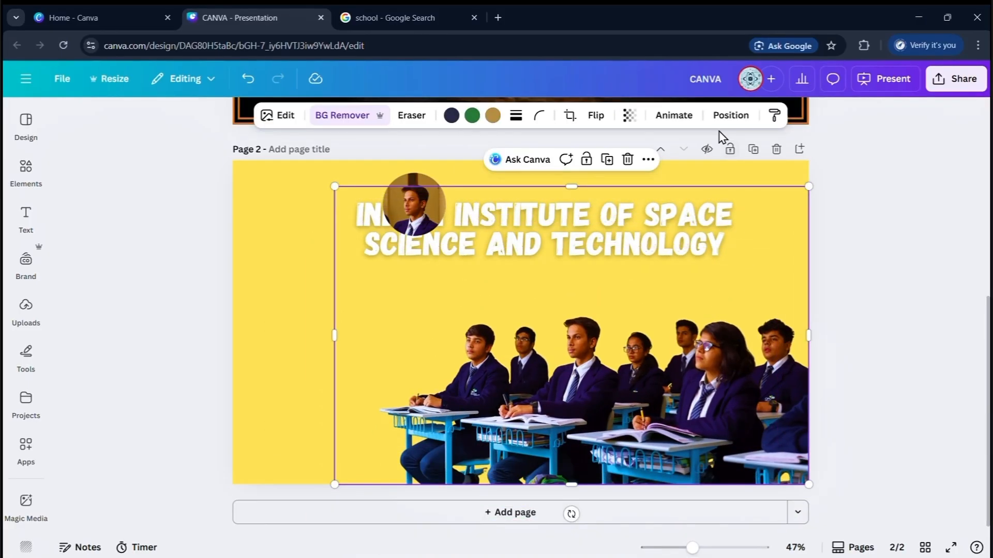
click(730, 116)
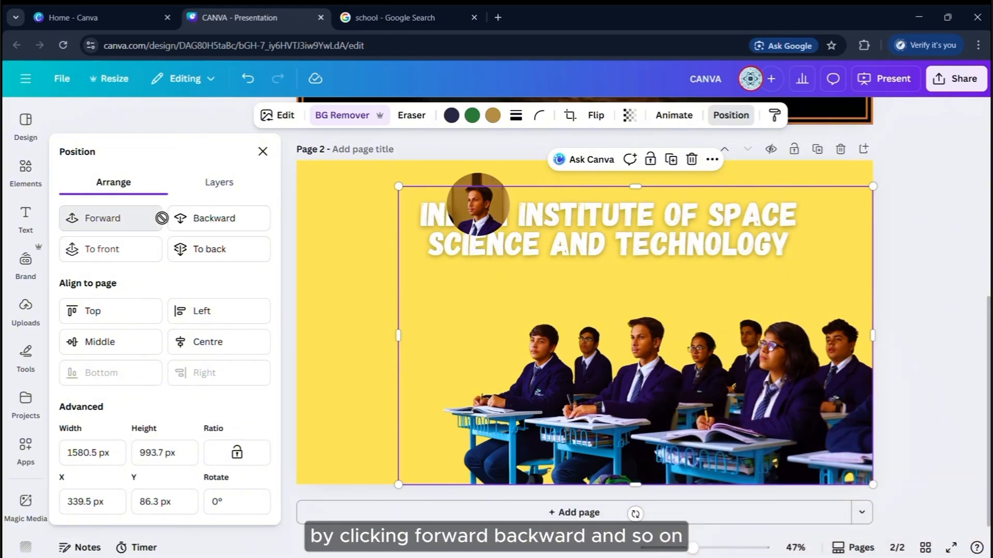
click(597, 254)
key(ctrl+])
drag(598, 250, 556, 236)
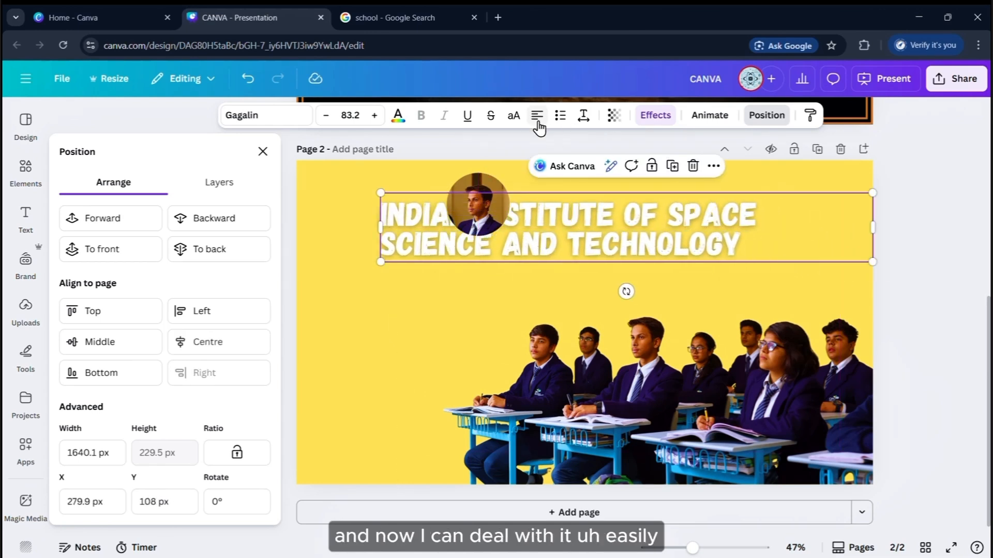
click(539, 124)
click(539, 124)
drag(381, 228, 486, 237)
drag(549, 230, 523, 239)
drag(479, 213, 453, 316)
Remove the circular portrait's background, flip it horizontally, and resize and reposition it
drag(483, 339, 537, 393)
drag(520, 368, 462, 344)
click(263, 152)
drag(371, 322, 305, 247)
click(352, 116)
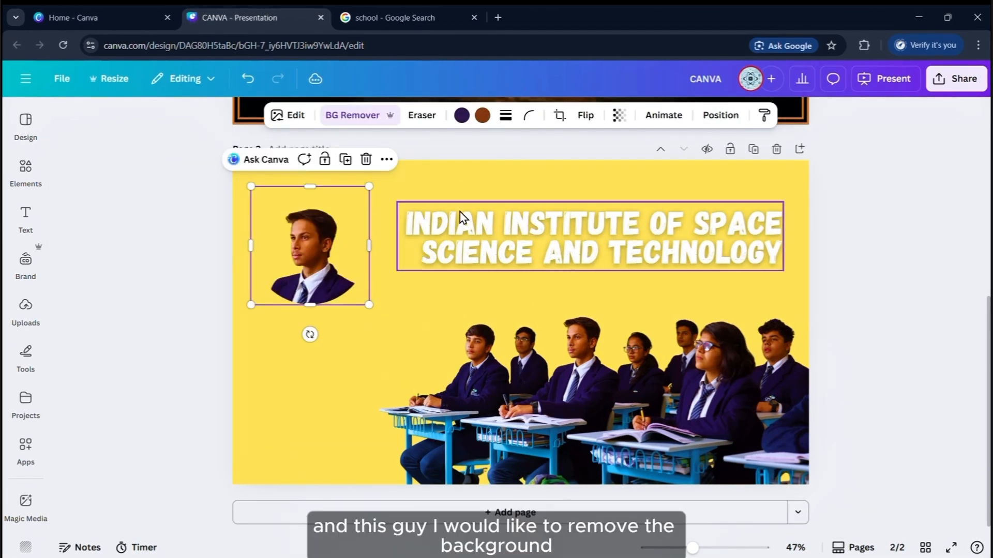
click(585, 115)
click(595, 149)
drag(369, 305, 609, 545)
drag(530, 399, 377, 388)
drag(456, 533, 408, 485)
drag(371, 433, 398, 469)
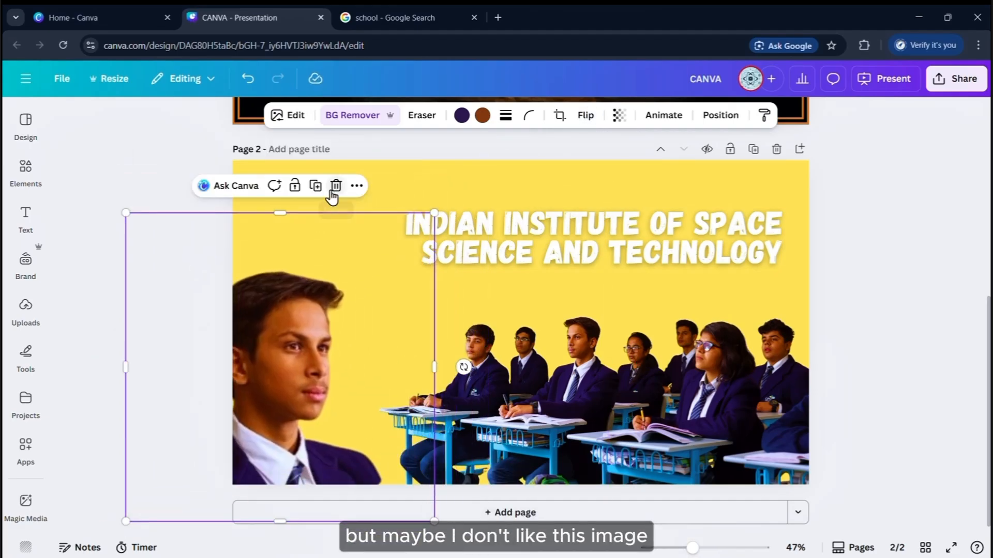
Image-search the named IIST person and drag the blue-shirt photo into the presentation
click(388, 17)
triple_click(265, 88)
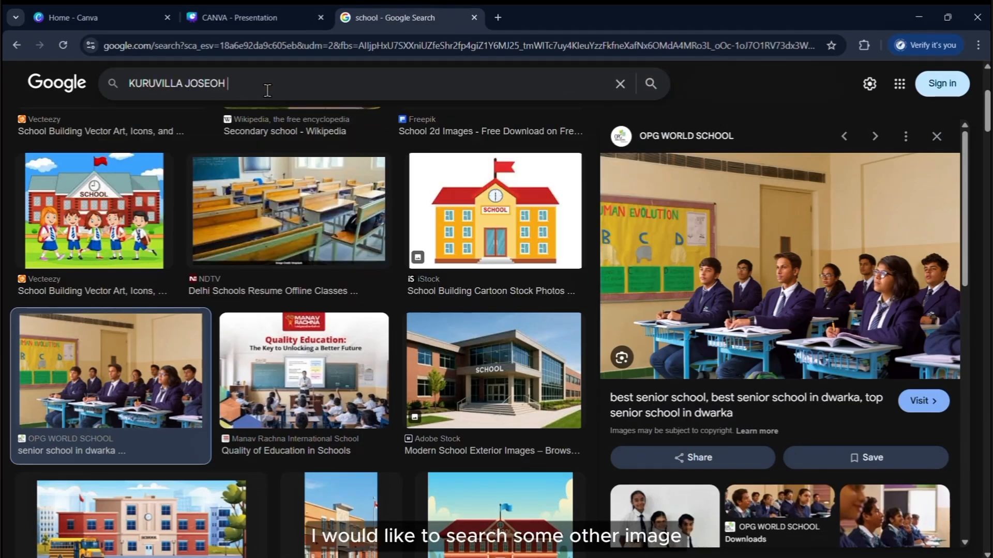
text(IIST)
key(Return)
click(494, 269)
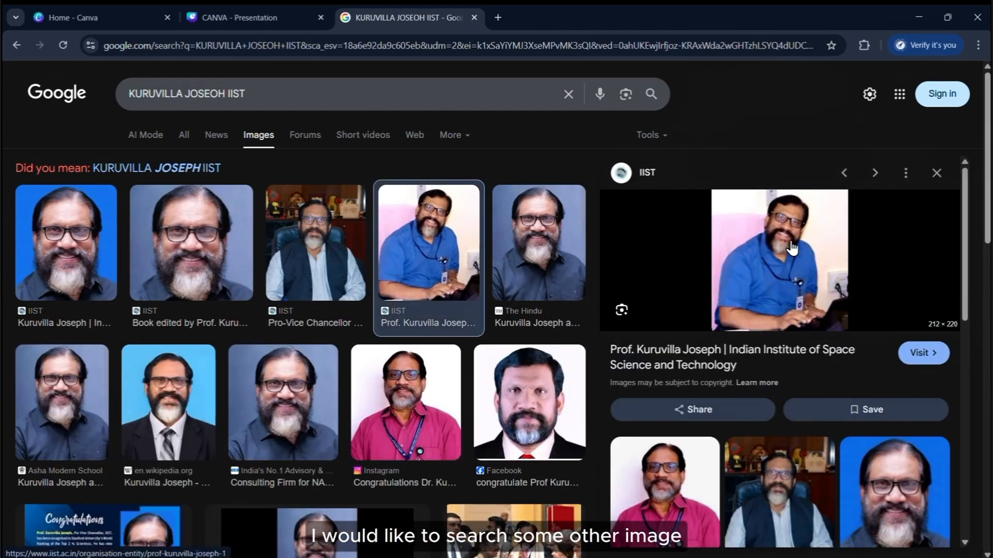
drag(793, 248, 438, 286)
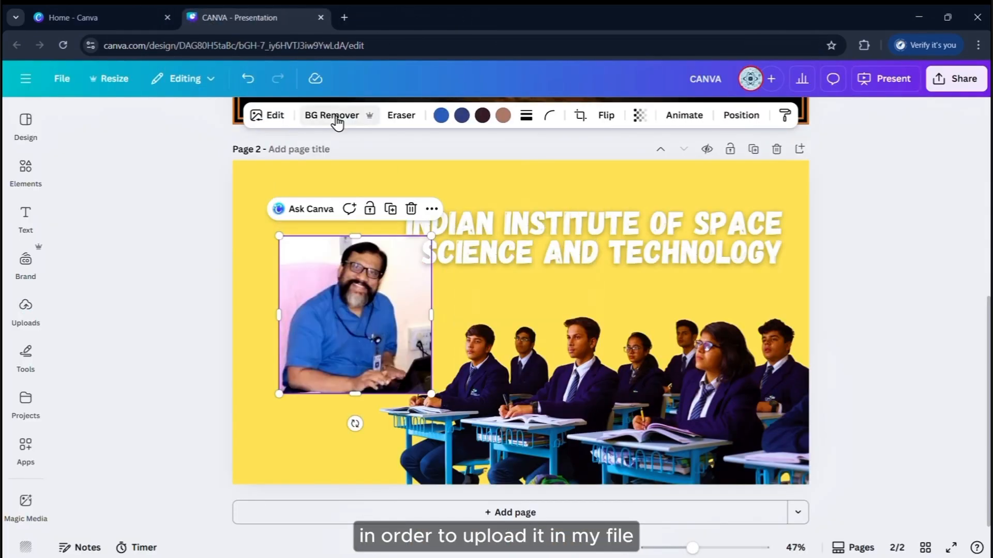
Remove the man's photo background, then place it bottom-left and enlarge it slightly
click(337, 119)
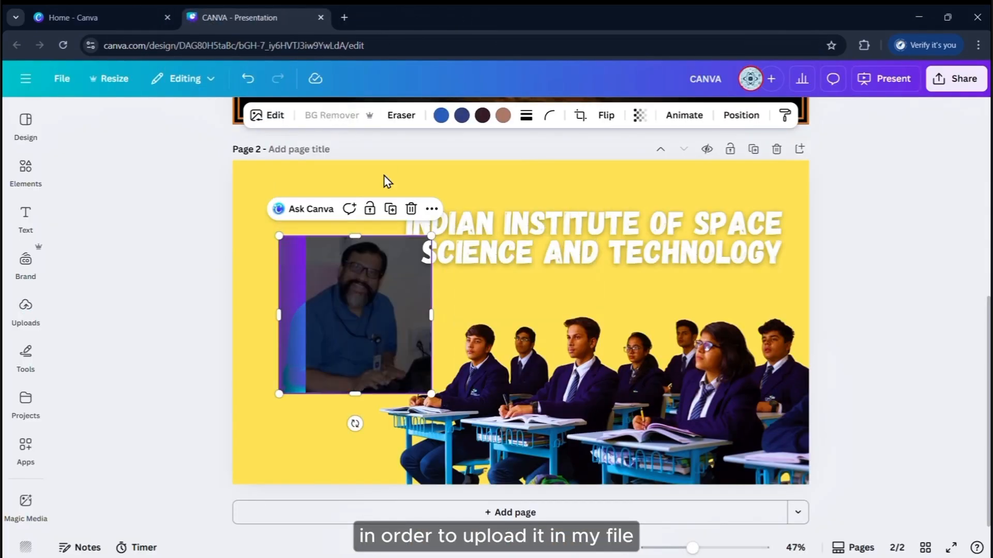
drag(372, 343, 339, 358)
drag(439, 251, 454, 244)
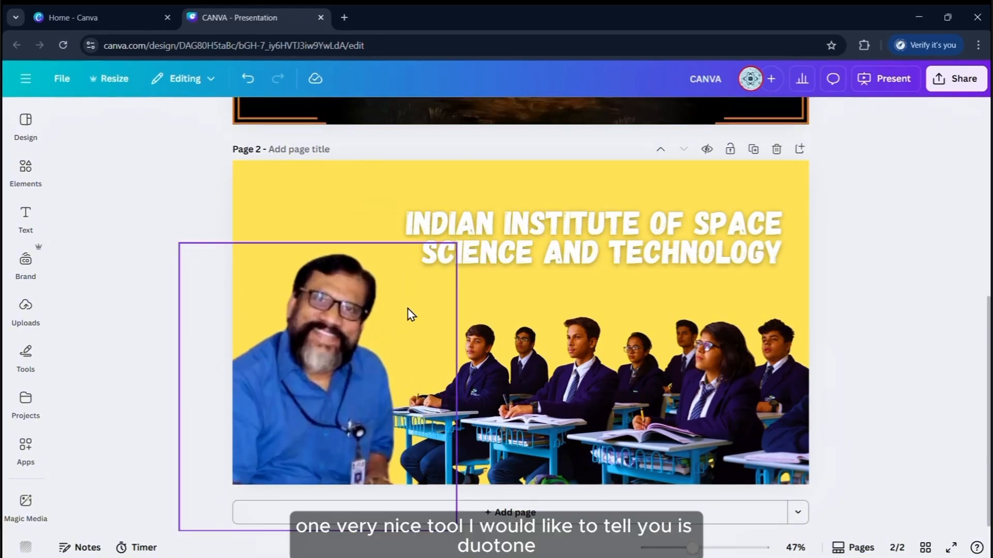
click(269, 116)
Try the Violet, Amber, Mustard, Dawn and Sepia duotones on the man's cutout, then apply Sea Blue
scroll(143, 357, down, 4)
click(140, 409)
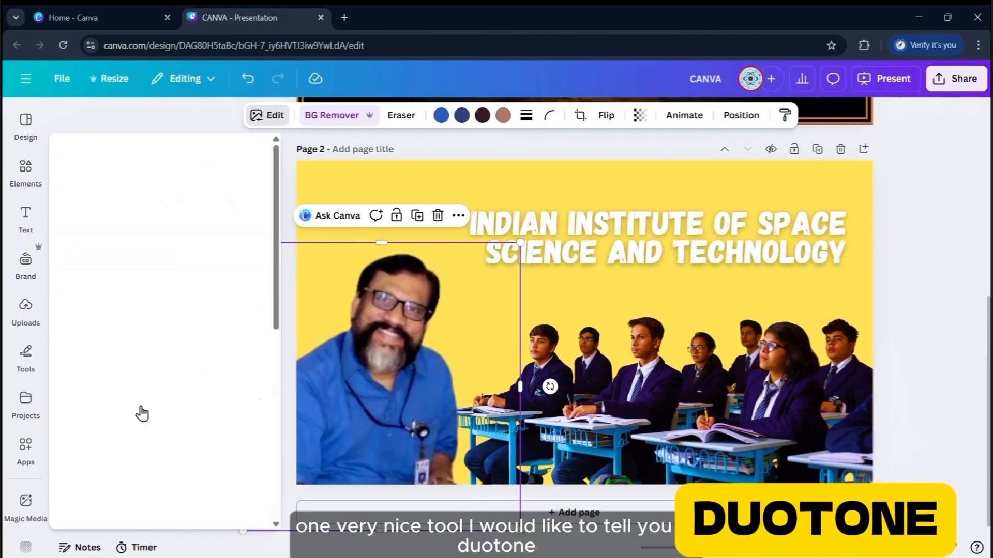
click(157, 383)
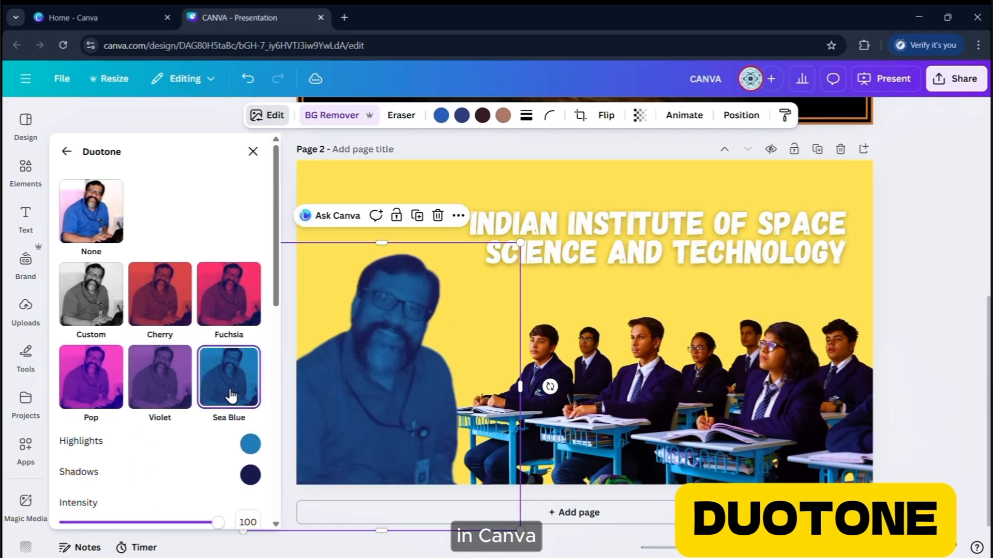
scroll(231, 396, down, 3)
click(234, 437)
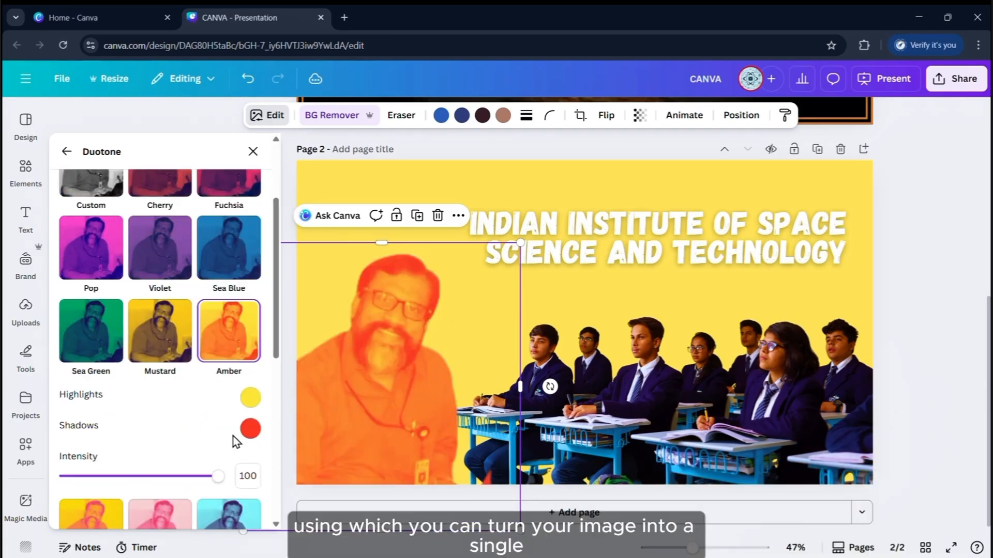
scroll(234, 437, down, 2)
click(168, 258)
scroll(242, 408, down, 3)
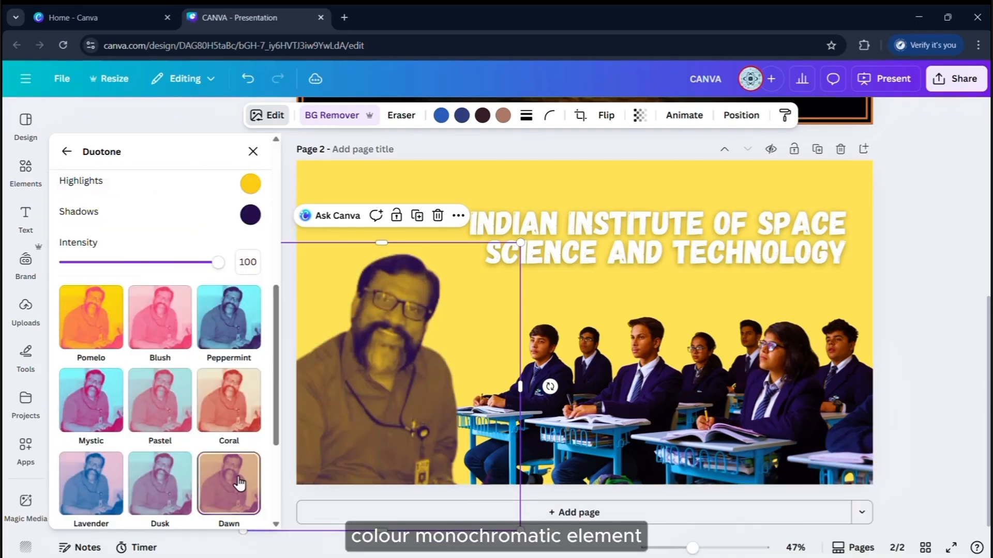
click(239, 483)
scroll(227, 468, down, 2)
click(228, 467)
scroll(157, 476, down, 1)
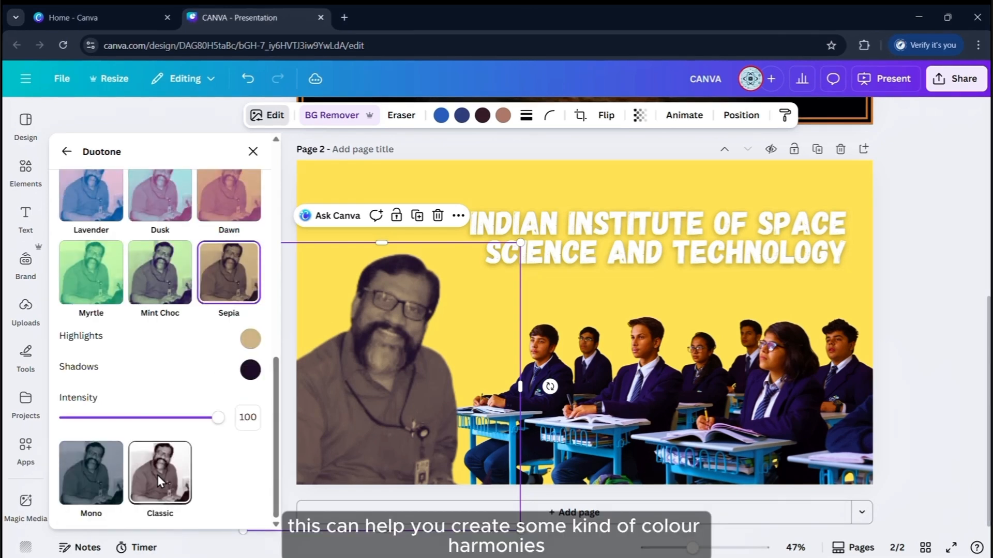
scroll(207, 439, up, 6)
click(228, 331)
Set the duotone shadows to #0A0C33 and the highlights to #41A8E5
click(251, 427)
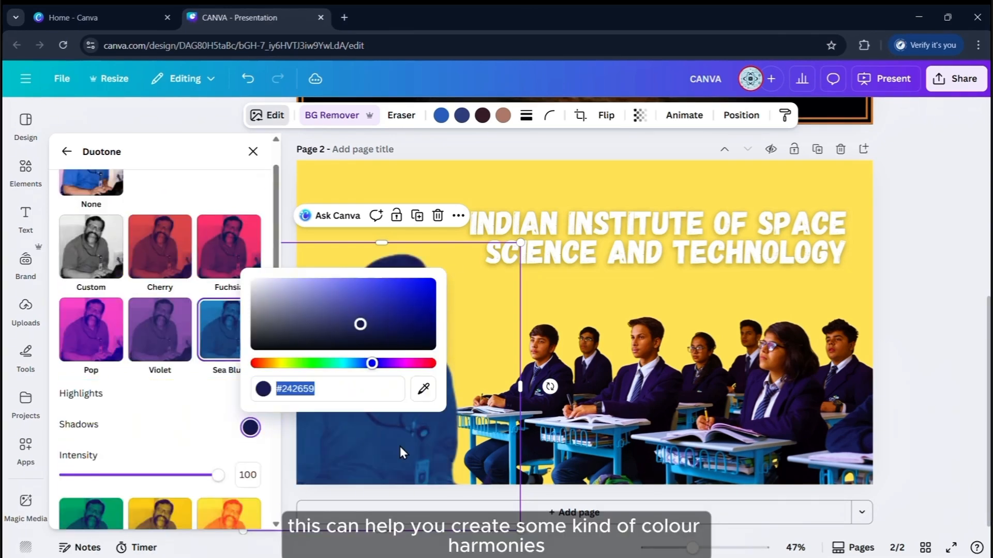
click(397, 334)
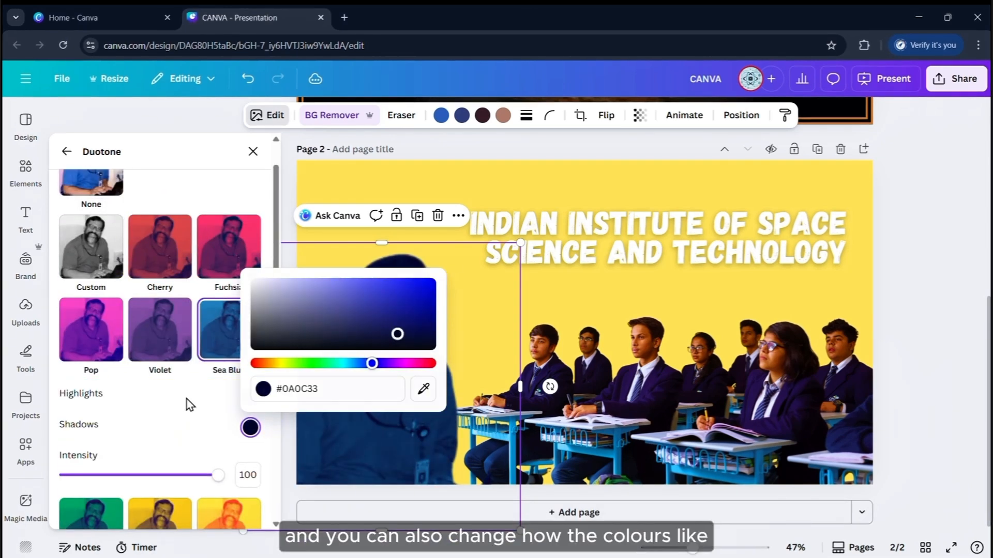
click(253, 394)
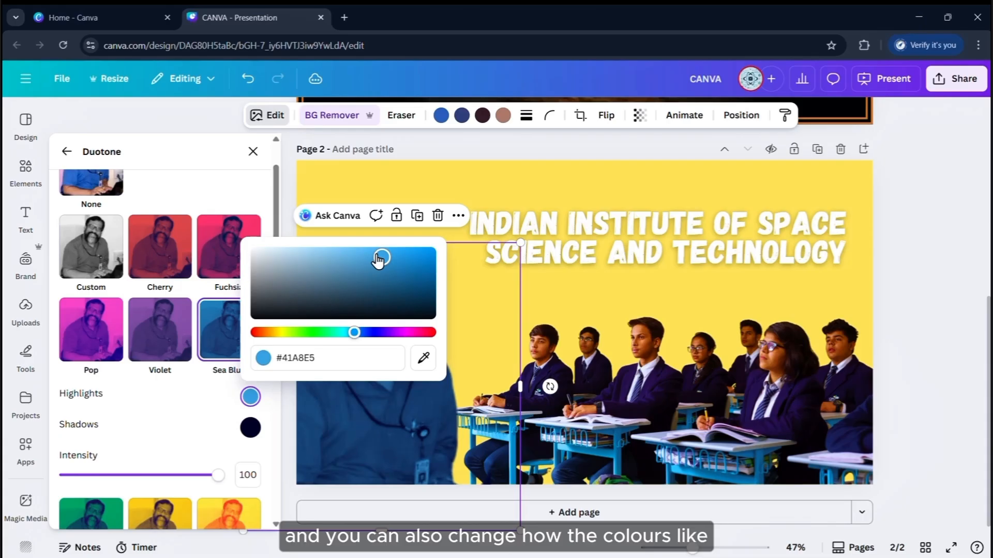
click(353, 174)
Select the classroom students photo on the slide
click(943, 262)
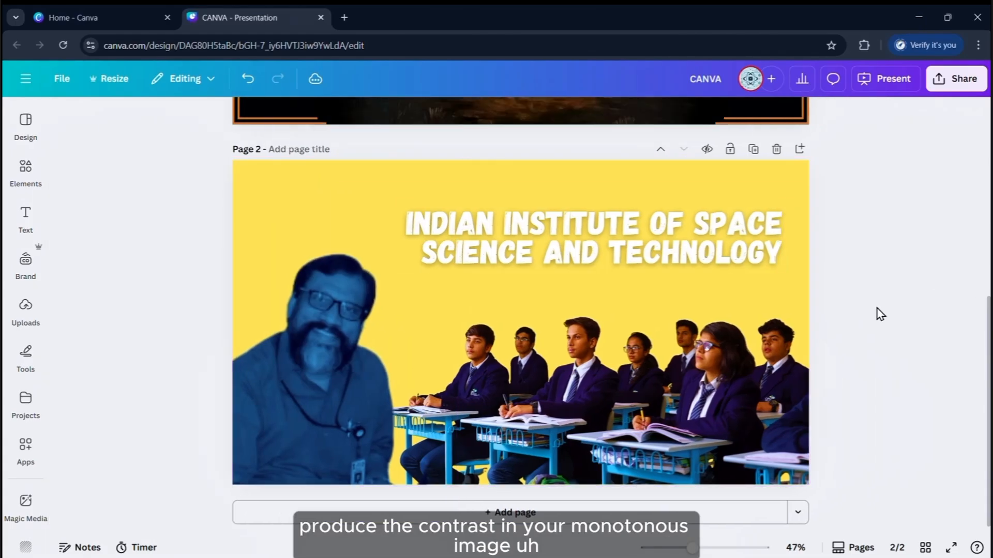
click(565, 266)
click(704, 341)
click(863, 304)
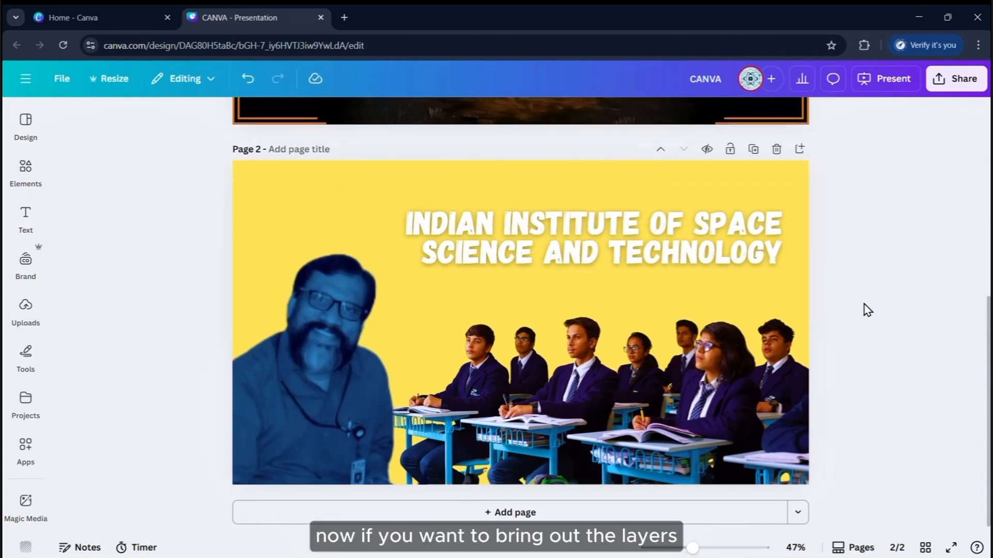
click(721, 368)
Give the classroom photo a Sea Blue duotone instead of Cherry, and make the institute title red
key(alt+1)
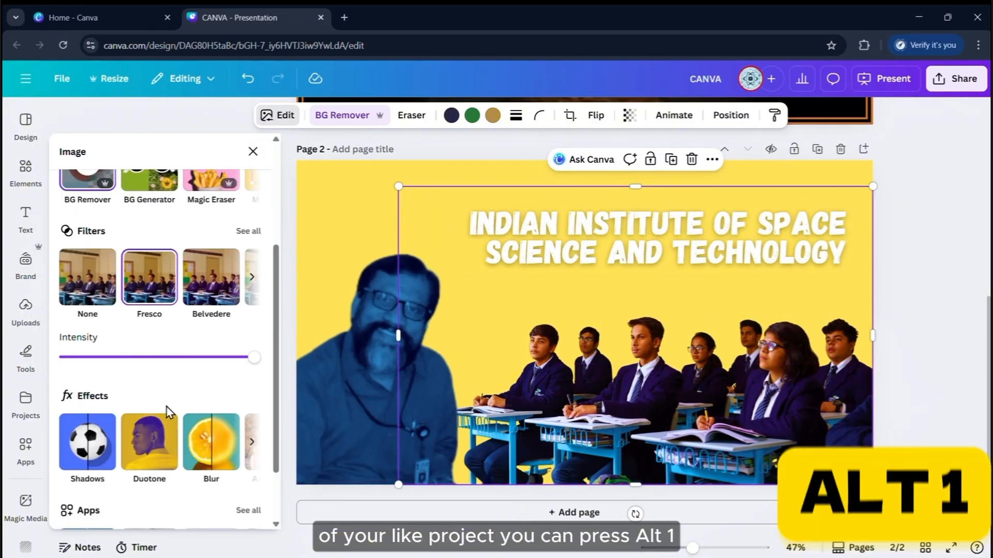
click(156, 421)
click(175, 322)
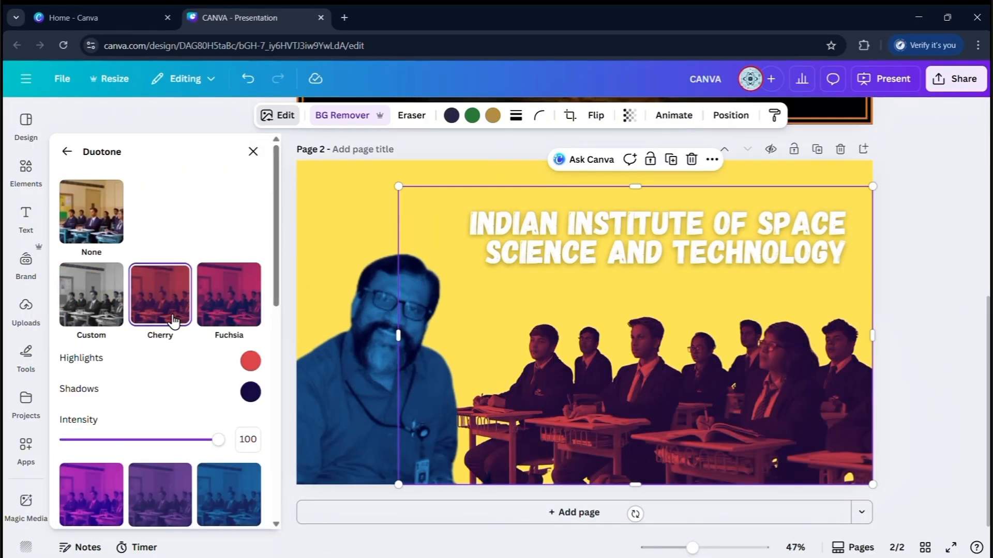
scroll(207, 362, down, 3)
click(228, 342)
click(372, 362)
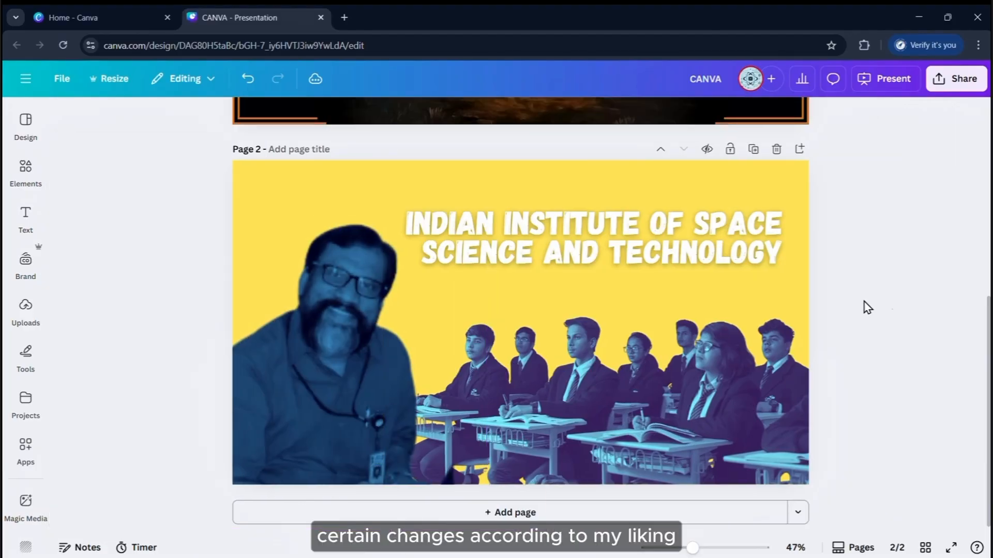
click(783, 393)
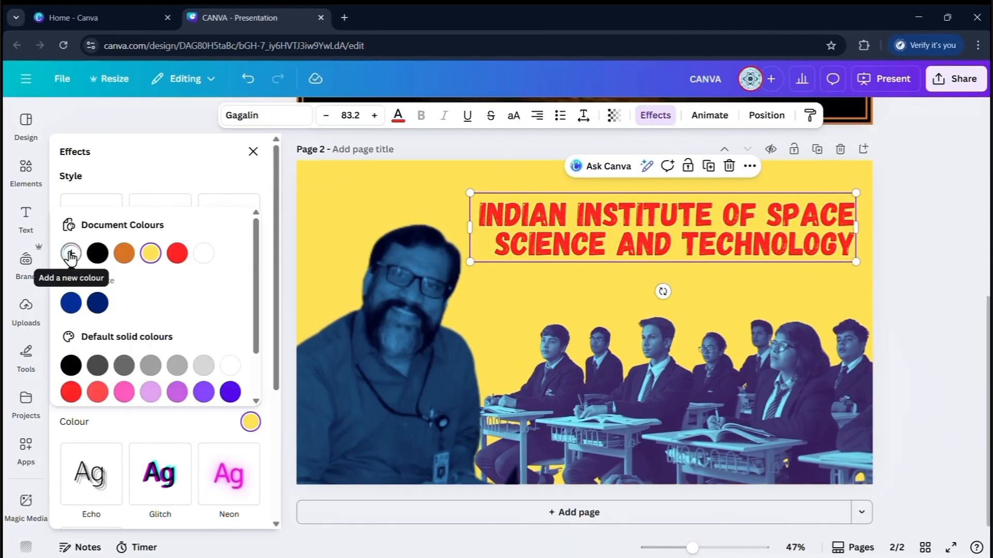
Outline the title in cream #FDF5CF and paste the subtitle 'AN INSITUTE OF GREAT IMPORTANCE' beneath it
click(67, 258)
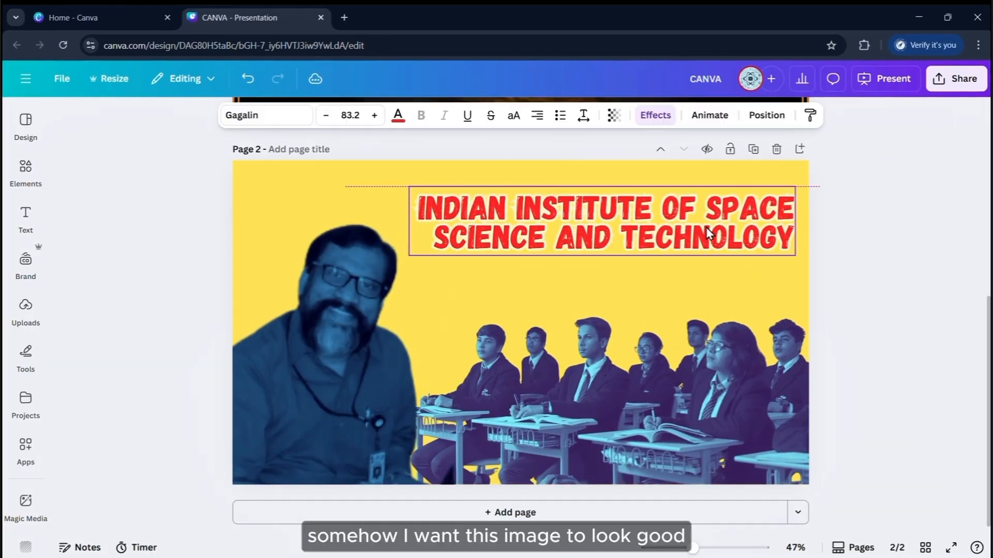
click(23, 220)
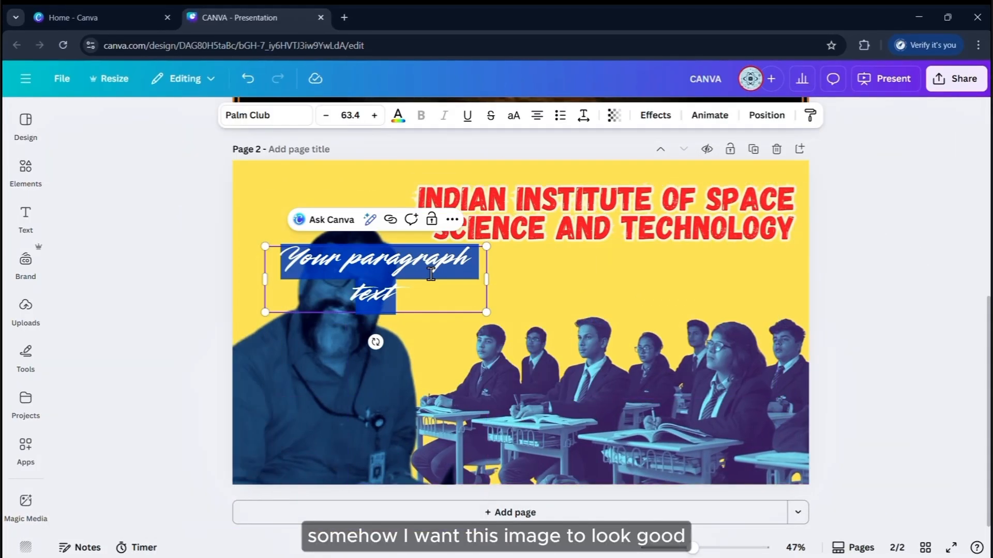
text(AN INSTITUTE OF)
click(328, 115)
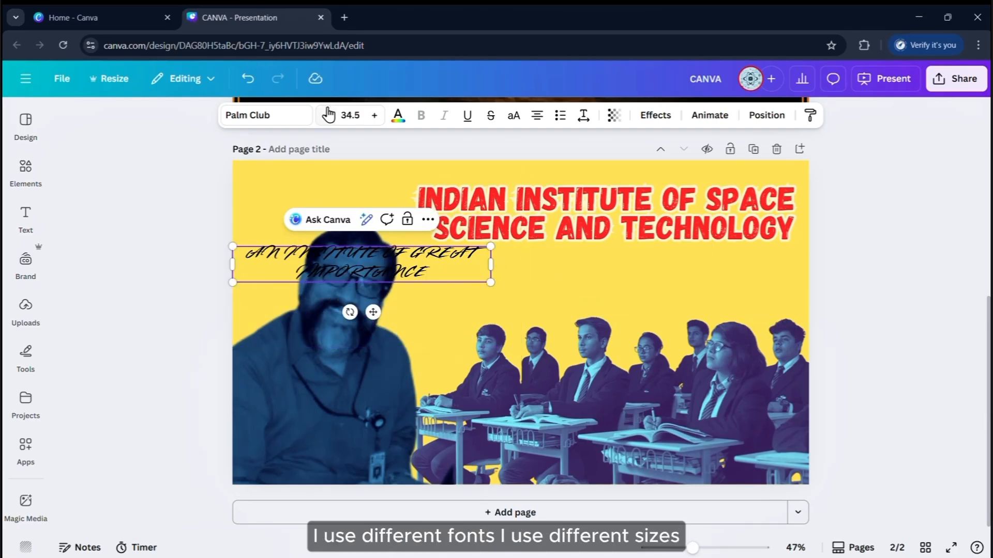
drag(427, 267, 715, 266)
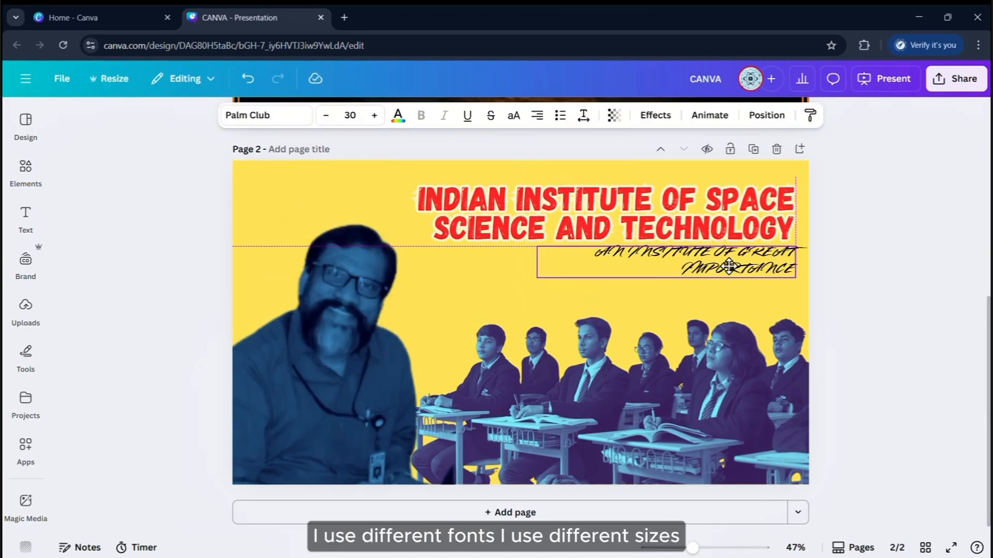
Style the subtitle in Avallon Caps at size 56.7 with dark navy text
click(266, 116)
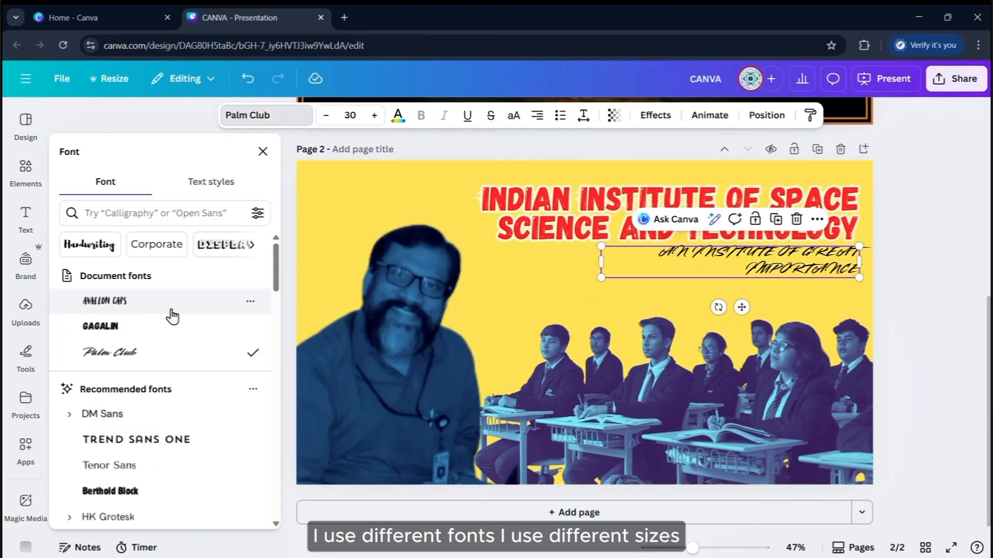
click(169, 309)
drag(601, 260, 380, 362)
click(257, 151)
click(399, 115)
click(129, 248)
click(257, 150)
click(398, 115)
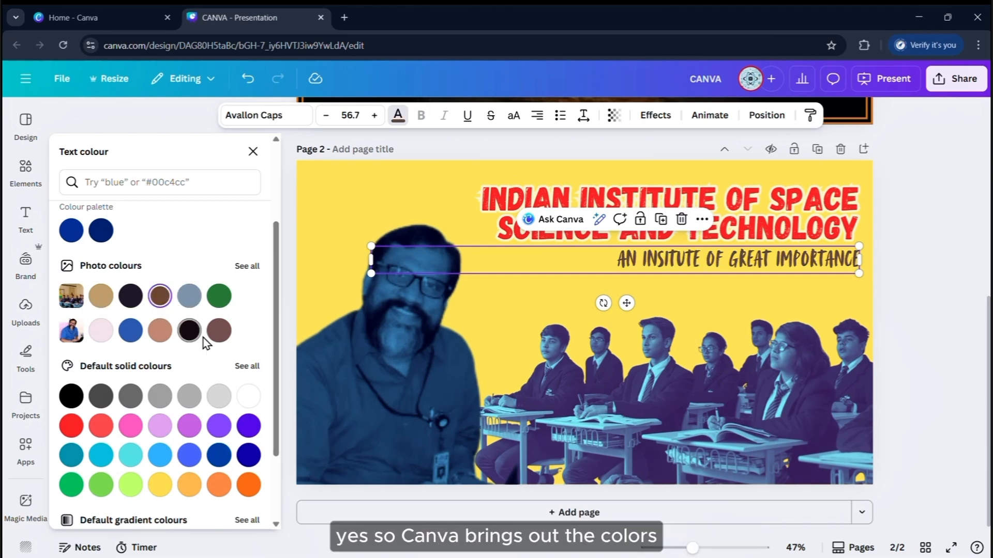
click(130, 296)
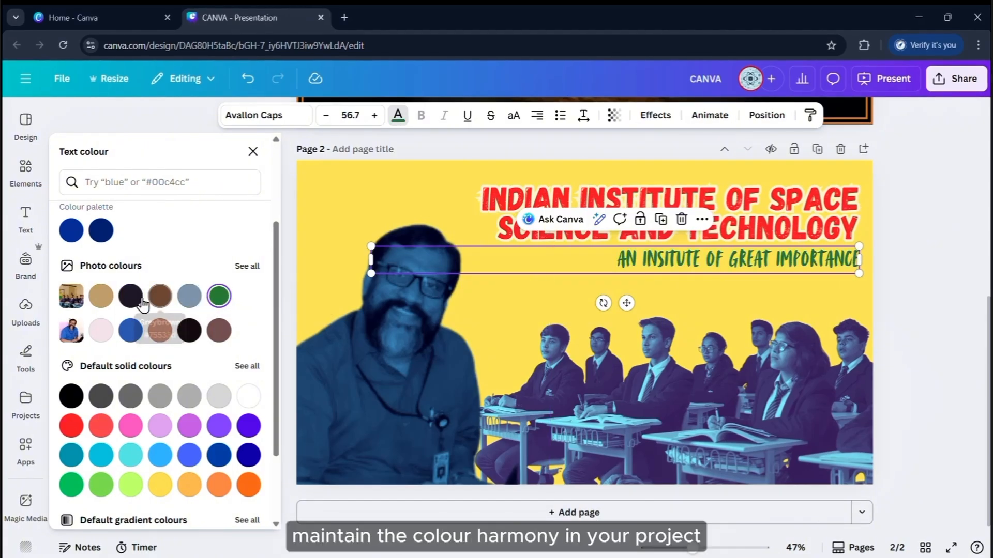
click(921, 264)
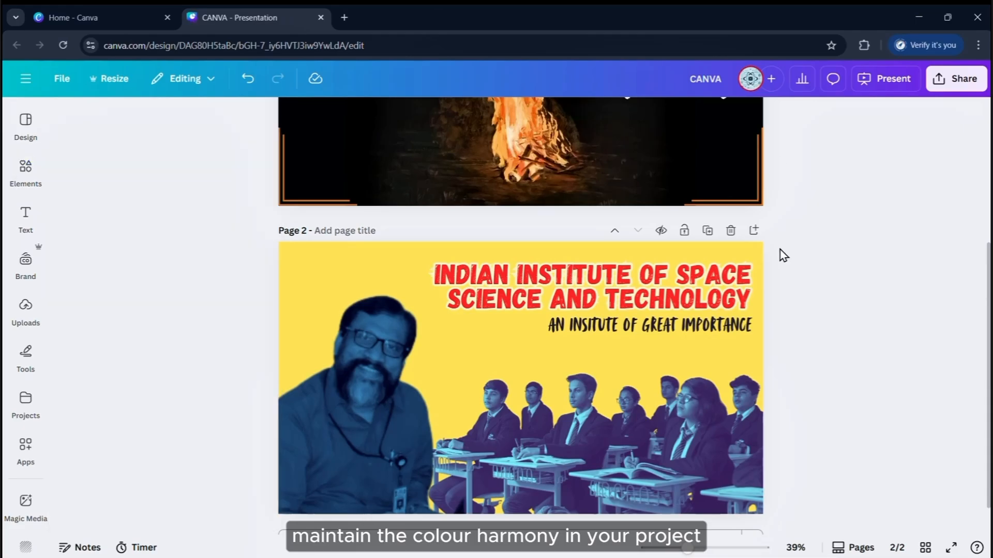
click(25, 170)
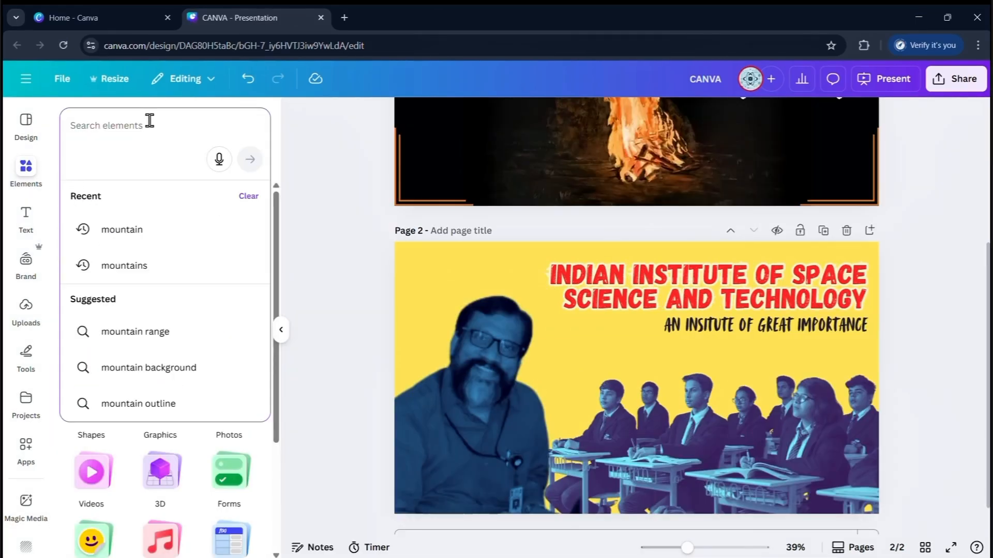
Search elements for 'CURVE' and add a black curve graphic, resized to about 303×203
text(CURVE)
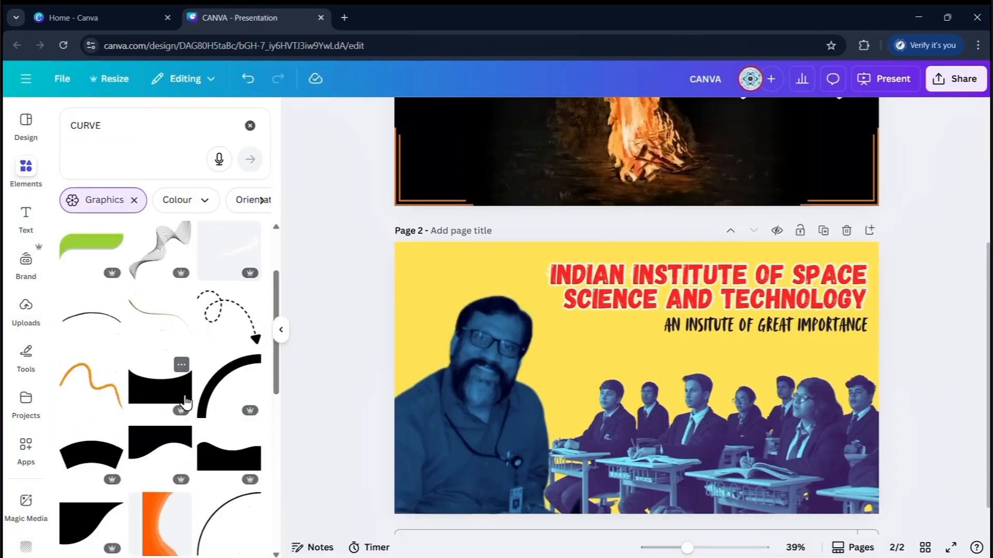
click(91, 328)
drag(554, 348, 483, 298)
scroll(101, 316, down, 3)
click(237, 259)
Add a wave shape, colour it black, shrink it, flip it vertically and place it bottom-left
click(106, 505)
drag(668, 371, 650, 372)
click(508, 115)
click(101, 210)
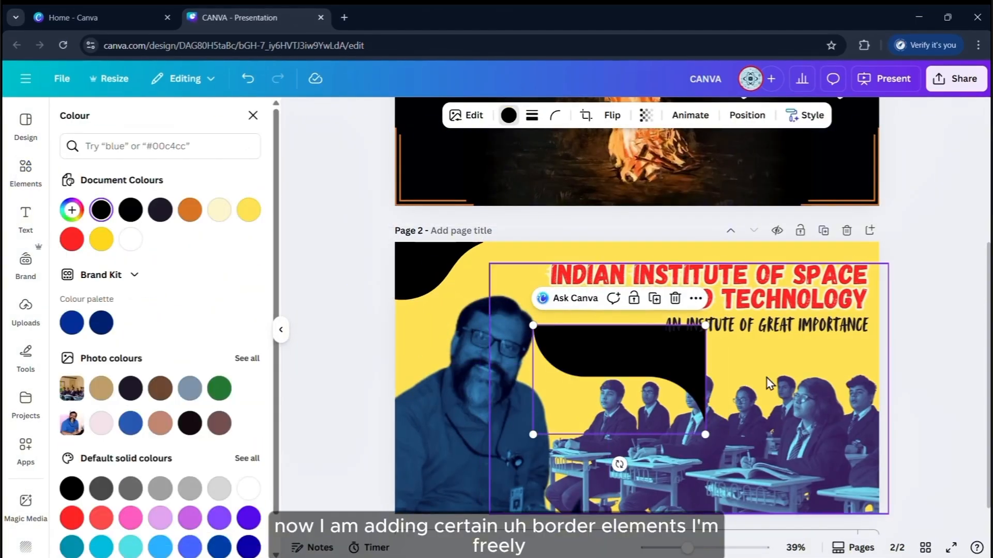
drag(705, 435, 646, 398)
click(612, 115)
click(632, 176)
drag(605, 349, 467, 467)
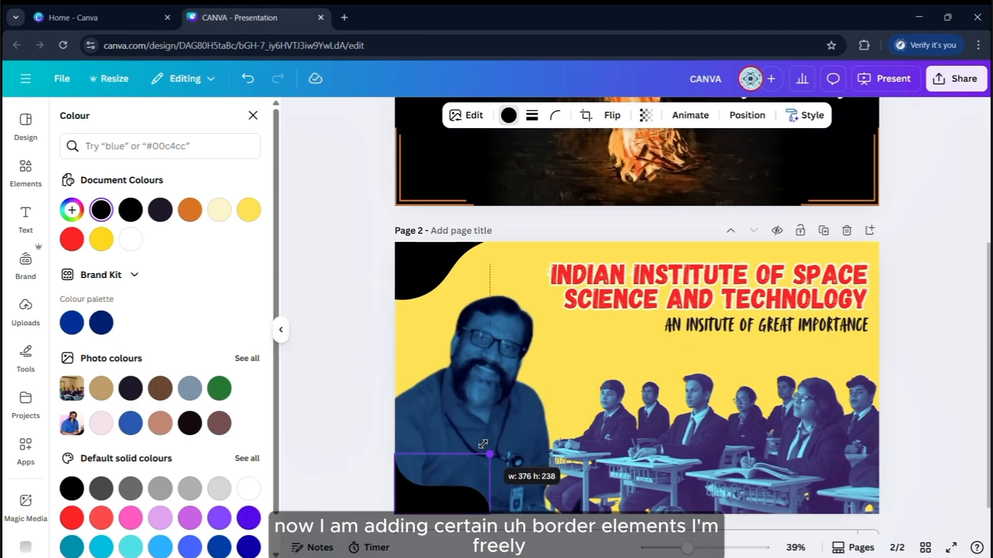
Alt-drag a copy of the top-left black wave into the bottom-right corner
click(22, 171)
click(21, 171)
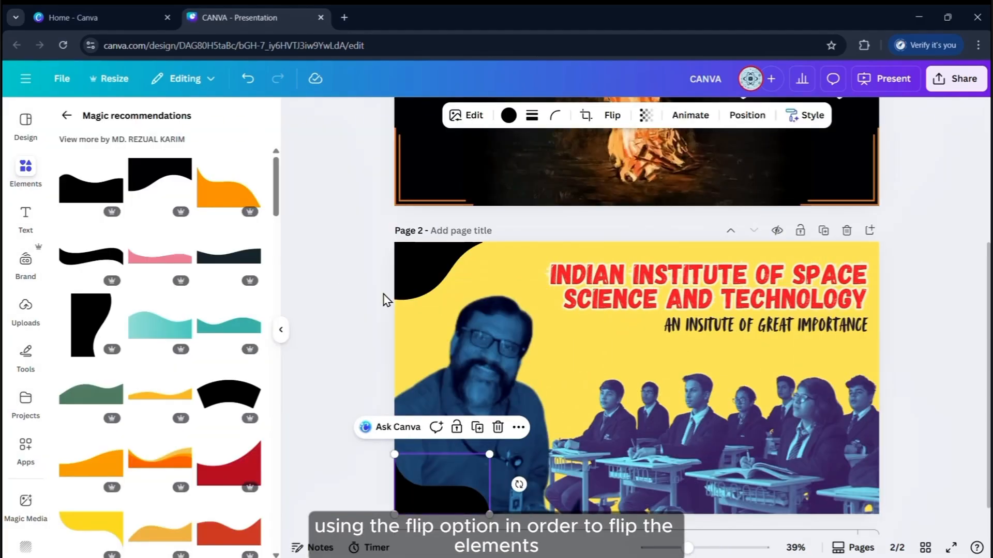
click(281, 330)
click(313, 273)
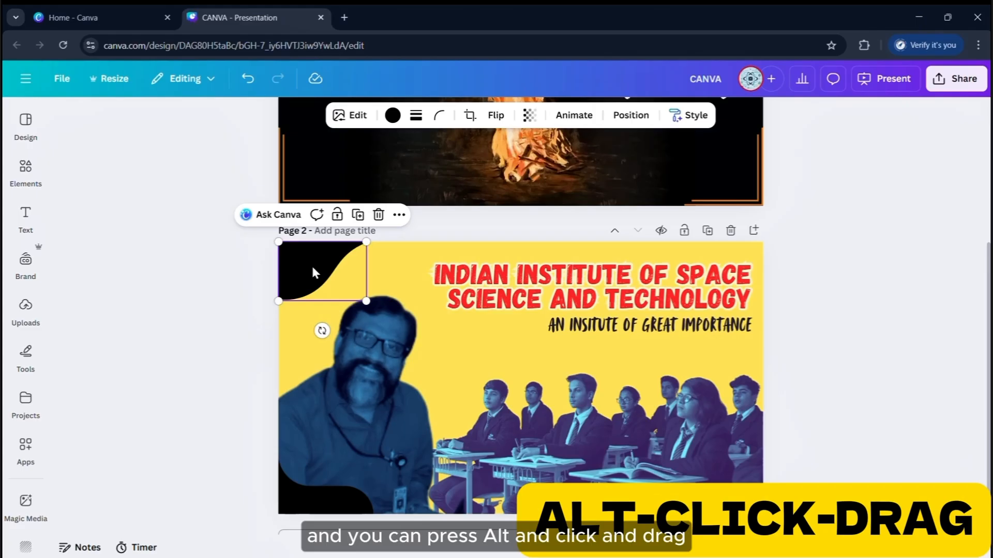
drag(311, 264, 727, 475)
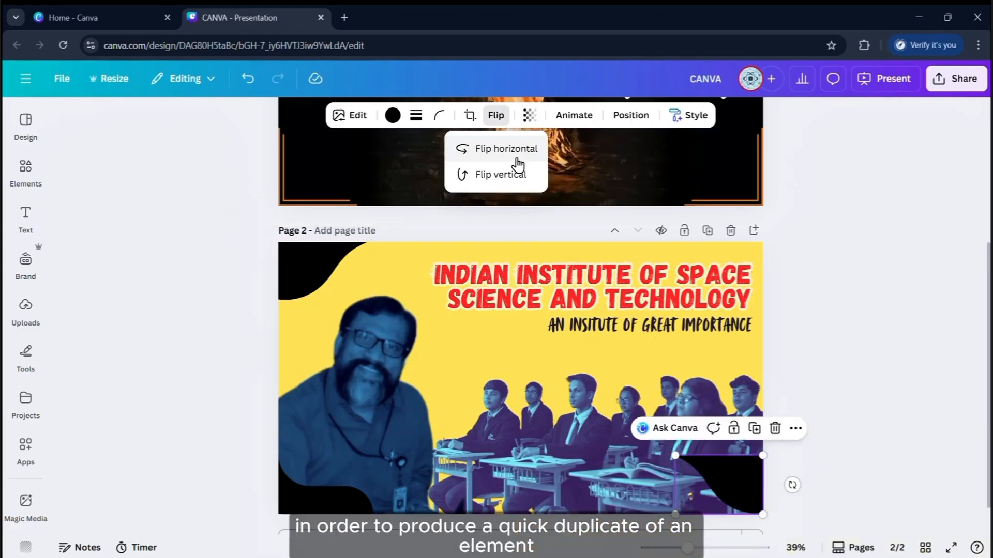
click(835, 343)
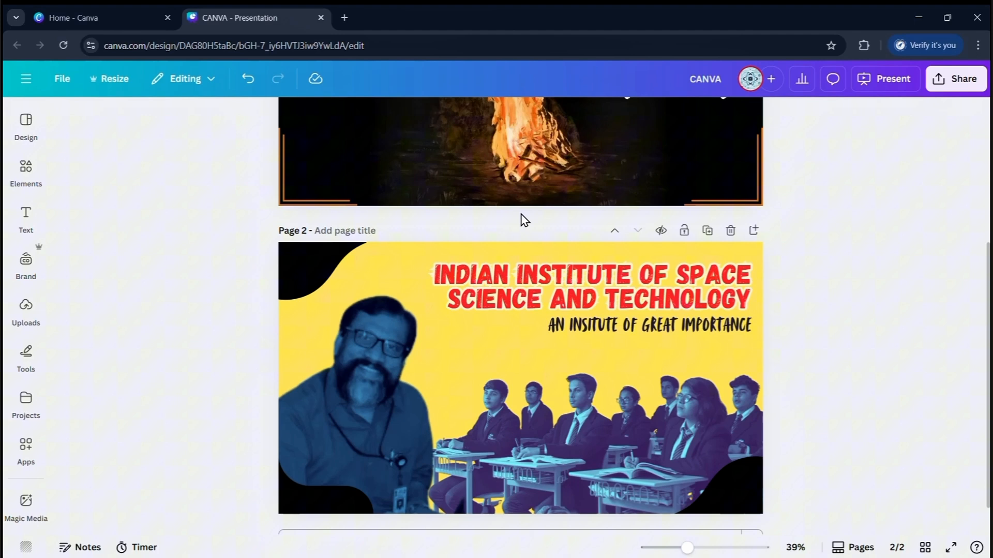
Nudge all three corner waves flush to the page edge, keeping full opacity
click(297, 270)
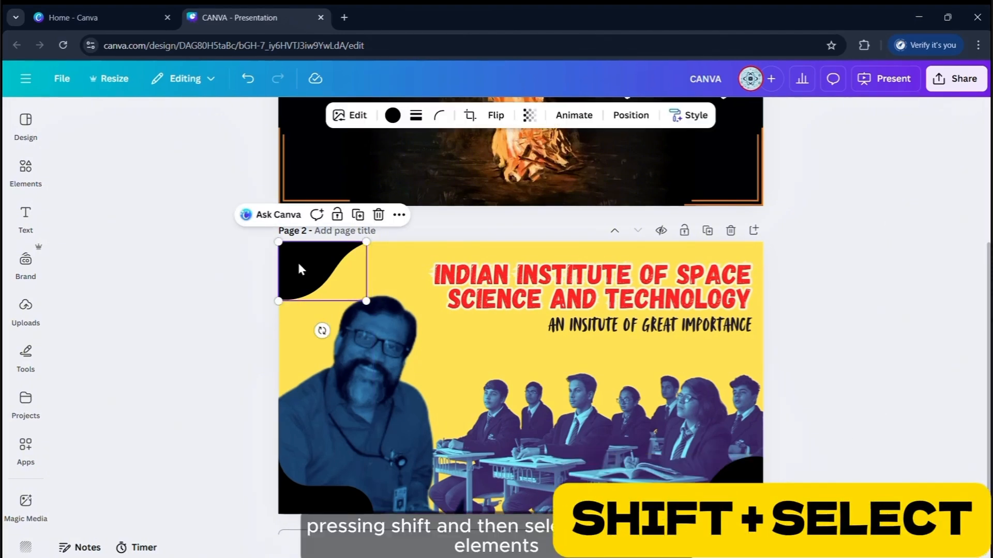
shift+click(334, 481)
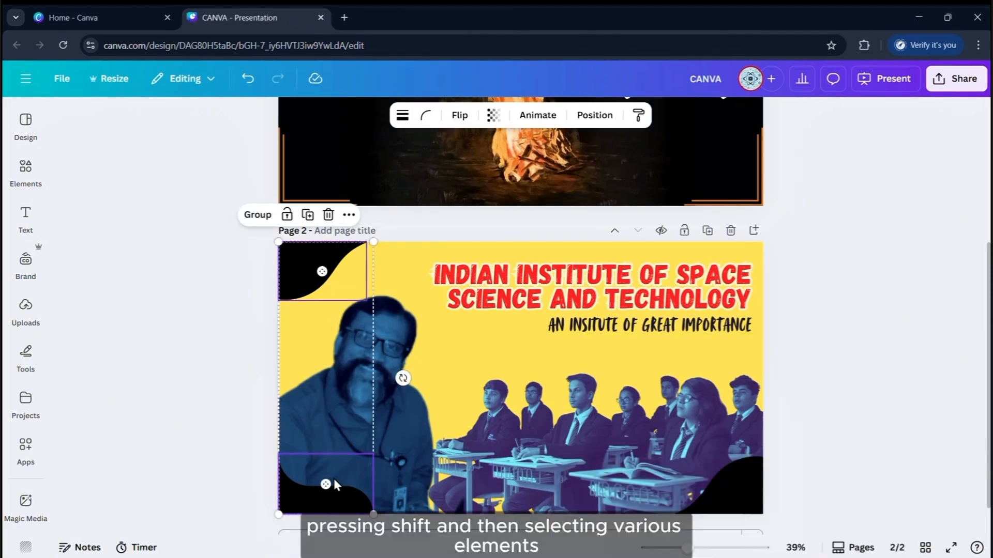
shift+click(709, 473)
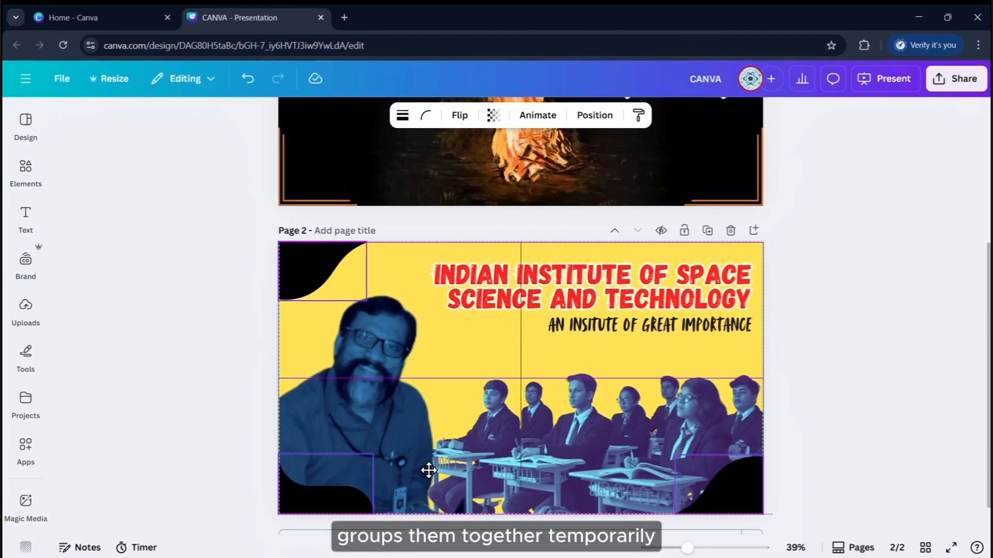
drag(434, 474, 425, 474)
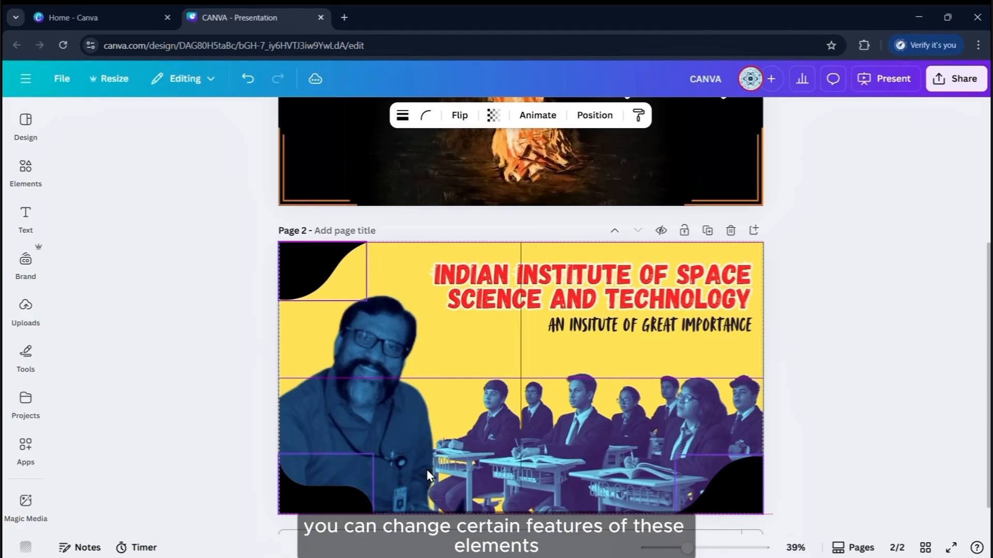
click(493, 116)
mouse_move(472, 166)
mouse_down()
mouse_move(437, 169)
mouse_move(472, 166)
mouse_up()
Recolour the bottom-right wave red
click(739, 491)
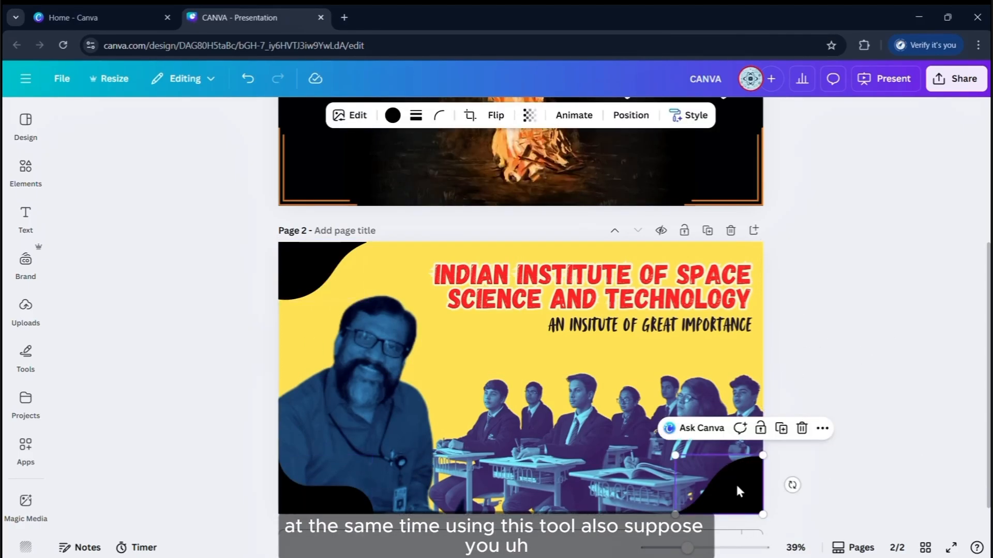
shift+click(327, 499)
click(742, 489)
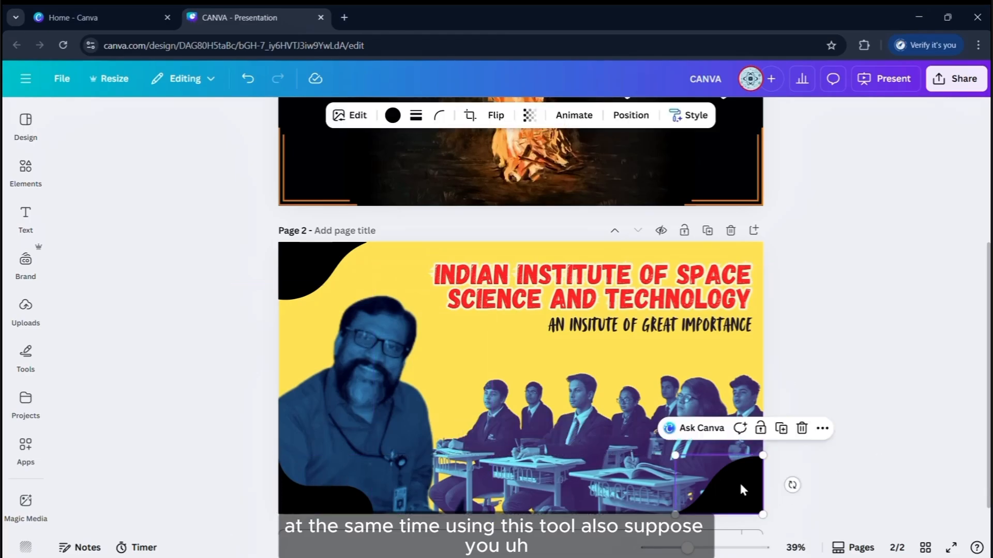
click(393, 115)
click(190, 215)
scroll(206, 304, down, 2)
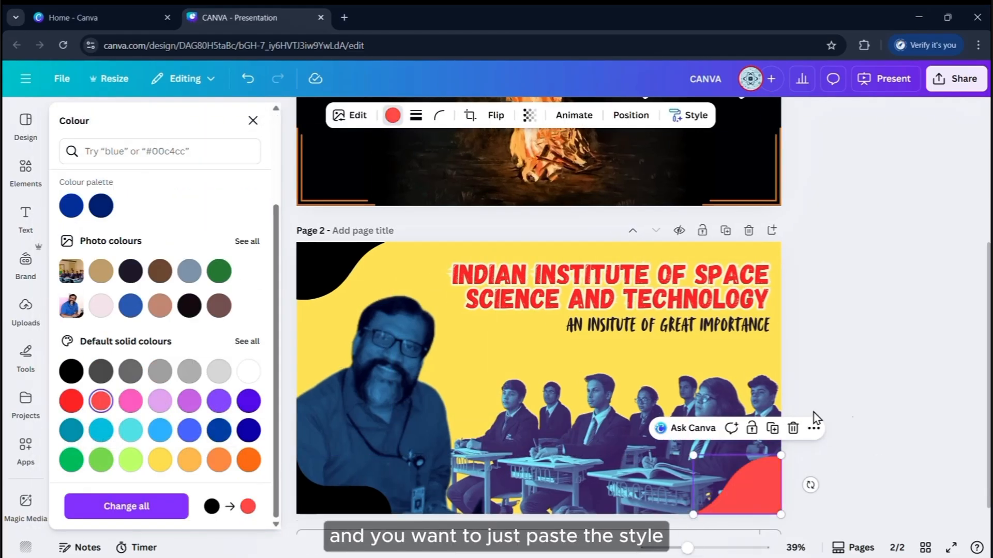
click(842, 423)
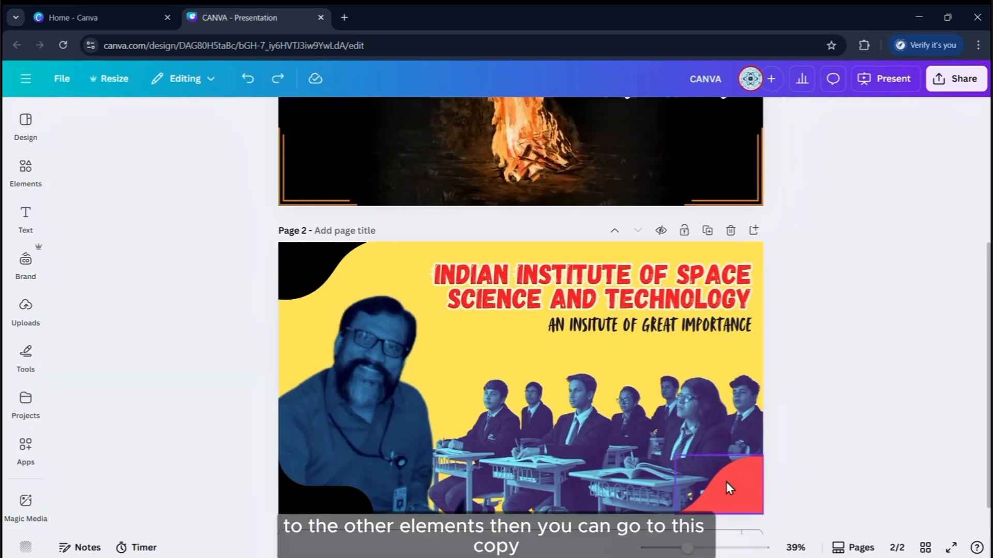
Copy the red wave's basic style onto the bottom-left and top-left waves
click(726, 482)
click(688, 115)
click(695, 173)
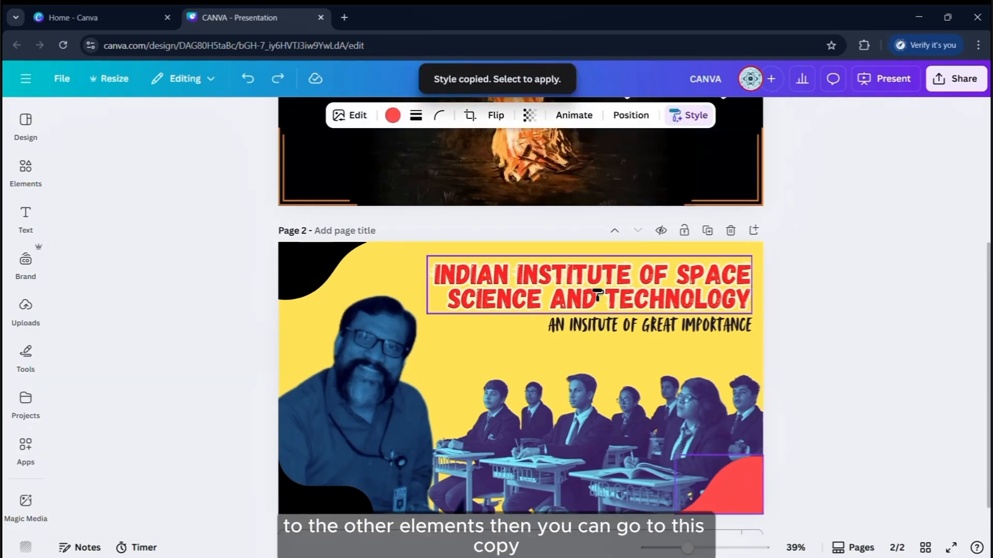
click(343, 482)
click(720, 498)
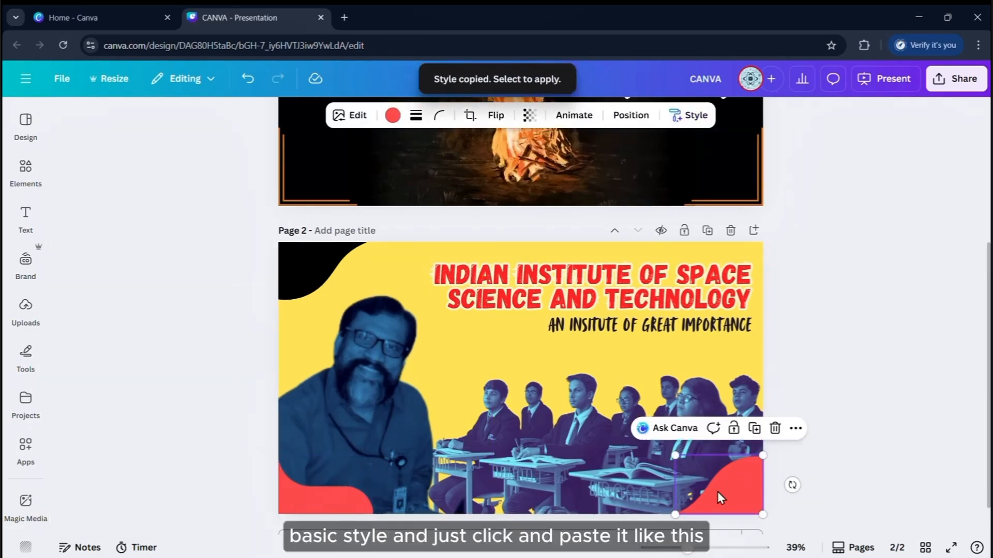
click(688, 114)
click(695, 173)
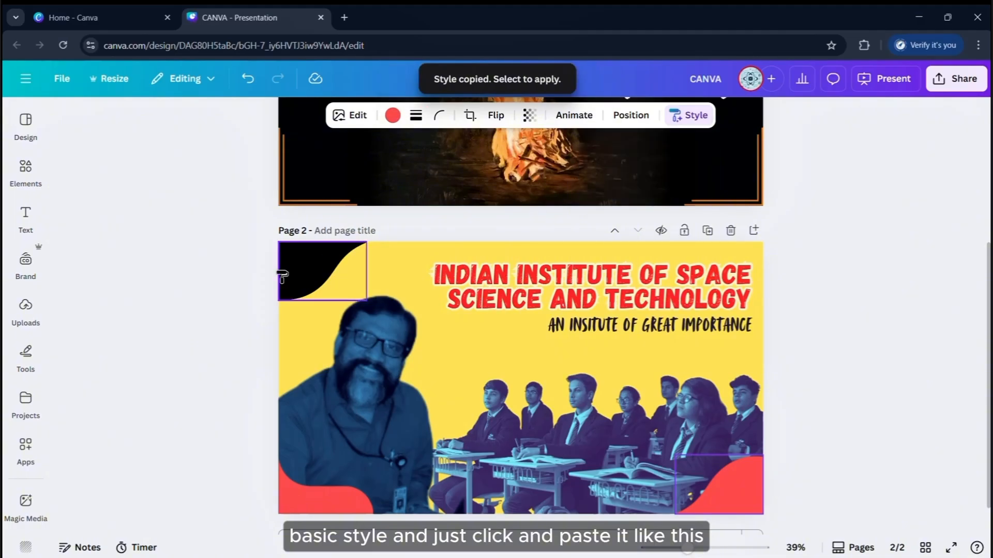
click(150, 268)
Enlarge the top-left wave and reposition the man's photo on page 2
click(309, 270)
drag(367, 303, 380, 313)
drag(383, 351, 395, 353)
drag(478, 465, 484, 426)
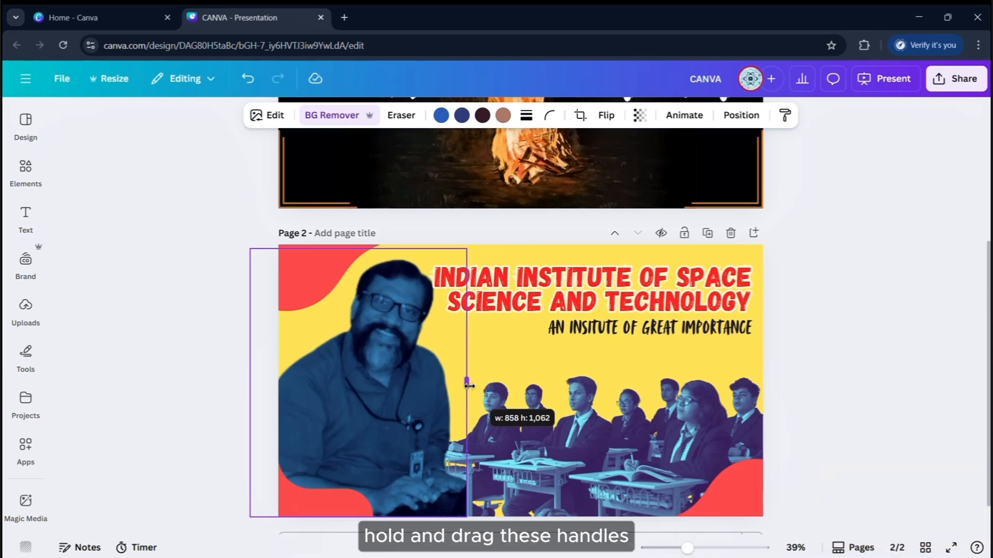
drag(418, 409, 402, 462)
click(854, 350)
Zoom the canvas out to about 33% to view both slides
scroll(854, 350, down, 1)
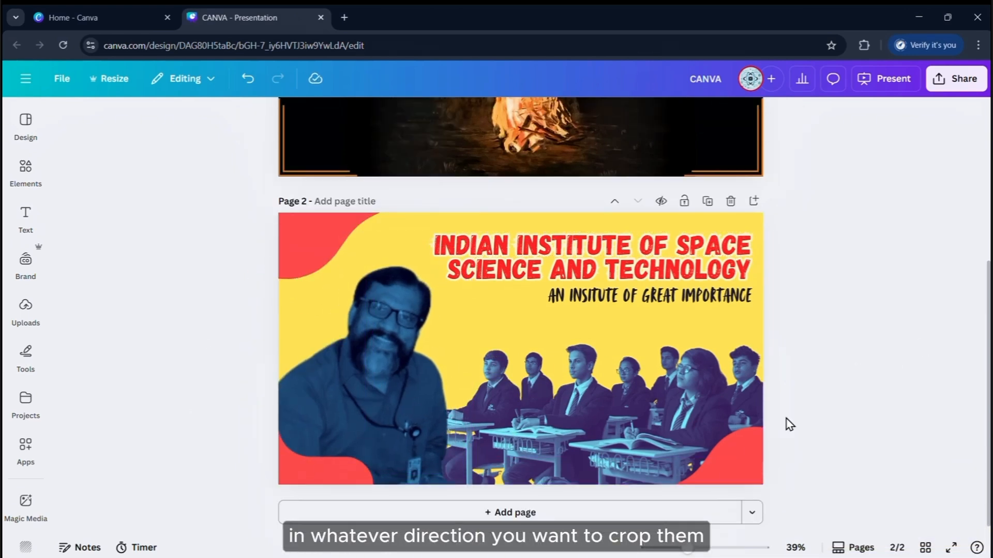
scroll(873, 339, up, 1)
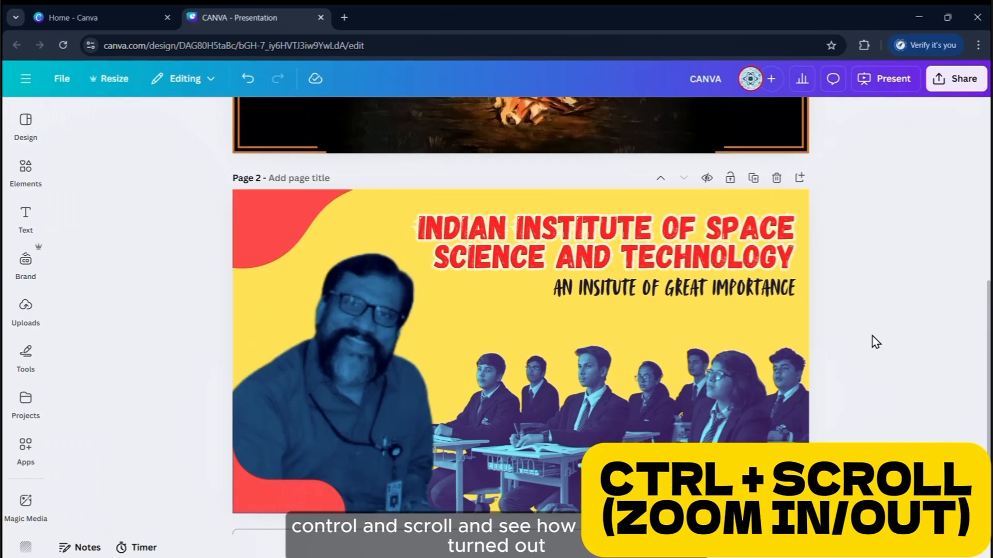
scroll(873, 336, down, 2)
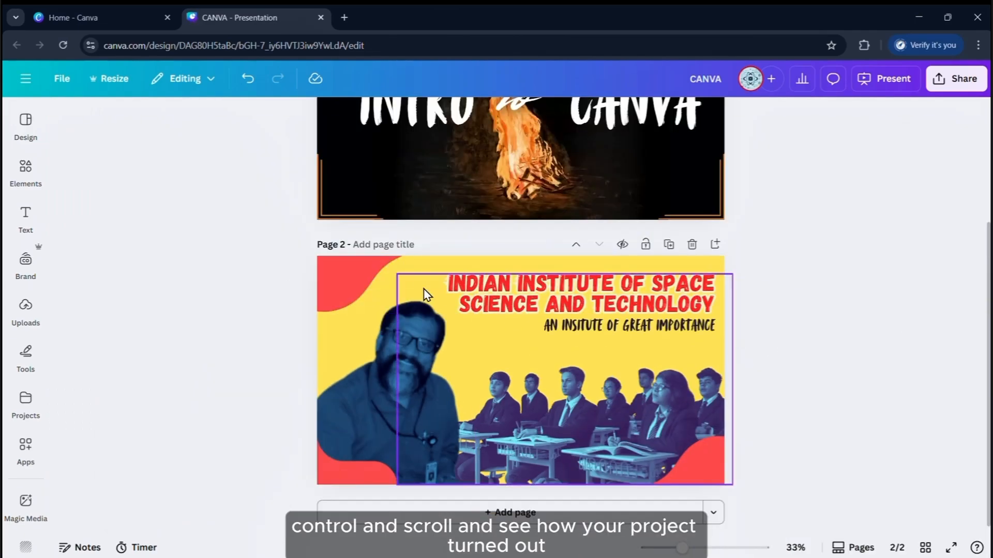
scroll(786, 390, up, 2)
Select the three red corner shapes on page 2 and group them
scroll(726, 485, down, 1)
click(726, 485)
shift+click(303, 468)
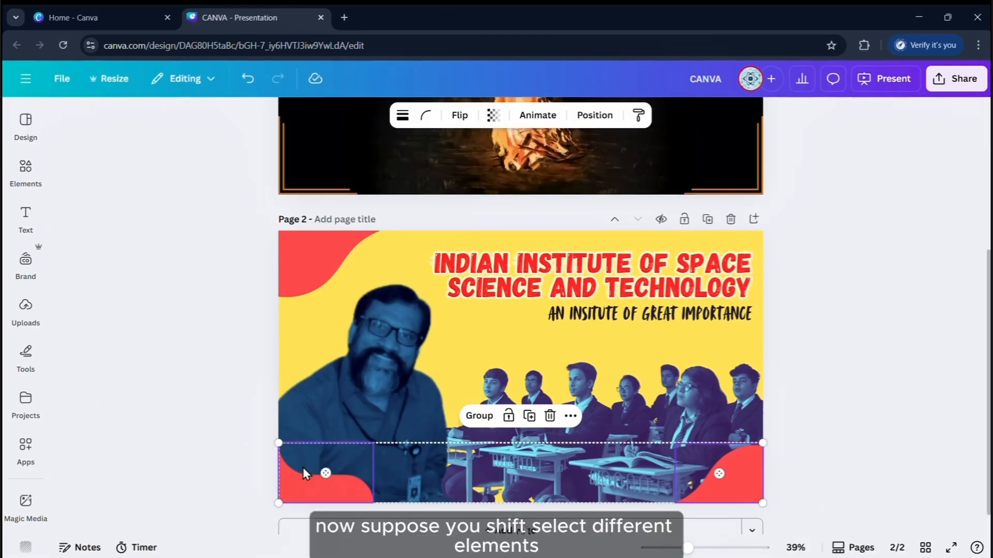
shift+click(319, 269)
drag(318, 269, 611, 463)
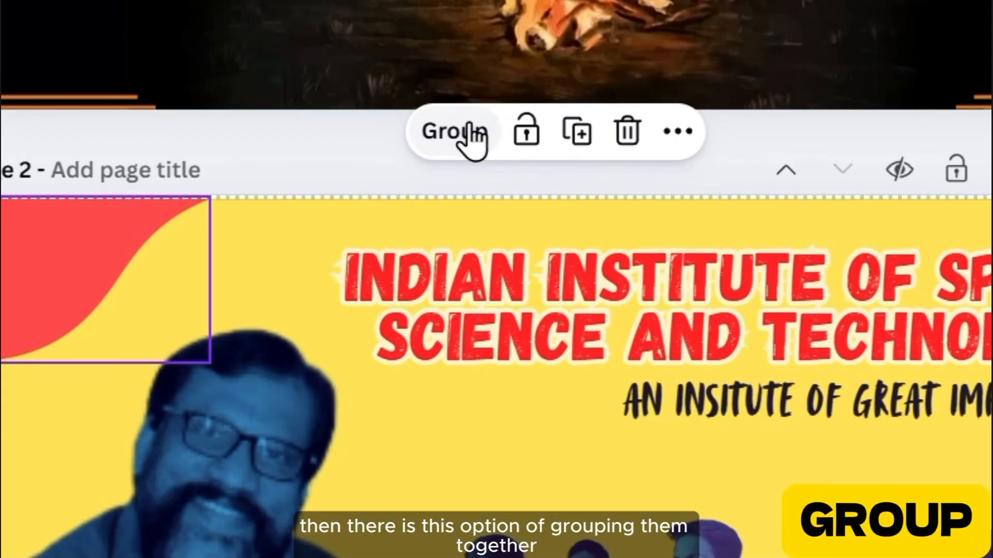
click(458, 135)
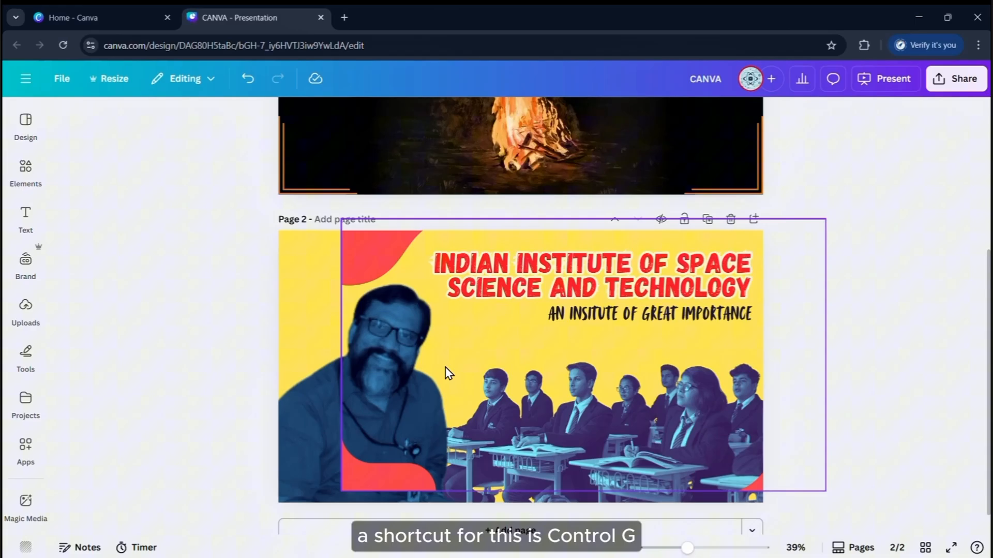
Reposition the red group on page 2, then duplicate it and drag the copy onto page 1
drag(448, 373, 404, 394)
click(855, 331)
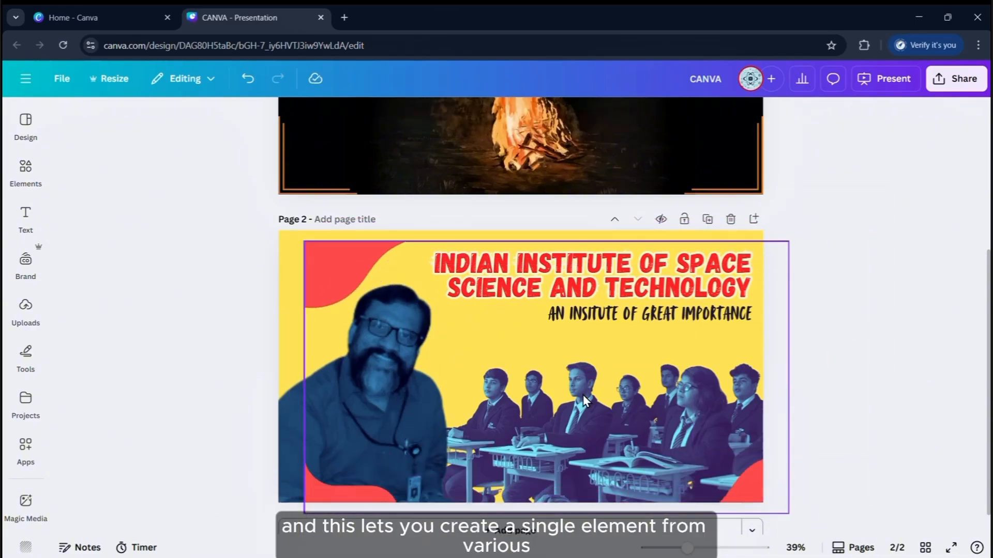
drag(583, 395, 528, 373)
click(889, 358)
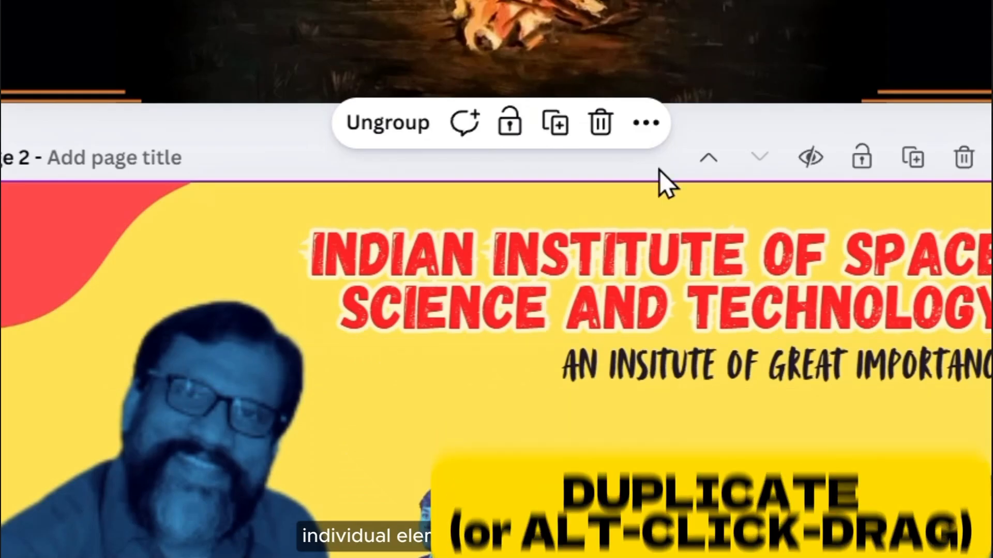
click(557, 127)
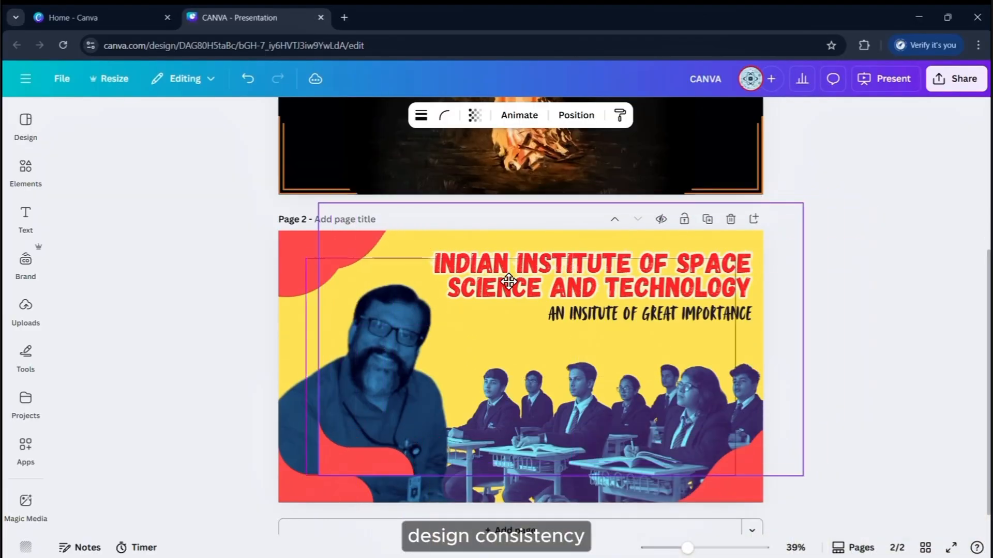
drag(508, 282, 507, 5)
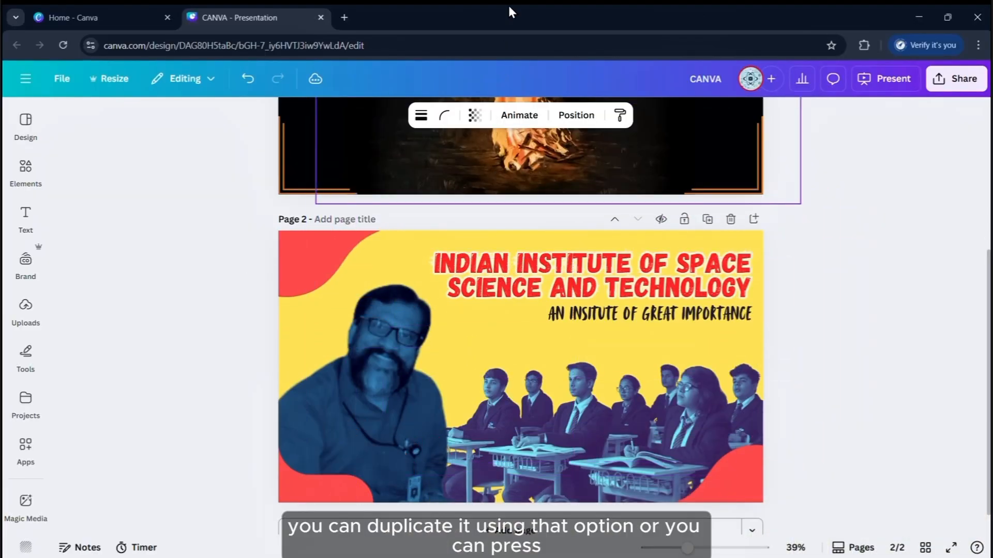
Align the copied red corner shapes with page 1's edges
scroll(571, 328, up, 5)
drag(573, 333, 547, 326)
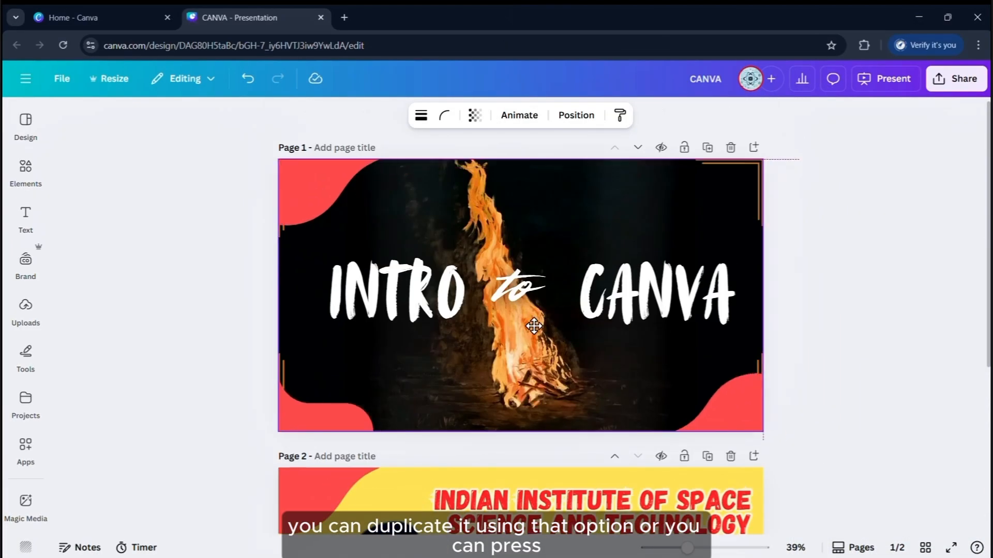
scroll(820, 336, down, 5)
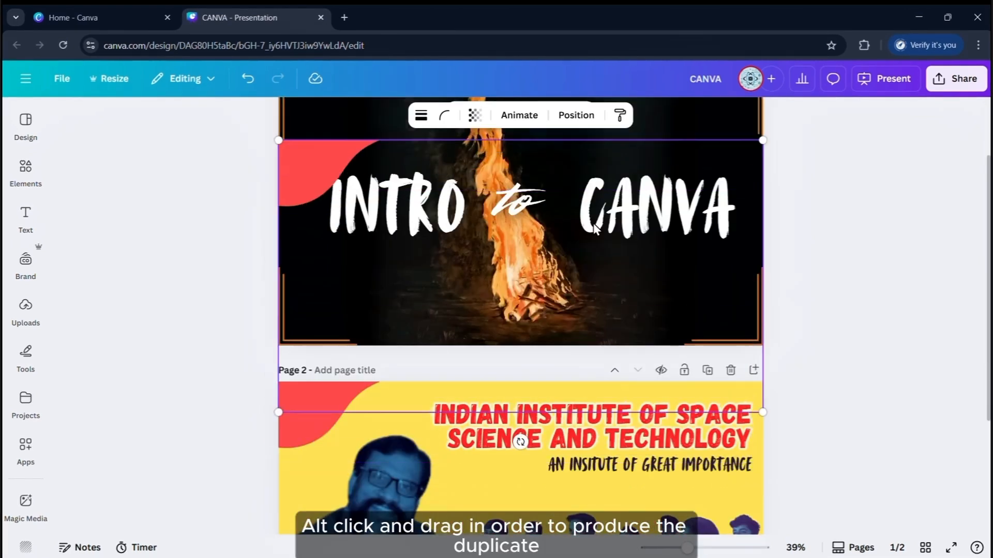
Cut and paste the red shapes onto a new page 3, then delete that extra page
click(365, 397)
key(ctrl+x)
key(ctrl+v)
click(485, 512)
key(ctrl+v)
click(860, 357)
scroll(860, 357, up, 2)
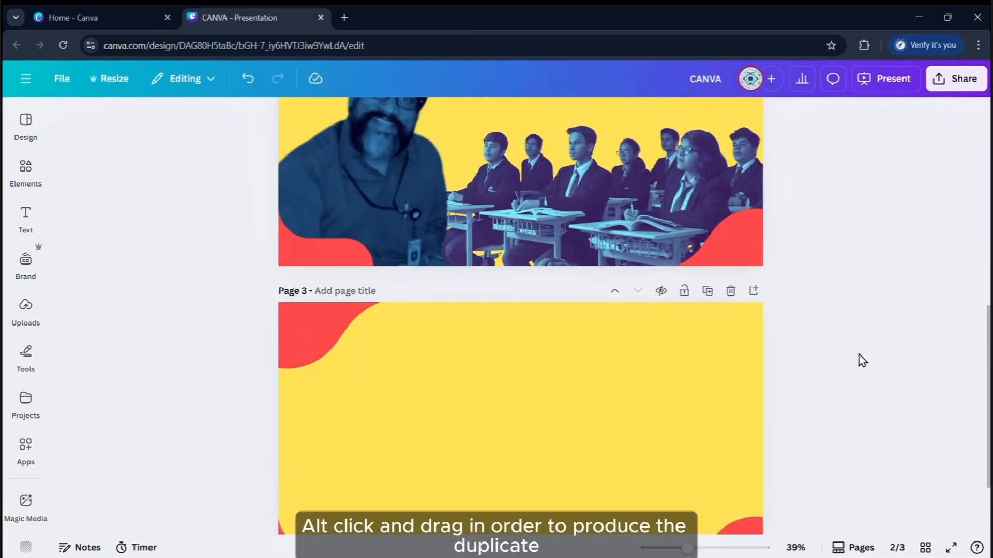
drag(562, 435, 562, 430)
drag(610, 411, 551, 448)
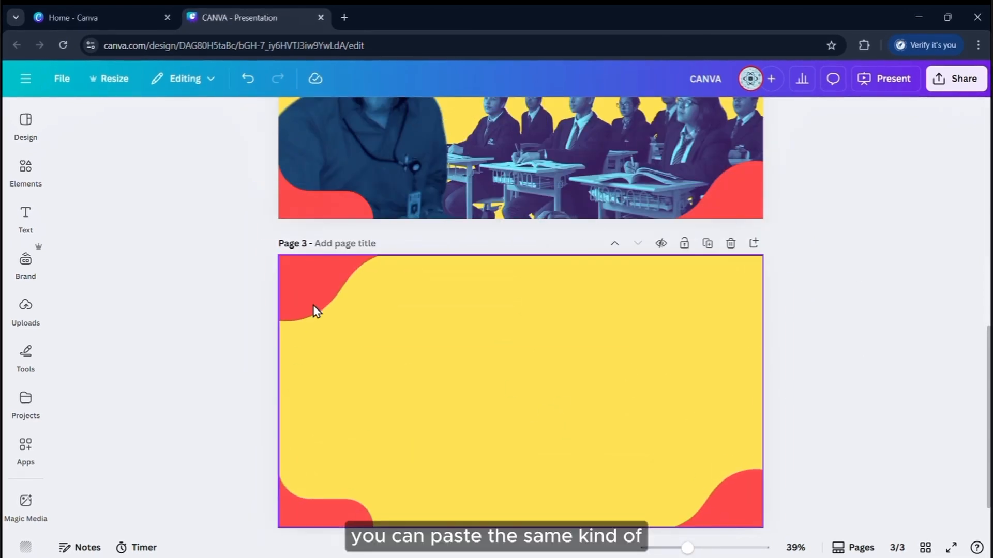
click(339, 228)
click(405, 115)
click(800, 226)
click(729, 244)
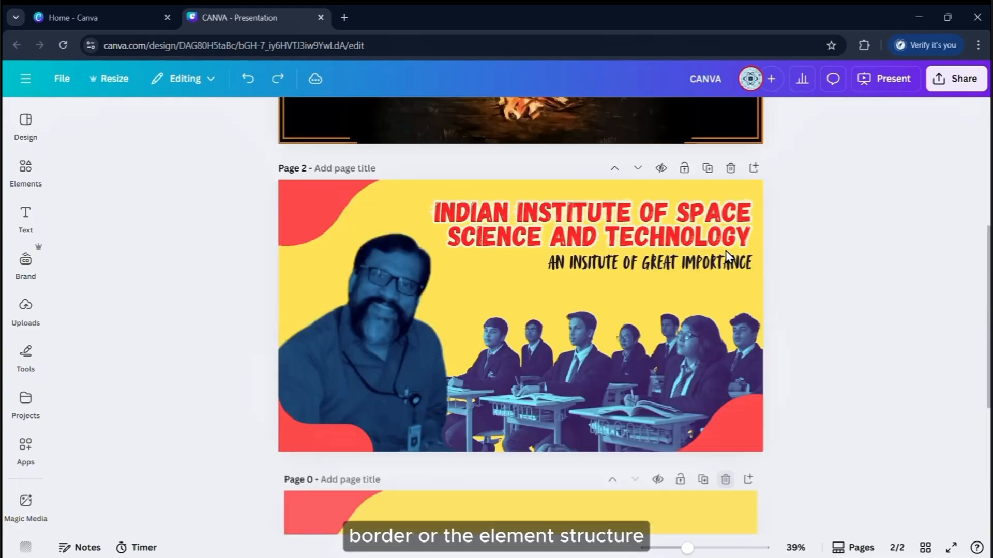
Open the Brand Kit assets from the sidebar
scroll(891, 380, up, 3)
scroll(890, 380, down, 3)
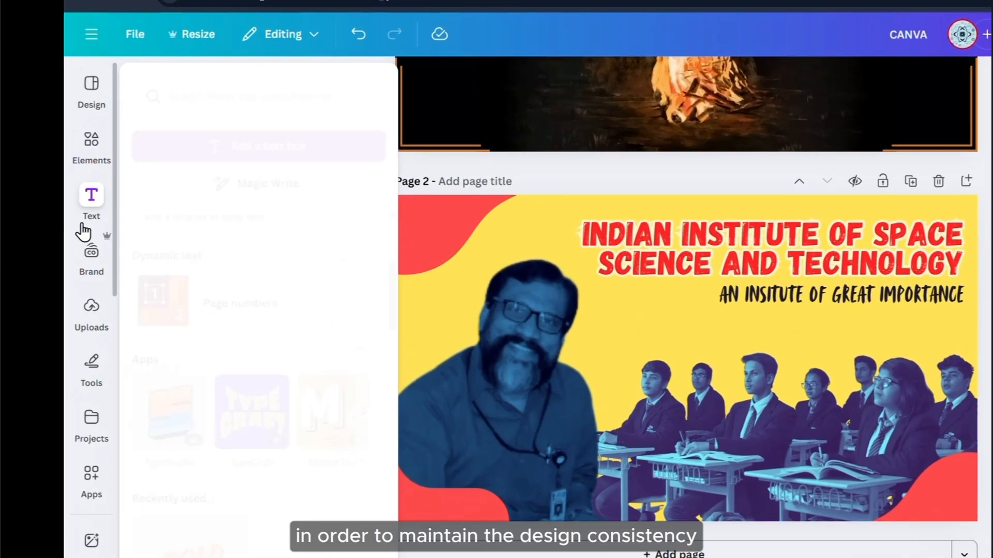
click(24, 260)
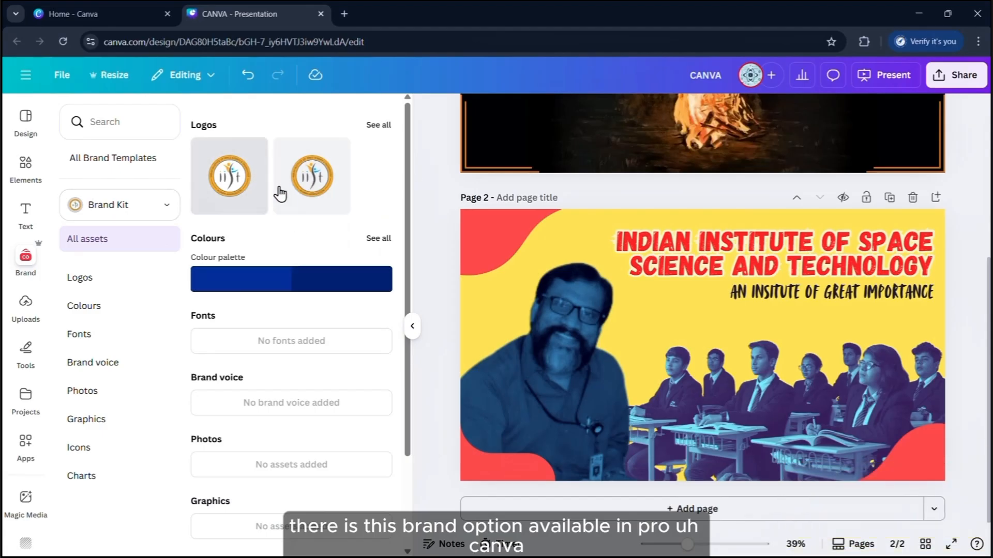
View brand logos and shuffle page 2 through the brand palette, then undo the recolouring
click(125, 280)
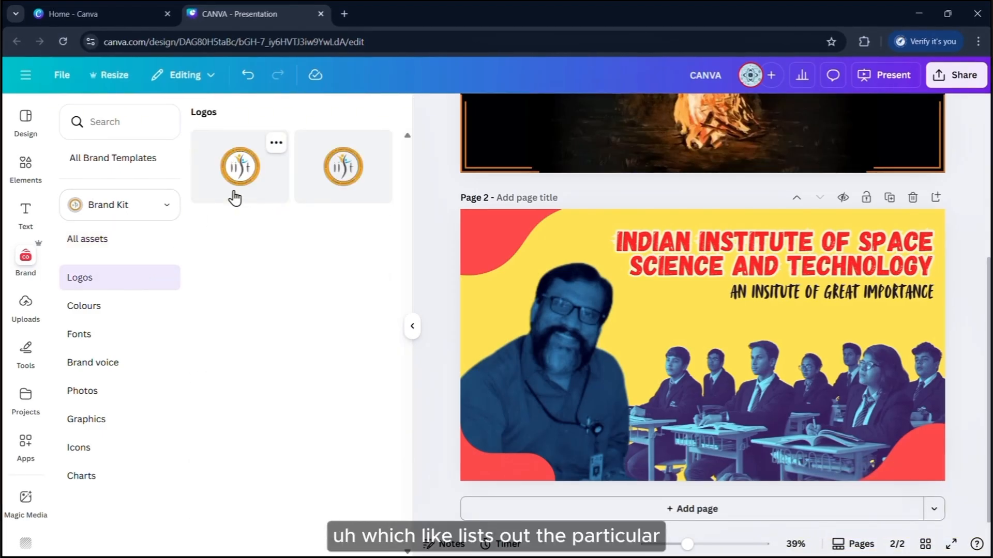
click(67, 315)
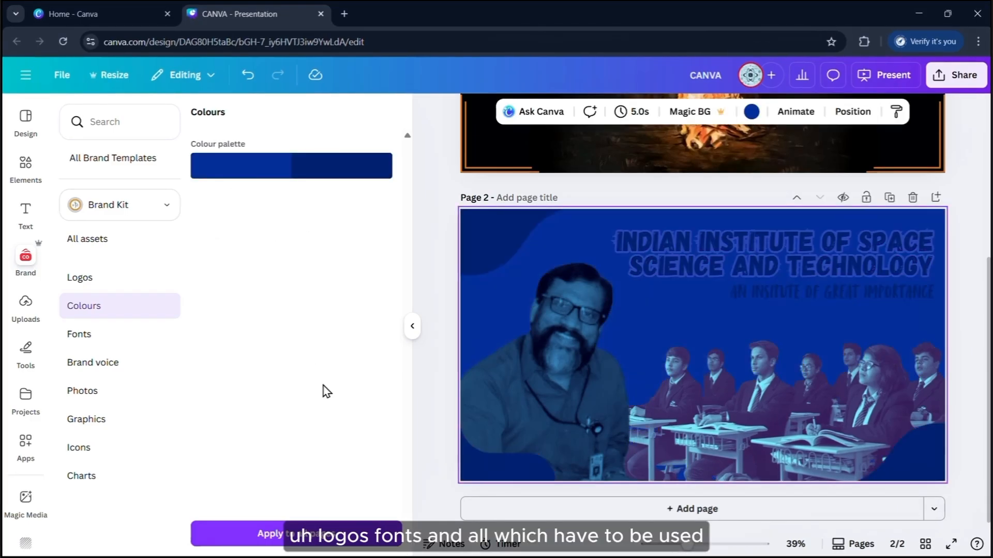
click(268, 174)
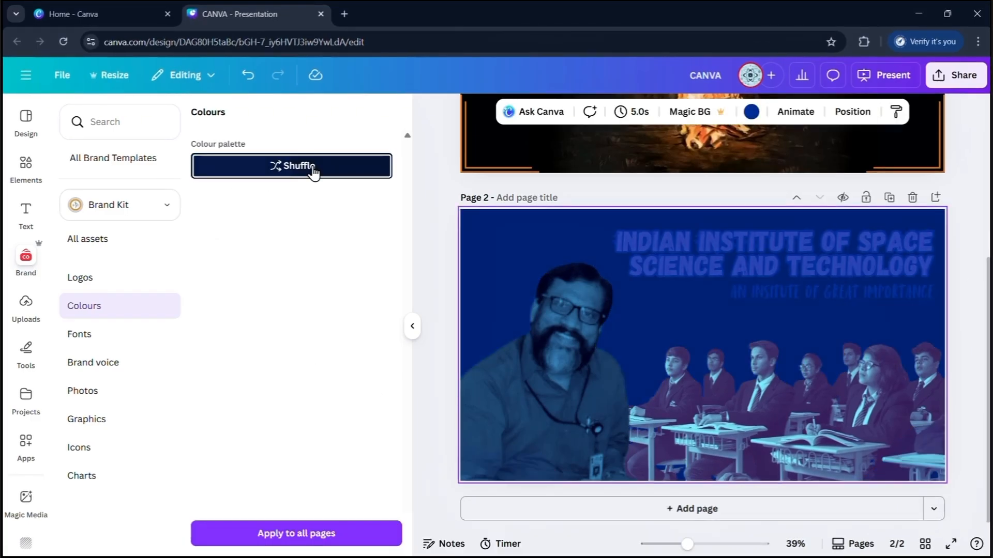
click(312, 169)
click(277, 173)
key(ctrl+z)
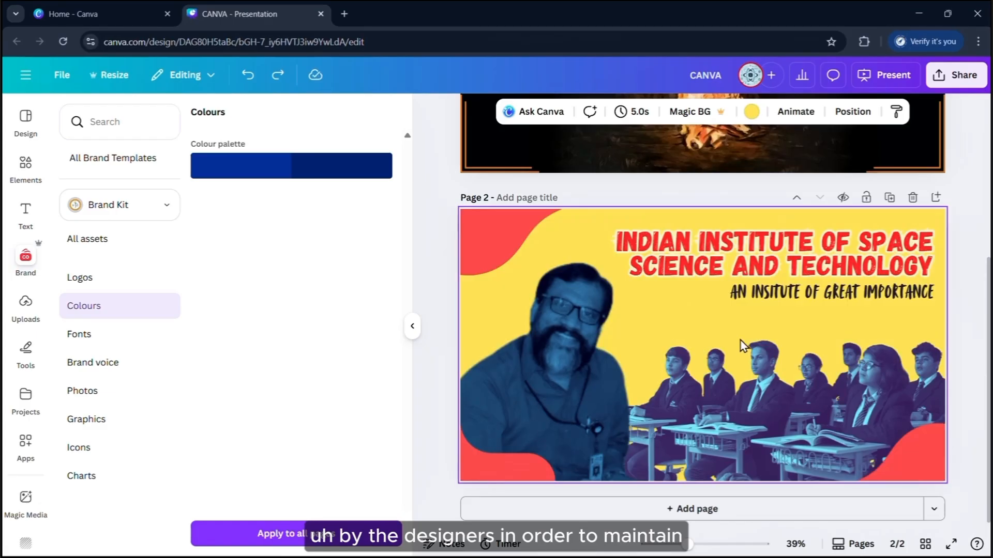
Browse the brand fonts, brand voice and graphics sections
click(127, 334)
click(123, 381)
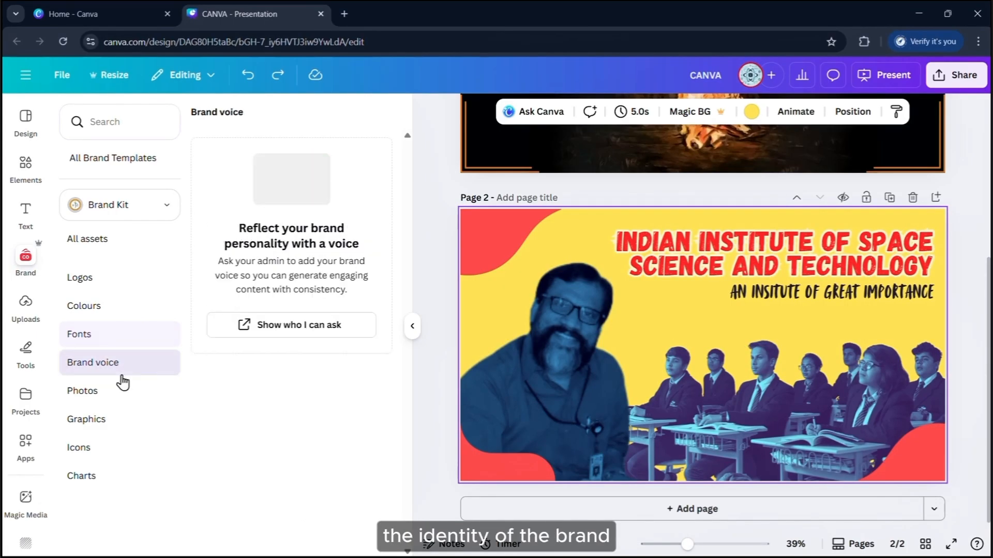
click(115, 423)
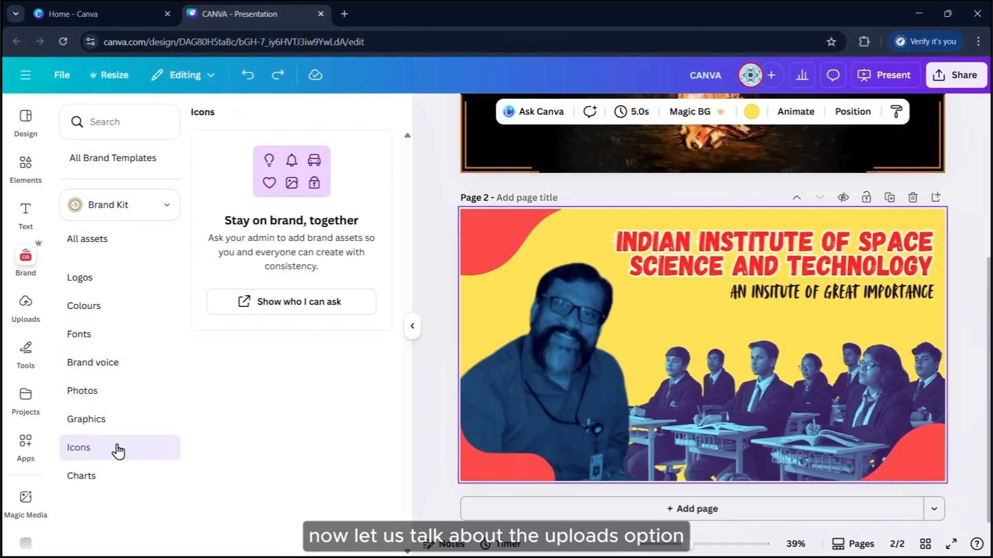
Upload the fire image from Pictures > Painting and add it to page 2
click(28, 314)
scroll(162, 290, down, 15)
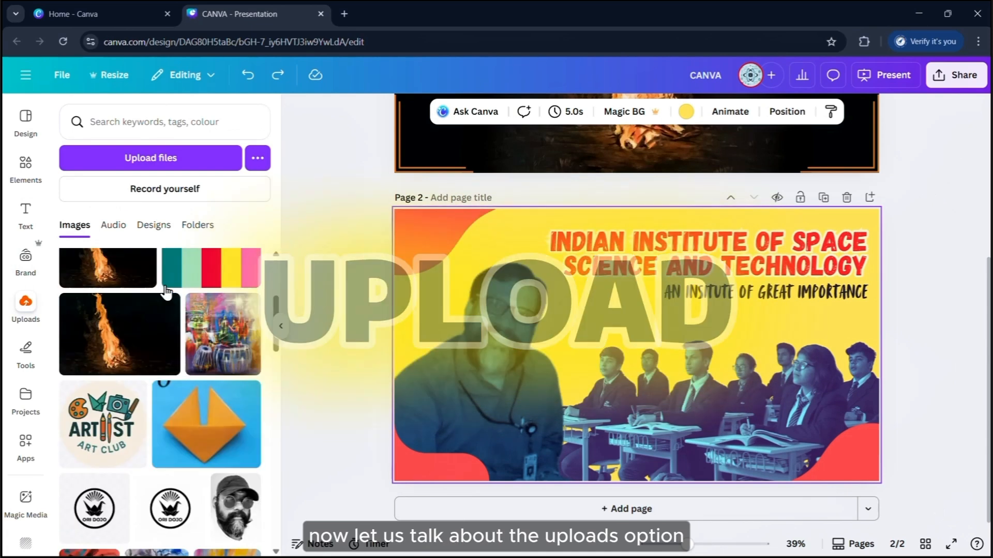
scroll(235, 377, down, 5)
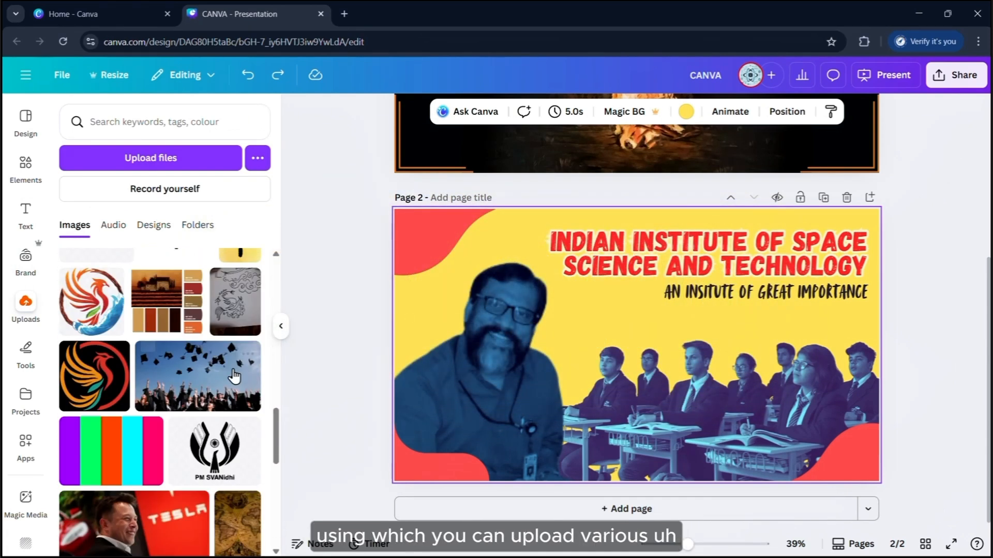
drag(276, 447, 277, 280)
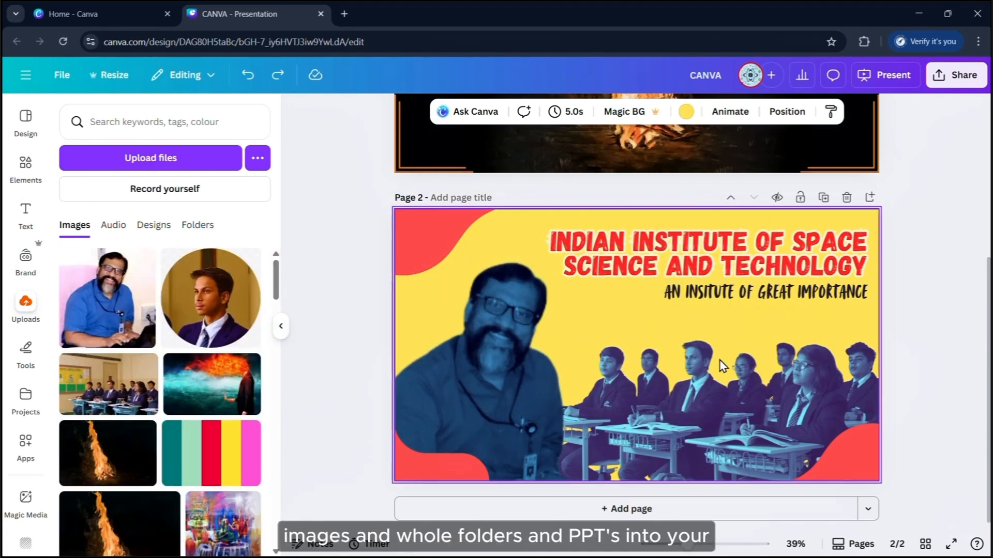
click(154, 159)
click(62, 177)
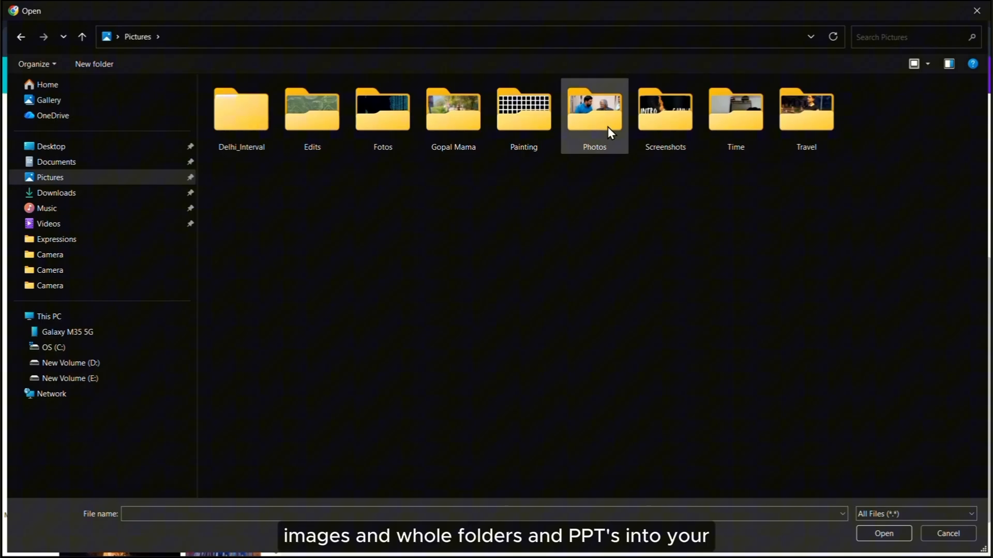
double_click(522, 136)
double_click(262, 141)
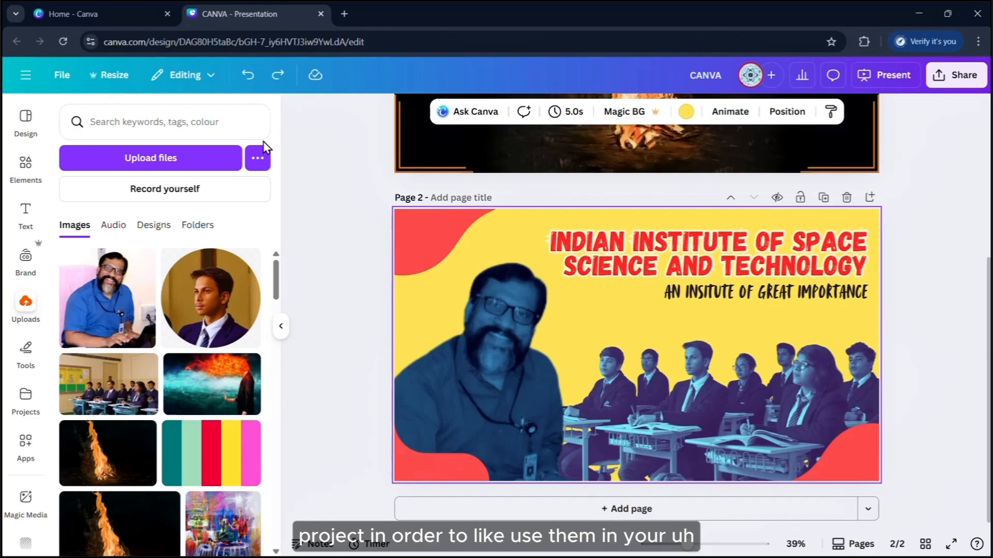
click(120, 308)
Move the two fire image uploads to the trash
click(249, 428)
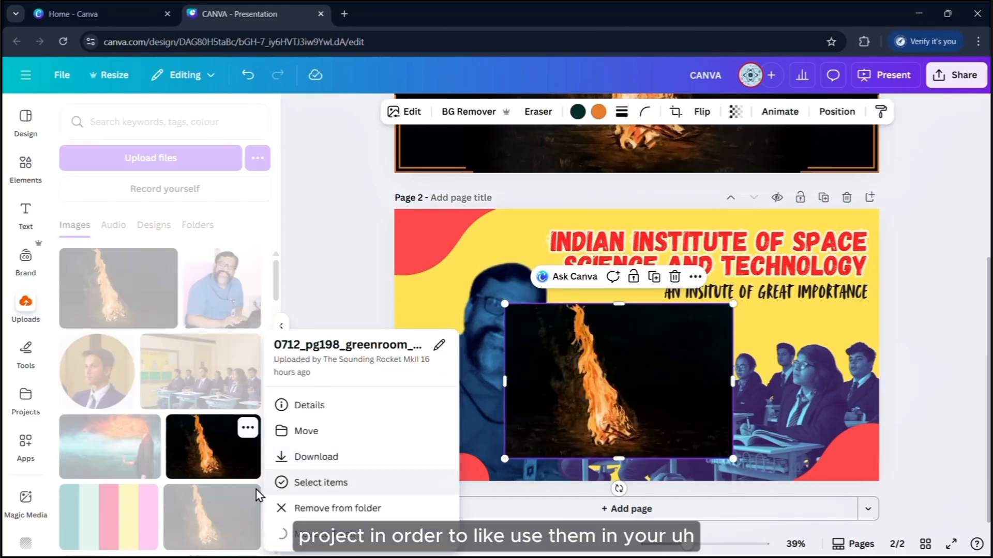
click(310, 534)
click(167, 367)
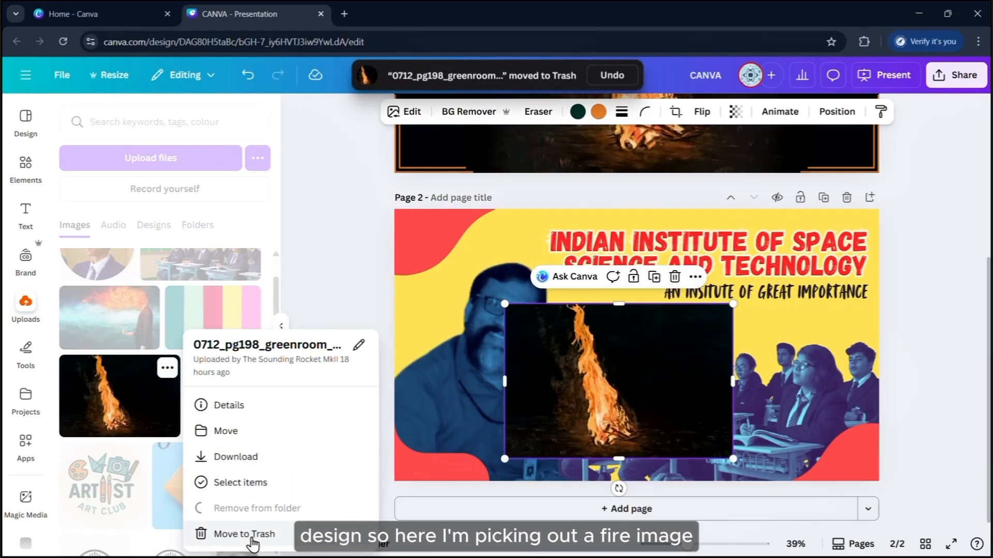
click(252, 537)
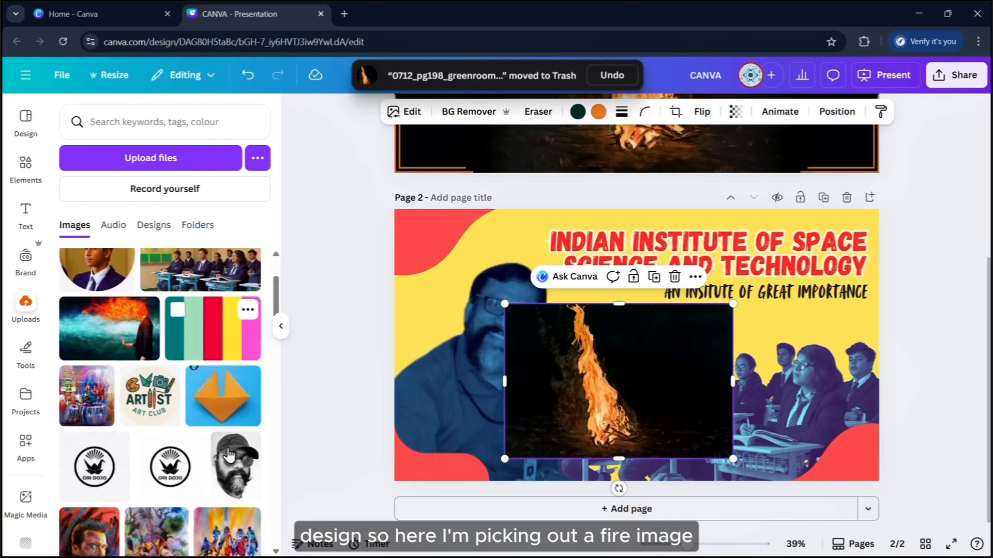
Shift the fire image behind and in front of the title with Ctrl+[, Ctrl+] and the Layers list
key(ctrl+[)
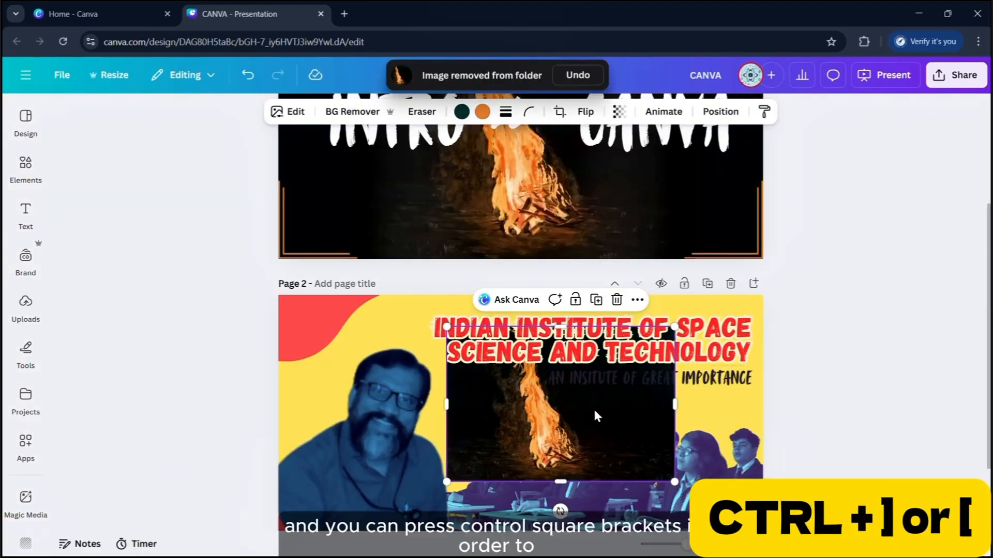
scroll(598, 416, down, 2)
key(ctrl+])
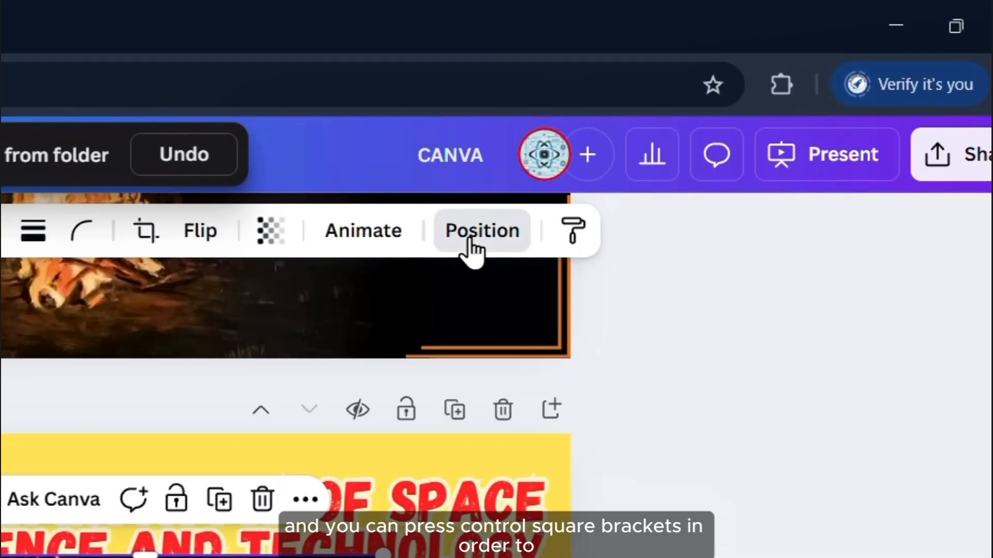
click(719, 114)
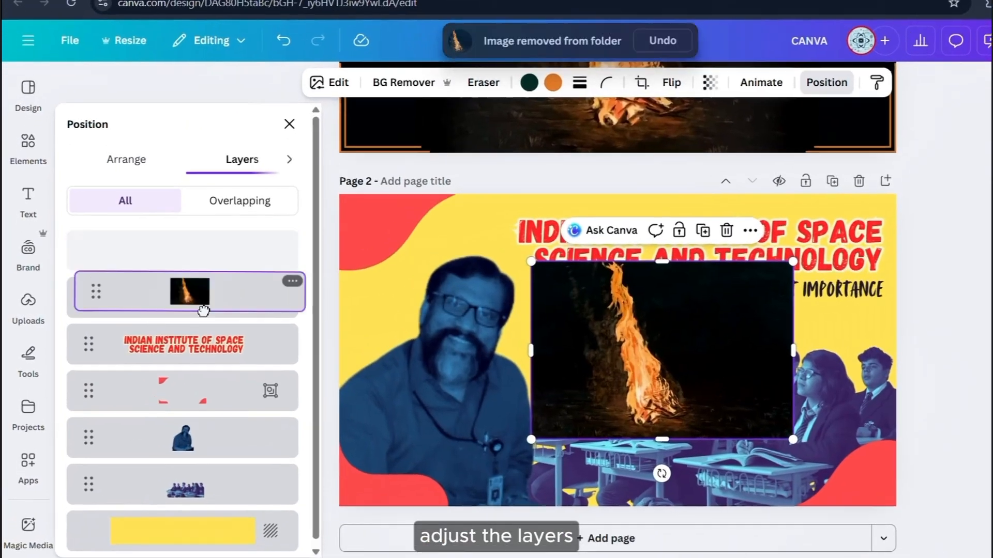
drag(66, 307, 66, 448)
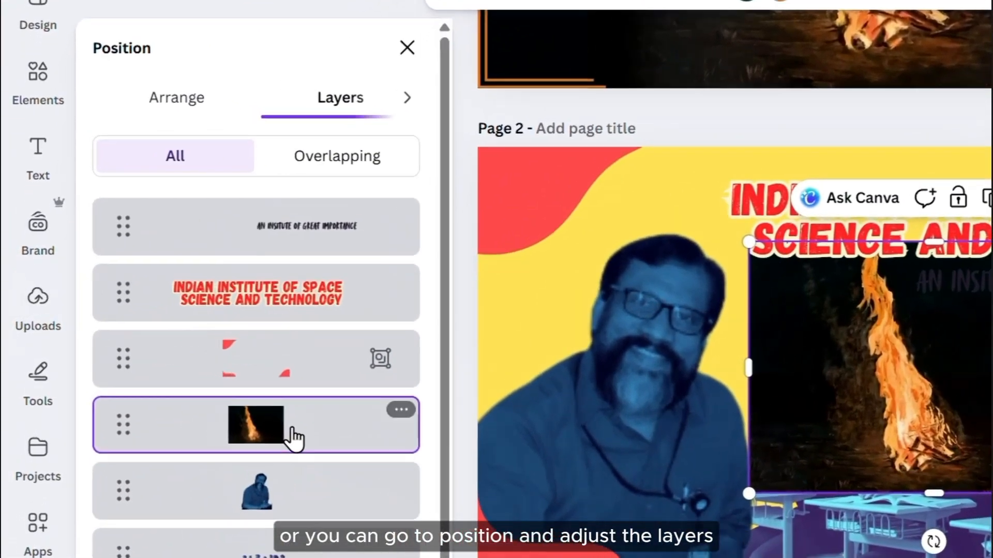
drag(293, 434, 309, 206)
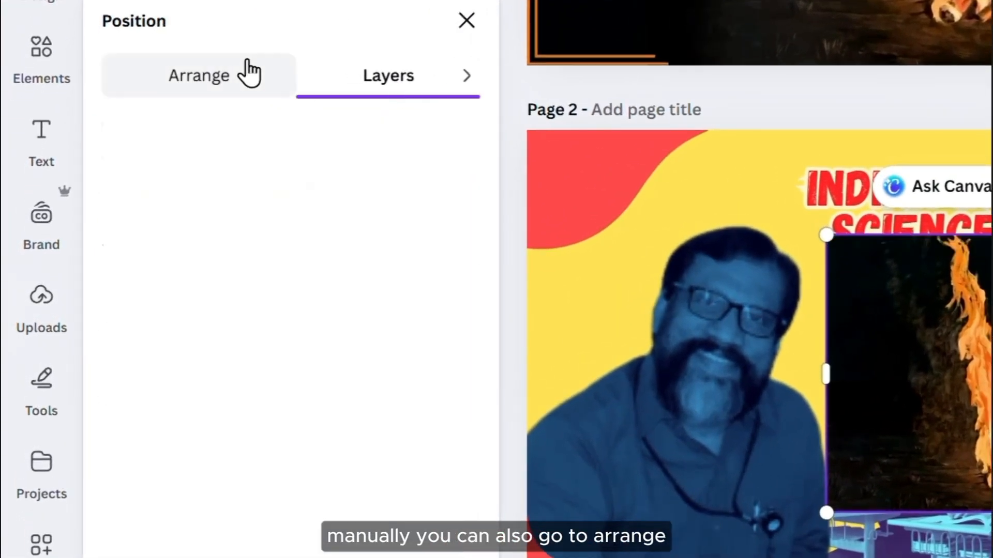
Use Arrange to bring the fire image to the very front of all elements
click(248, 75)
click(357, 196)
click(191, 139)
click(204, 195)
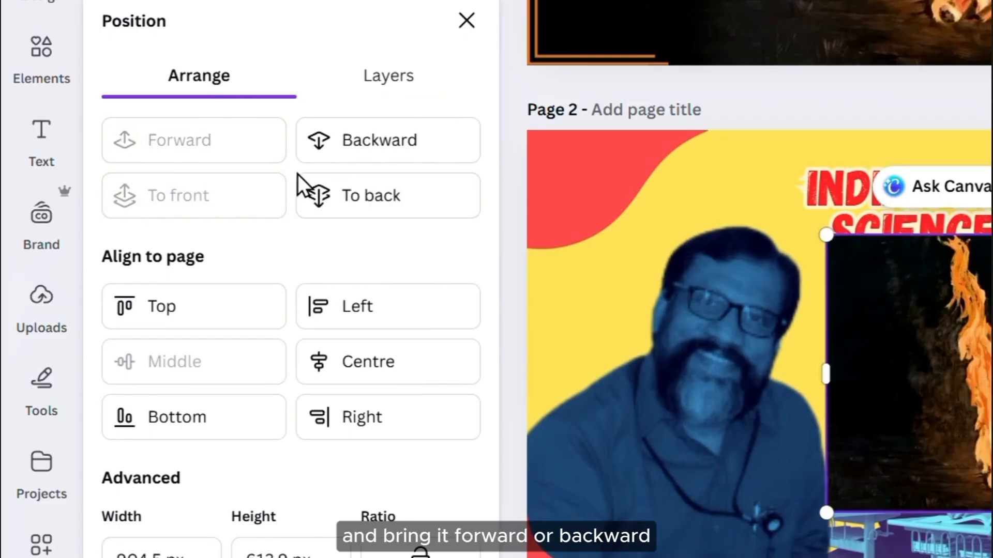
click(362, 76)
click(466, 21)
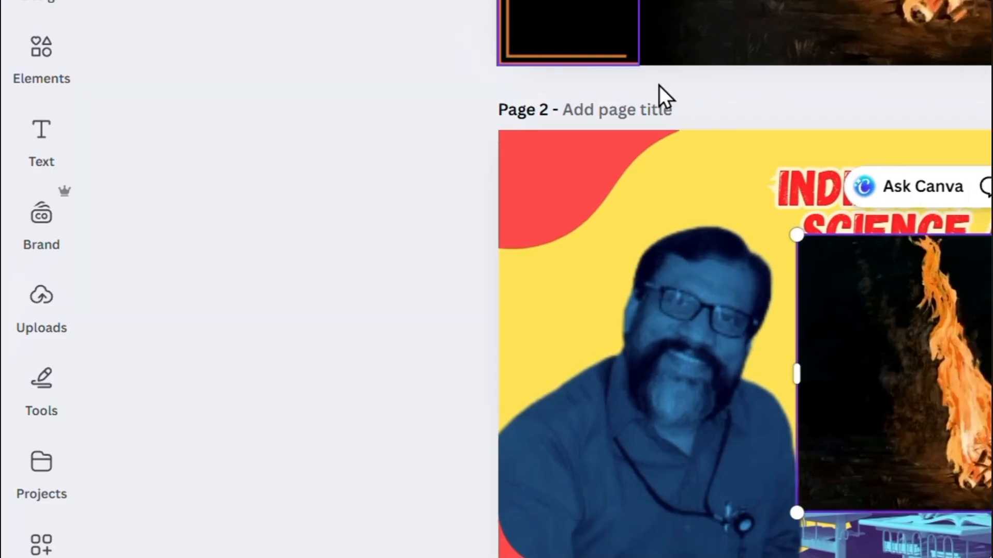
Move and resize the fire image, and tilt it about 14°
drag(589, 324, 527, 335)
scroll(559, 348, up, 5)
scroll(527, 364, up, 3)
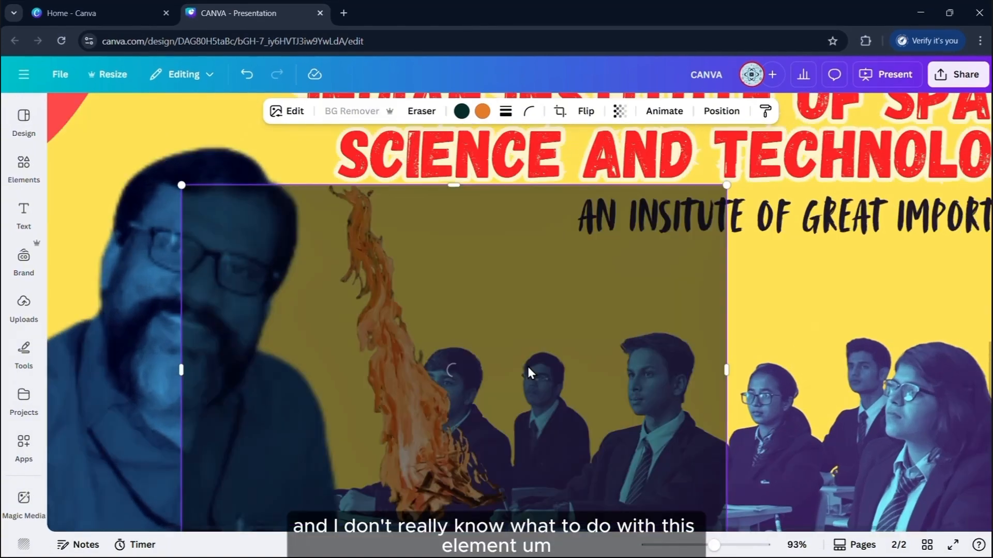
scroll(526, 371, up, 1)
scroll(541, 378, down, 5)
scroll(541, 372, down, 2)
drag(535, 395, 661, 419)
scroll(639, 403, down, 2)
drag(637, 377, 398, 450)
drag(541, 289, 491, 322)
drag(378, 415, 582, 397)
drag(694, 303, 902, 163)
drag(786, 354, 762, 336)
drag(910, 311, 926, 387)
Shrink the flame and place it at the page's upper left beside the man
scroll(820, 319, down, 4)
click(820, 319)
scroll(820, 319, up, 3)
drag(627, 410, 604, 449)
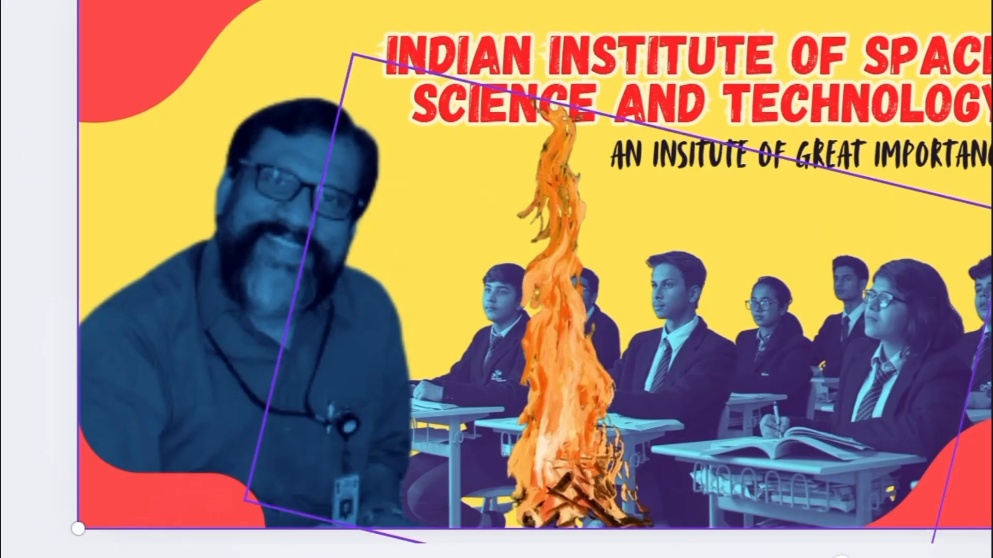
drag(796, 331, 637, 391)
drag(510, 424, 441, 435)
drag(425, 384, 201, 199)
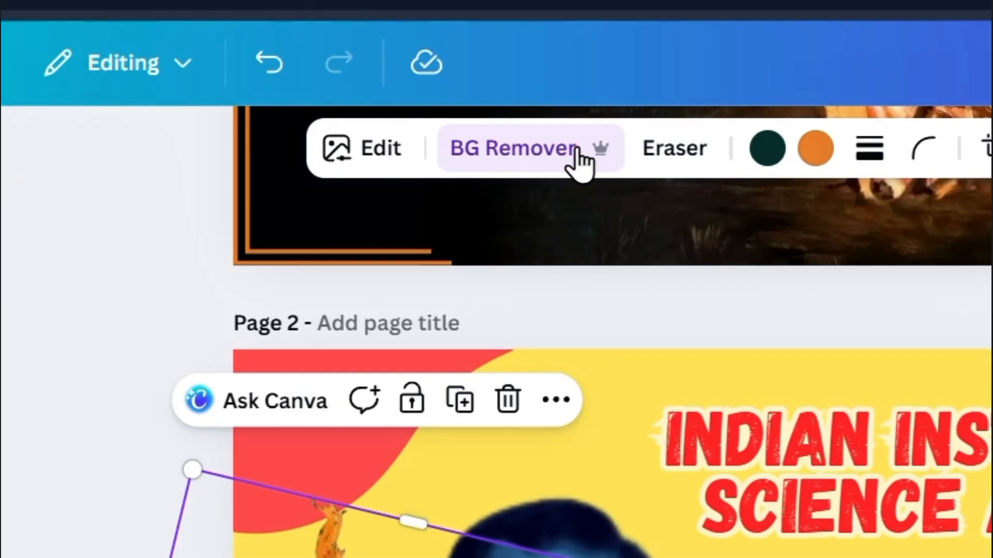
Give the flame a black Glow shadow at blur 100, enlarge it slightly and nudge it up-left
click(371, 150)
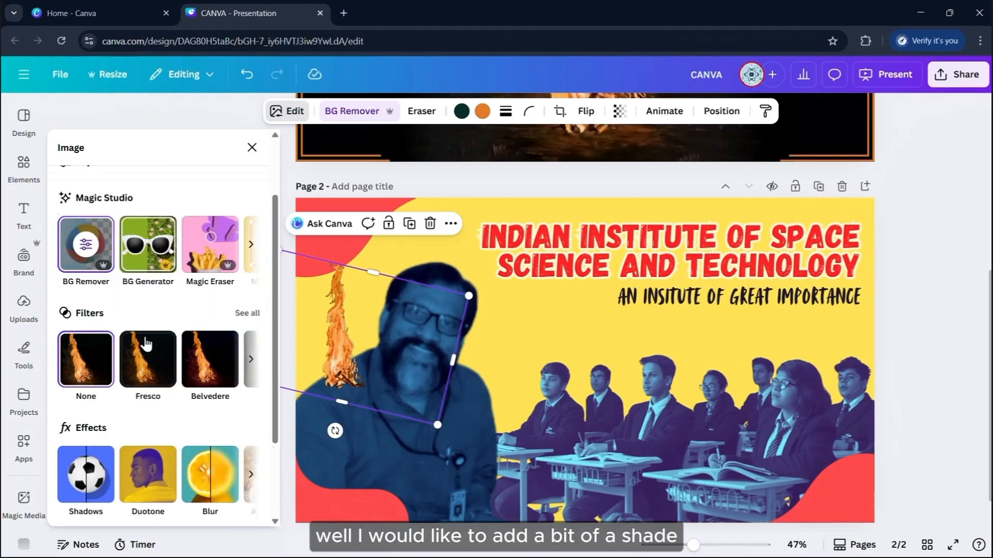
scroll(154, 362, down, 3)
click(76, 380)
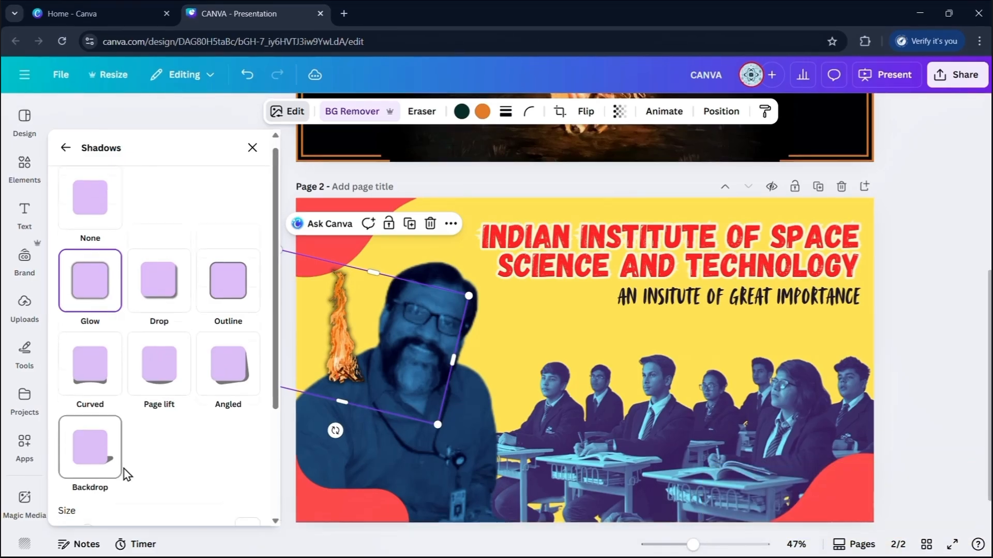
scroll(124, 465, down, 2)
scroll(108, 425, down, 2)
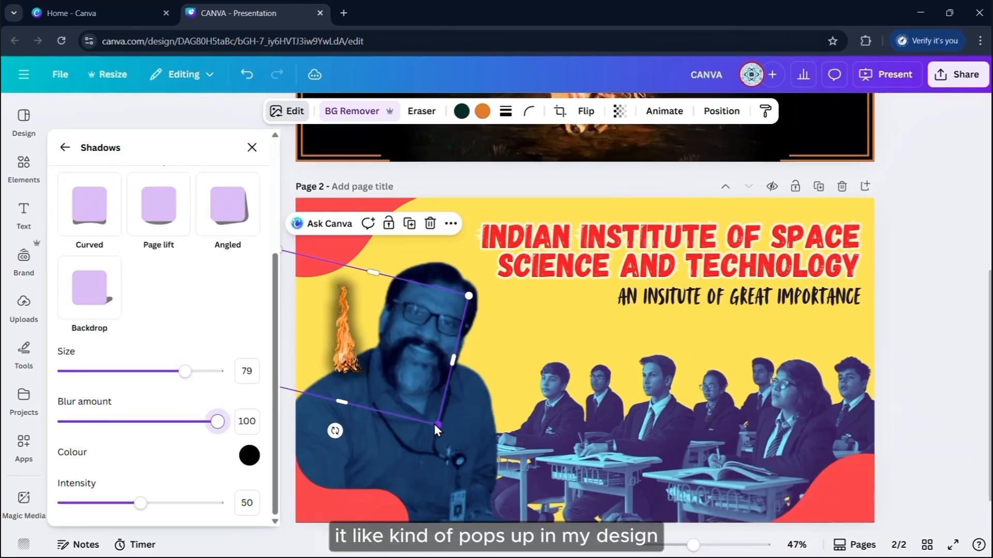
drag(433, 424, 477, 467)
drag(395, 391, 370, 378)
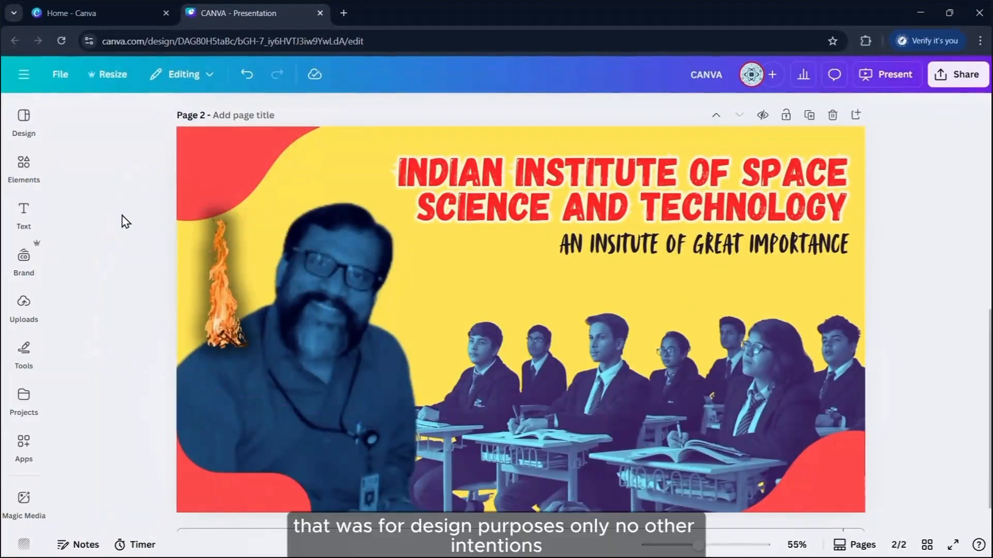
Go to remove.bg in a new tab and upload the photo of two men talking
click(344, 13)
click(375, 41)
text(remove.bg)
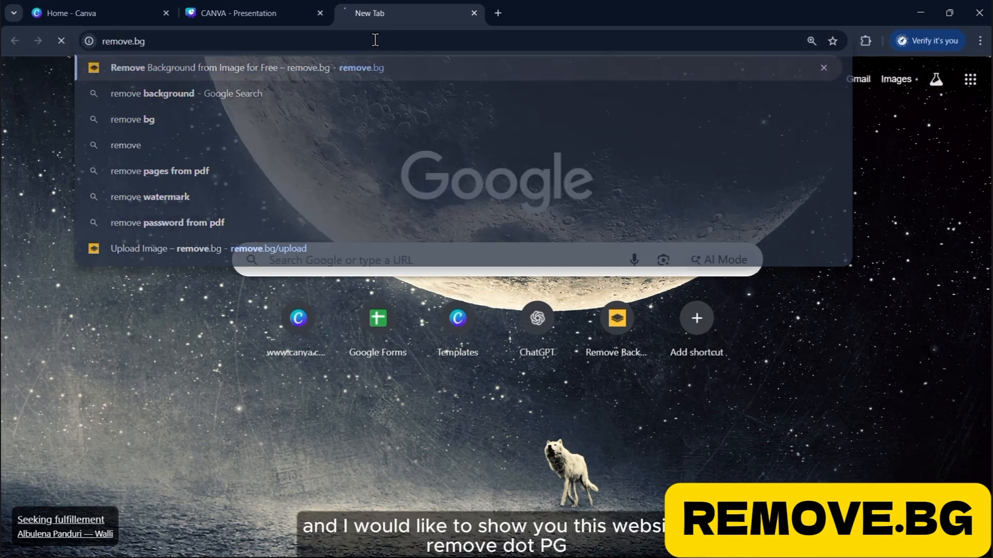
key(Return)
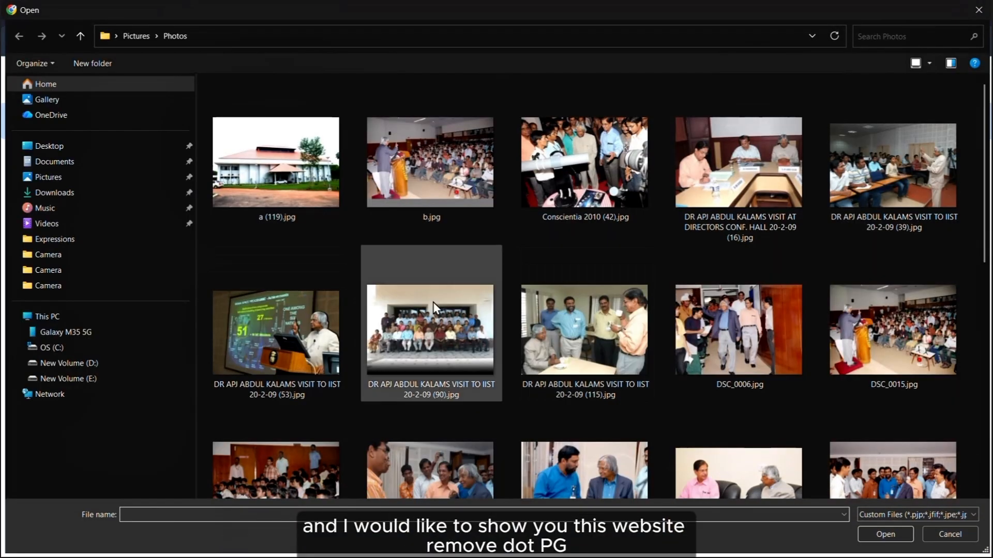
scroll(631, 225, down, 6)
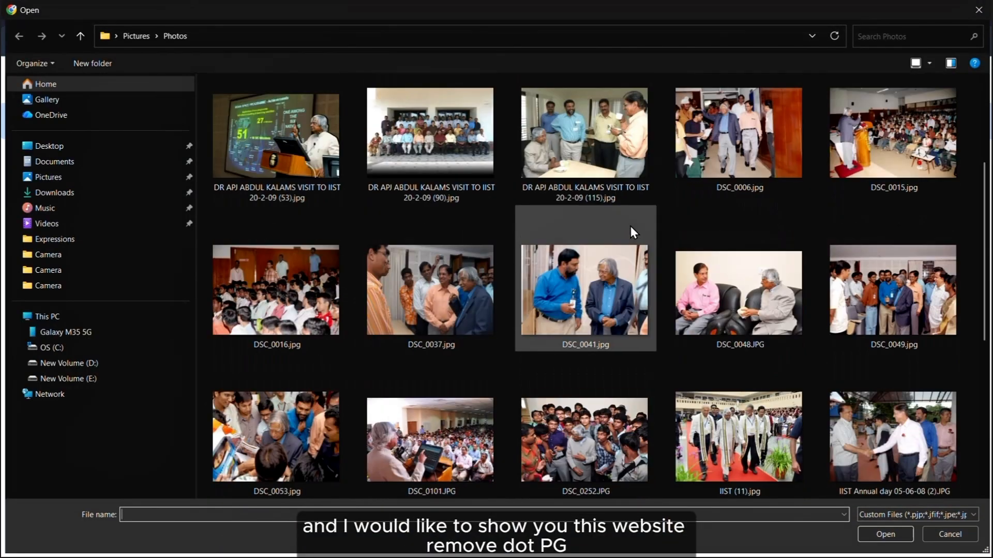
double_click(589, 145)
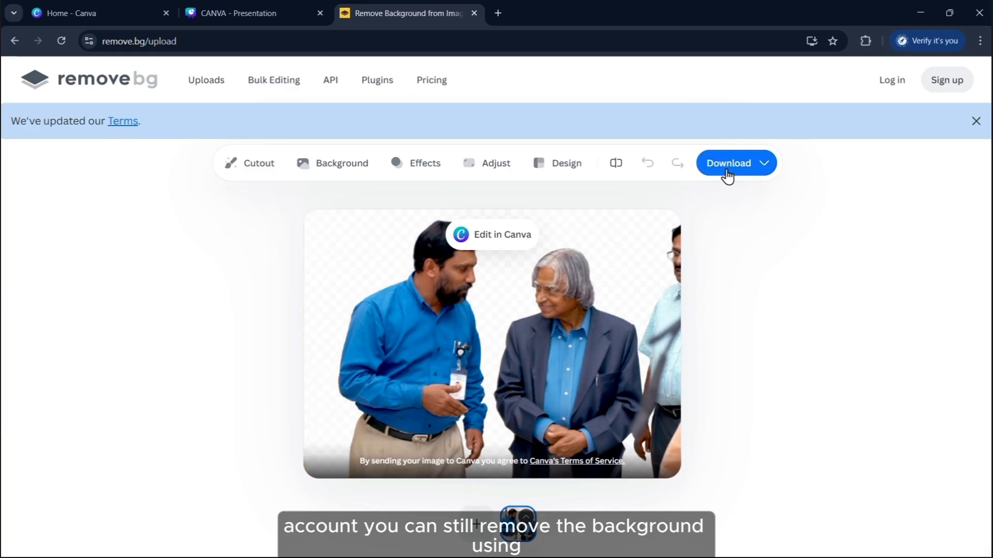
Inspect the background-free cutout, then detach and close the remove.bg window
click(736, 163)
click(565, 283)
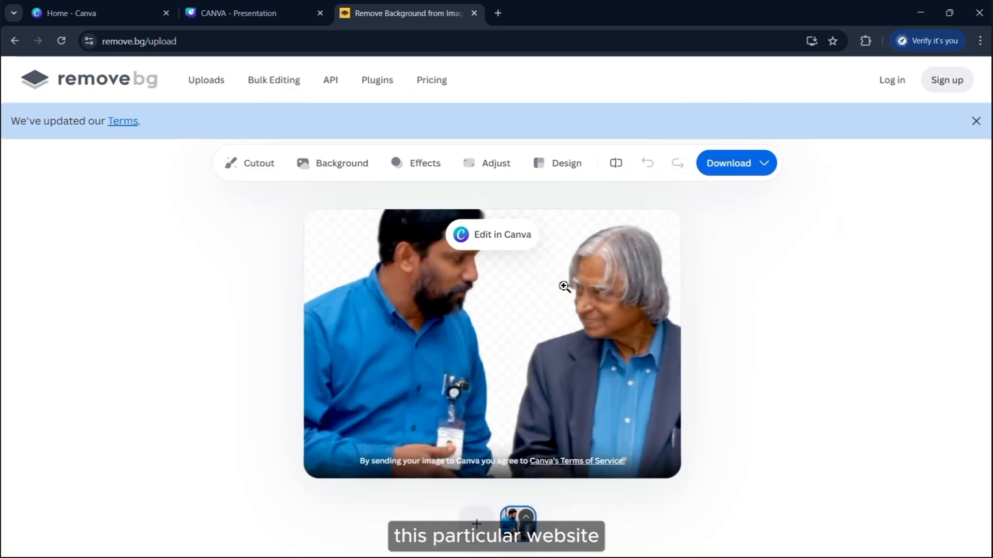
click(541, 314)
drag(360, 12, 175, 158)
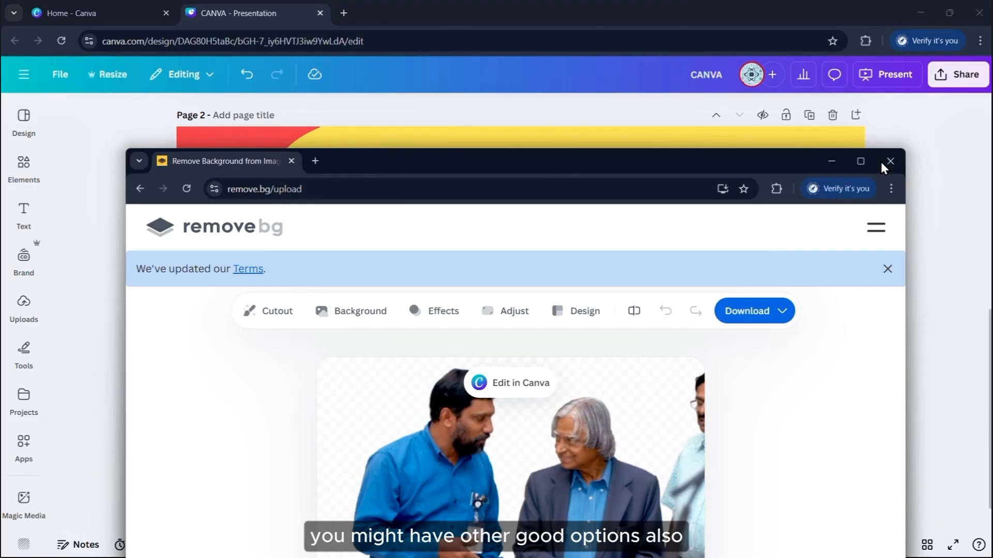
click(890, 162)
scroll(837, 287, down, 3)
scroll(847, 347, up, 2)
scroll(847, 348, down, 1)
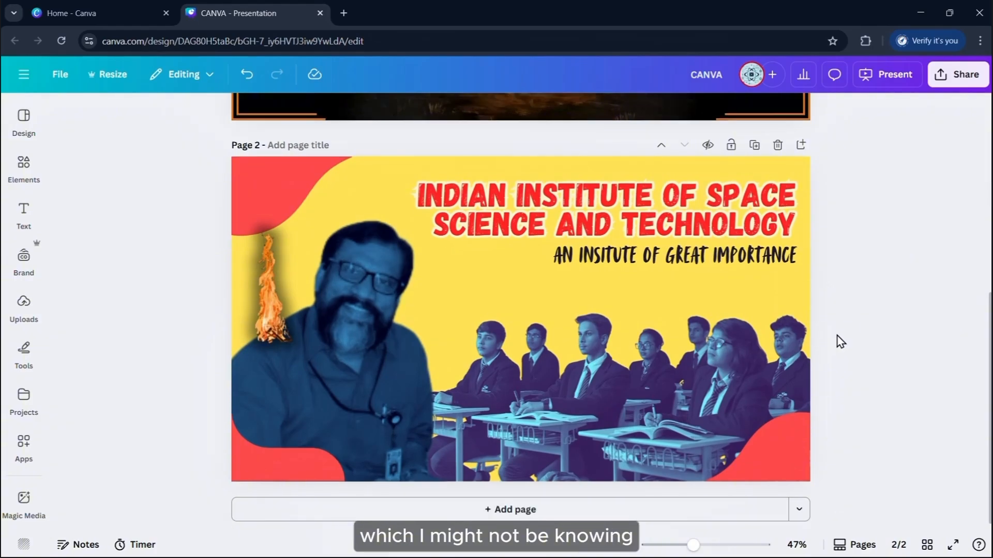
Underline the subtitle, then remove the underline again
click(693, 259)
click(466, 116)
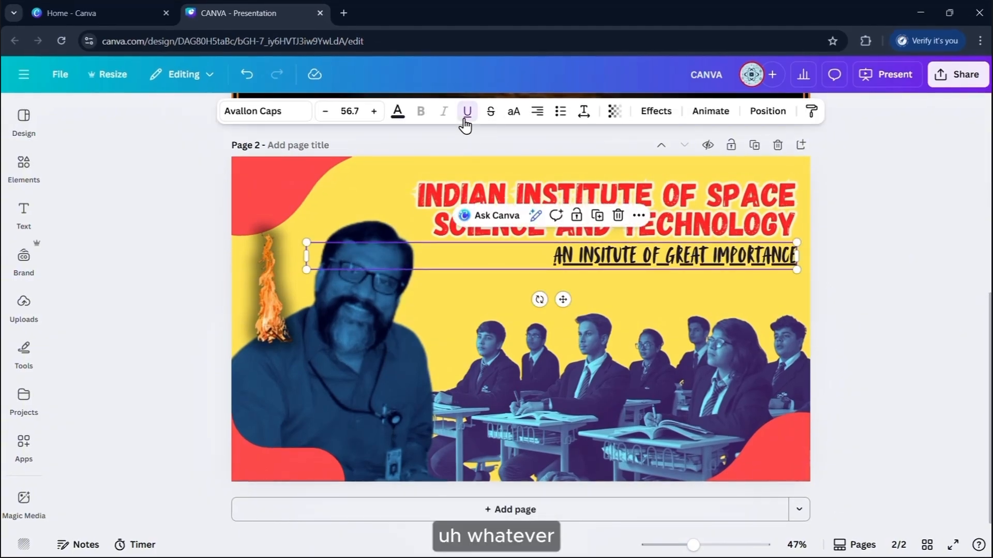
click(869, 222)
click(693, 257)
click(469, 117)
click(155, 202)
Search elements for 'stroke' and place a black brush stroke under the subtitle
click(24, 169)
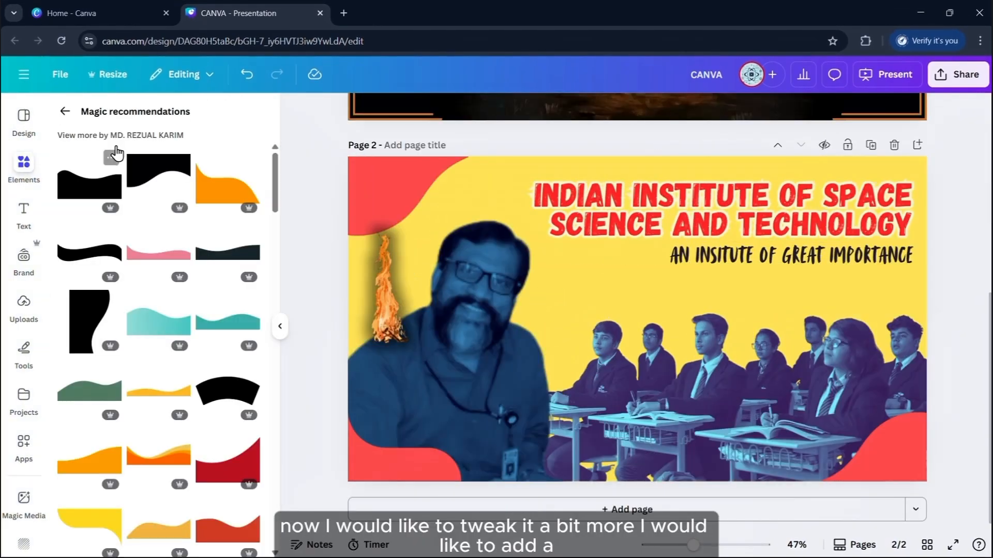
click(65, 112)
click(171, 124)
text(stroke)
key(Return)
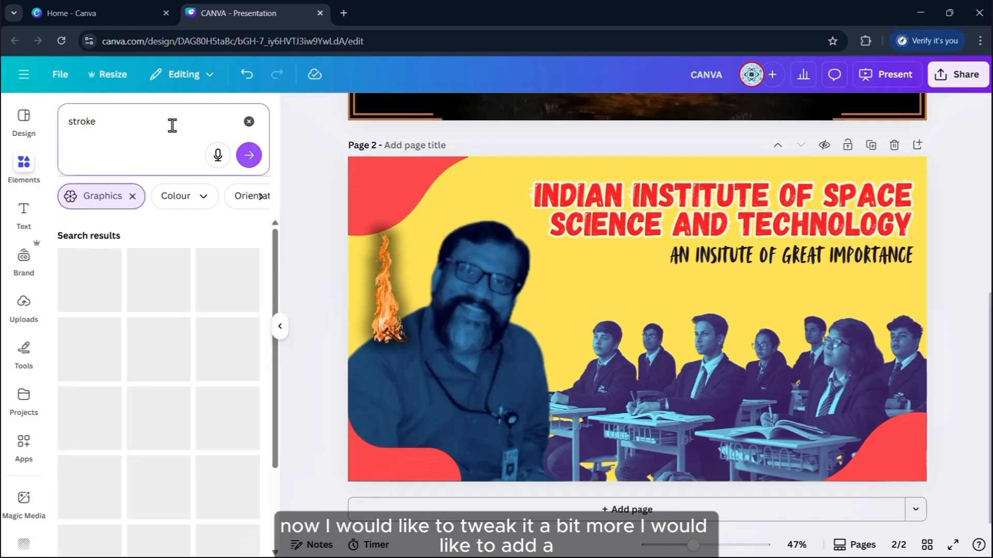
click(227, 418)
drag(687, 317, 895, 279)
Add a thin curved black stroke, shrunk and set below the first
scroll(155, 393, down, 5)
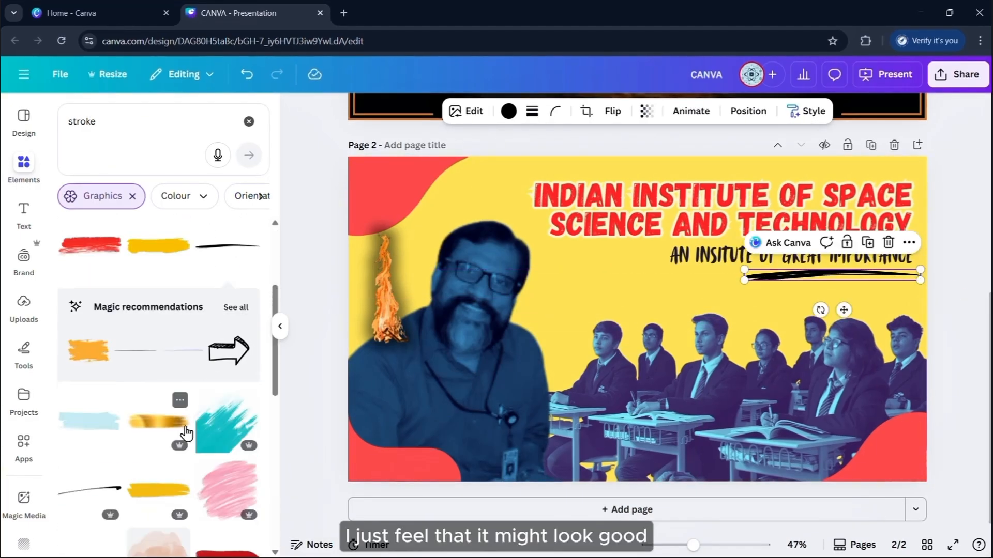
click(89, 402)
mouse_move(753, 334)
mouse_down()
mouse_move(585, 312)
mouse_move(855, 284)
mouse_up()
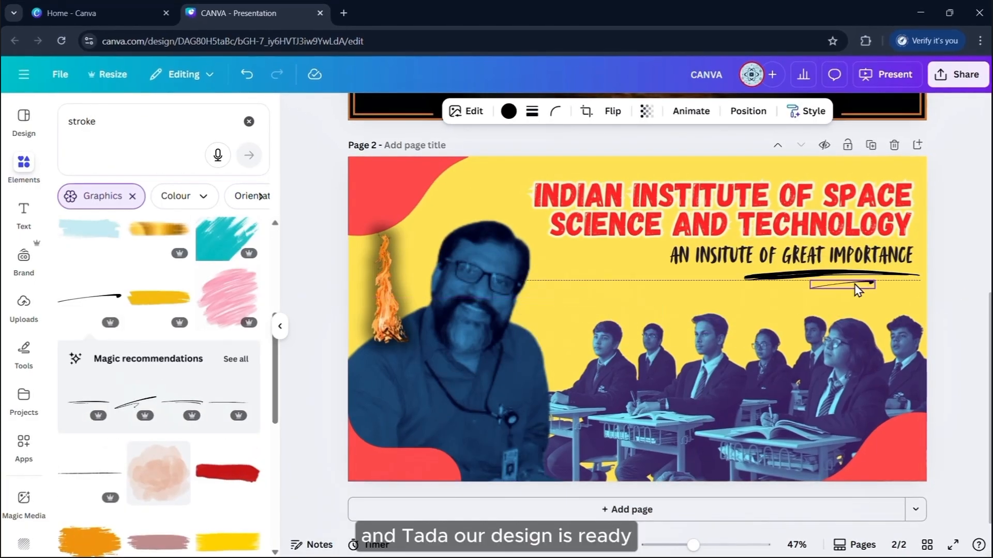
click(964, 281)
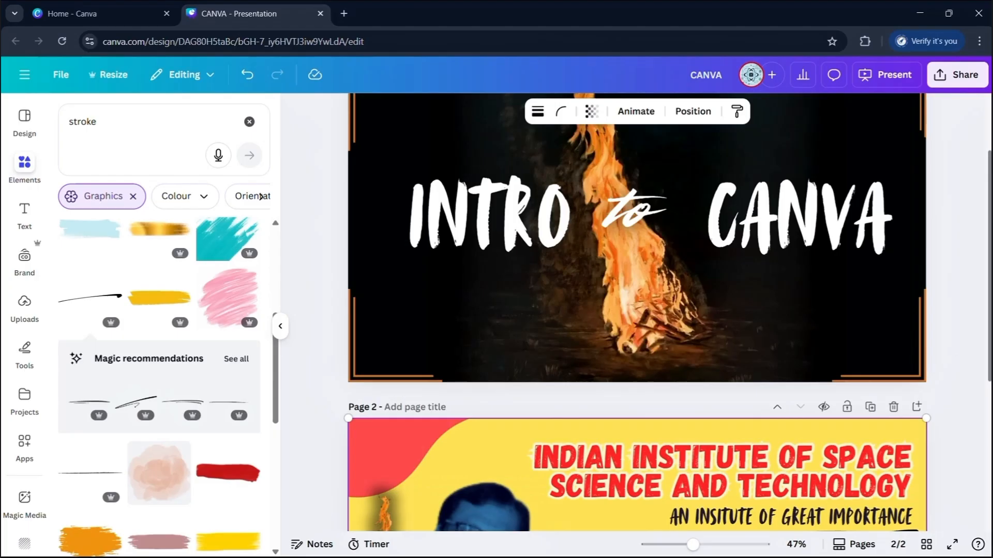
Select page 2's elements, try cutting and pasting to a new page, undo, then duplicate page 2
scroll(965, 290, down, 3)
scroll(937, 344, down, 2)
drag(913, 377, 461, 294)
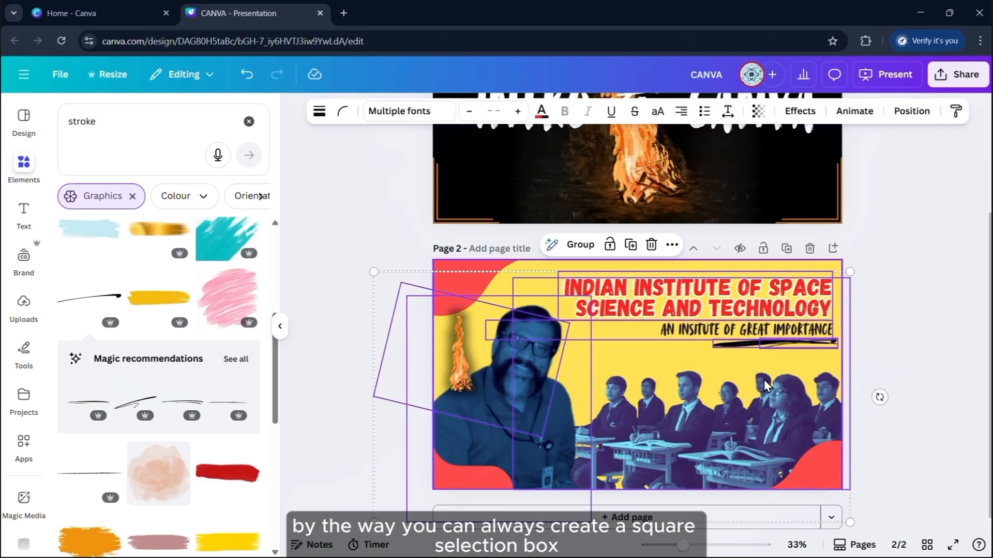
drag(759, 383, 810, 378)
key(Delete)
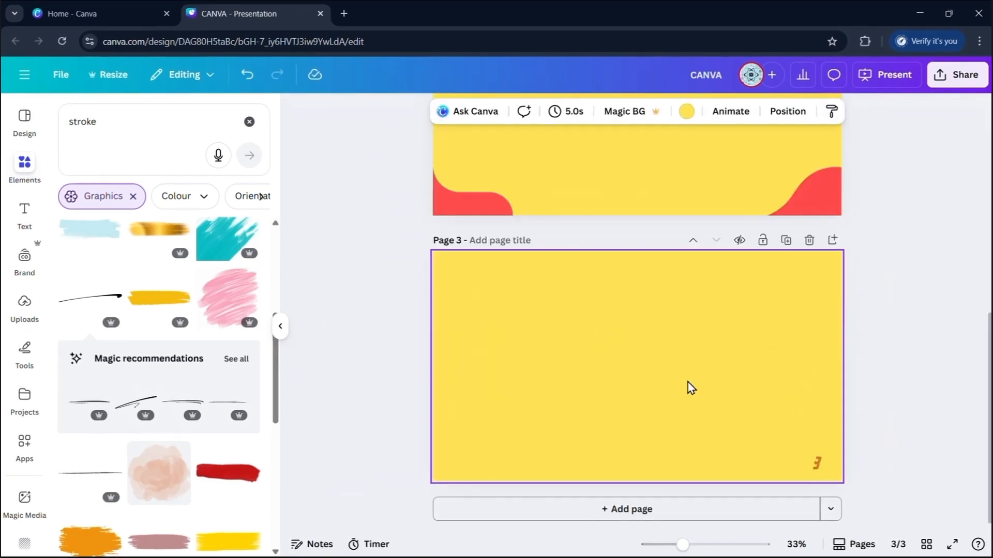
key(ctrl+v)
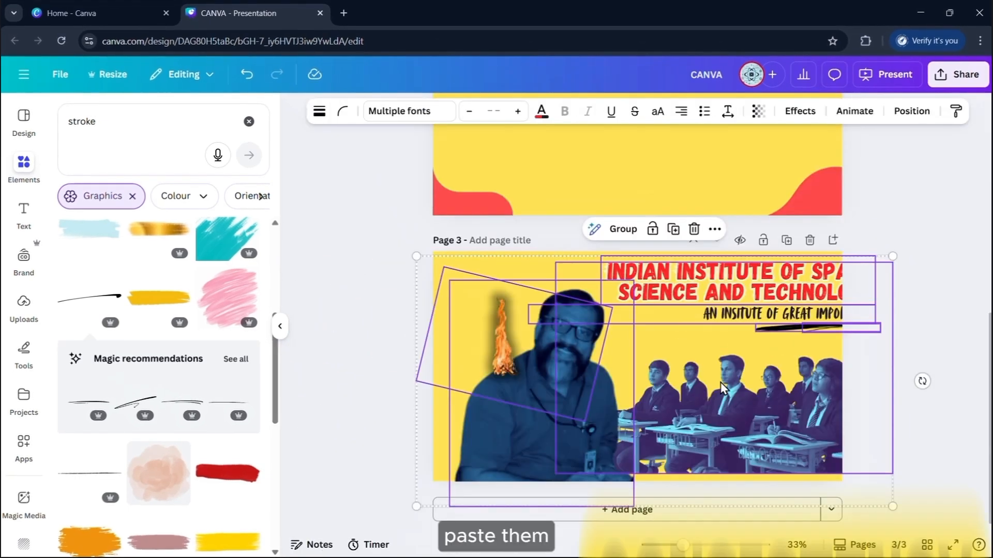
key(ctrl+z)
key(ctrl+z)
key(ctrl+z)
key(ctrl+z)
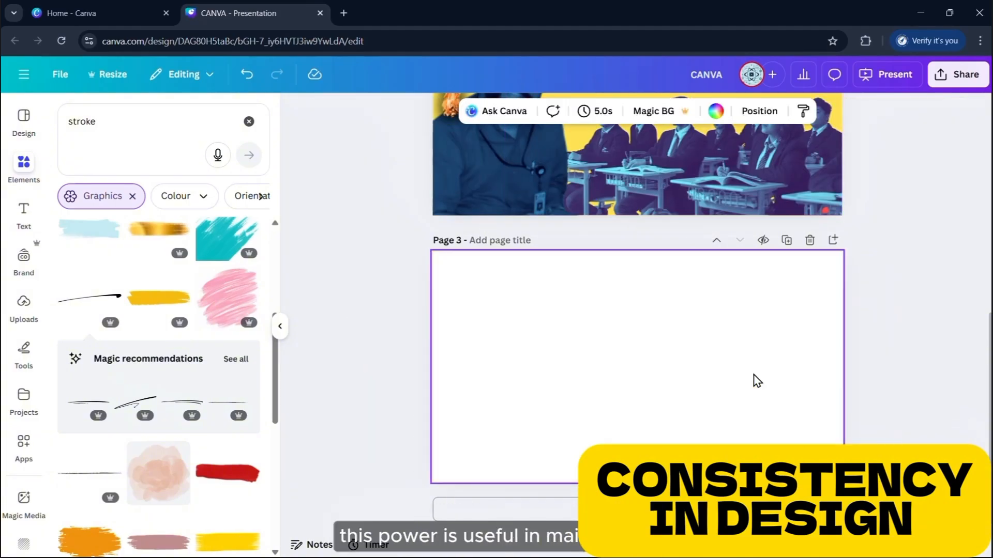
click(786, 241)
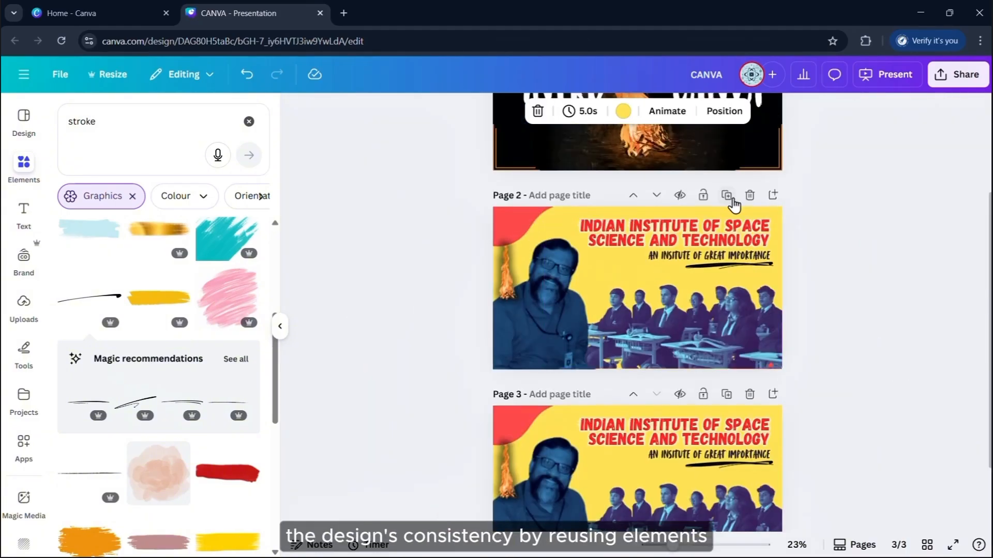
click(729, 199)
Delete the extra duplicate pages, add a blank page, and switch to grid view
click(751, 395)
click(750, 309)
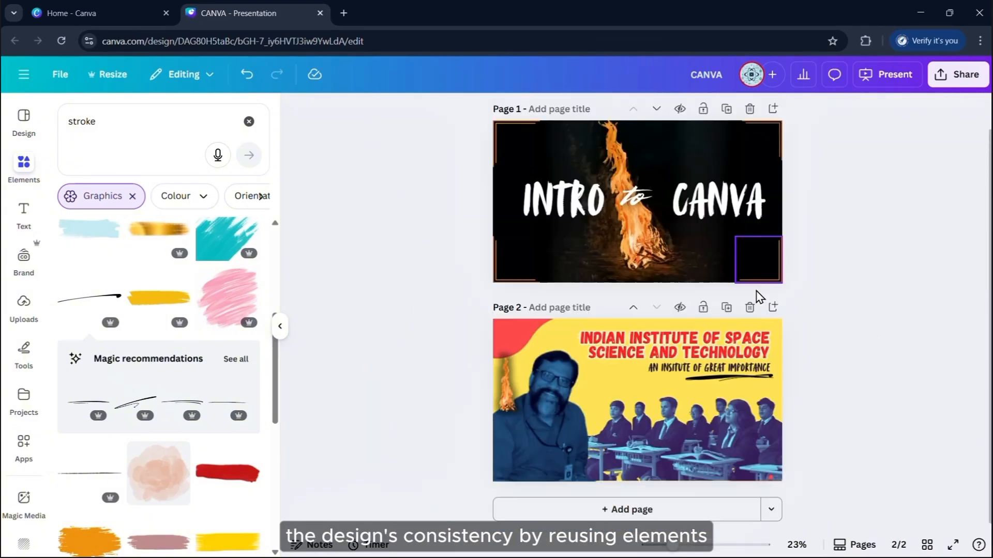
click(864, 548)
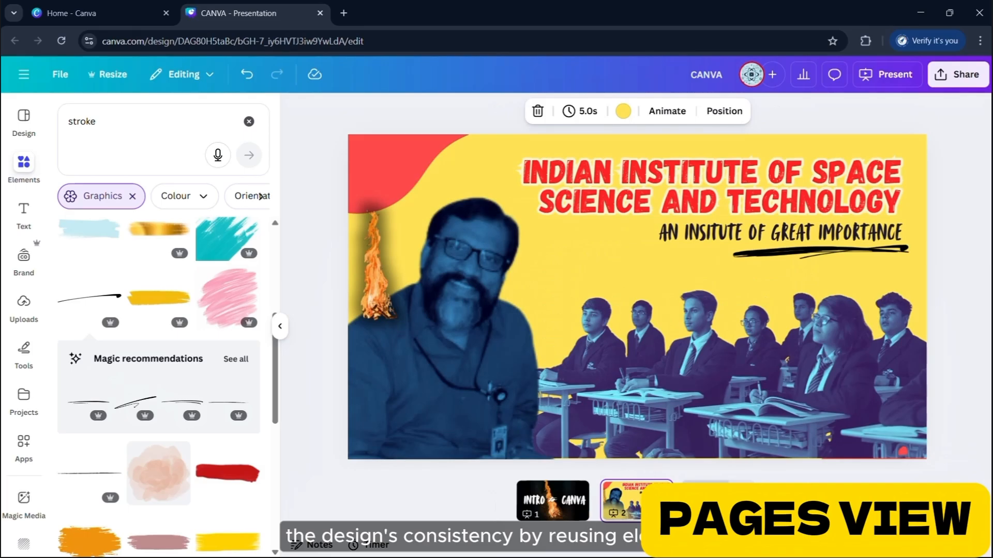
click(721, 500)
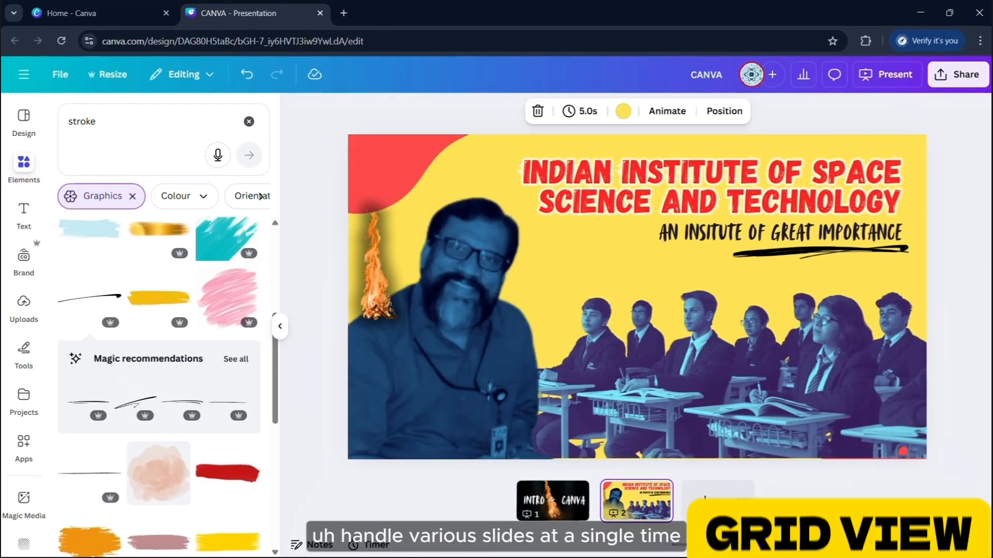
click(927, 544)
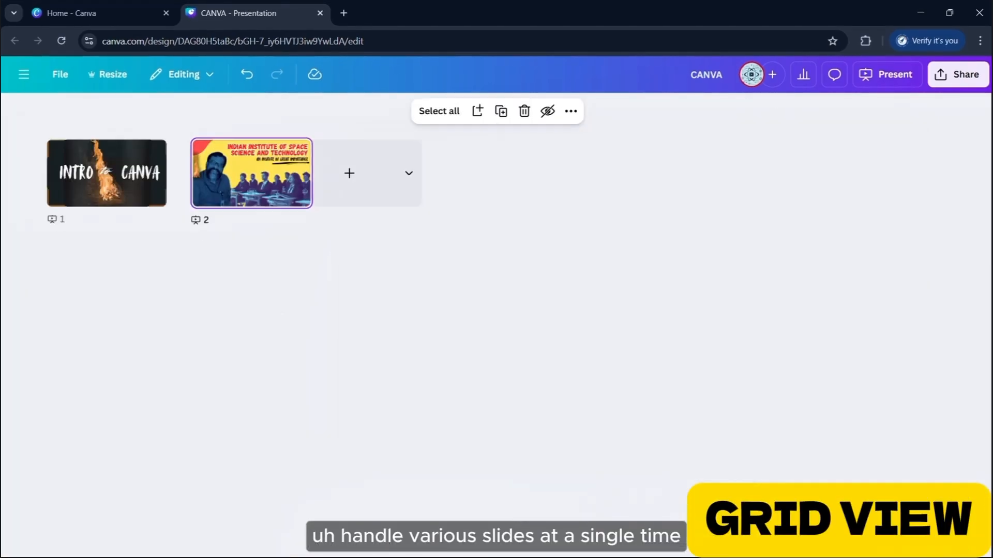
Select the three blank pages in the grid, delete them, and show page 2's layers
click(392, 196)
click(496, 176)
click(622, 186)
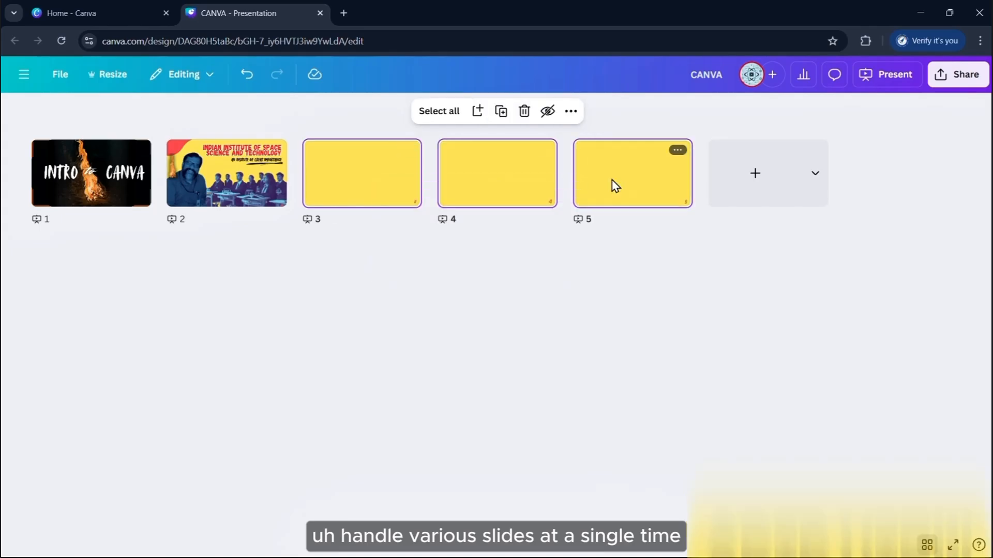
key(Delete)
double_click(262, 189)
click(949, 305)
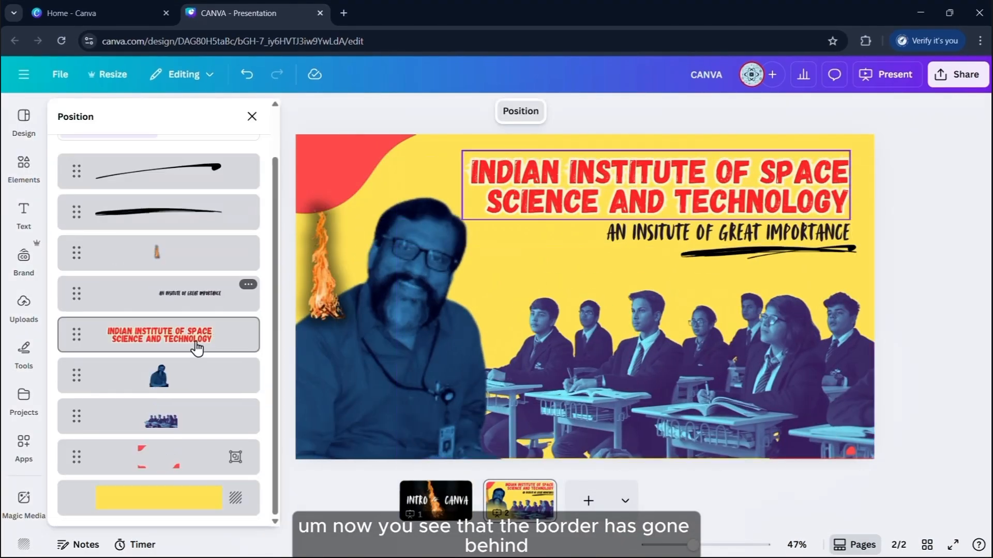
Raise the red corner border group to page 2's top layer, checking Backward and Forward
click(188, 451)
mouse_move(406, 201)
mouse_down()
mouse_move(303, 61)
mouse_move(389, 180)
mouse_move(465, 194)
mouse_move(405, 194)
mouse_up()
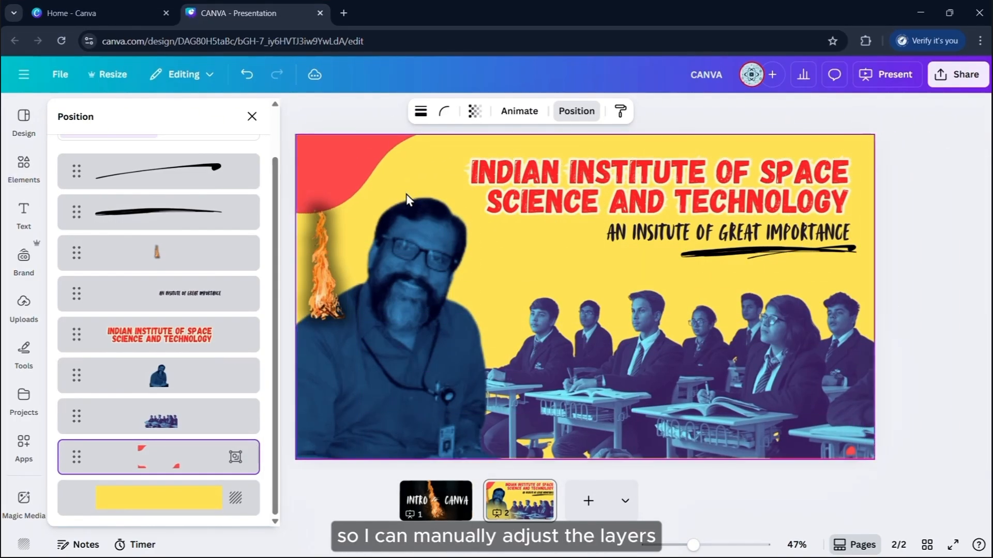
drag(191, 465, 182, 404)
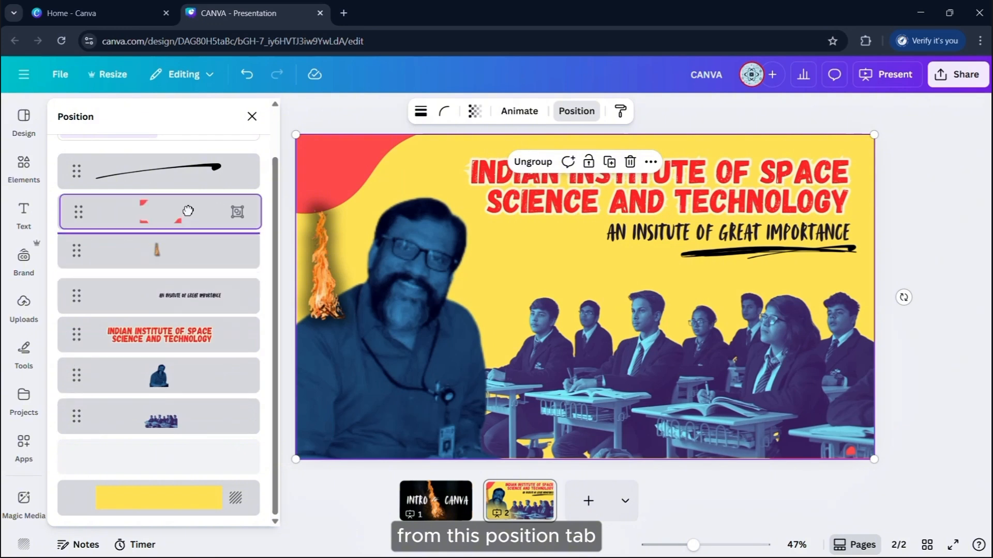
mouse_move(188, 211)
mouse_down()
mouse_move(182, 138)
mouse_move(181, 225)
mouse_up()
click(126, 149)
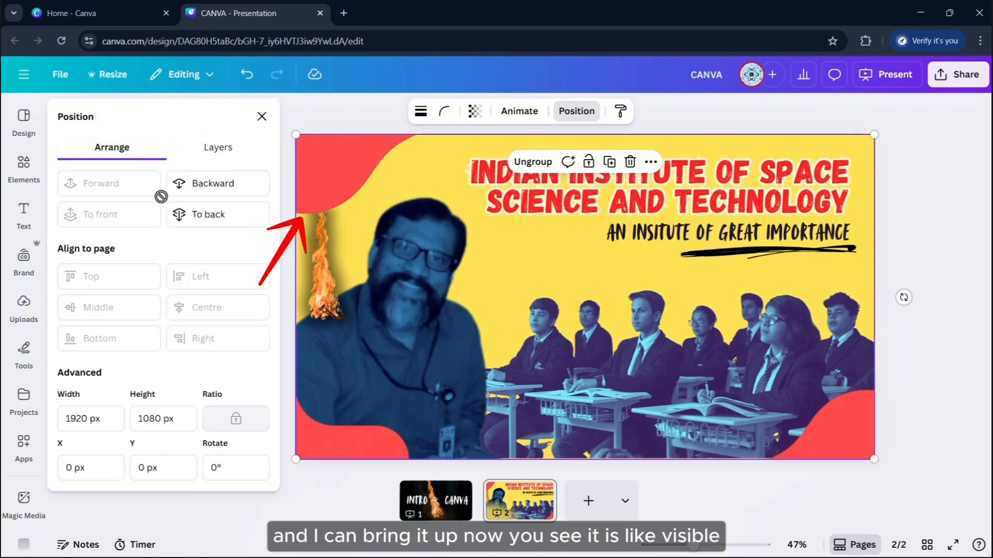
click(197, 190)
click(114, 182)
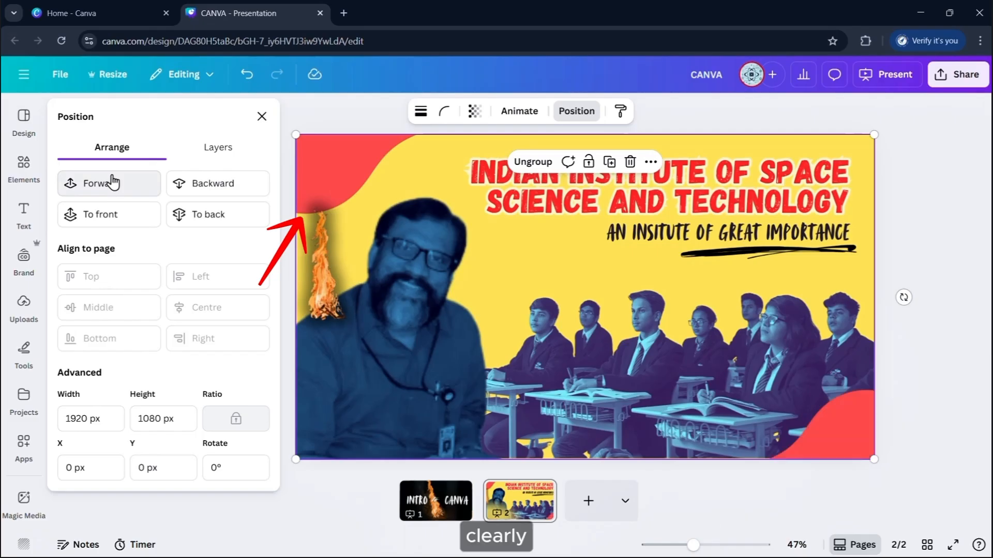
click(920, 204)
click(920, 204)
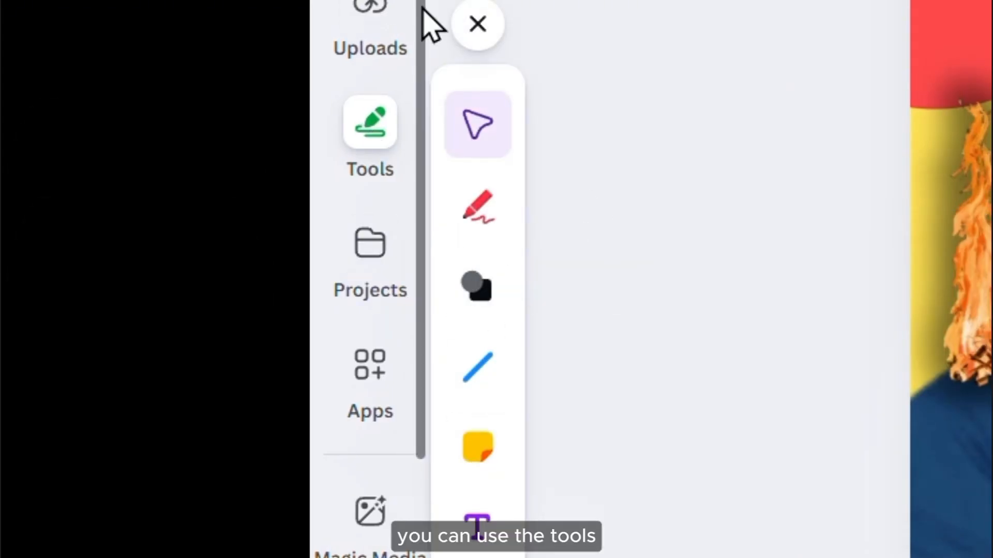
Close the tools panel and quick-add a circle (C) and a square (S)
click(478, 25)
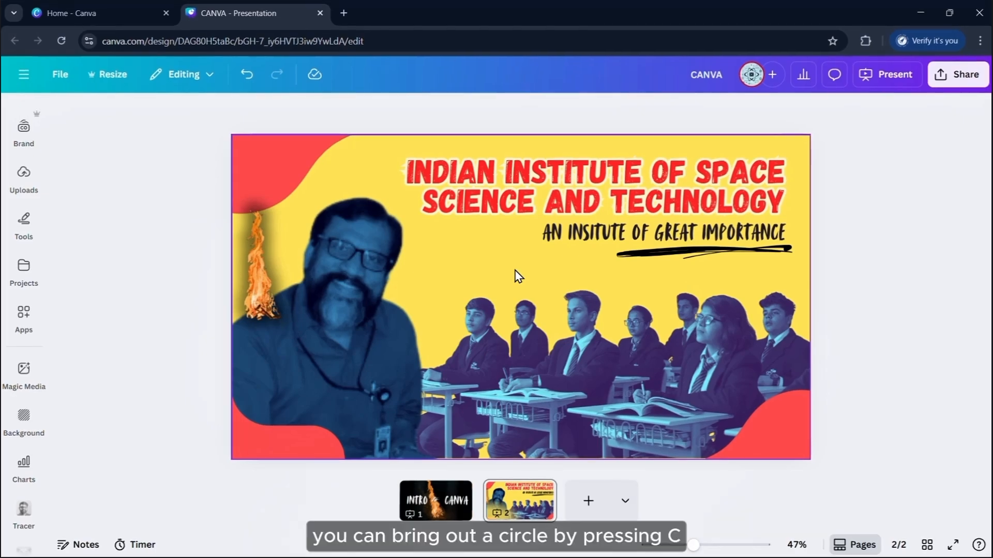
key(c)
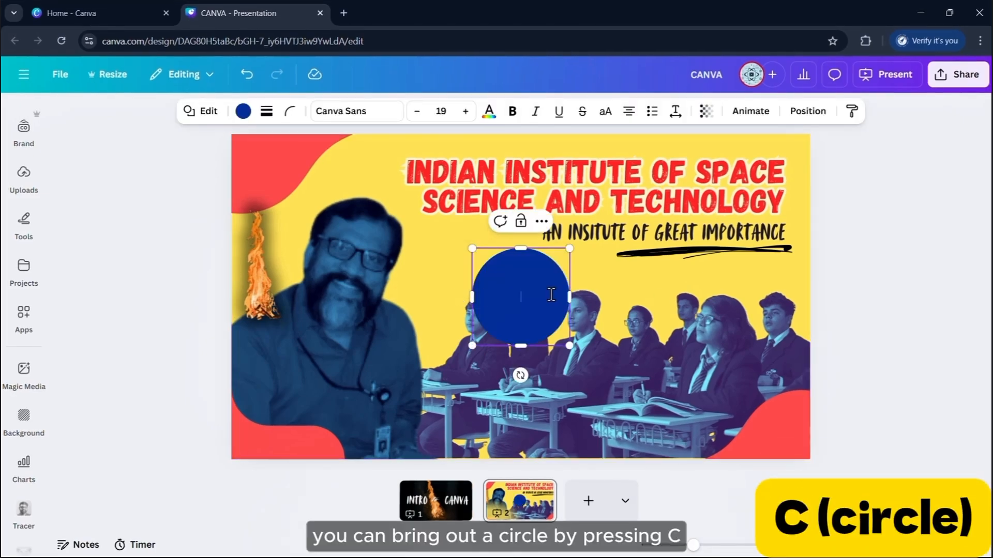
click(880, 290)
key(s)
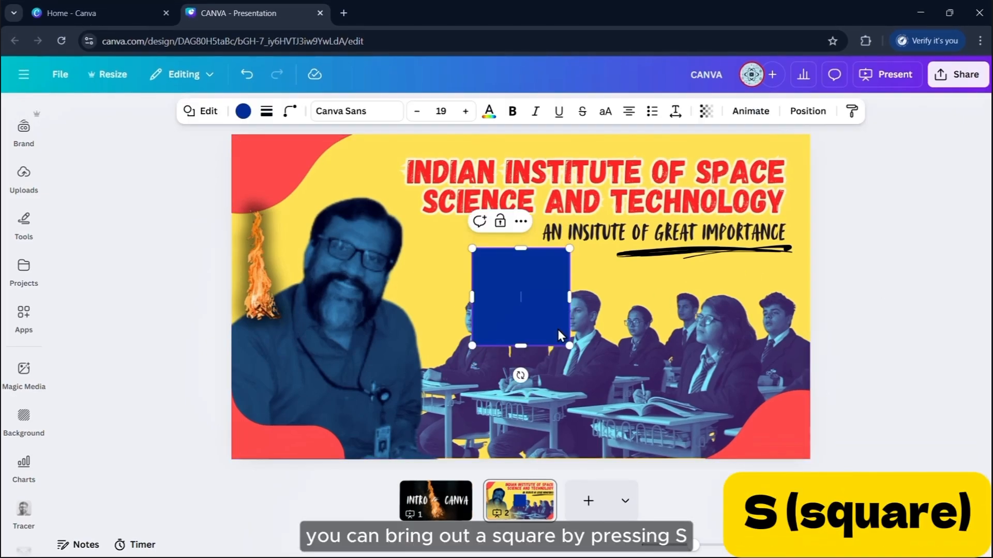
click(824, 287)
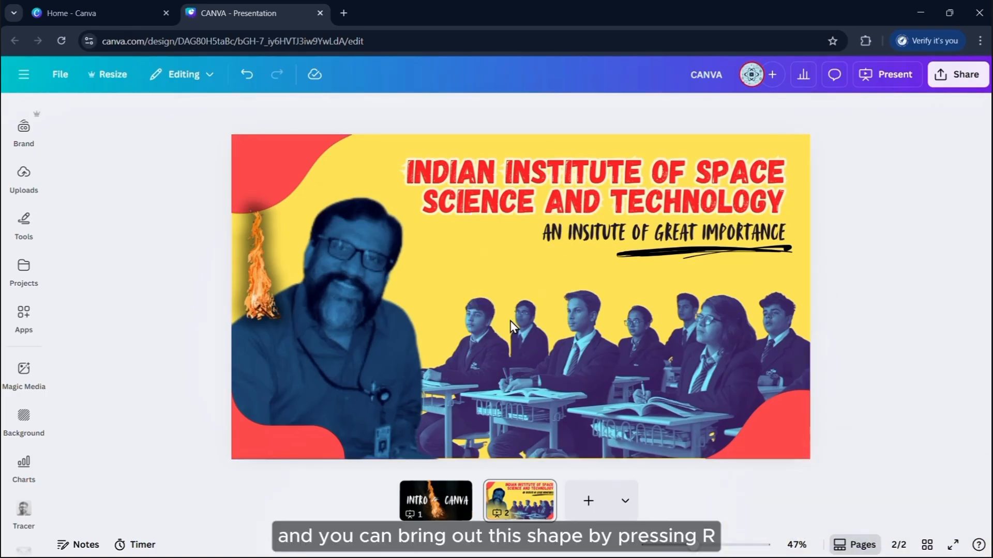
Quick-add a sticky note (R) and a text box (T), then open the Equations app
key(r)
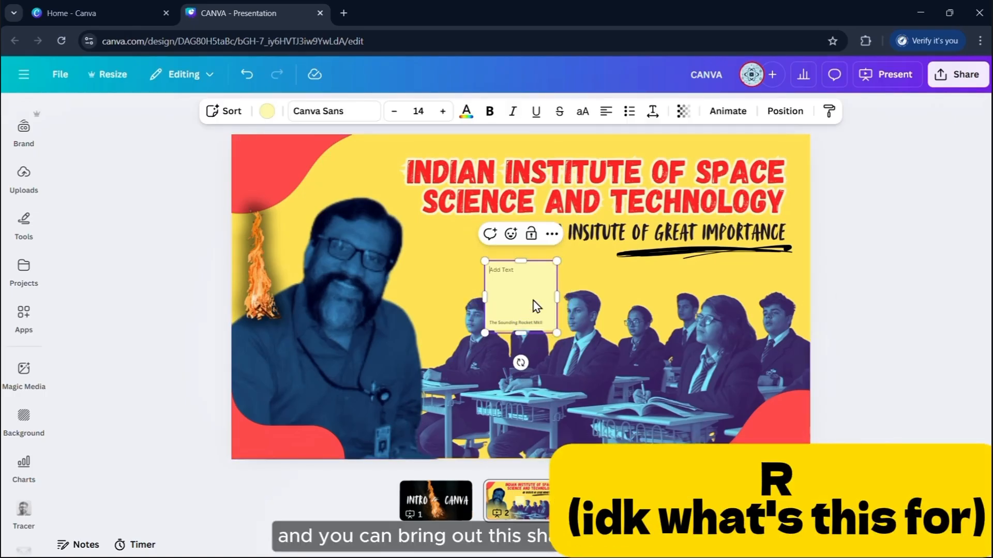
scroll(535, 306, up, 5)
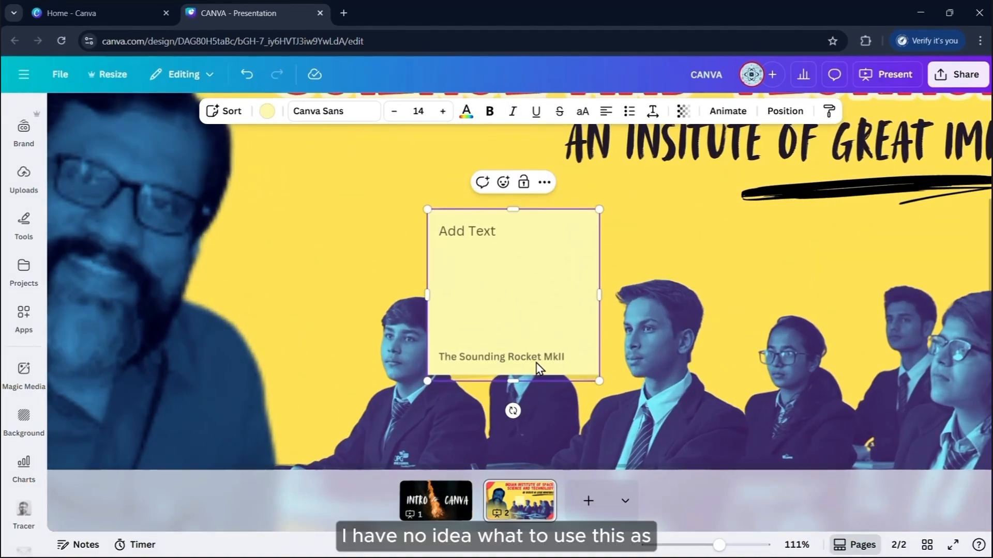
click(543, 183)
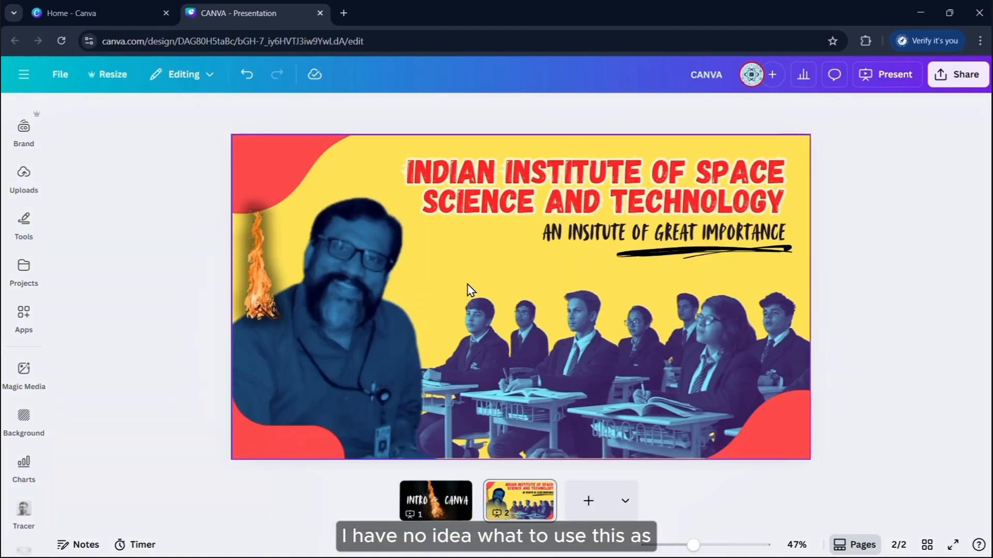
key(t)
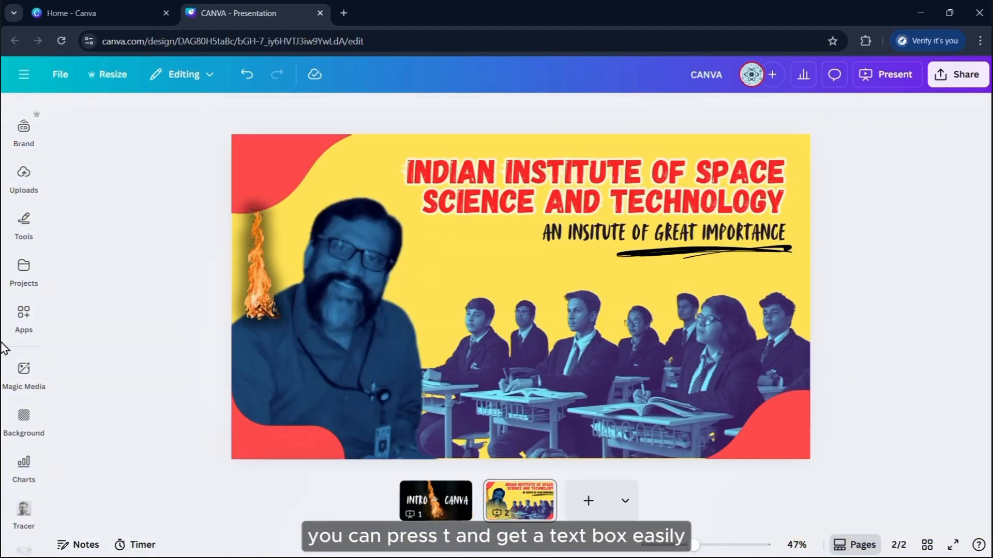
scroll(15, 342, down, 3)
click(31, 197)
Clear the app search, scroll through the Discover apps, and collapse the side panel
click(248, 125)
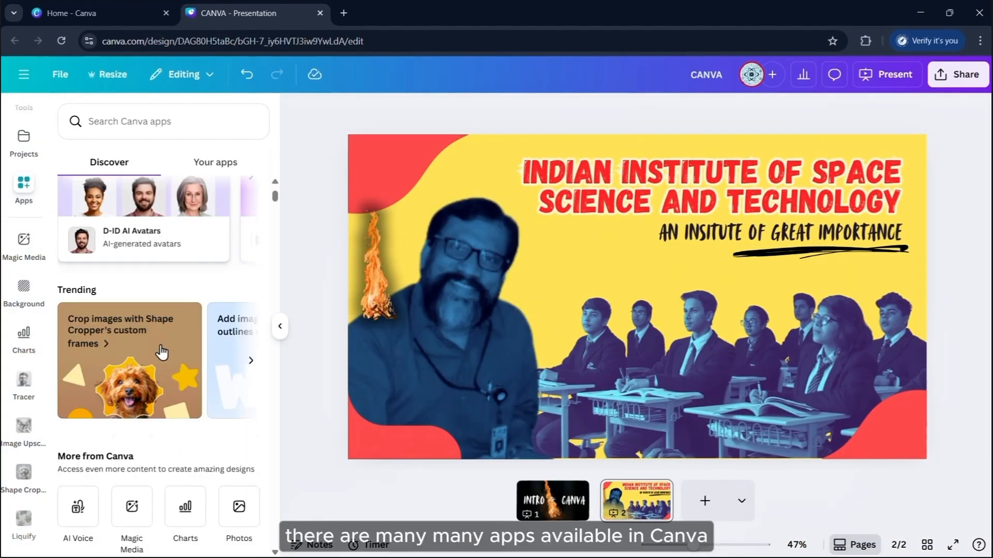
scroll(77, 369, down, 3)
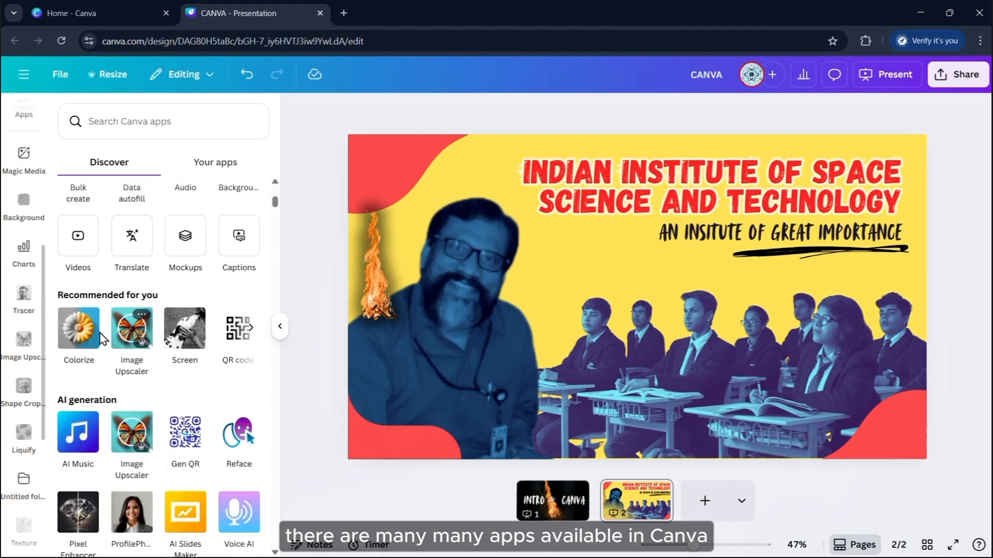
scroll(172, 371, down, 3)
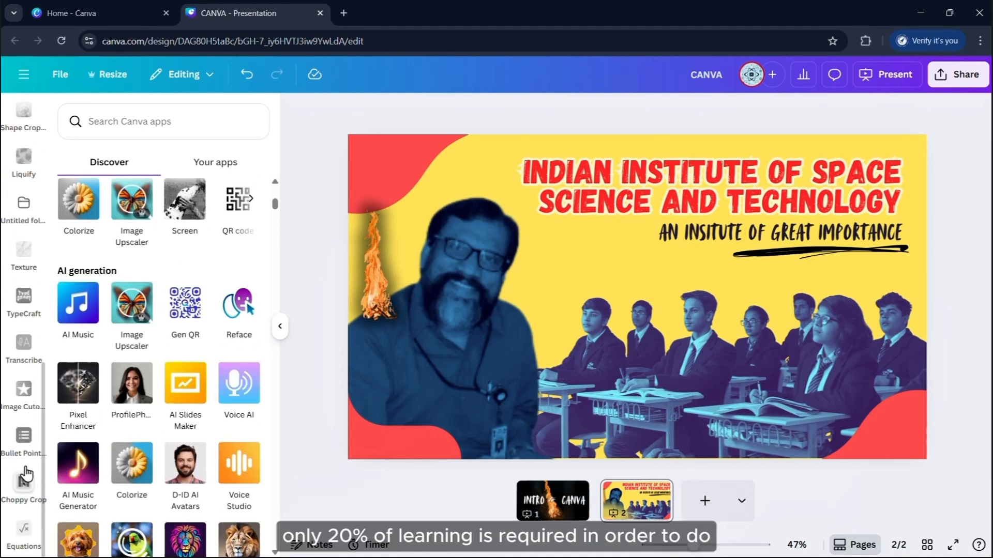
click(280, 331)
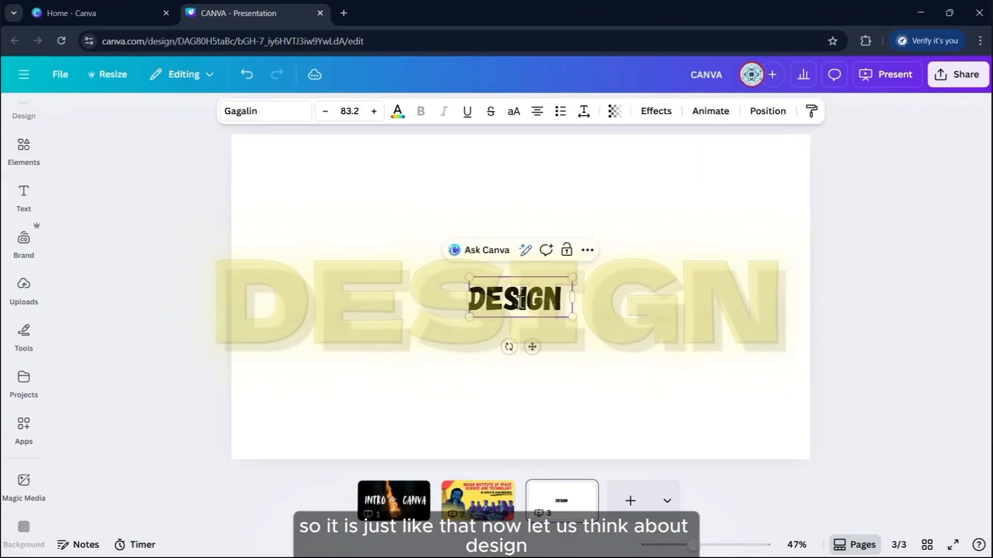
Change the text to DESIGN THINKING, enlarge it to about 161 and centre it at the top
text(THINKING)
key(Escape)
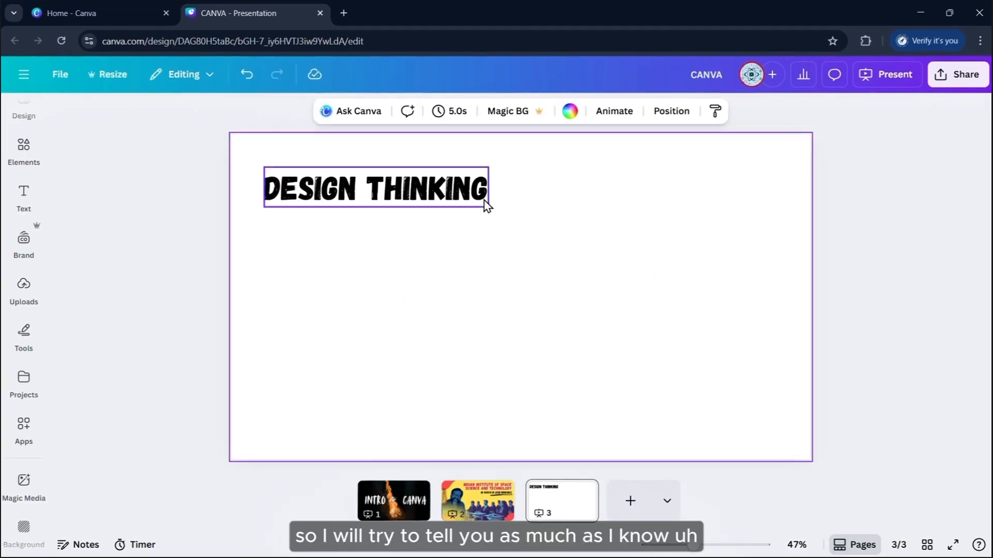
click(486, 205)
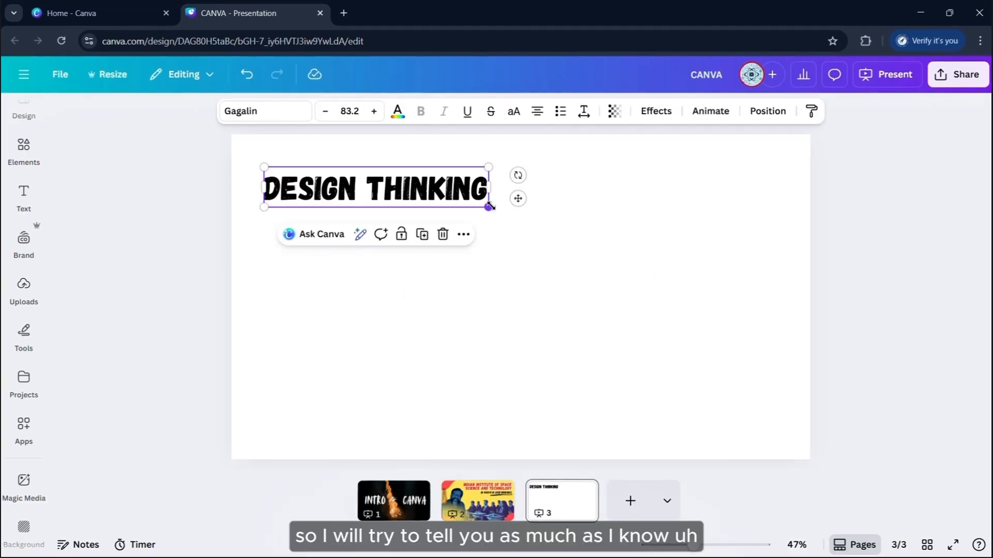
drag(489, 206, 681, 360)
drag(580, 219, 614, 201)
click(773, 201)
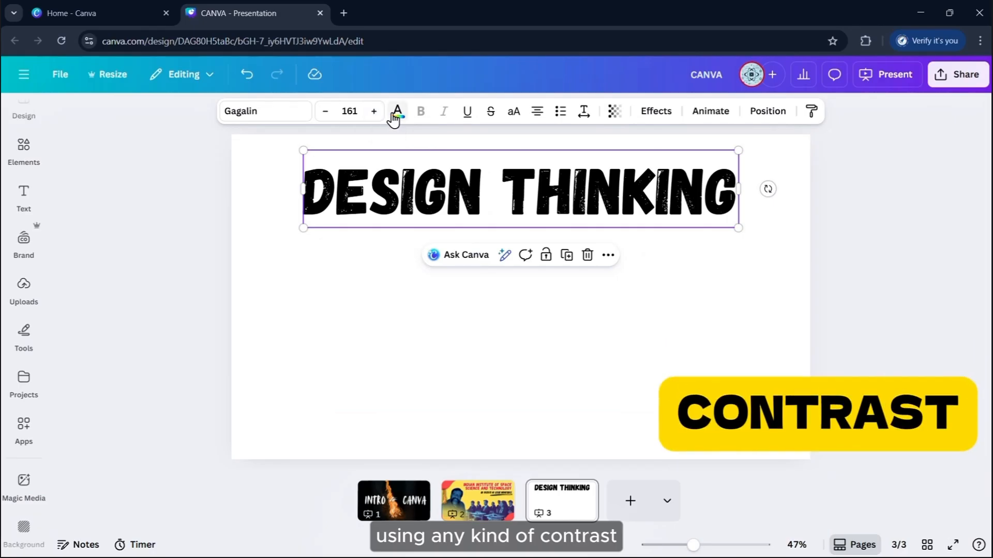
Colour the DESIGN THINKING heading Lightyellow
click(397, 111)
click(217, 242)
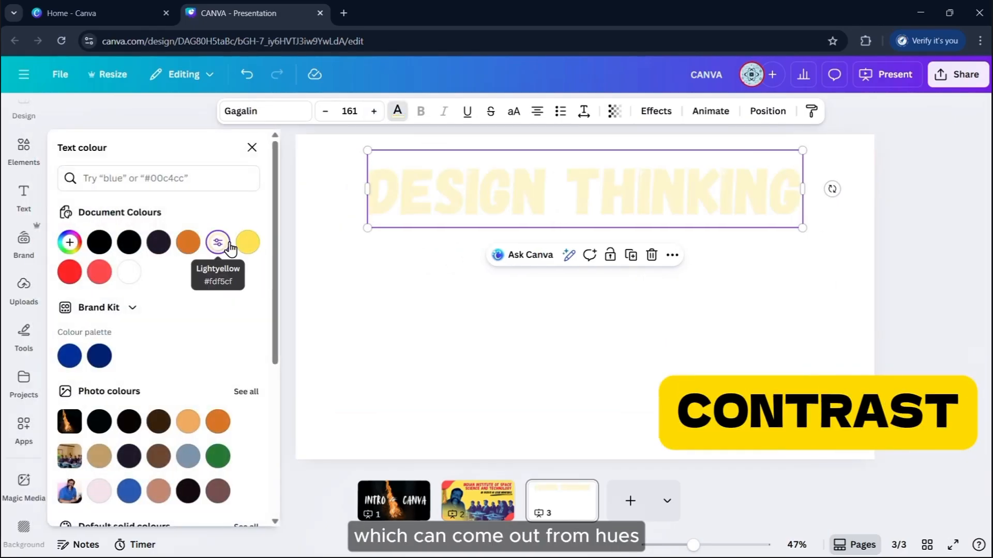
click(923, 186)
click(925, 188)
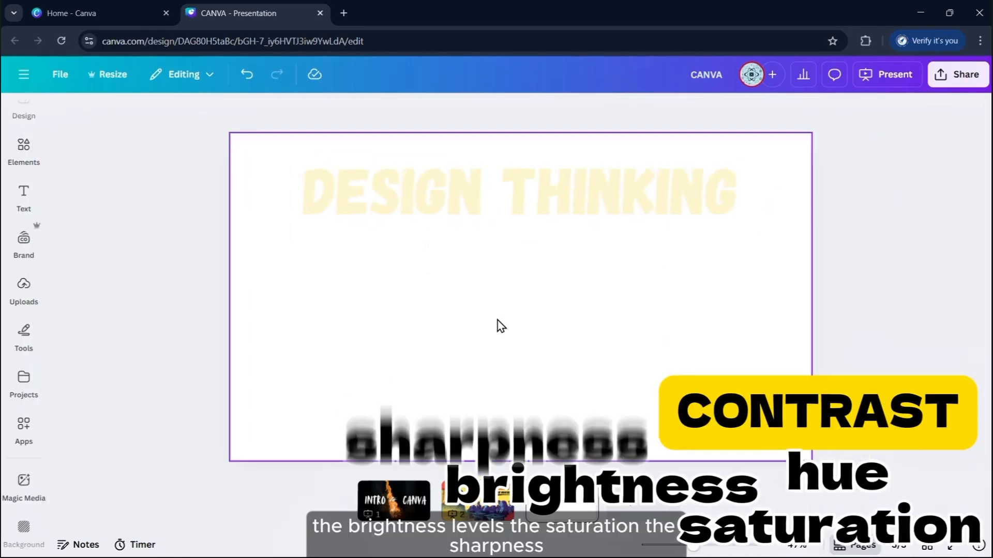
Search elements for 'man' and add the red man graphic, shrunk and centred on page 3
click(27, 150)
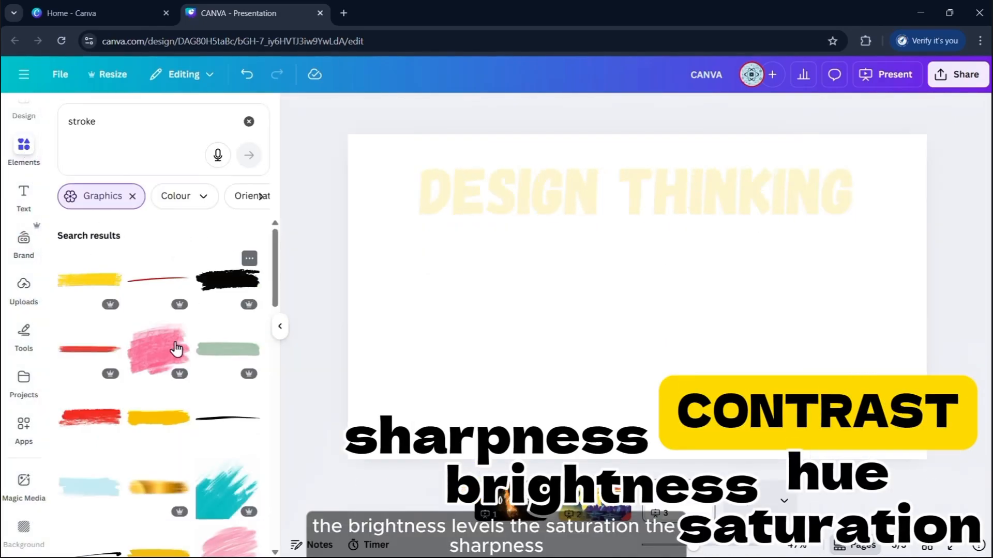
double_click(155, 121)
text(man)
key(Return)
click(161, 307)
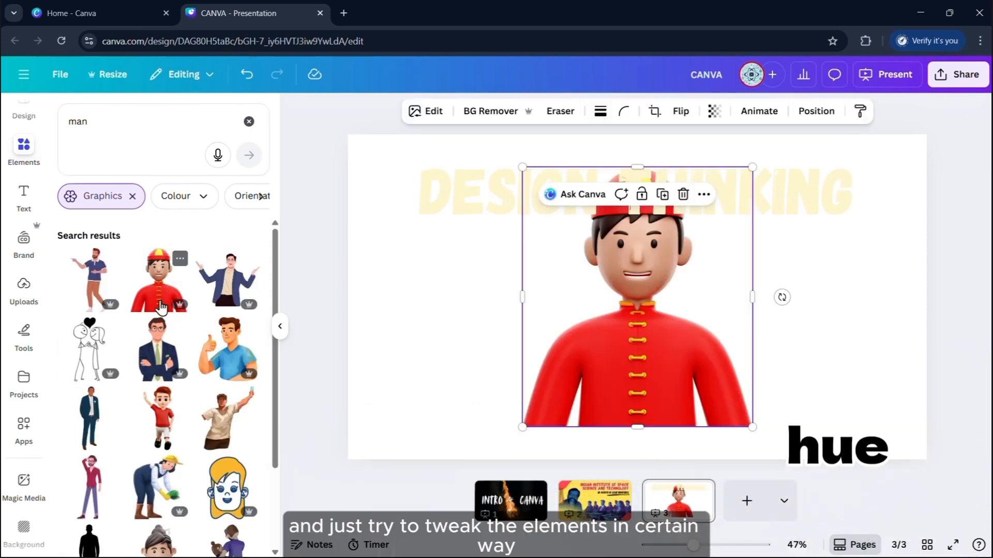
click(280, 326)
drag(488, 343, 492, 374)
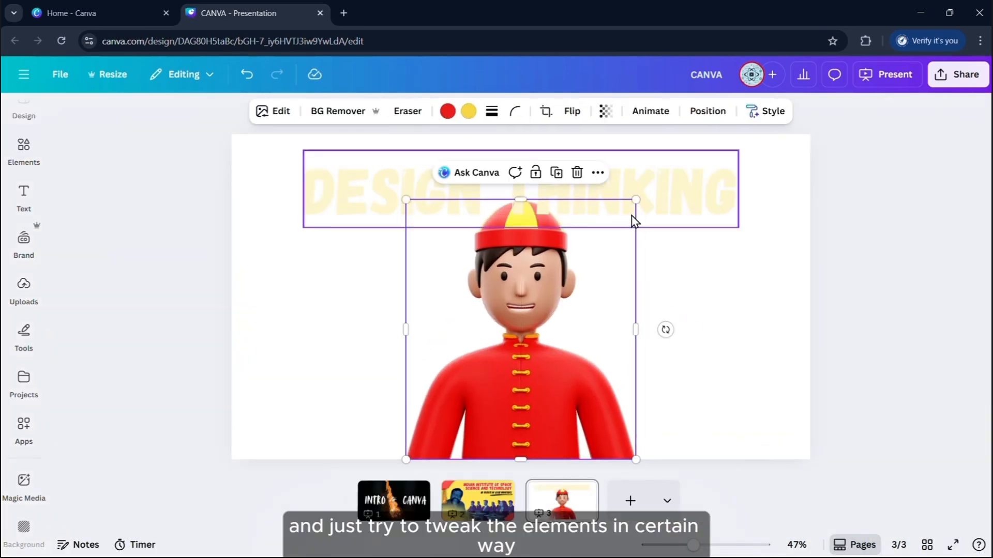
drag(636, 199, 588, 254)
drag(490, 352, 515, 351)
click(819, 267)
Make the DESIGN THINKING heading red and nudge it slightly right
click(620, 192)
click(397, 111)
click(69, 272)
mouse_move(647, 188)
mouse_down()
mouse_move(659, 188)
mouse_move(646, 190)
mouse_up()
Recolour the man's outfit orange, then shrink and re-centre him
click(585, 331)
click(448, 112)
click(189, 242)
click(192, 248)
click(129, 422)
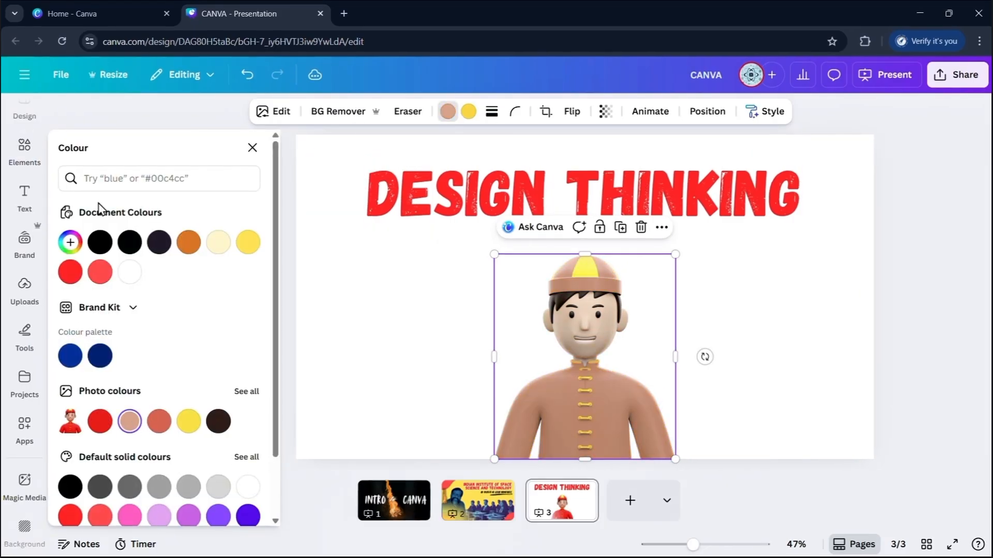
click(189, 242)
drag(675, 254, 660, 270)
drag(621, 332, 628, 332)
Duplicate the man several times across the page, deleting the right-hand copy
drag(667, 271, 595, 355)
drag(539, 412, 745, 368)
click(713, 362)
key(Delete)
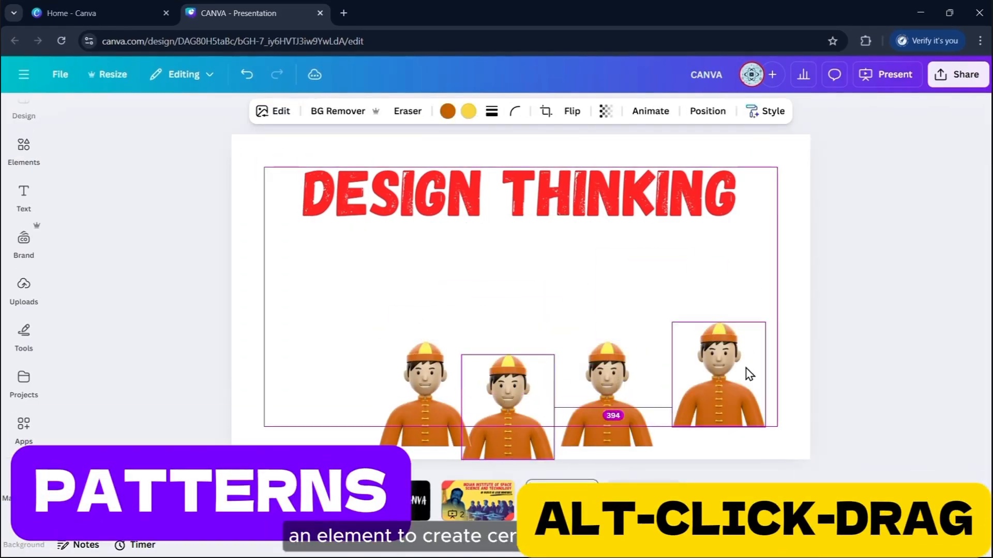
drag(448, 379, 570, 279)
drag(526, 401, 406, 280)
drag(737, 367, 666, 274)
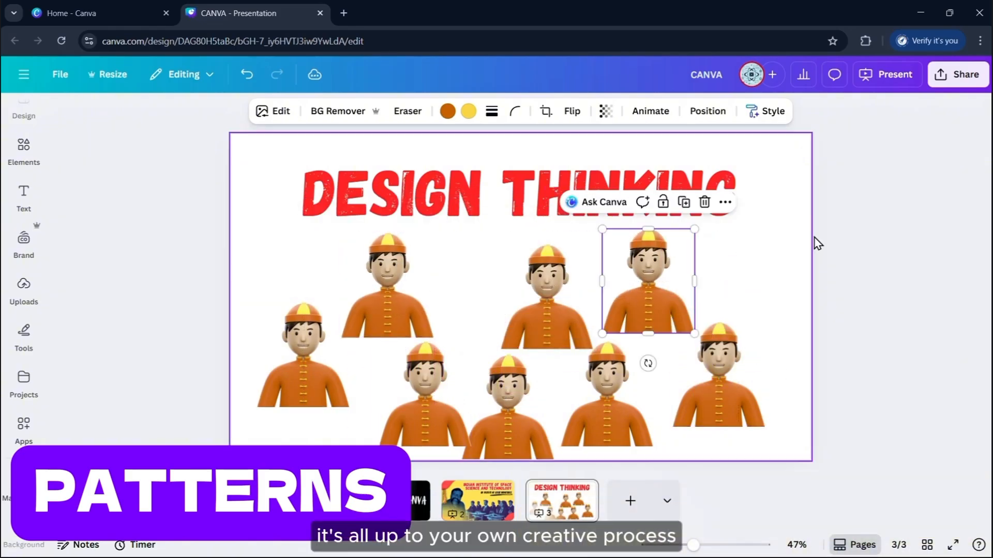
click(822, 241)
Delete the extra copies and enlarge the remaining man, centred just below the title
drag(202, 273, 750, 393)
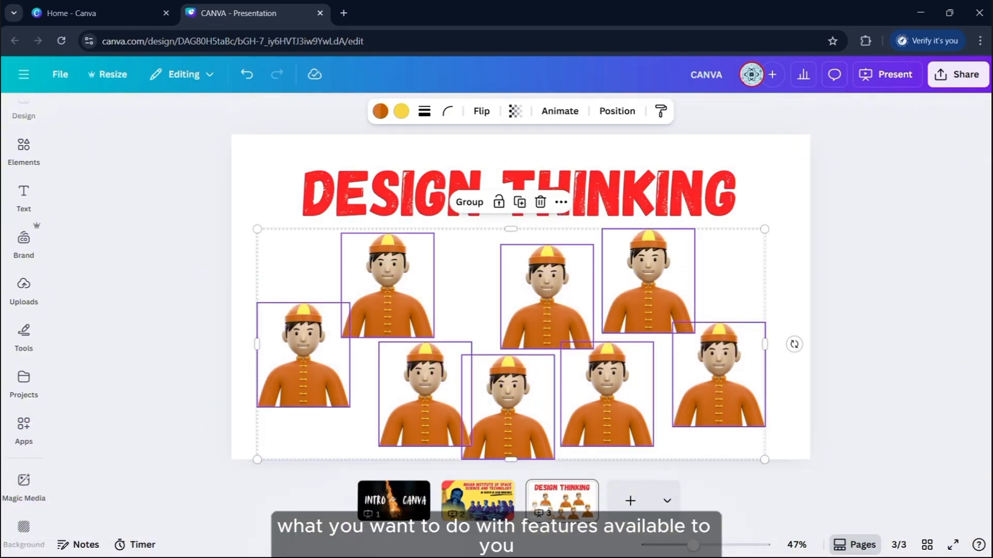
drag(874, 327, 282, 296)
key(Delete)
drag(392, 416, 485, 432)
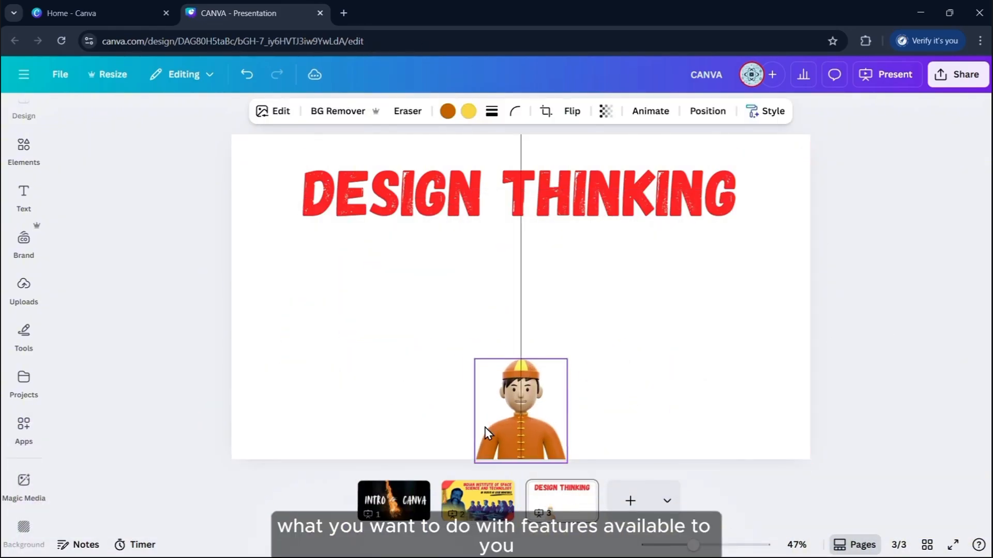
drag(567, 358, 684, 227)
drag(586, 381, 534, 381)
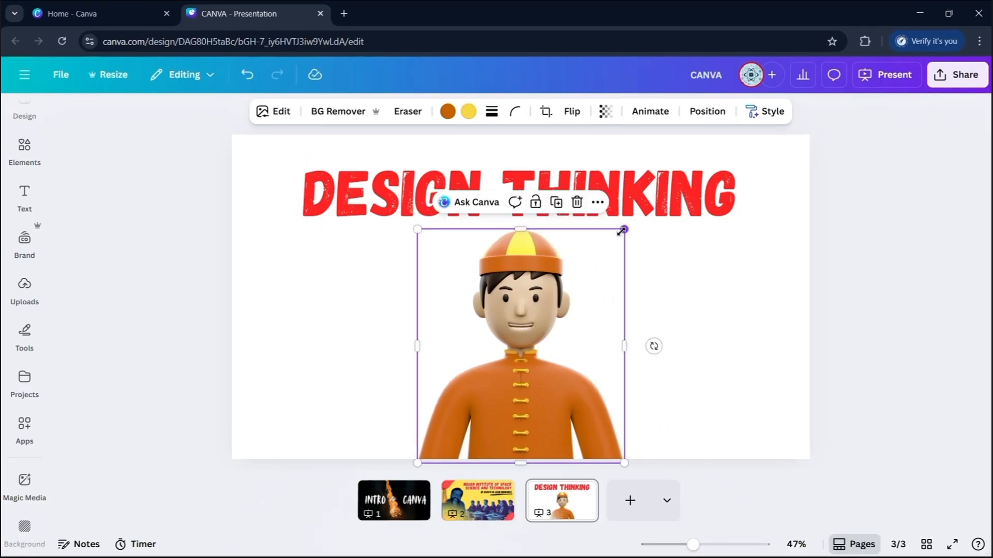
drag(622, 231, 594, 263)
drag(527, 343, 536, 344)
click(641, 274)
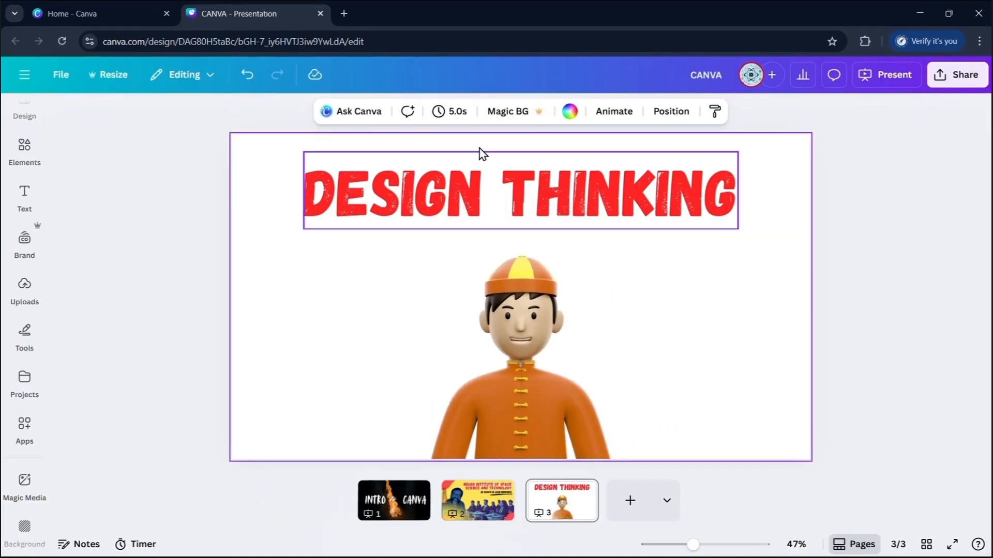
Make the page background pale yellow and move the man left, slightly enlarged
click(570, 111)
click(244, 211)
click(905, 266)
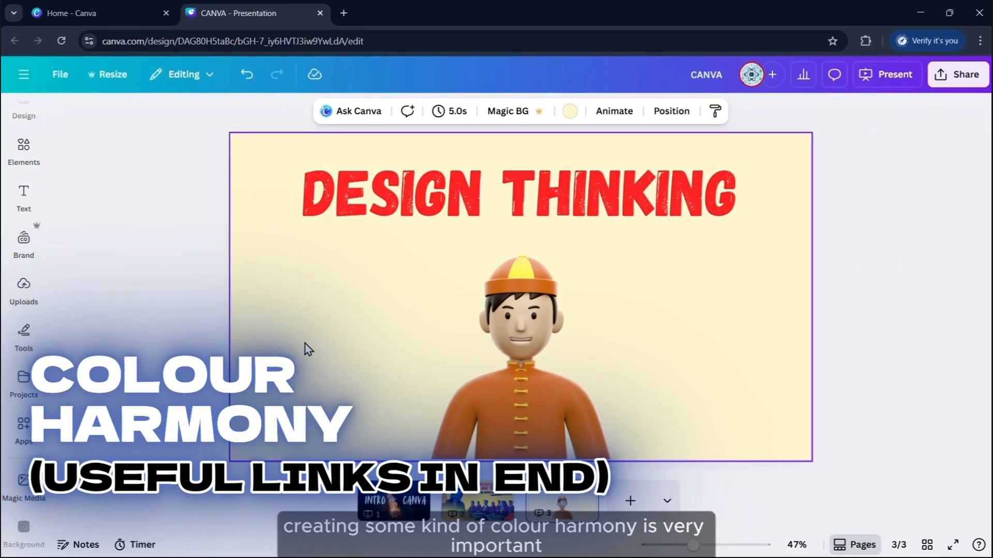
drag(571, 339, 464, 339)
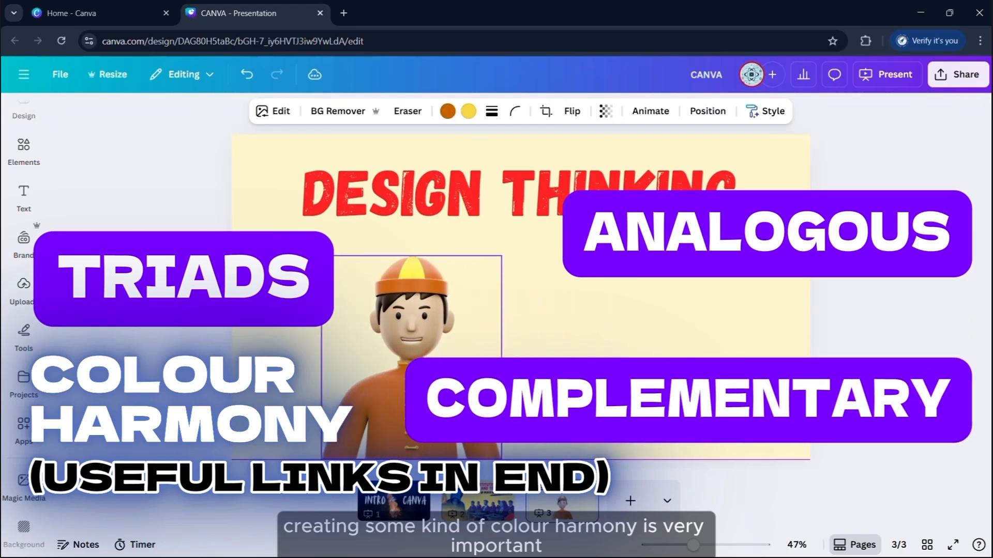
drag(448, 380, 440, 368)
drag(493, 448, 505, 454)
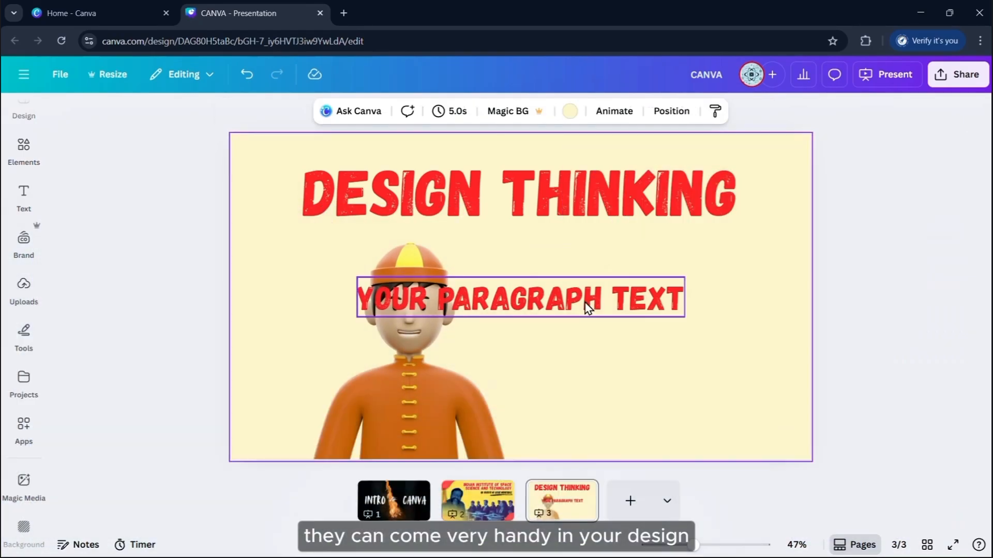
Place a three-line text box right of the man reading 'THIS IS BOB, HE IS A VERY STUPID GUY.'
drag(588, 306, 695, 324)
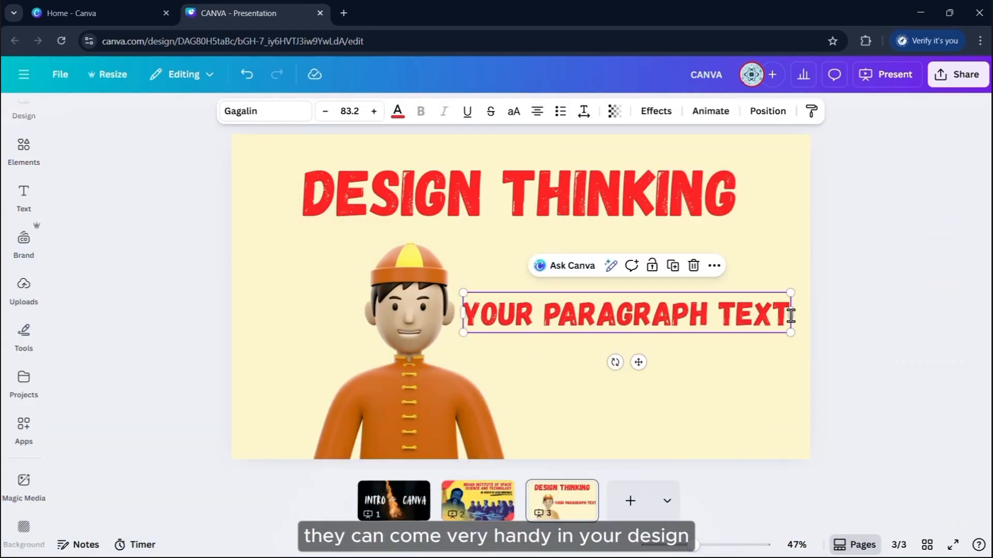
click(790, 315)
drag(794, 316, 673, 316)
click(717, 312)
drag(619, 343, 685, 318)
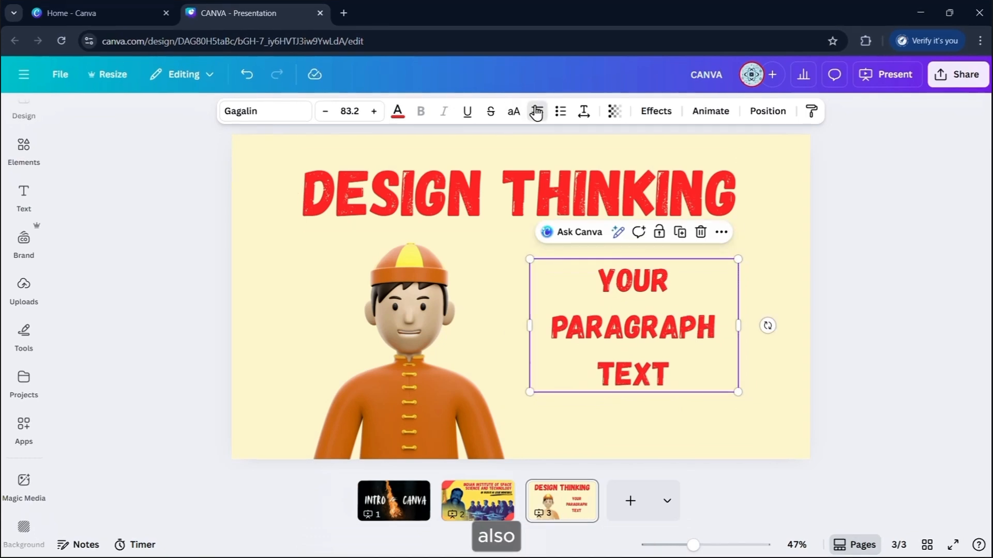
key(ctrl+a)
text(THIS)
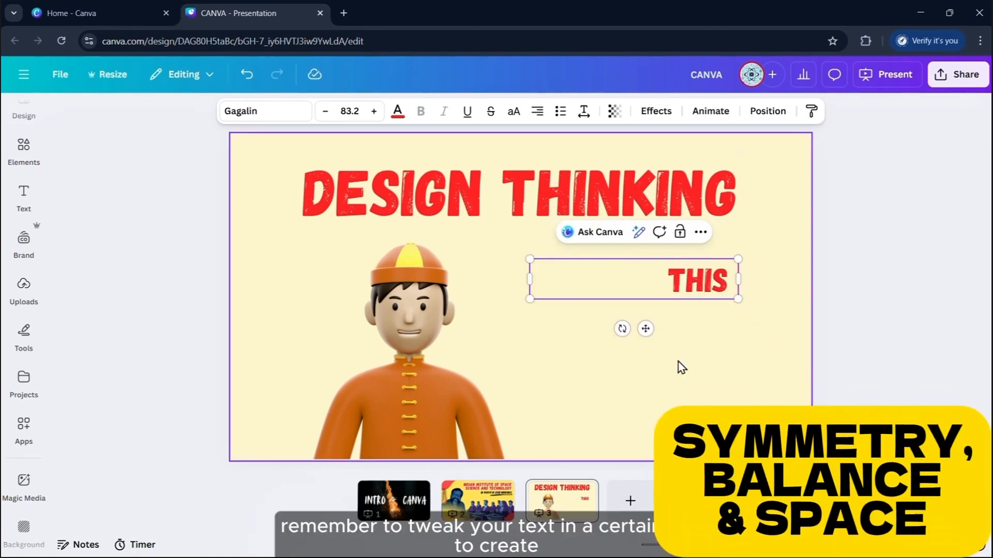
text( IS BOB, HE IS A)
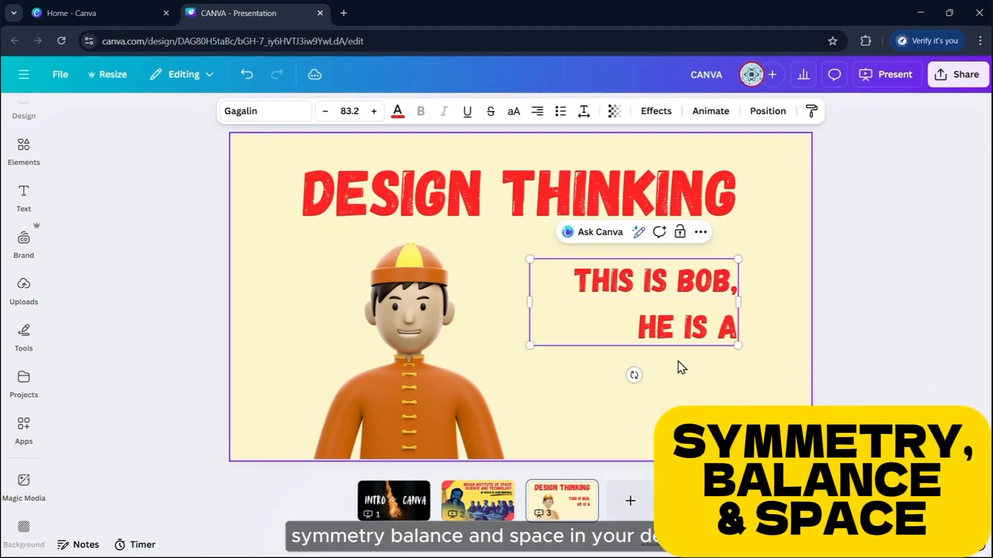
text( VERY STUPID)
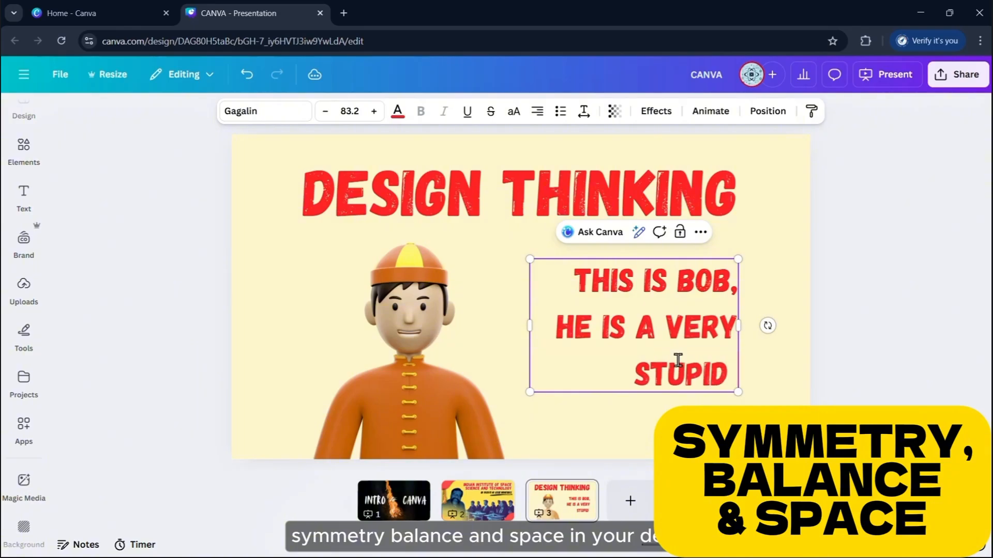
text( GUY.)
mouse_move(665, 335)
mouse_down()
mouse_move(674, 348)
mouse_move(662, 350)
mouse_up()
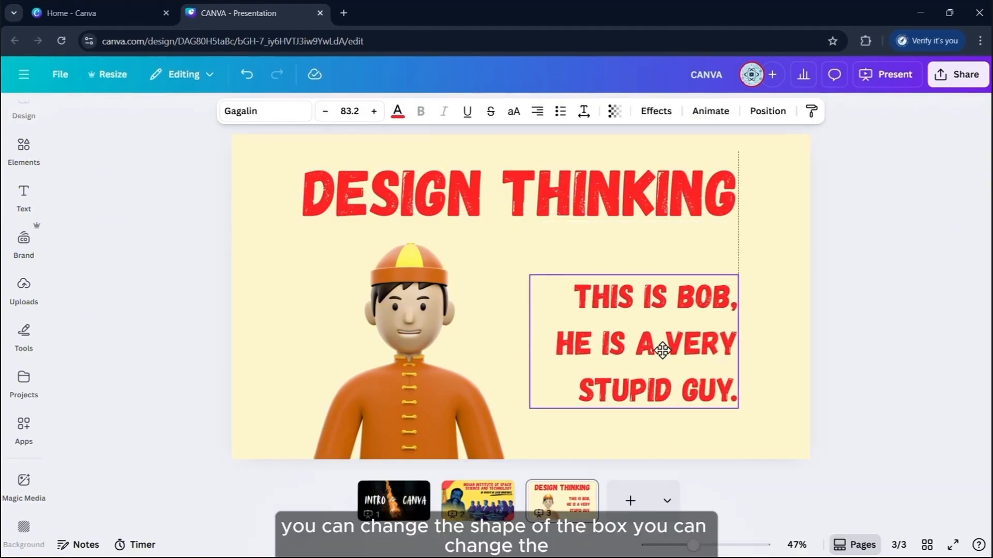
Adjust the caption's spacing, colour it #473F7A and set its font size to 80
click(582, 113)
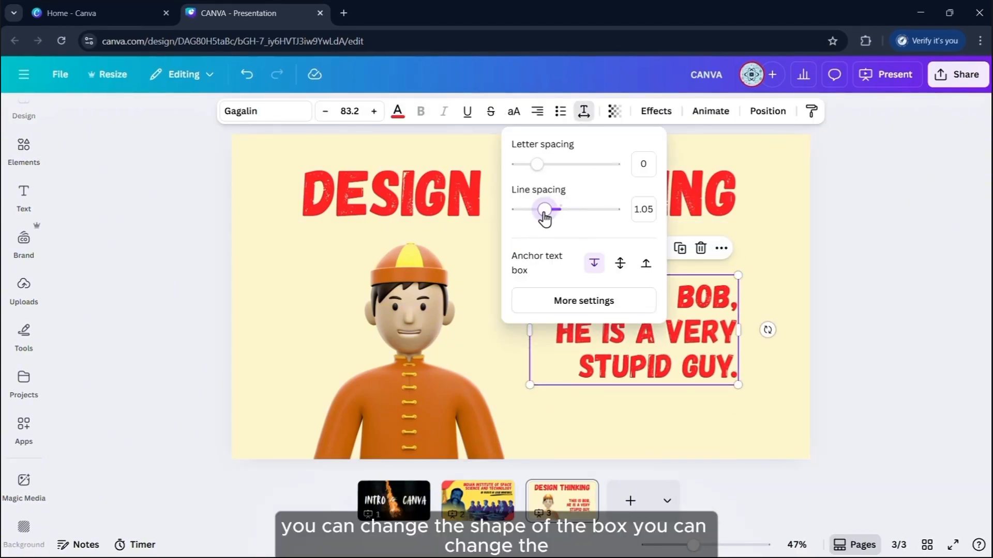
drag(536, 174, 537, 175)
click(397, 110)
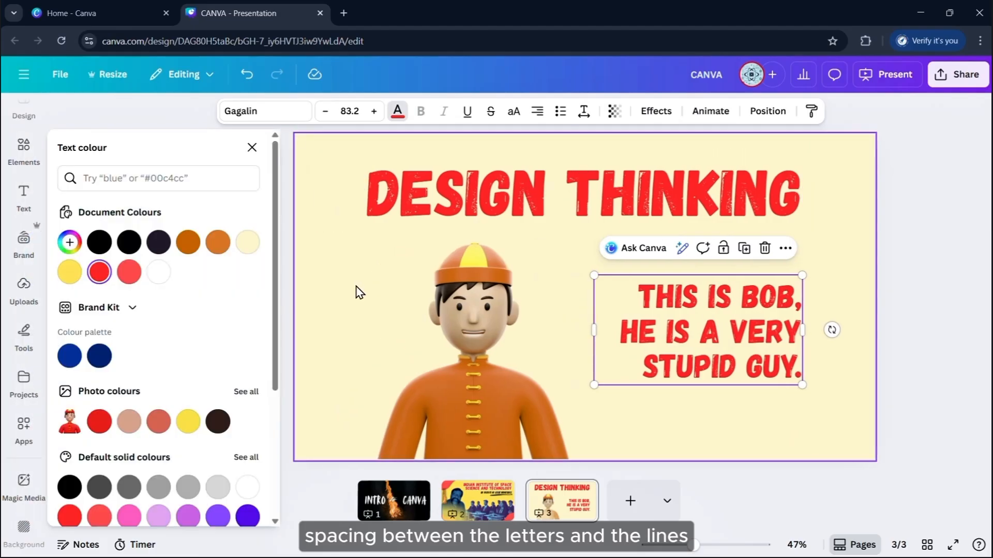
scroll(169, 465, down, 3)
click(247, 460)
scroll(144, 386, up, 4)
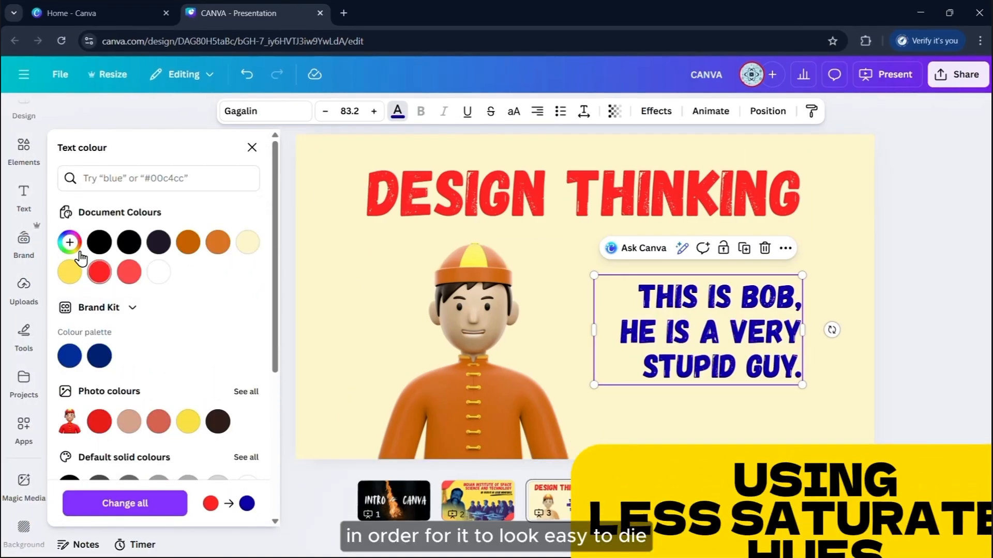
click(69, 242)
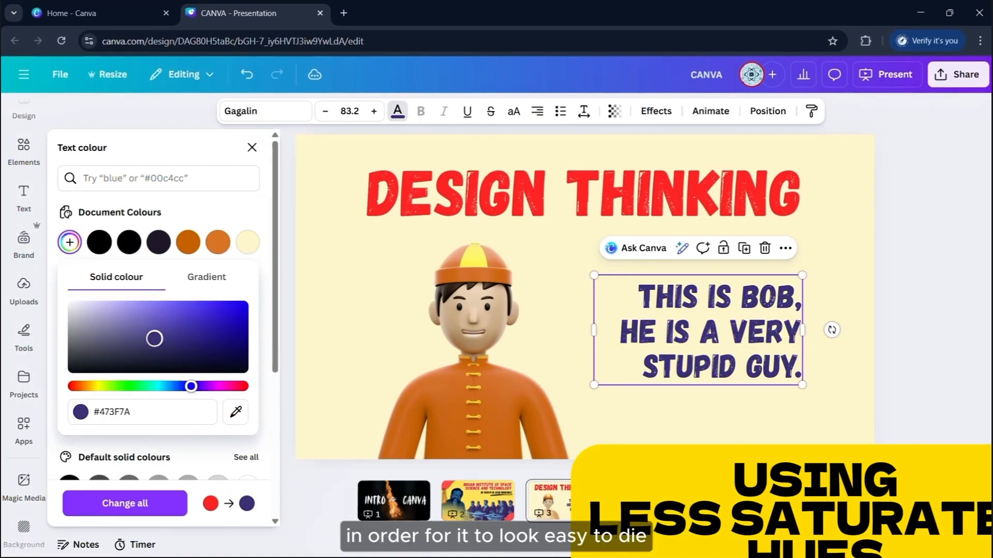
click(359, 110)
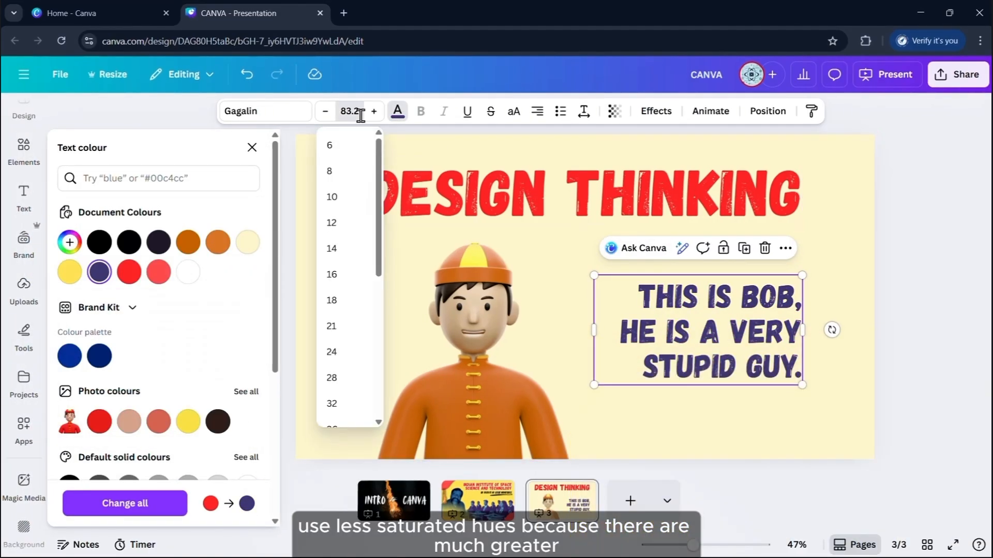
key(Down)
key(Return)
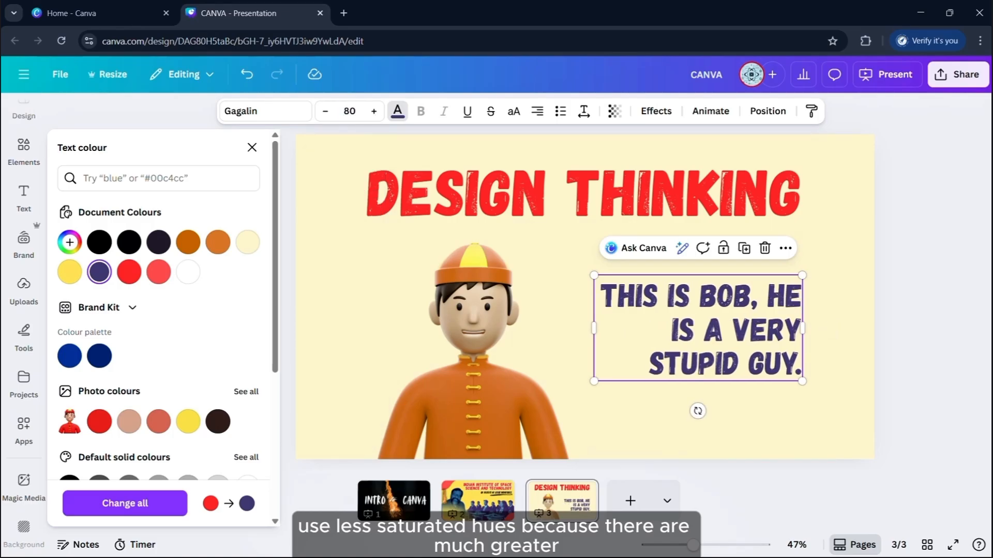
click(668, 347)
drag(541, 340, 541, 341)
click(863, 330)
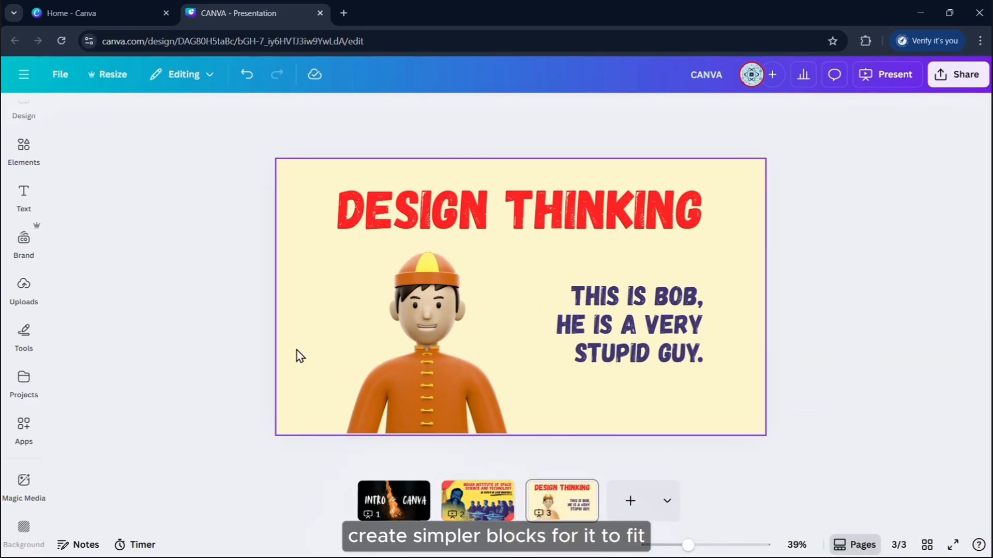
Search elements for 'curve fills' and add the curved arrow graphic
click(24, 151)
click(128, 114)
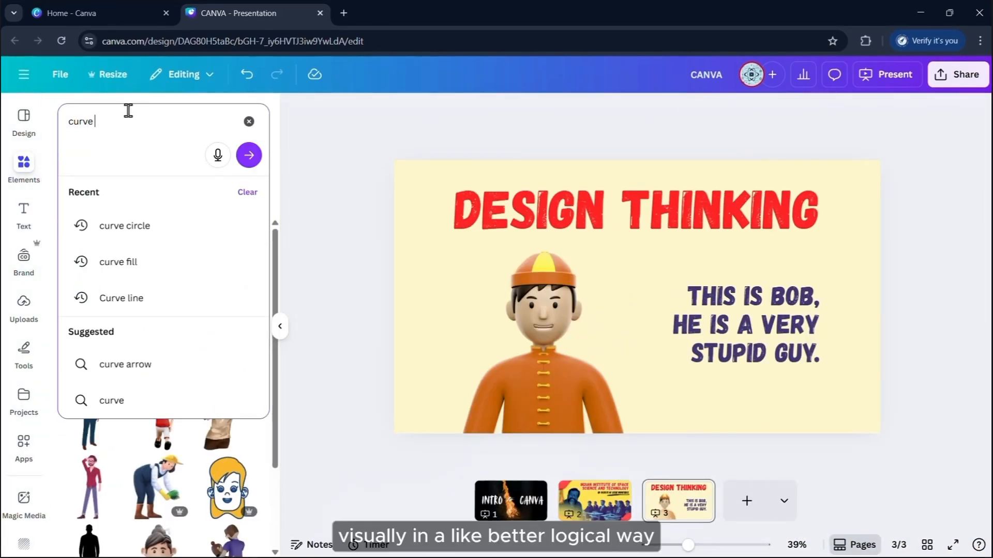
key(Return)
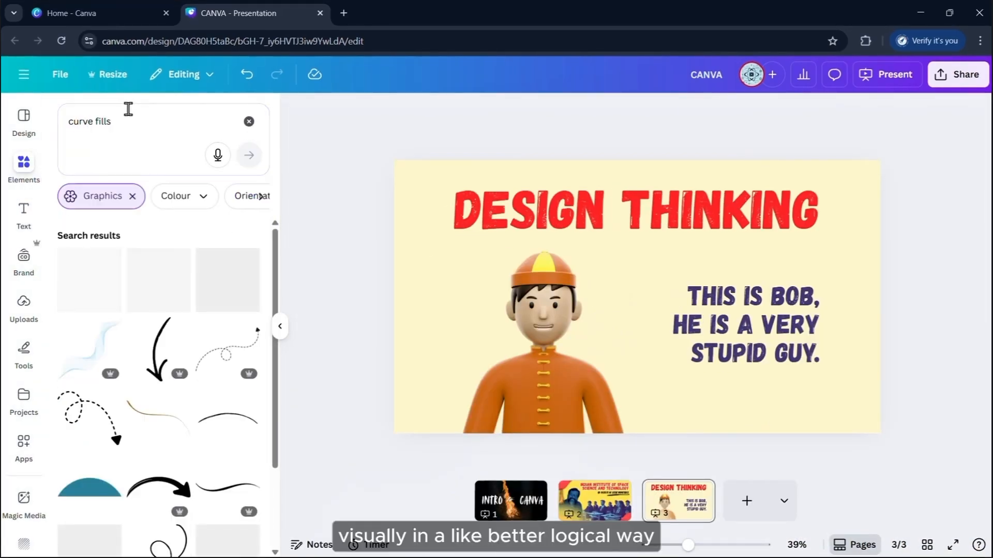
scroll(153, 403, down, 2)
scroll(154, 404, down, 1)
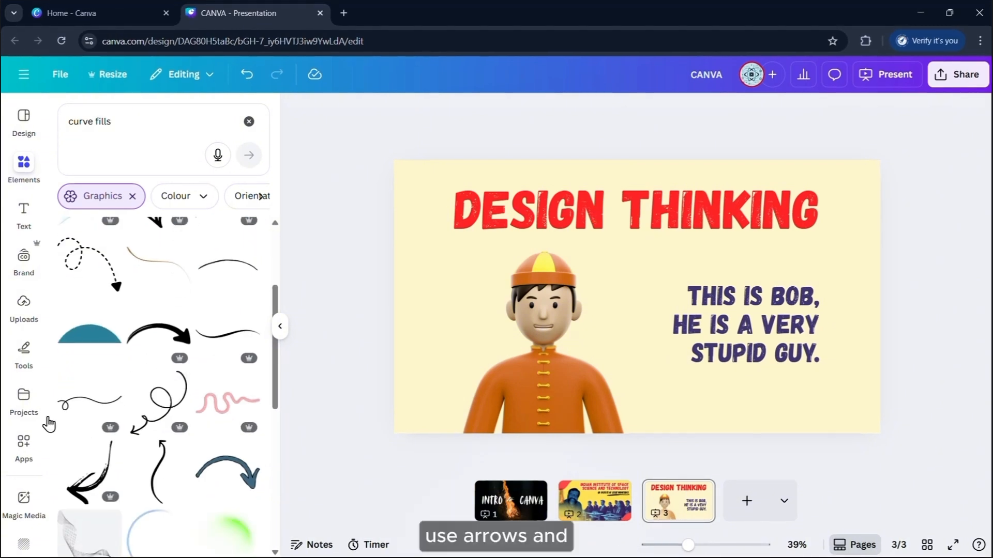
click(77, 495)
Shrink and rotate the arrow so it points from the caption to the man's head
drag(676, 352, 650, 312)
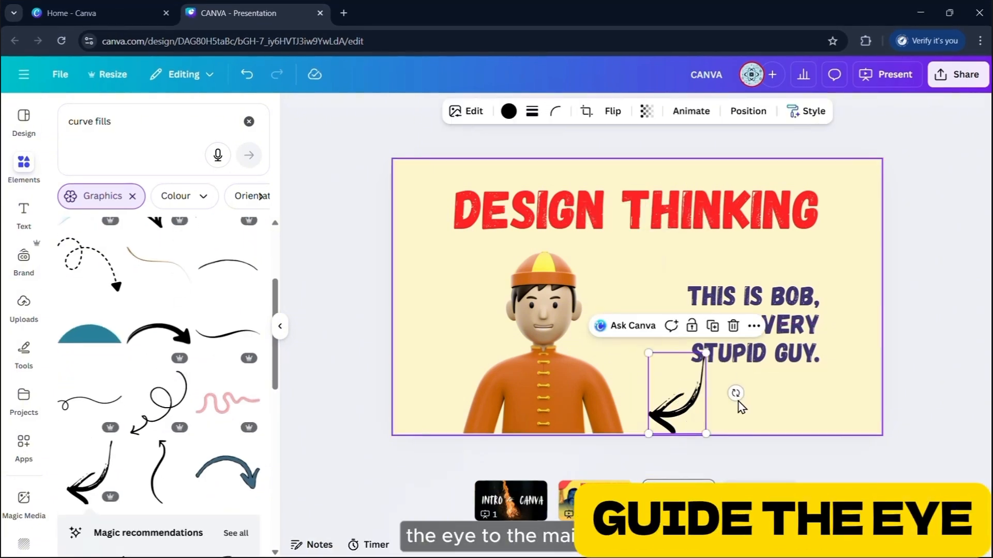
drag(680, 387, 673, 386)
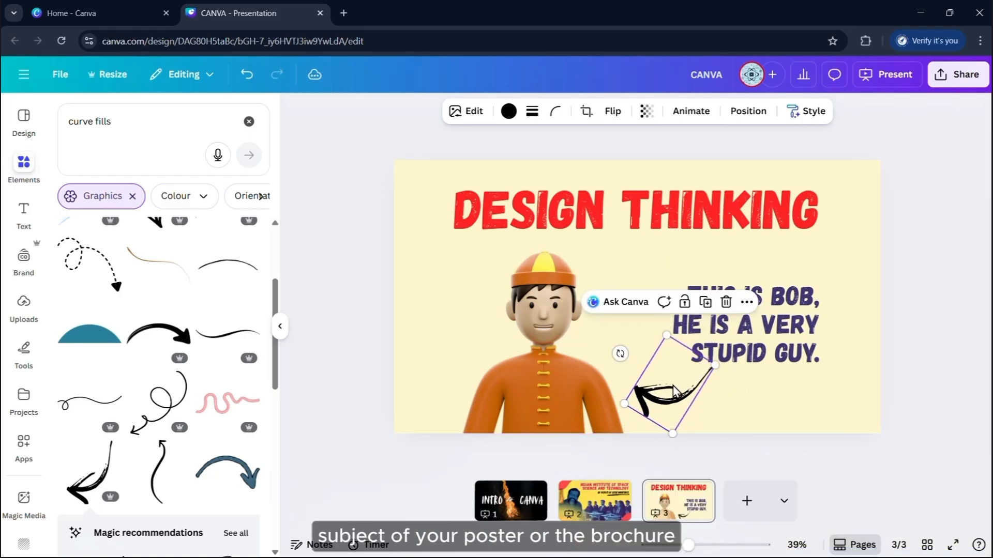
drag(620, 353, 633, 339)
click(974, 261)
drag(667, 399, 653, 284)
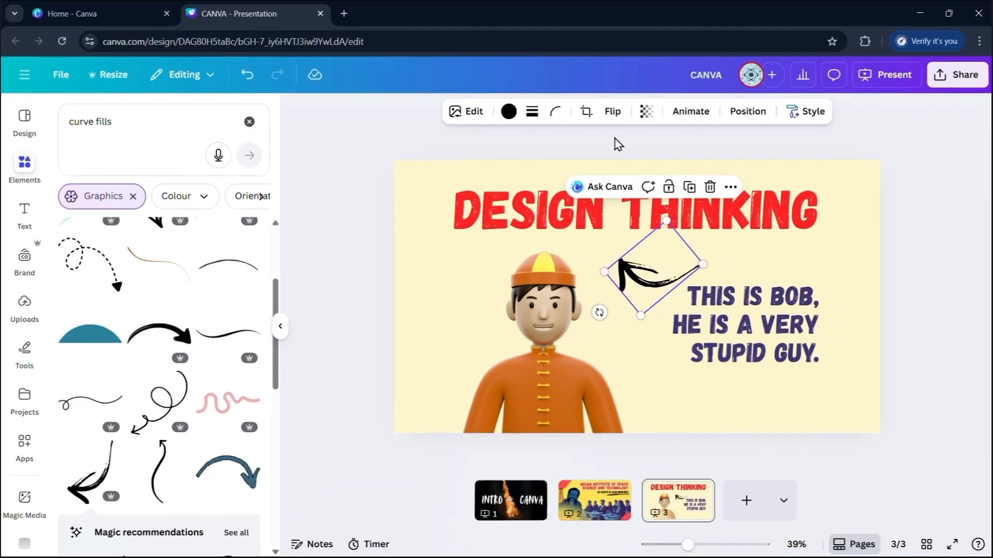
drag(599, 313, 597, 227)
drag(653, 277, 629, 284)
click(421, 248)
Change the elements search to just 'curve'
double_click(161, 127)
key(BackSpace)
key(Return)
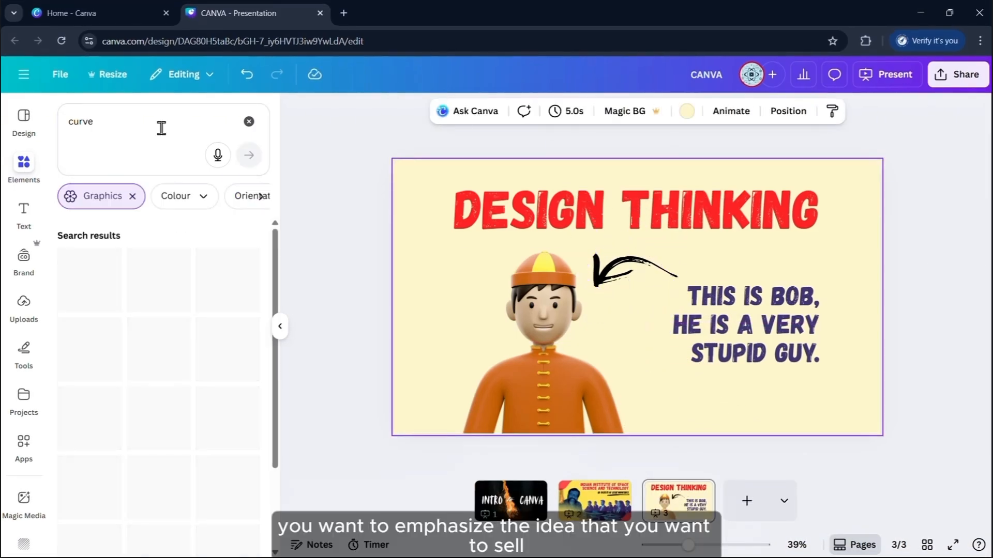
Add the black curve, stretch it across the slide, recolour it yellow and send it to the back
click(150, 371)
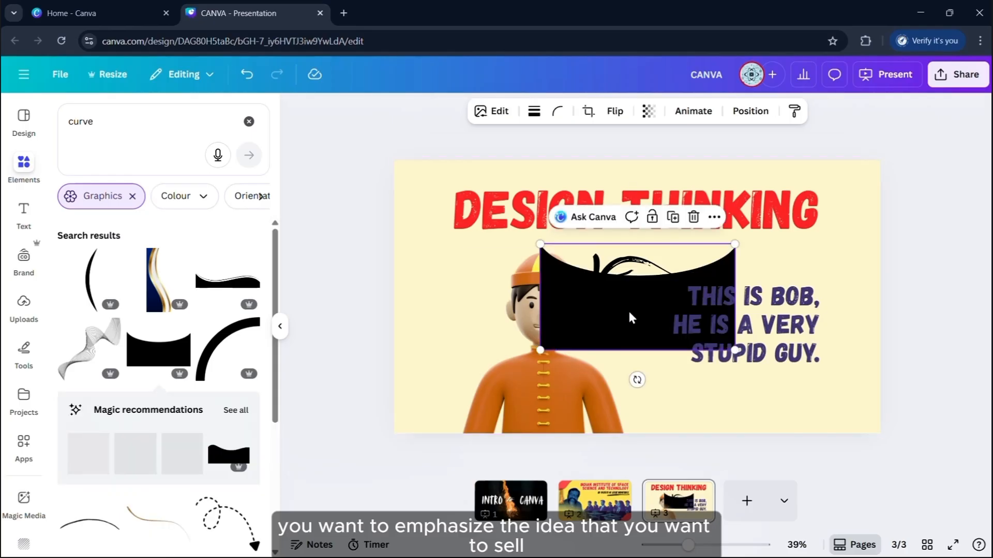
drag(621, 292, 483, 321)
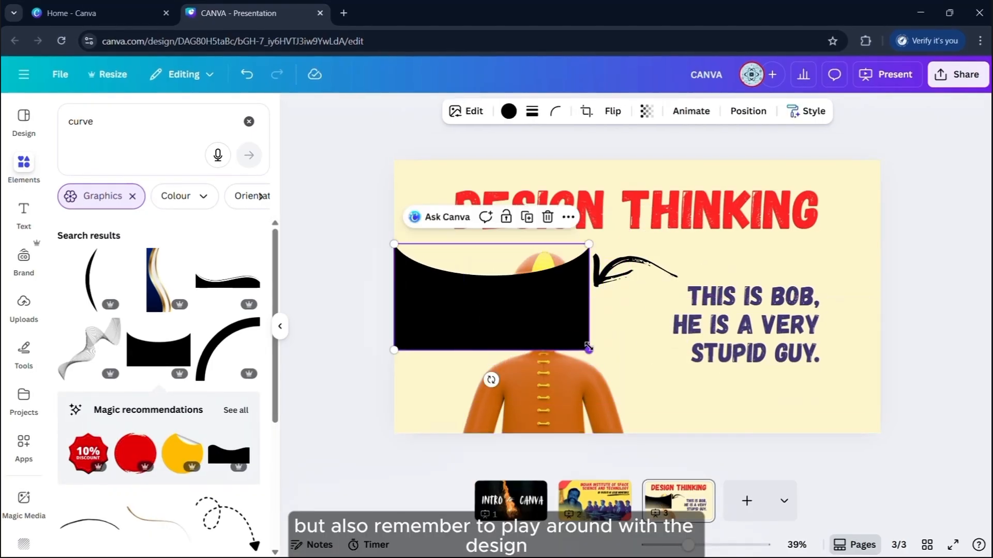
drag(589, 349, 901, 453)
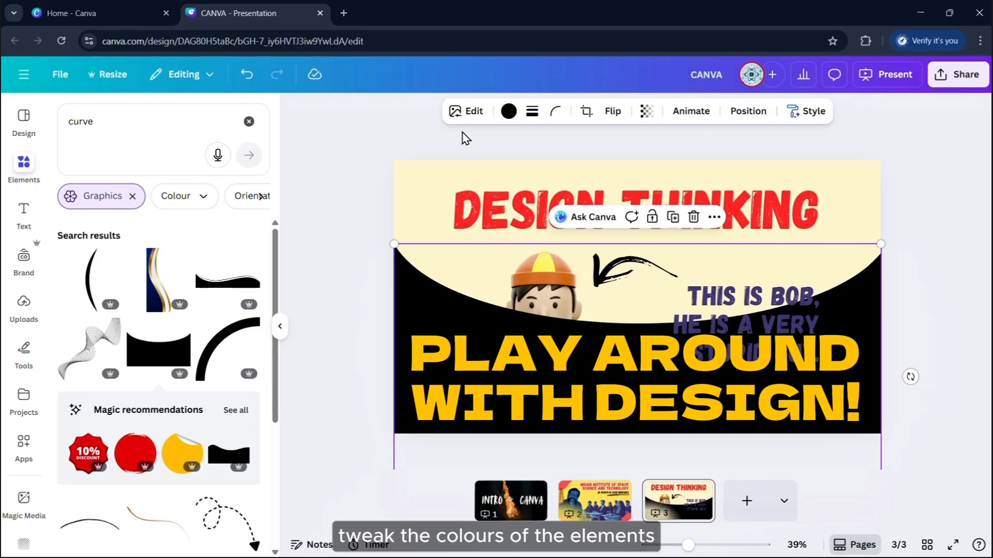
click(509, 111)
click(70, 236)
click(97, 238)
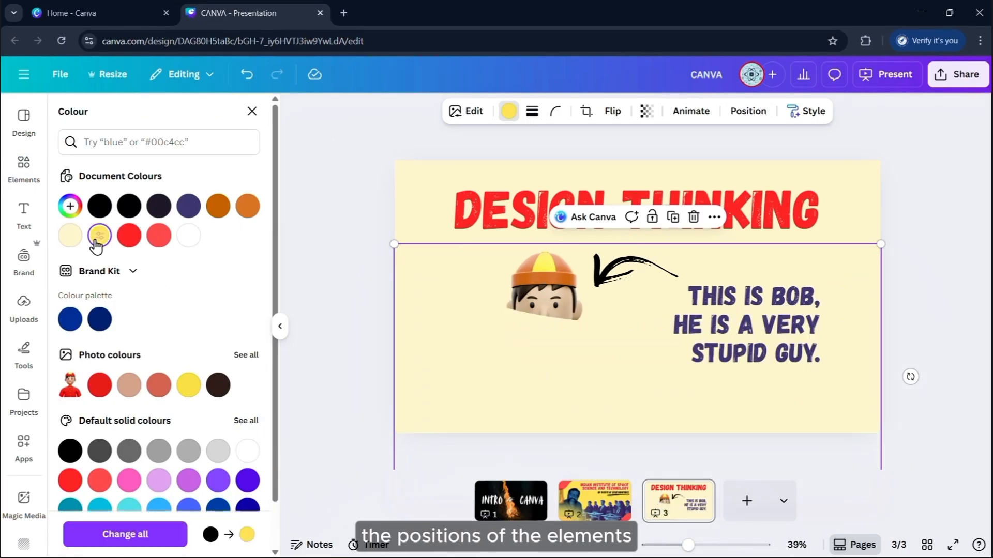
click(748, 111)
click(215, 209)
Move the THIS IS BOB caption down-right and the arrow down toward Bob
drag(784, 300, 807, 354)
drag(635, 269, 644, 329)
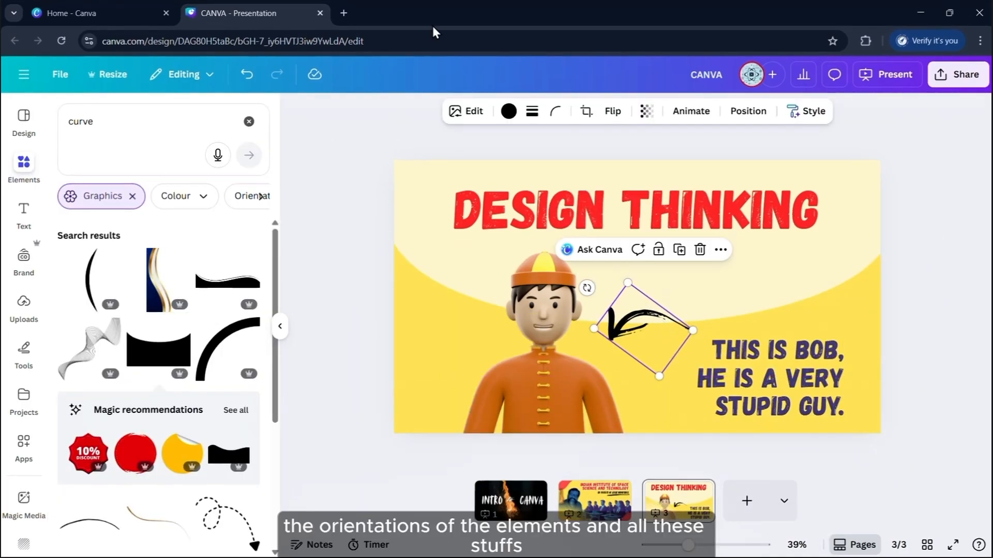
click(915, 304)
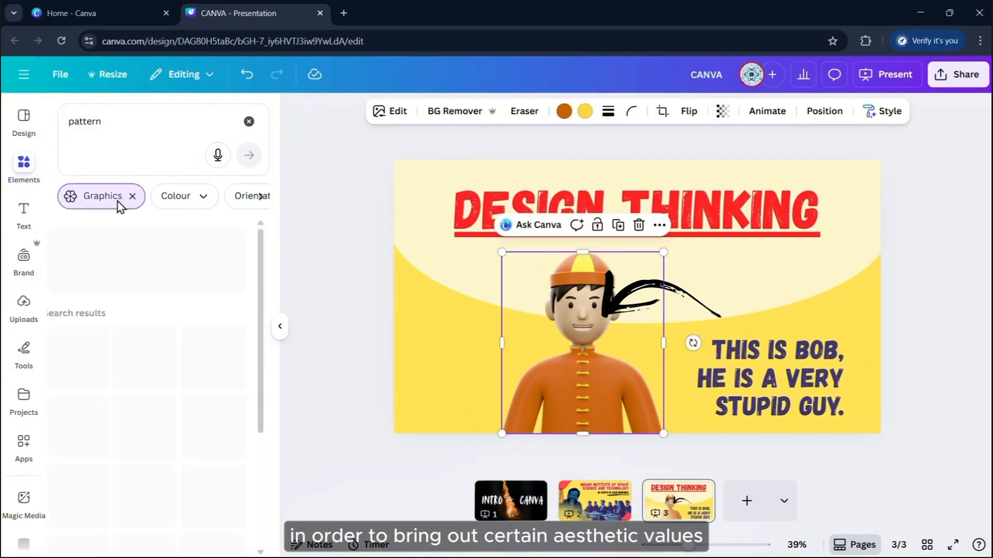
Add the triangle pattern strip, rotate it vertical and place a copy on the left edge
scroll(207, 334, down, 5)
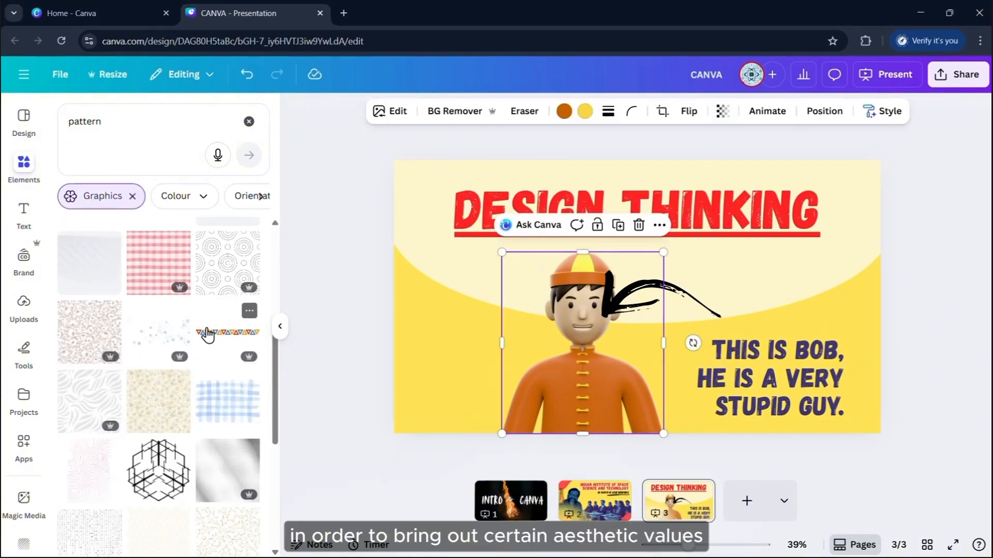
click(215, 333)
click(280, 327)
drag(507, 344, 509, 227)
drag(528, 413, 513, 244)
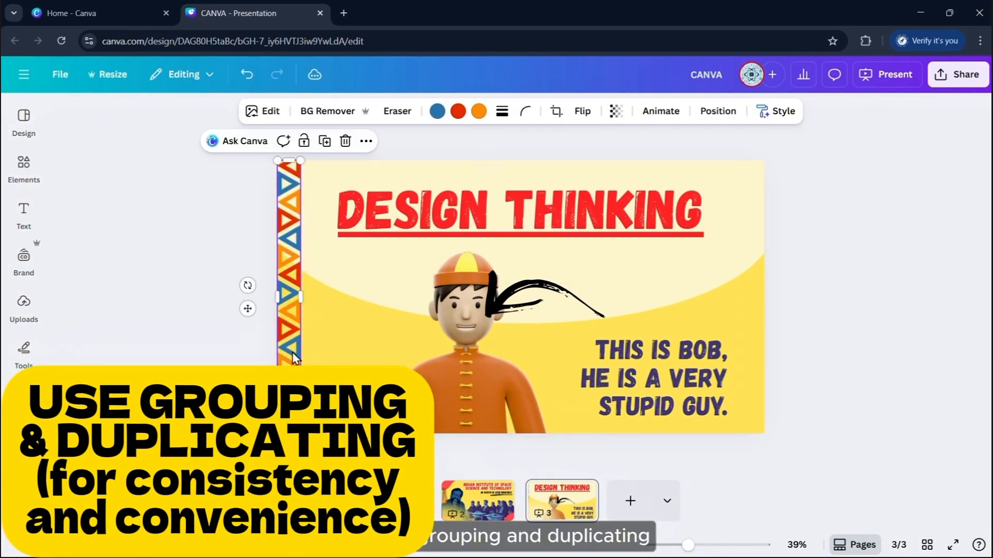
key(ctrl+d)
drag(296, 359, 383, 357)
Rotate copies horizontal and stretch them along the remaining edges to complete the border
click(583, 111)
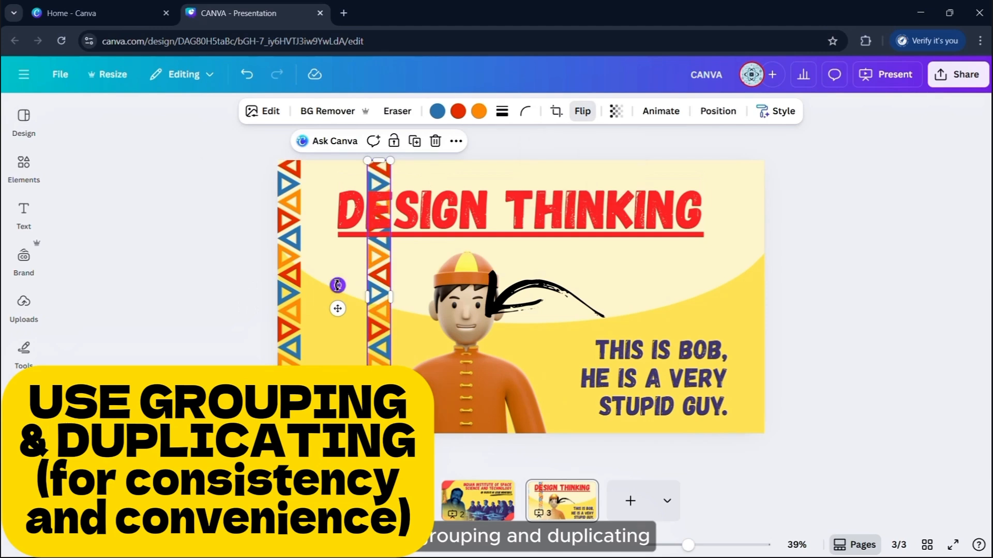
drag(337, 285, 399, 49)
drag(409, 297, 469, 421)
drag(578, 421, 499, 428)
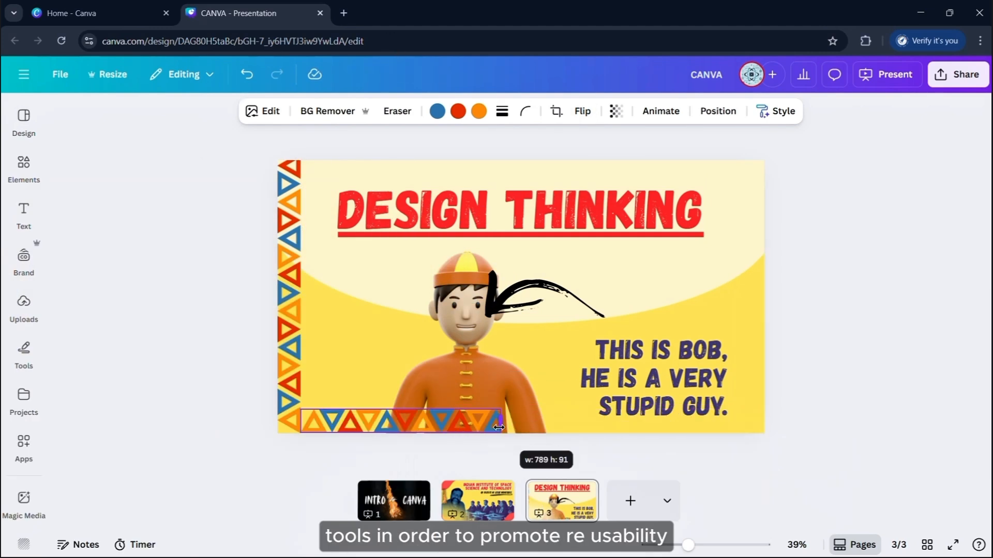
drag(668, 423, 666, 423)
drag(651, 424, 271, 437)
click(926, 455)
click(496, 427)
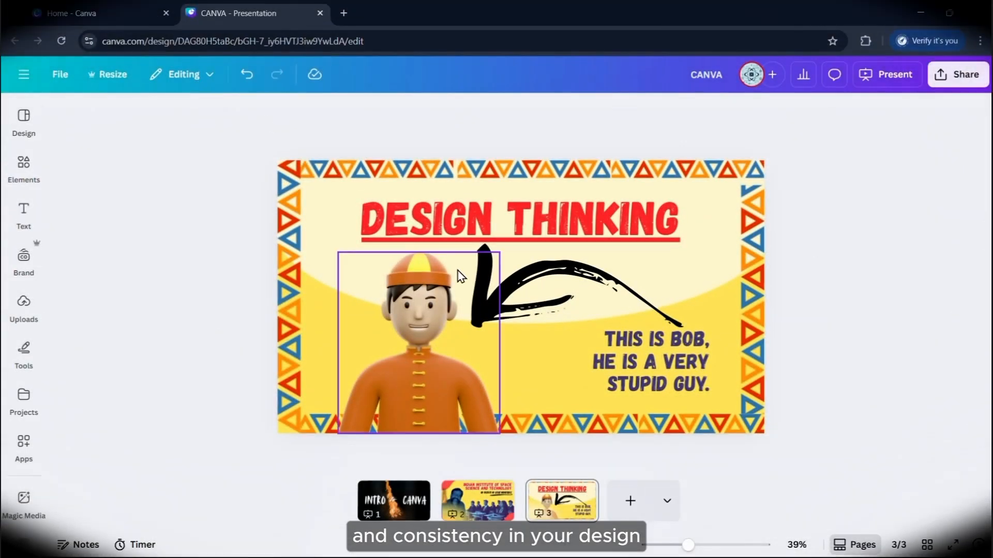
click(24, 76)
click(25, 81)
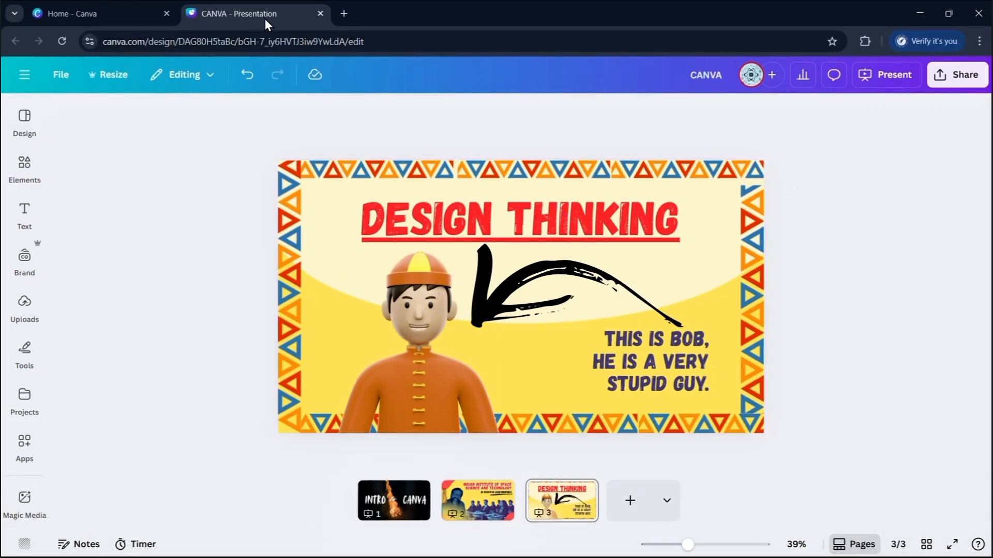
Close the presentation and go to the Templates section on the Home page
click(321, 14)
scroll(508, 317, up, 5)
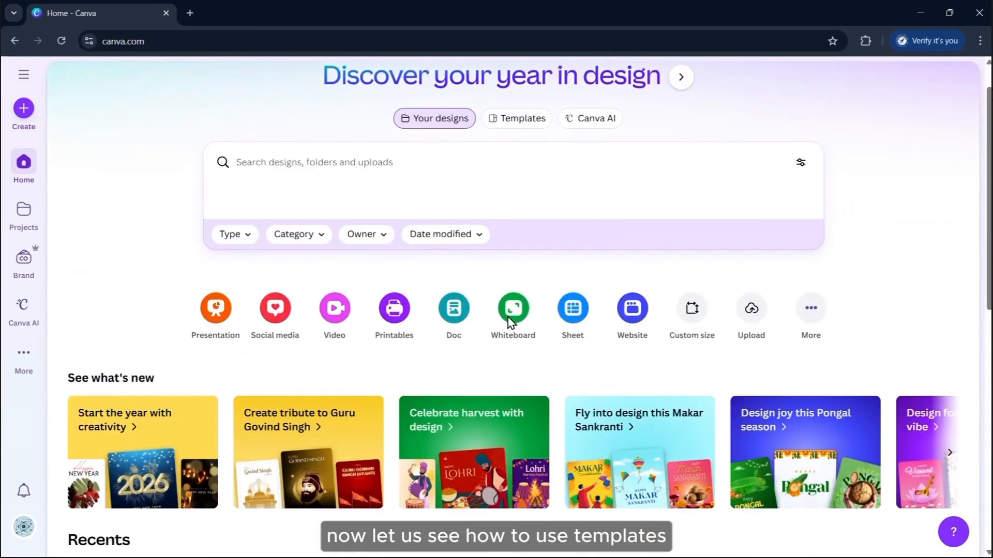
scroll(497, 265, up, 1)
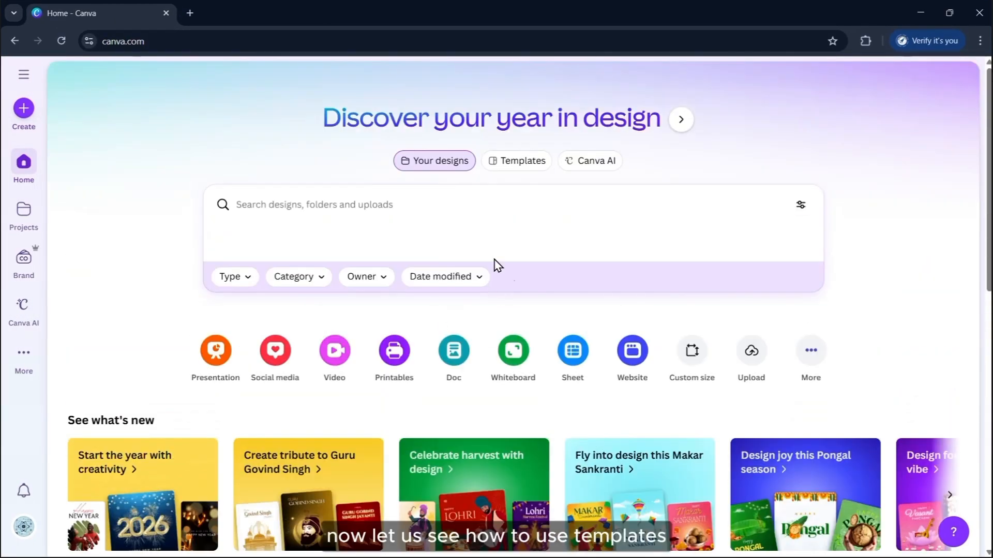
click(526, 164)
scroll(526, 165, down, 2)
scroll(377, 278, down, 9)
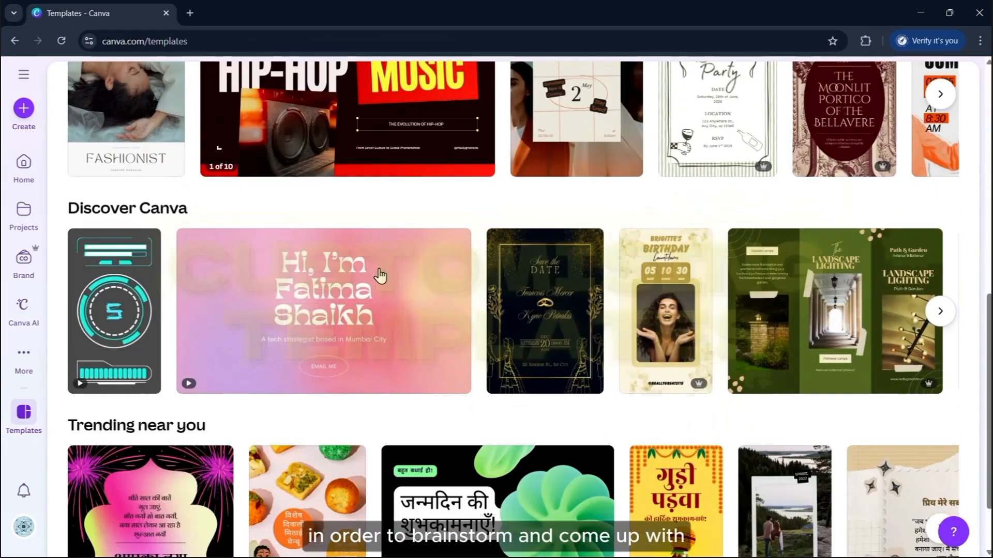
scroll(381, 275, up, 9)
Search templates for 'sch' and open the Back To School watercolor template for editing
click(379, 204)
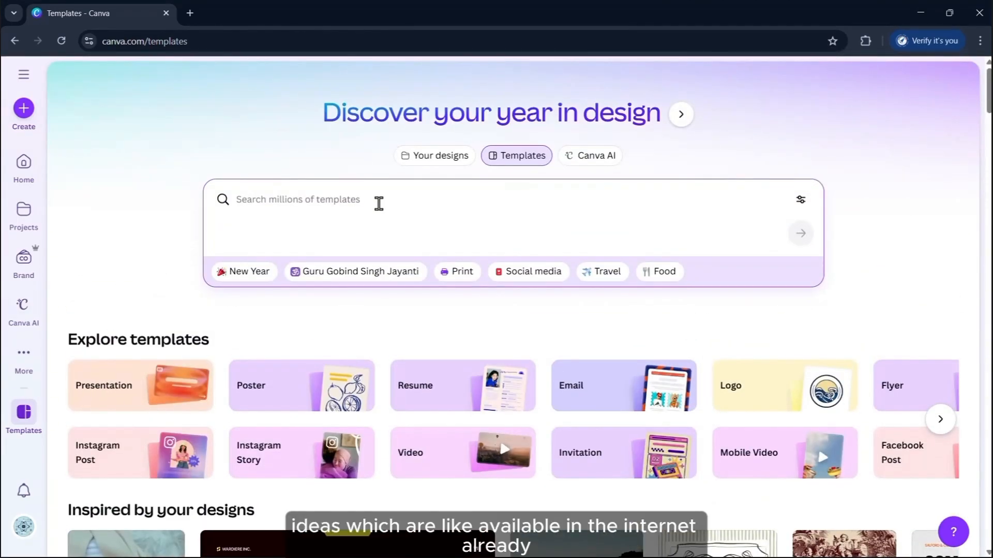
text(school)
key(Return)
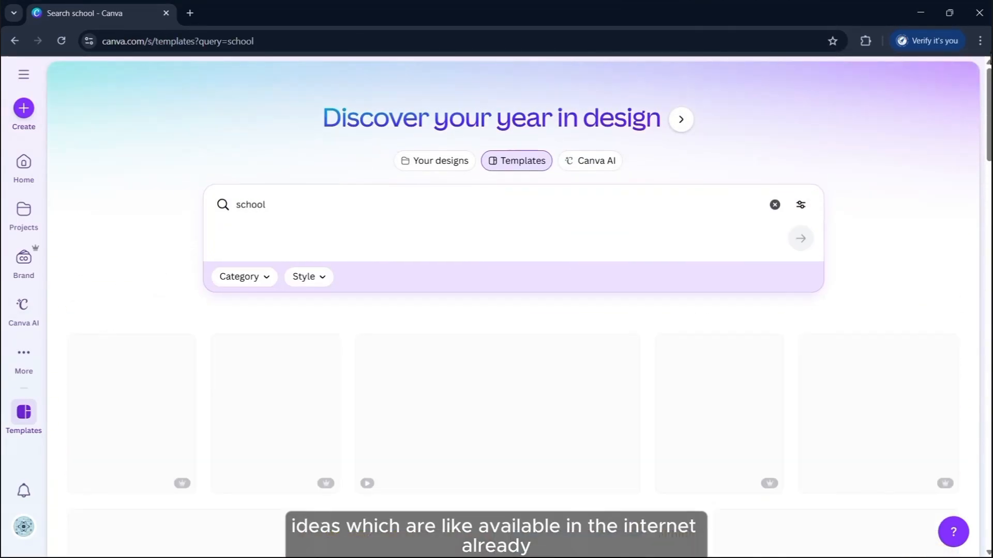
scroll(775, 282, down, 10)
scroll(797, 278, down, 5)
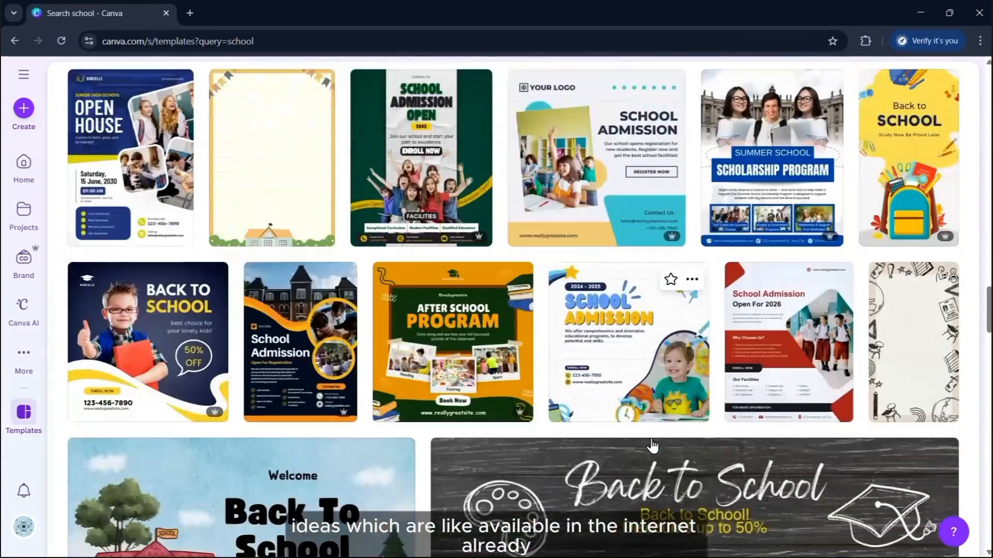
click(317, 388)
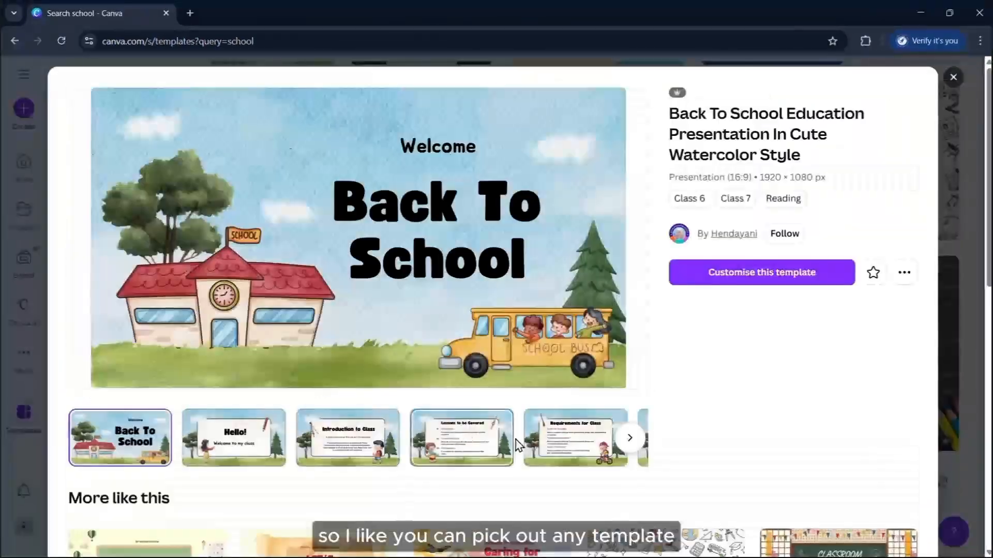
click(759, 279)
Close the old search tab, select the Back To School title and flip the school bus
click(167, 12)
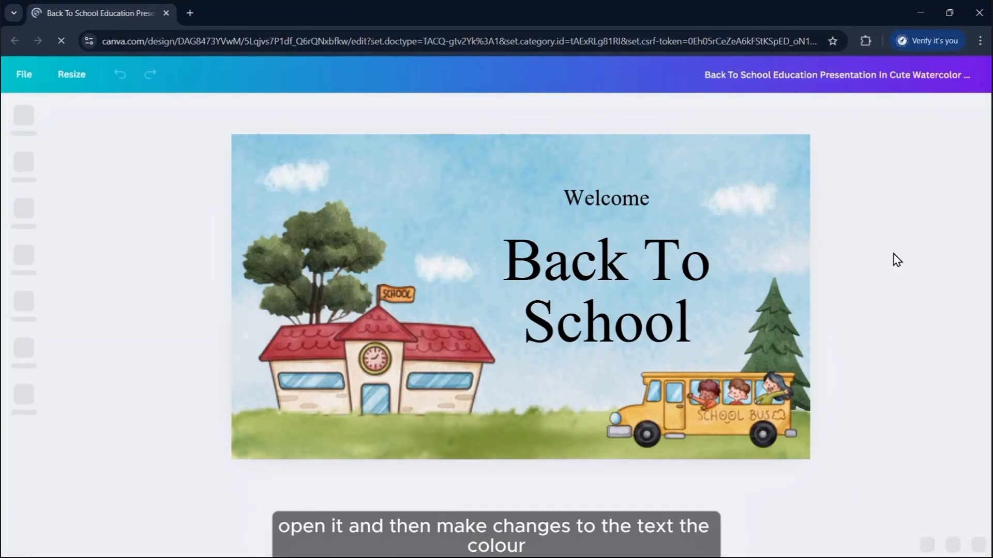
triple_click(647, 312)
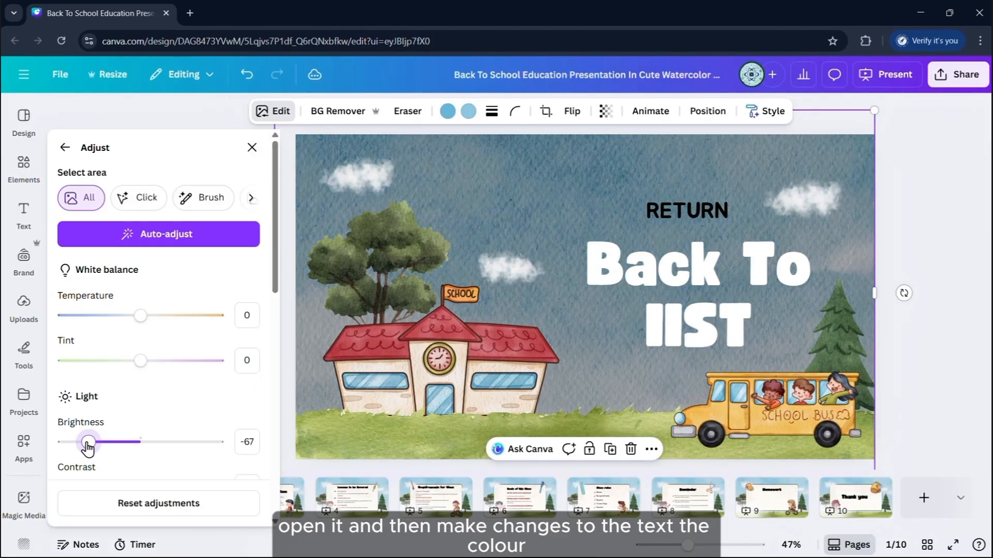
click(550, 111)
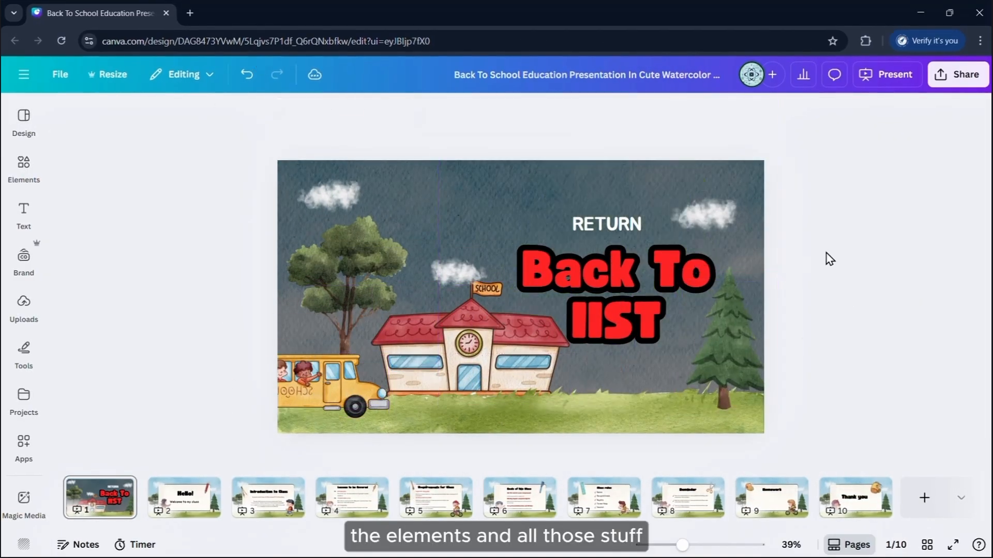
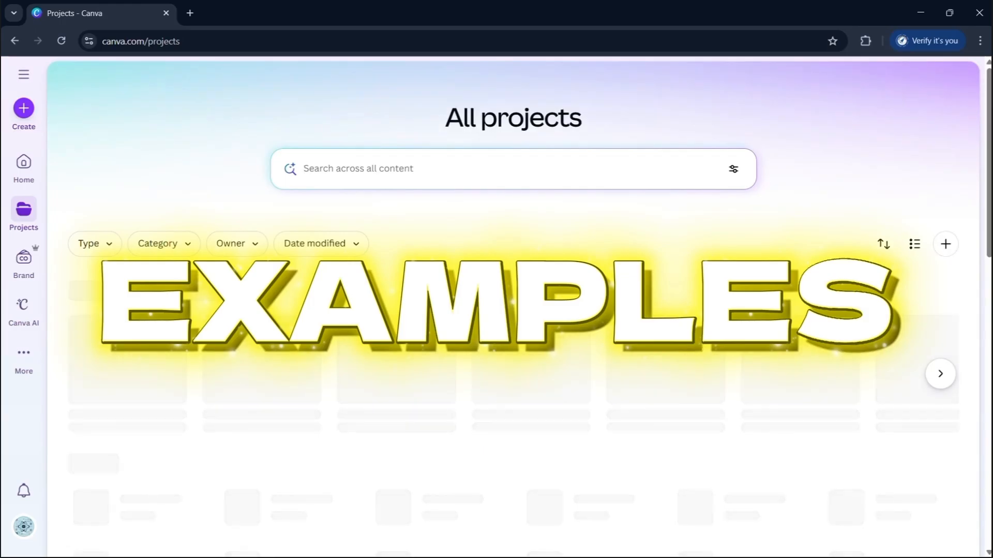
Open the OriDojo presentation and the Art workshop brochure from Recents, closing the untitled design
scroll(541, 269, down, 3)
scroll(538, 266, up, 2)
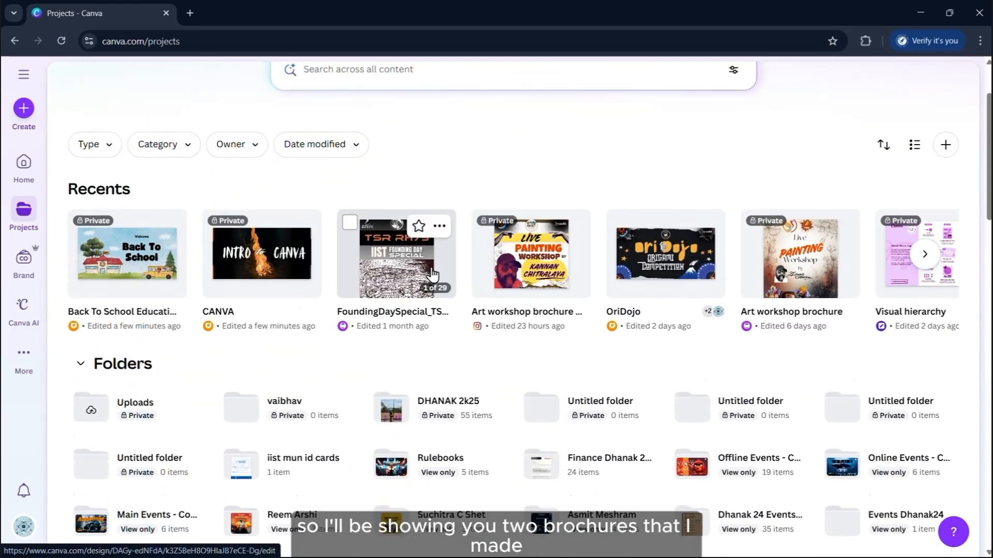
click(925, 267)
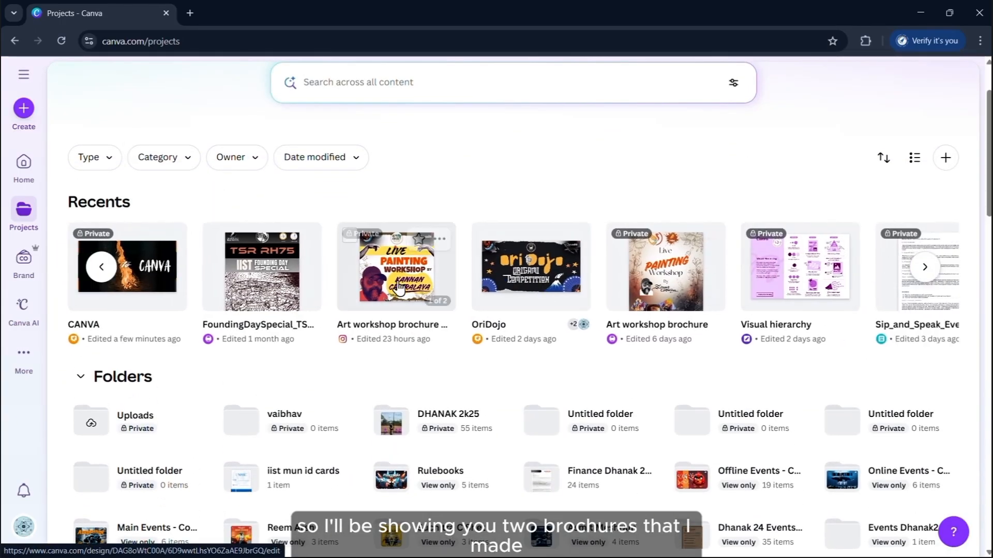
scroll(525, 293, right, 2)
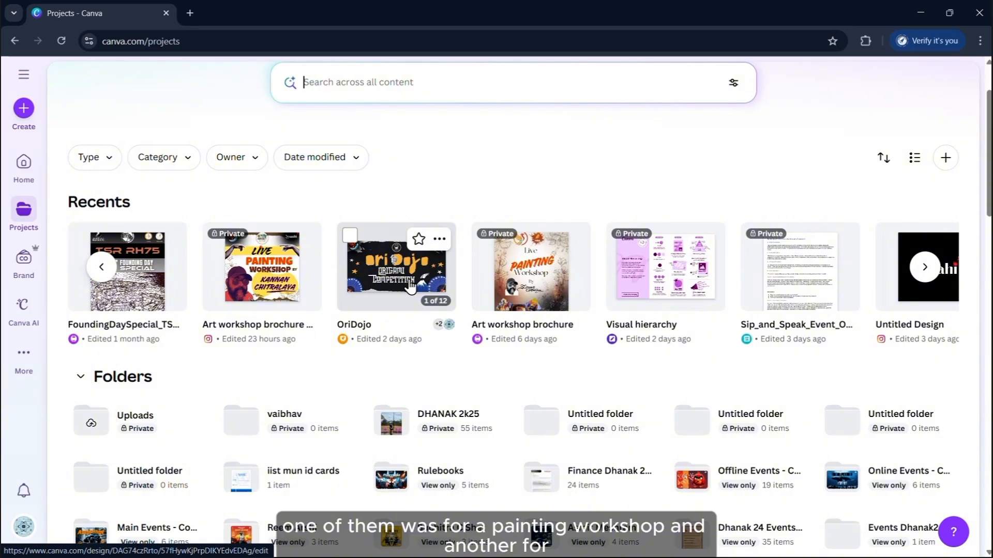
click(411, 286)
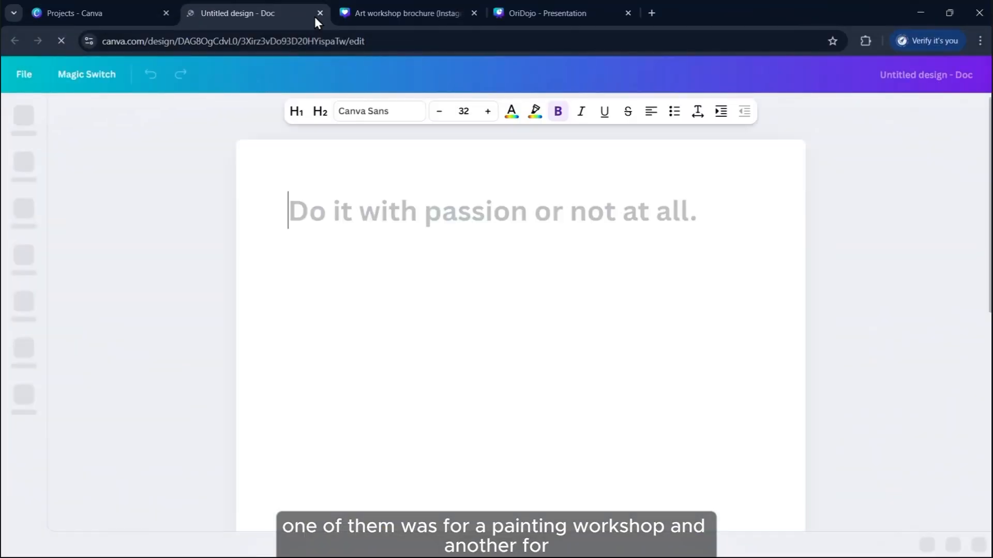
click(154, 19)
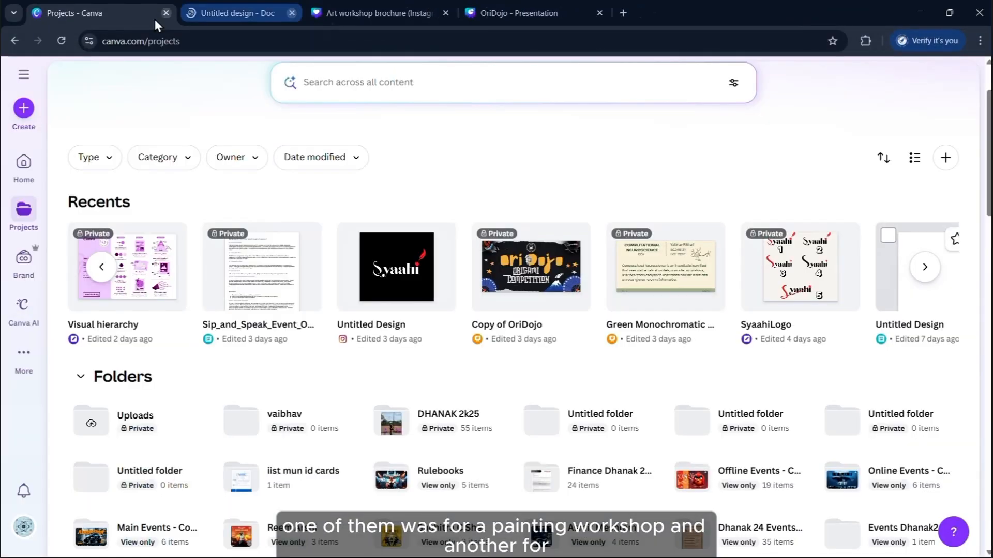
click(249, 19)
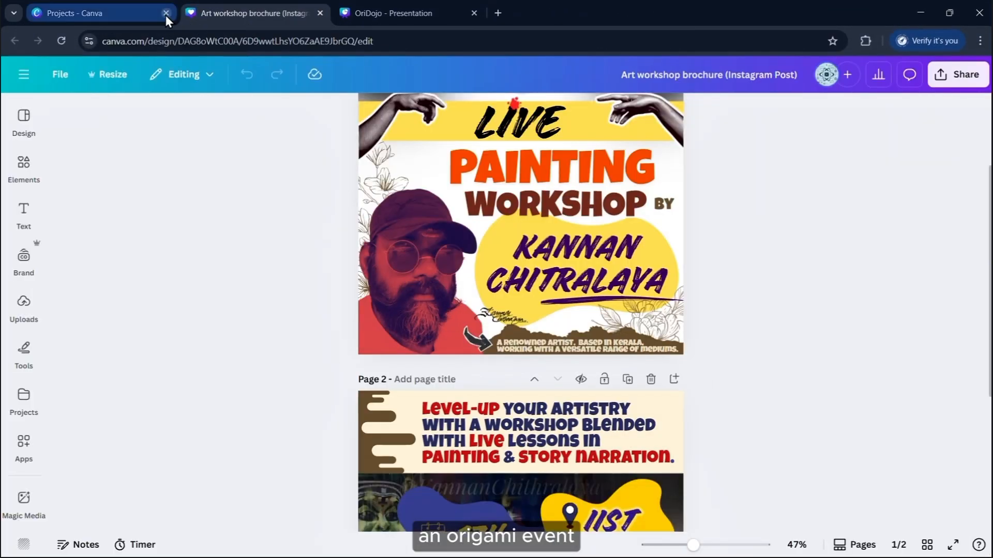
Close the projects list, try moving both hand graphics toward the title, then undo
click(165, 14)
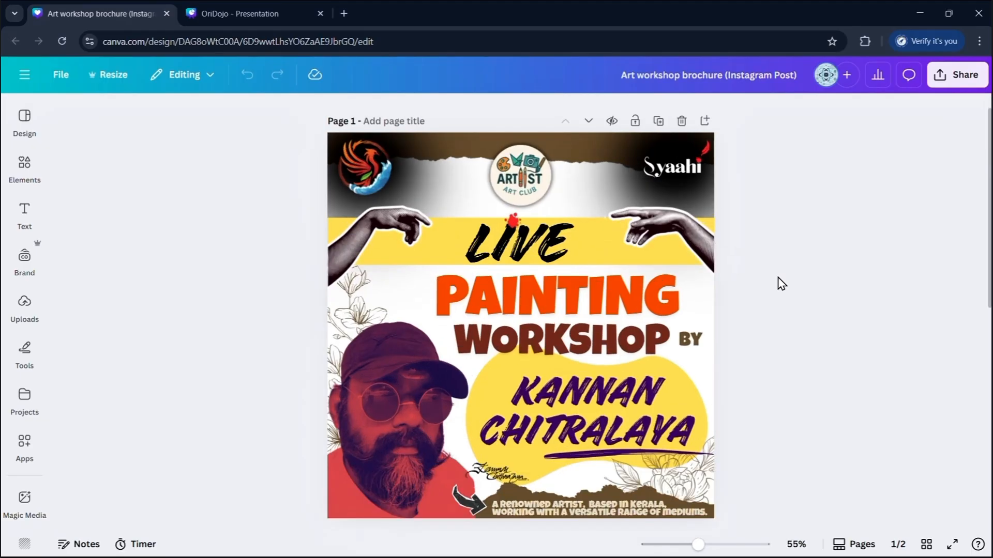
scroll(777, 283, up, 1)
scroll(804, 293, down, 3)
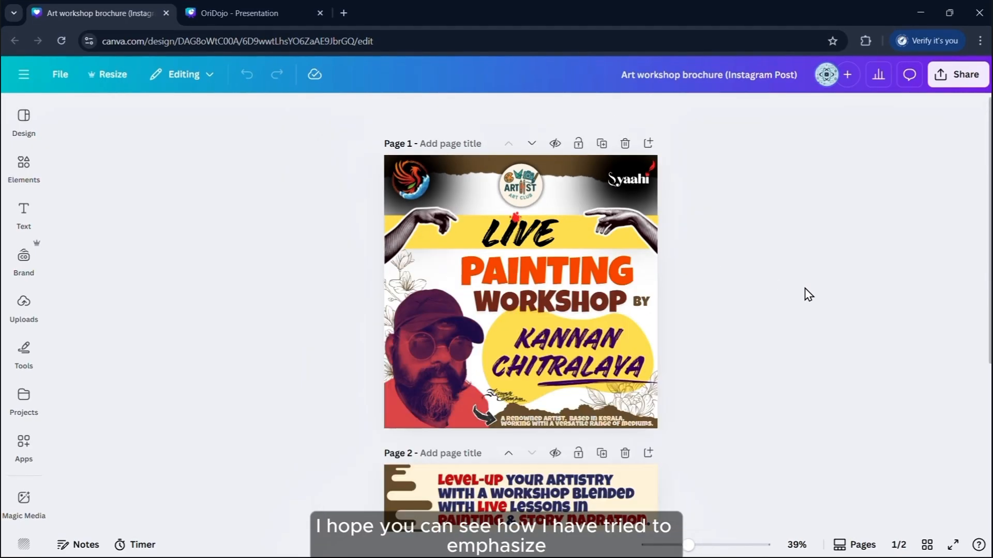
scroll(808, 294, up, 3)
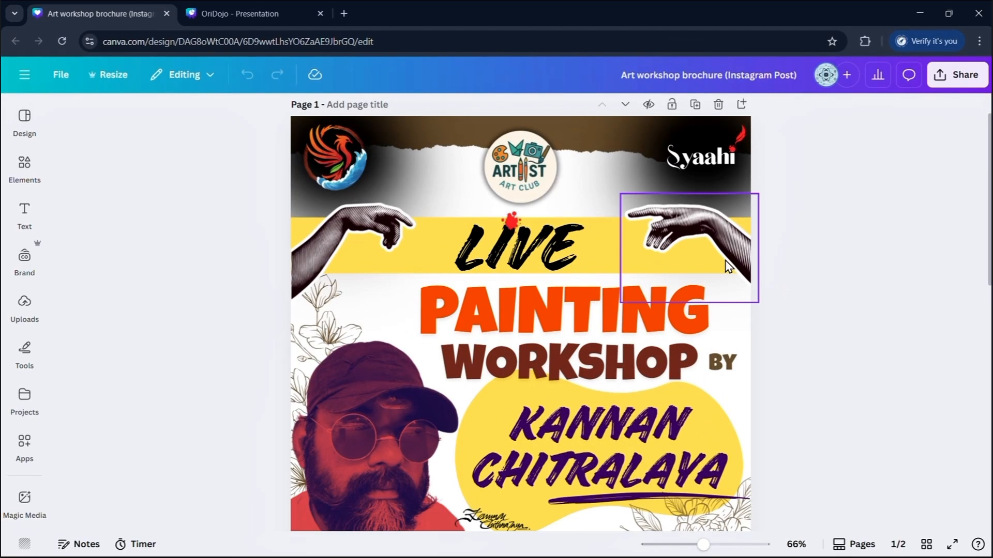
drag(724, 260, 535, 305)
drag(327, 255, 573, 275)
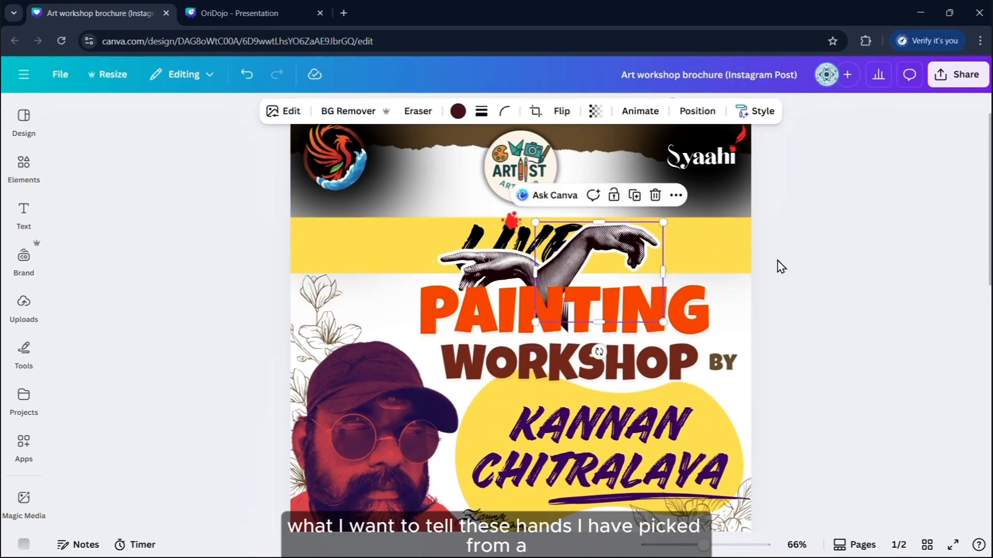
key(ctrl+z)
key(ctrl+z)
Look up images of The Creation of Adam painting on the web, then close the results
scroll(786, 264, down, 2)
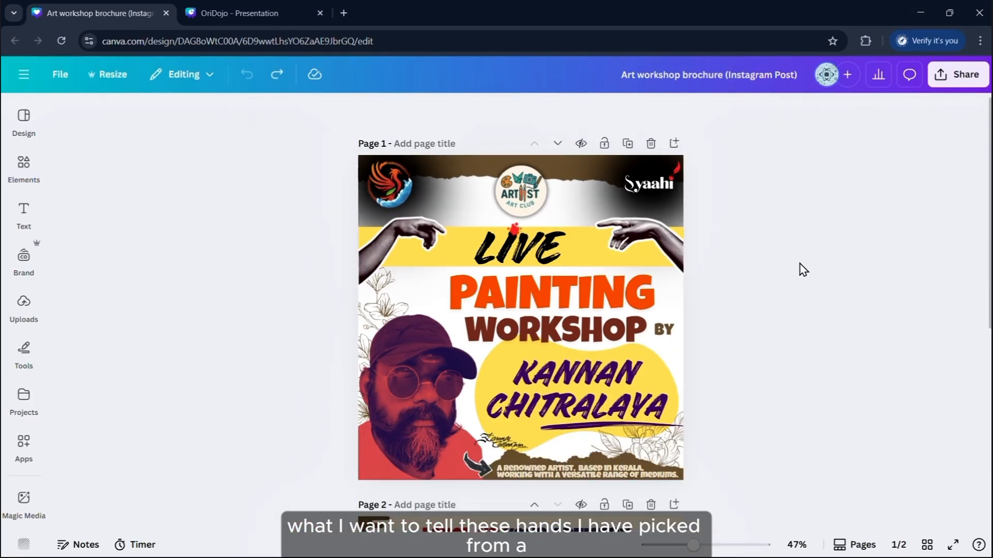
click(337, 21)
text(he creation of the man)
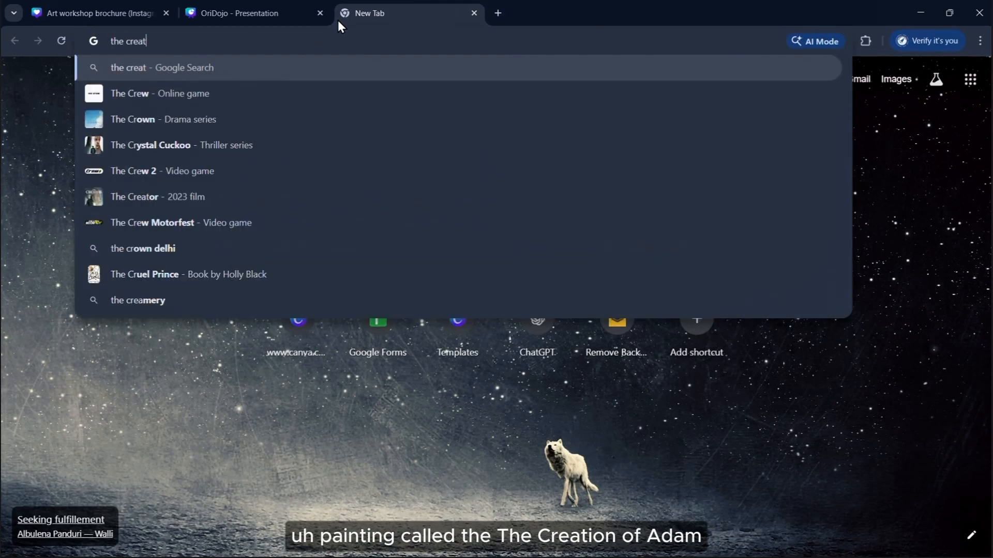
key(Return)
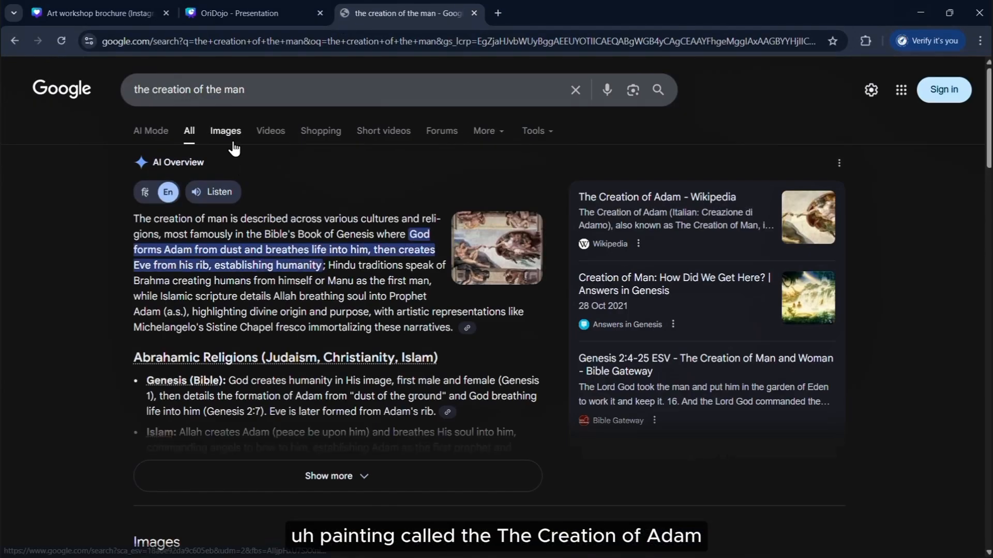
click(225, 131)
click(119, 262)
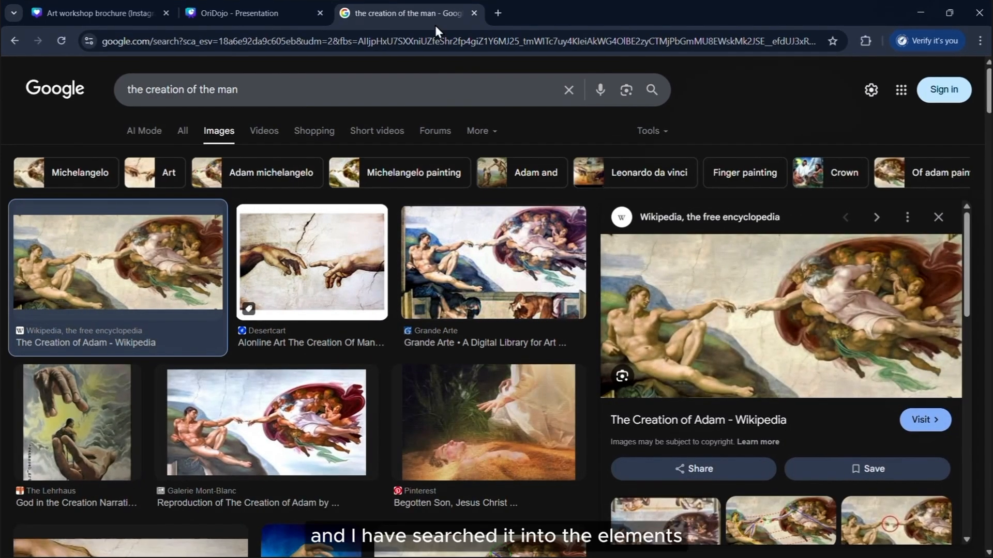
drag(395, 26, 439, 172)
click(856, 174)
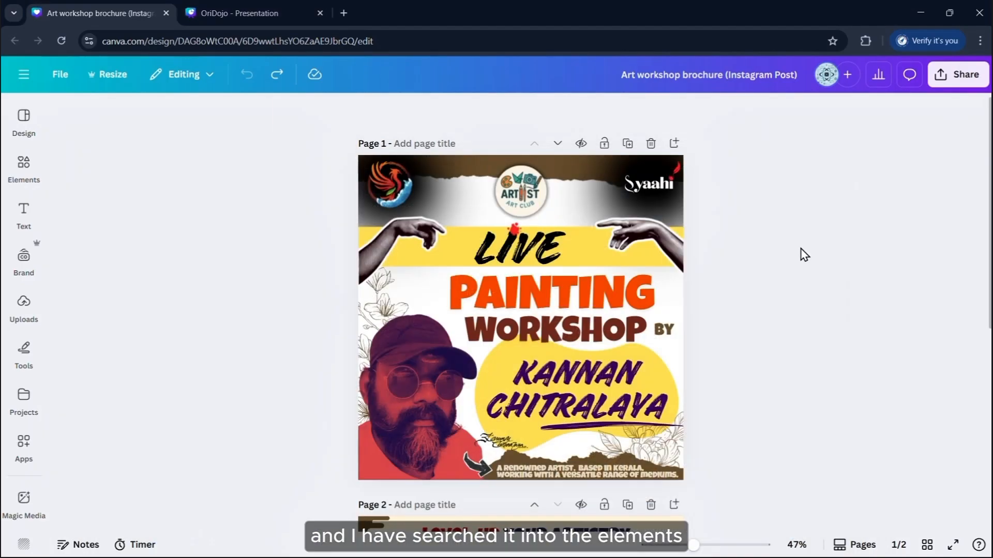
Try nudging the artist's name text, then undo the move
click(632, 401)
mouse_move(632, 401)
mouse_down()
mouse_move(628, 411)
mouse_move(666, 435)
mouse_up()
key(ctrl+z)
key(ctrl+z)
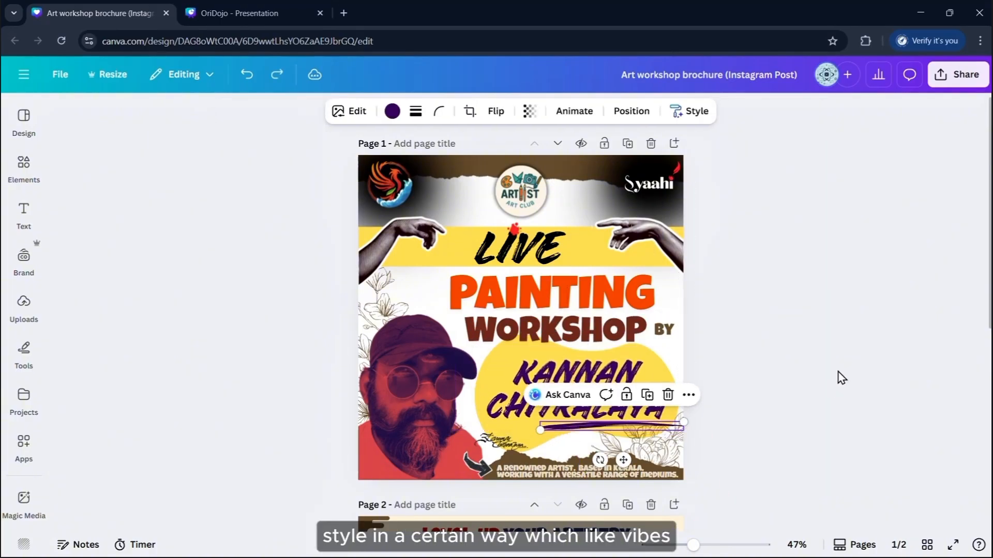
click(836, 377)
Compare the portrait photo's duotone set to None and to the red Cherry option
click(462, 439)
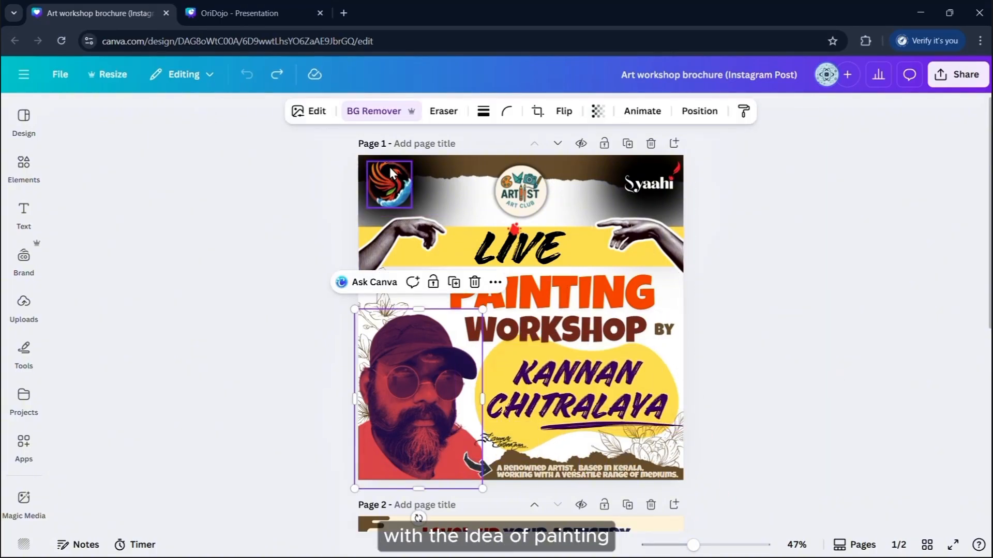
click(309, 110)
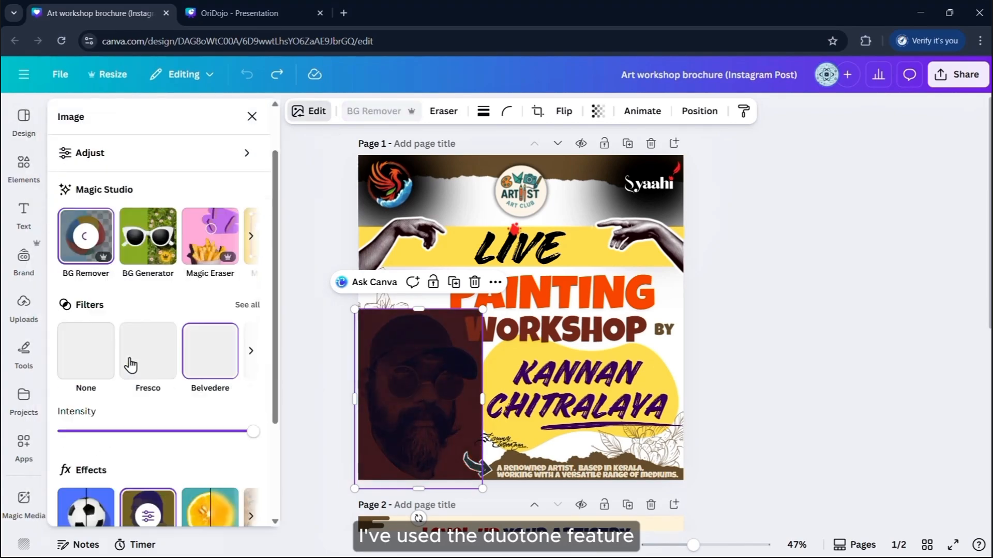
scroll(129, 361, down, 2)
click(149, 453)
click(103, 191)
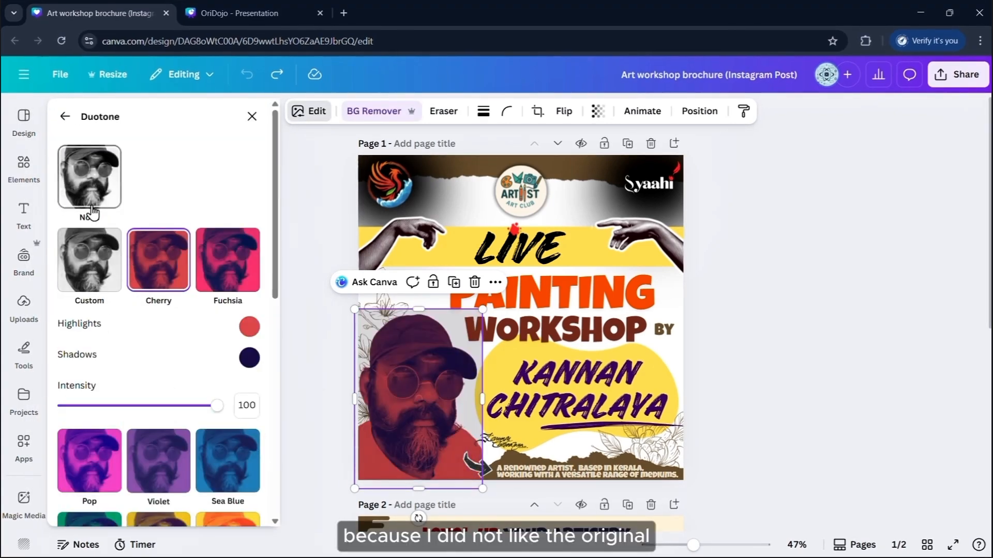
click(131, 268)
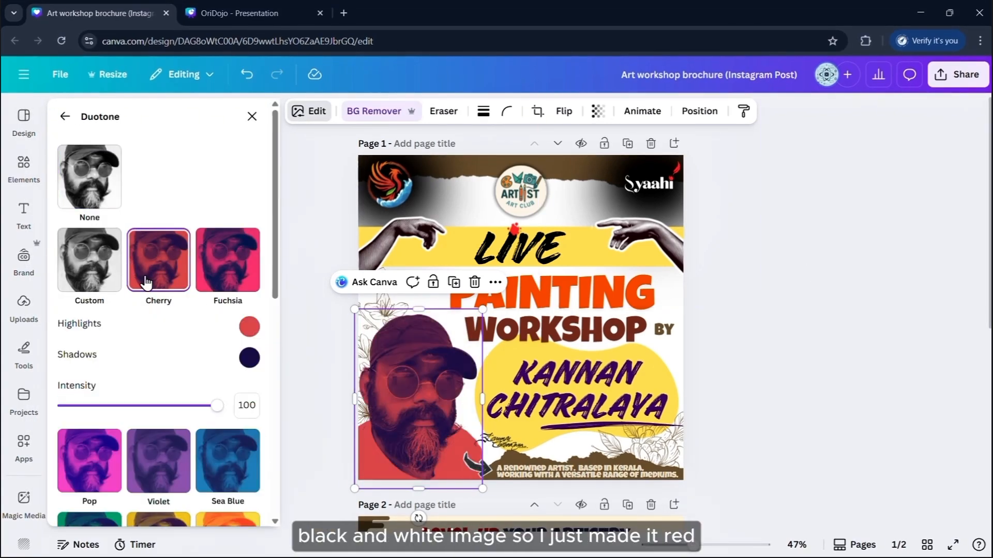
key(ctrl+z)
key(ctrl+z)
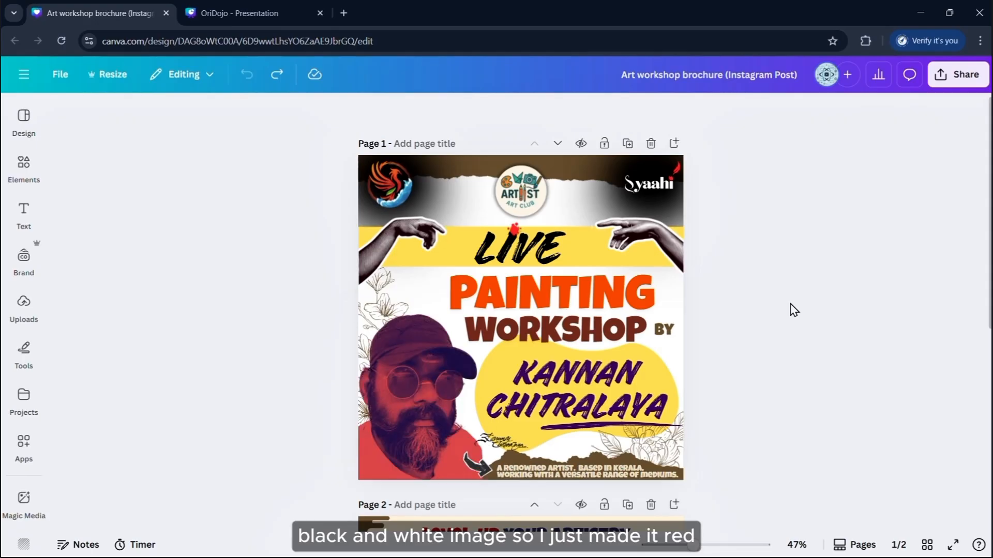
Scroll through the brochure pages and close the brochure tab
scroll(795, 312, down, 1)
scroll(794, 312, up, 1)
scroll(798, 319, down, 6)
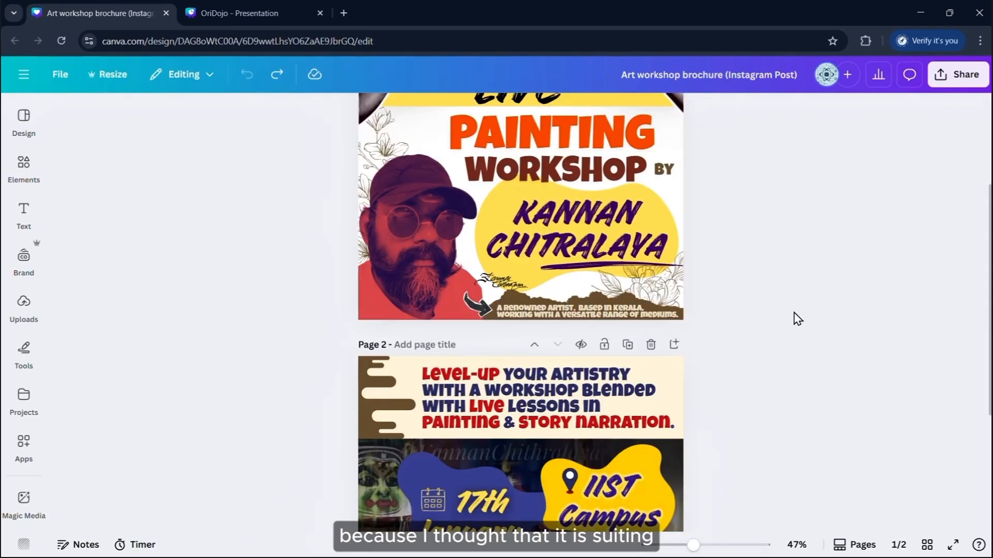
scroll(821, 344, down, 1)
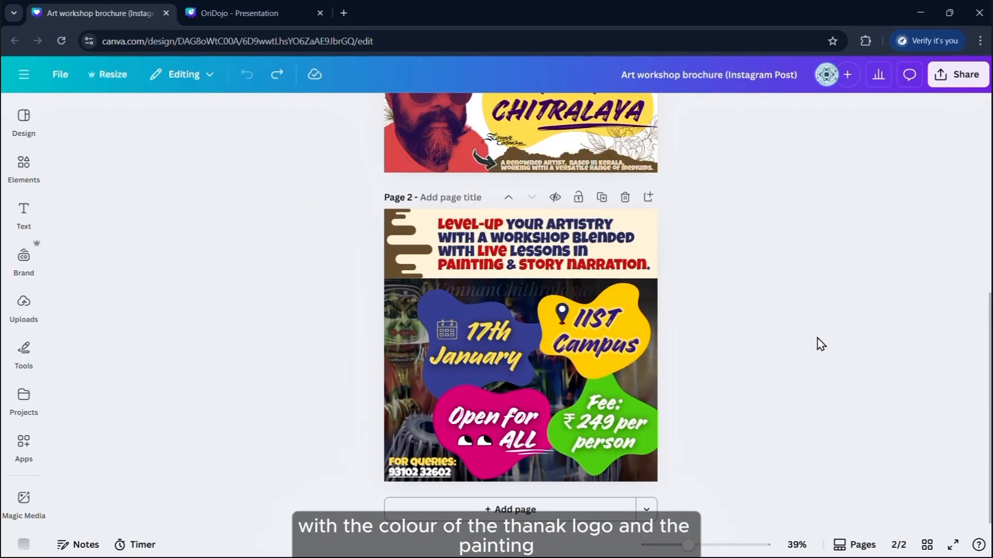
scroll(821, 344, up, 1)
scroll(815, 347, down, 2)
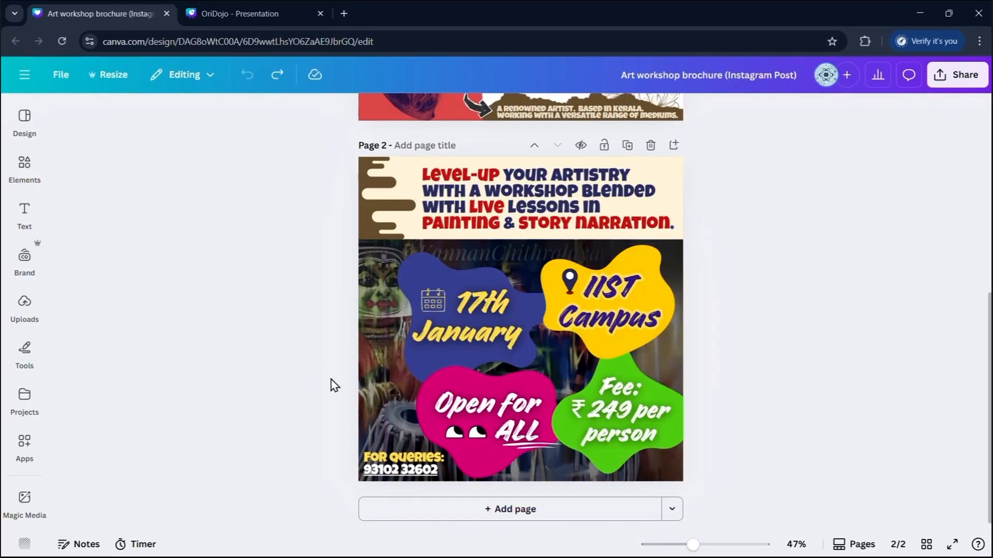
scroll(820, 377, up, 1)
scroll(818, 380, down, 1)
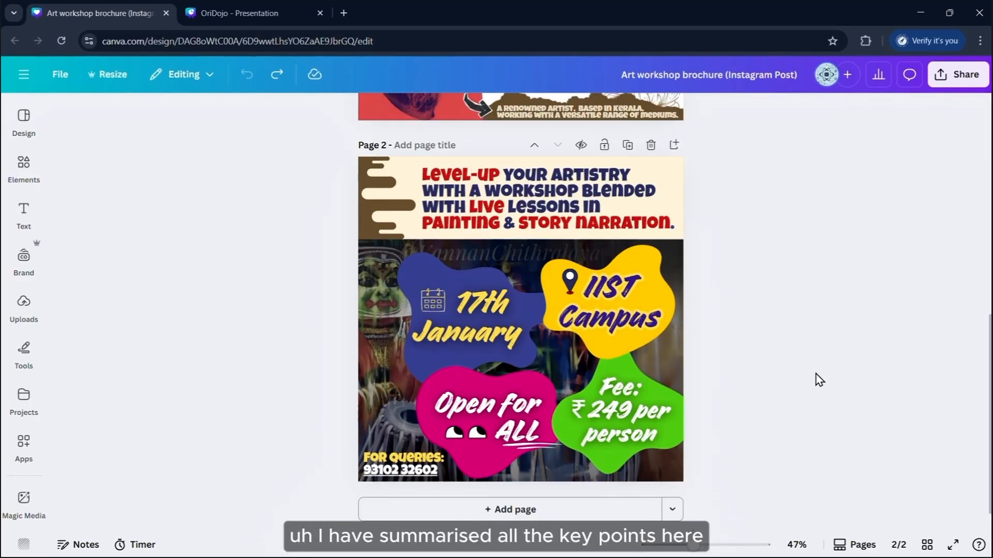
scroll(796, 380, down, 1)
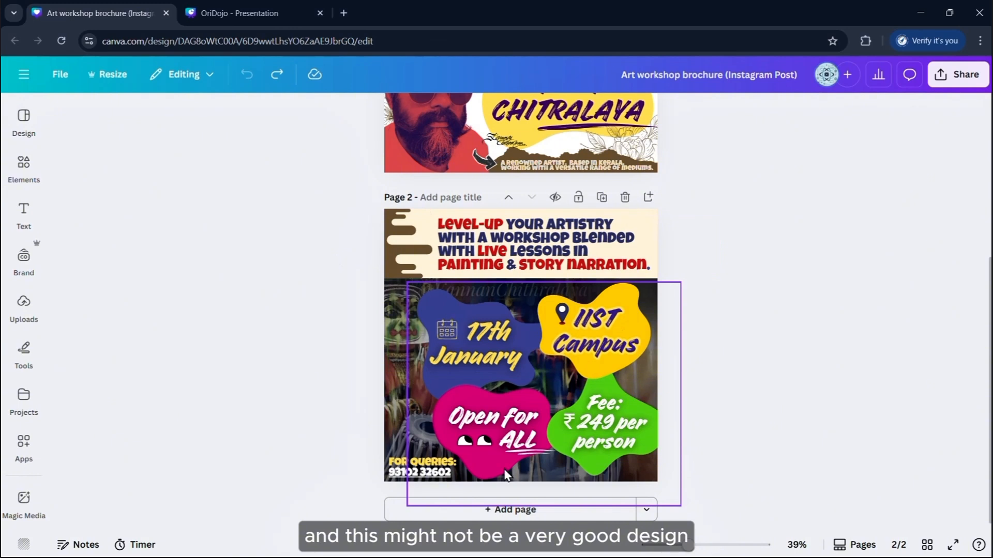
click(167, 13)
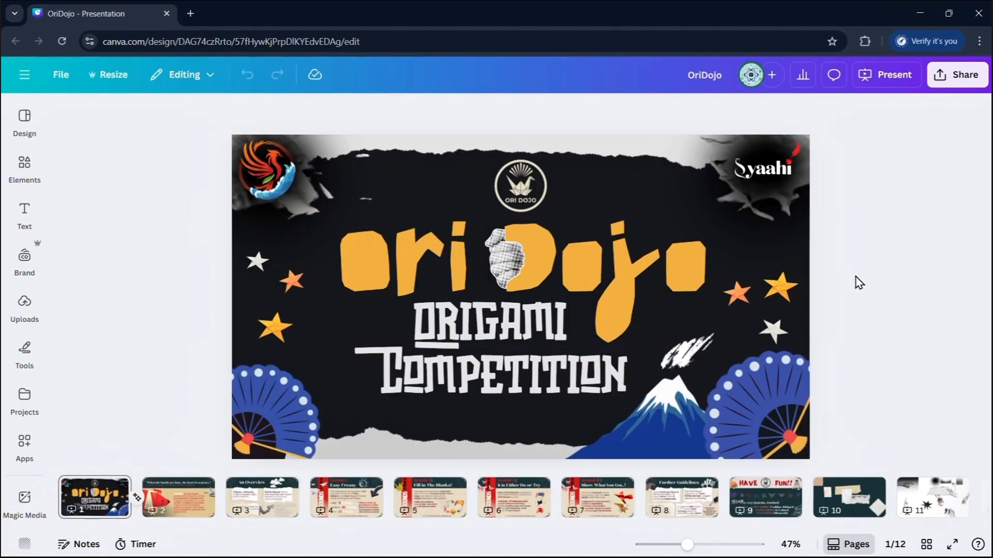
Move the phoenix logo behind the Ori Dojo title
scroll(858, 279, down, 1)
scroll(869, 297, up, 1)
click(282, 181)
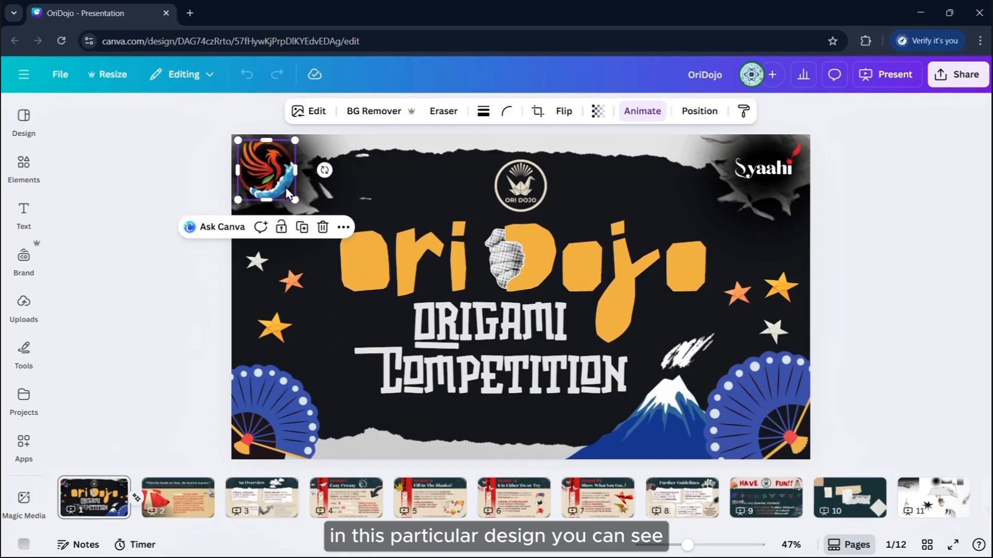
click(103, 198)
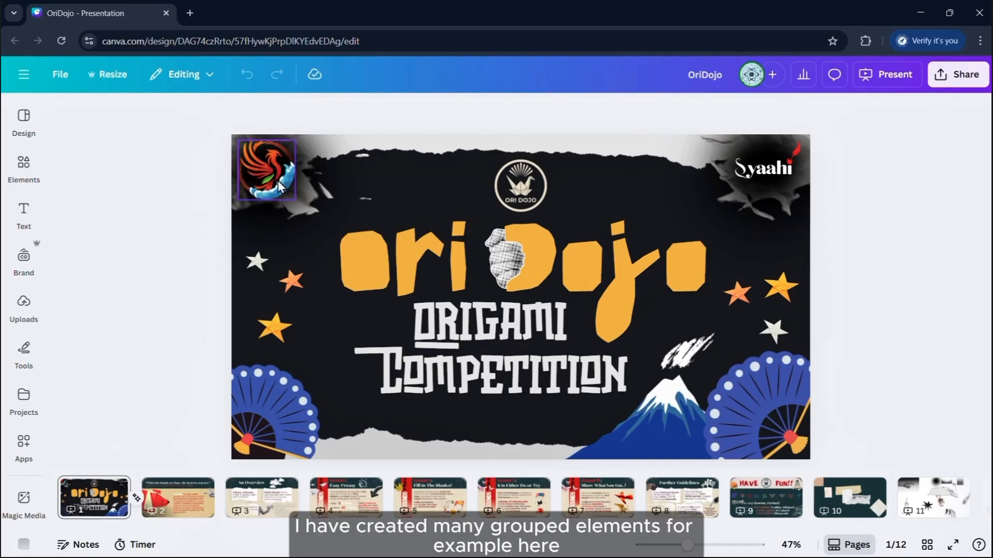
mouse_move(270, 168)
mouse_down()
mouse_move(364, 273)
mouse_move(372, 191)
mouse_move(597, 239)
mouse_move(305, 194)
mouse_move(386, 234)
mouse_up()
Ungroup the ink-splash pieces and drag the dark ink smear to the centre behind the logo
click(269, 365)
click(946, 187)
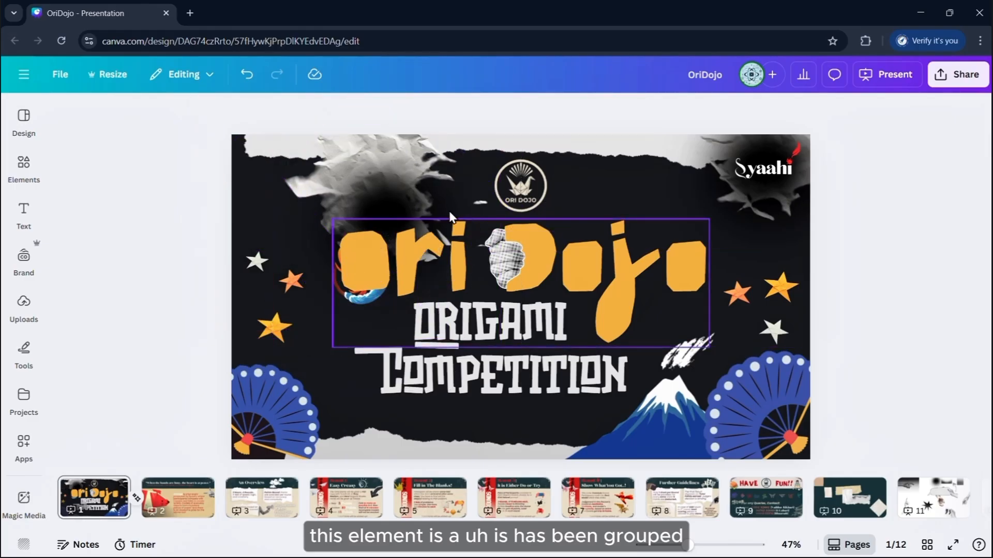
click(343, 223)
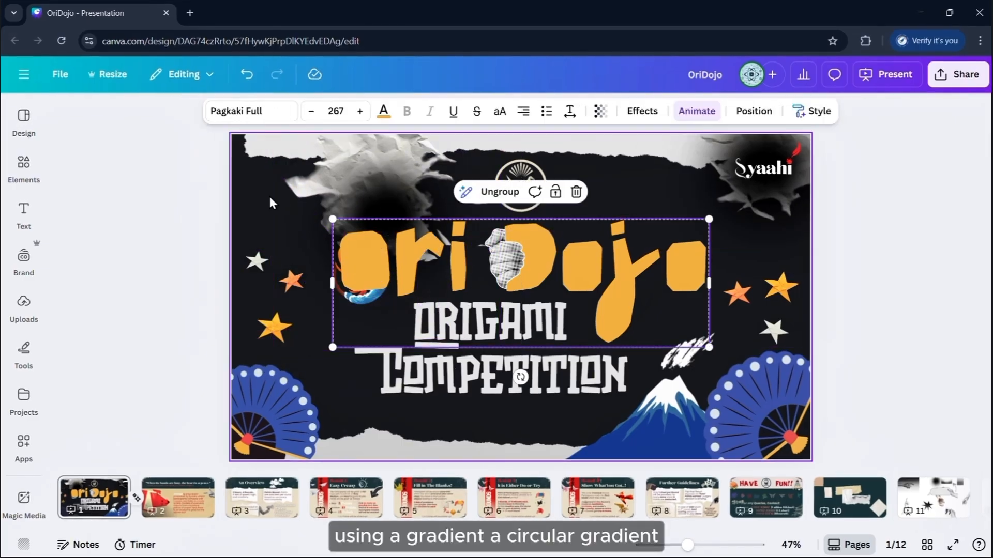
mouse_move(270, 198)
mouse_down()
mouse_move(366, 155)
mouse_move(518, 220)
mouse_move(491, 188)
mouse_move(327, 135)
mouse_move(622, 124)
mouse_up()
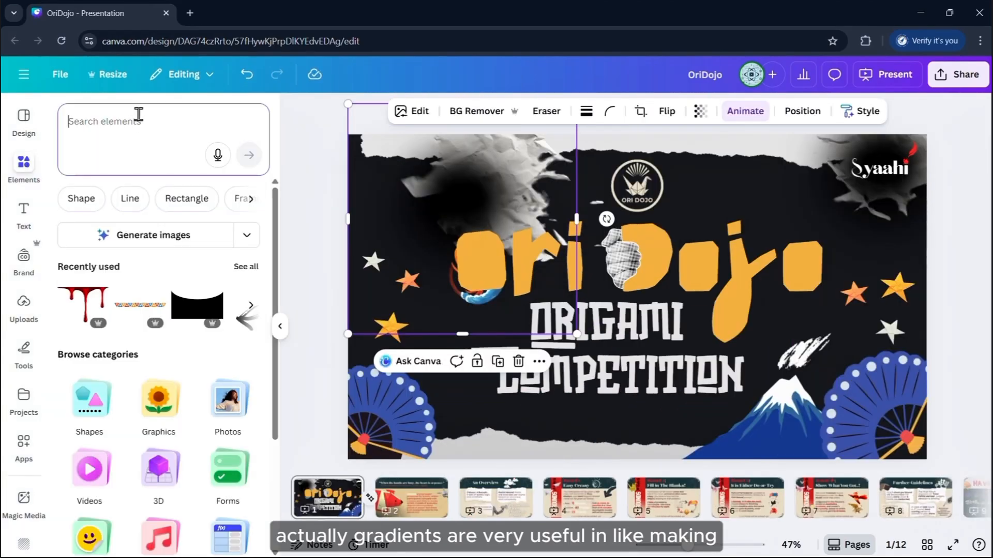
Add a black gradient element, send it backward twice behind the text, then delete it
text(gradient)
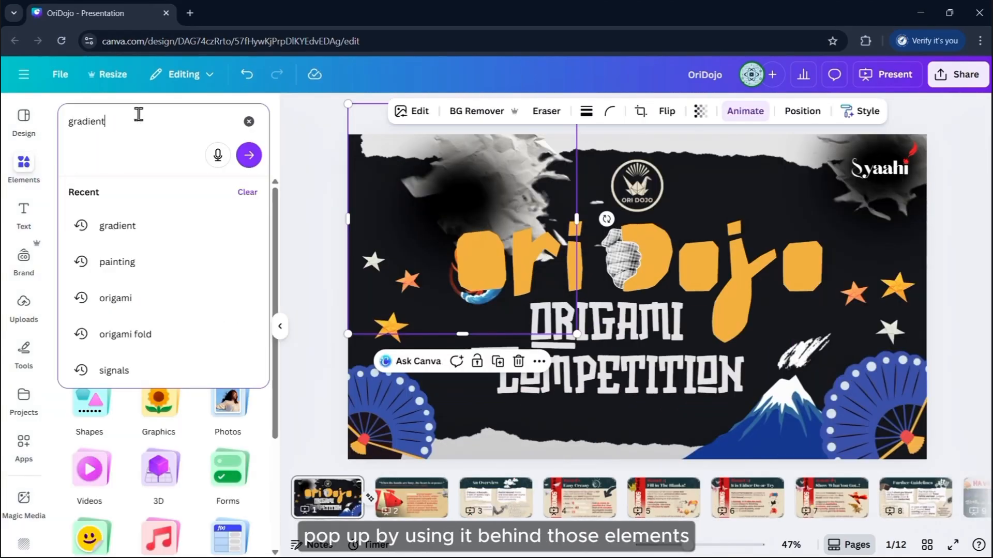
key(Return)
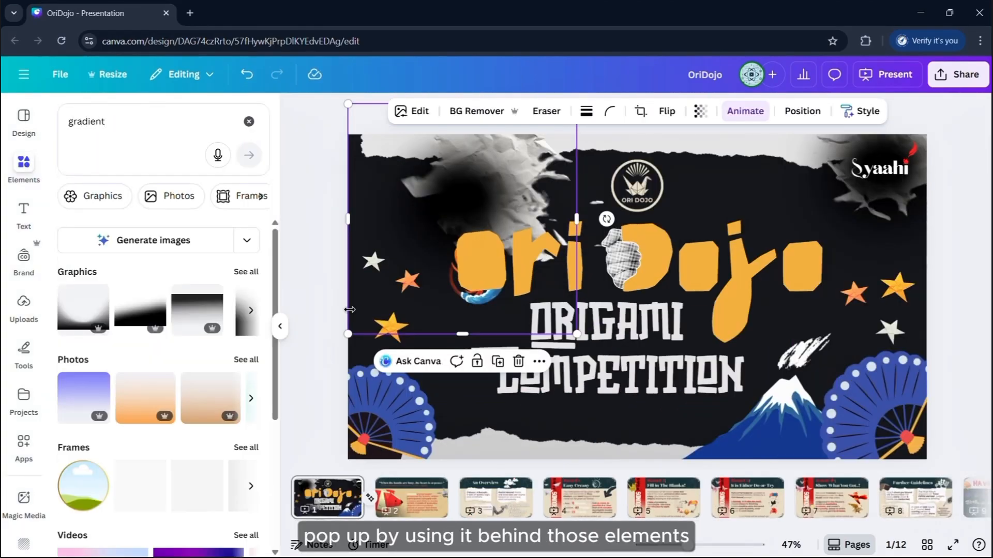
click(139, 327)
drag(700, 350, 765, 360)
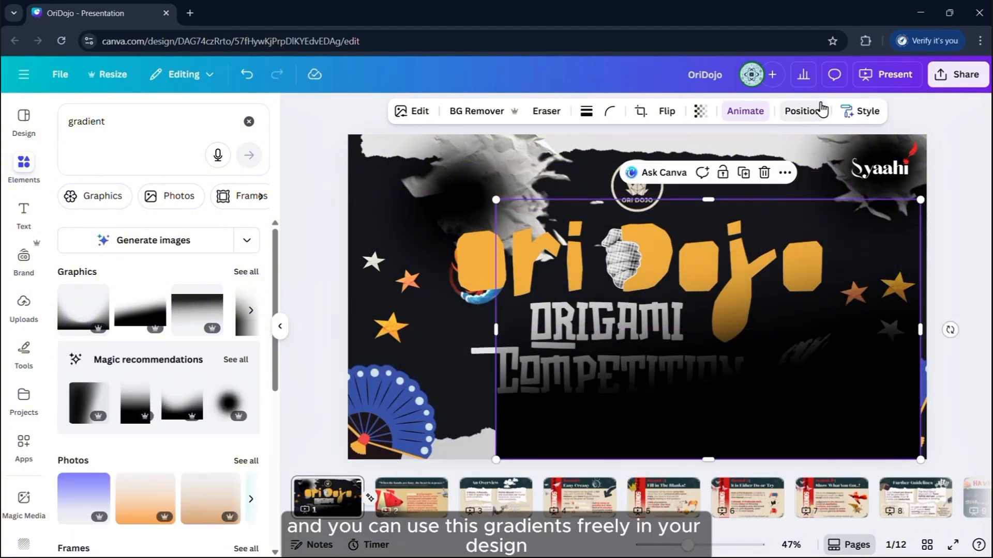
click(802, 110)
click(194, 186)
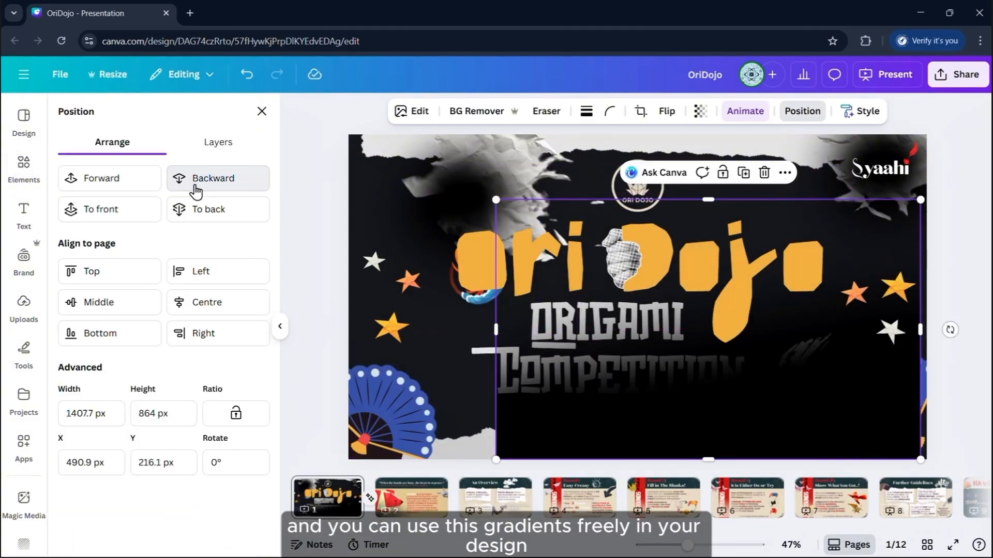
click(195, 189)
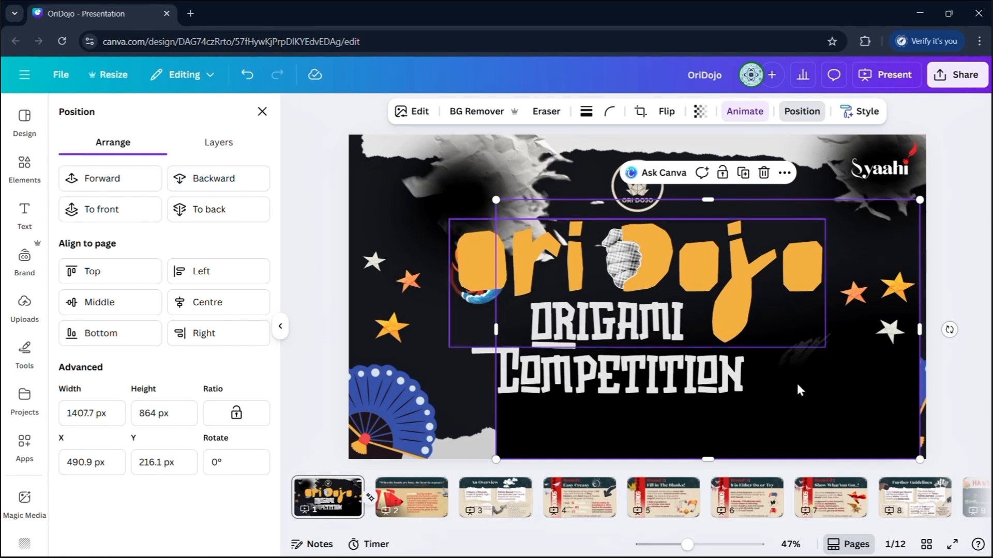
drag(731, 416, 558, 419)
click(594, 186)
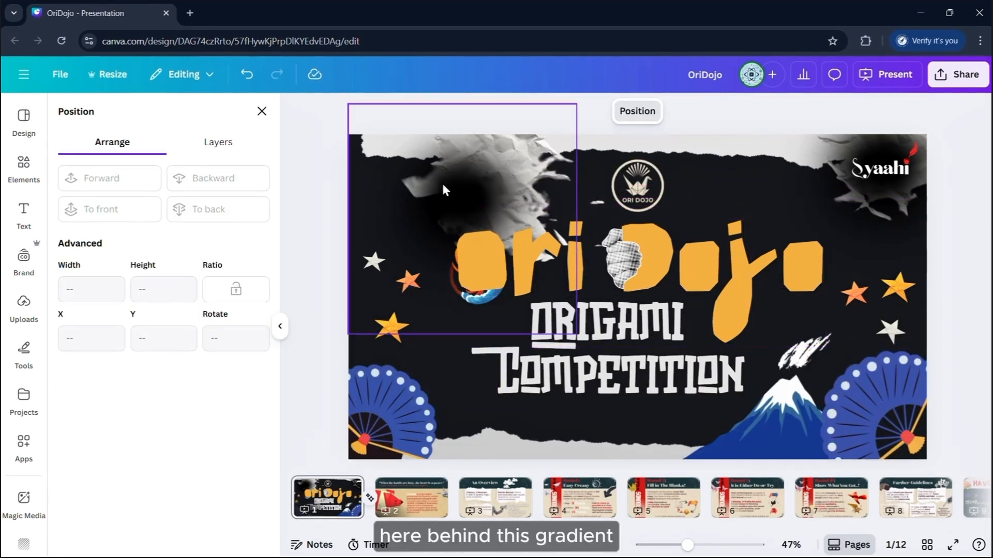
Reposition the rotated paper image near the top-left of the title slide
click(457, 180)
click(458, 178)
drag(449, 187, 651, 237)
click(484, 168)
drag(484, 168, 798, 185)
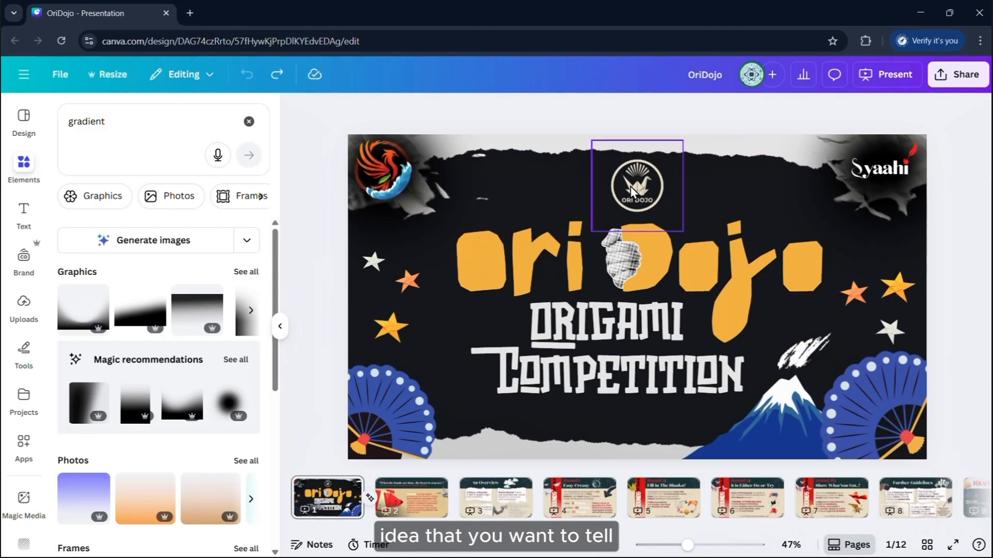
Try moving the Syaahi text, dark vignette and Ori Dojo title, undoing the trial moves
click(631, 186)
drag(876, 160, 819, 212)
drag(760, 253, 772, 226)
drag(902, 166, 873, 201)
key(ctrl+z)
key(ctrl+z)
mouse_move(656, 268)
mouse_down()
mouse_move(523, 264)
mouse_move(731, 261)
mouse_move(603, 259)
mouse_move(662, 274)
mouse_up()
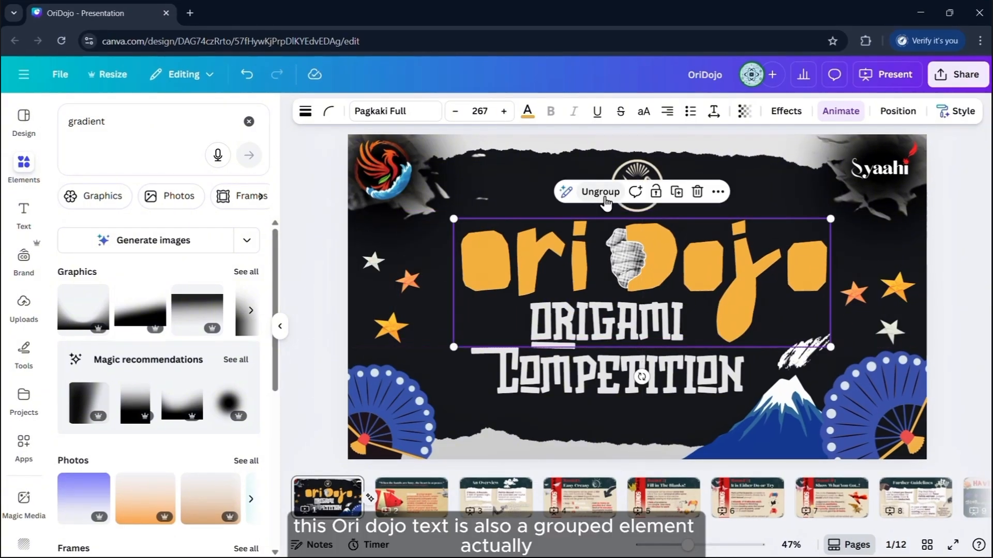
Ungroup the Ori Dojo title and move the fist graphic slightly lower
click(603, 198)
click(721, 398)
click(629, 238)
drag(628, 238, 625, 252)
drag(574, 214, 574, 210)
Search Graphics for 'hand' and show elements similar to the halftone collage hand
click(210, 121)
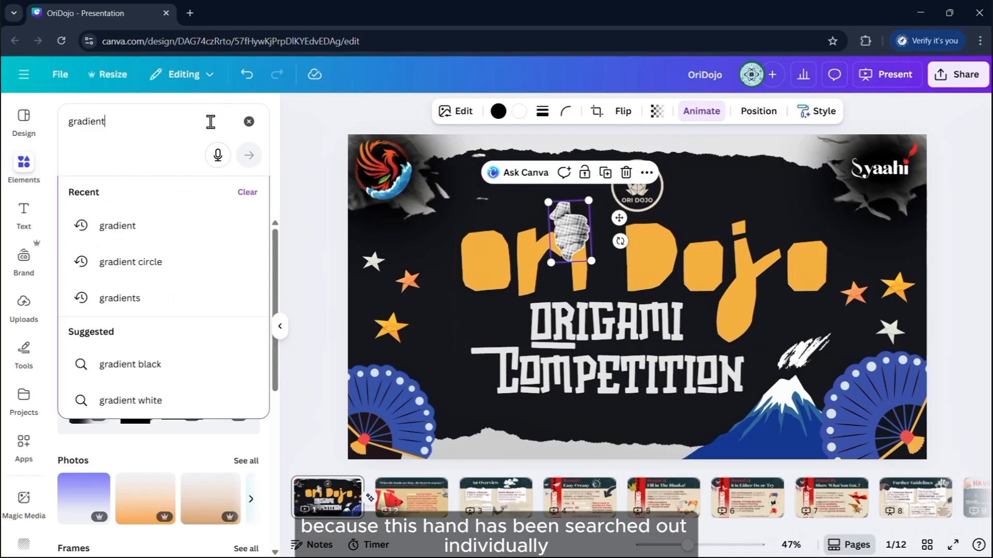
text(hand)
key(Return)
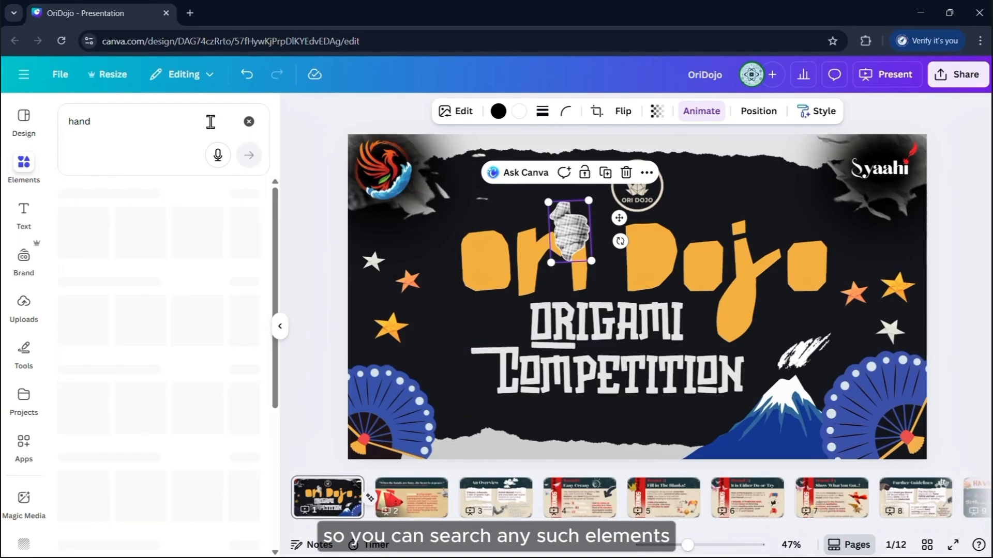
click(124, 197)
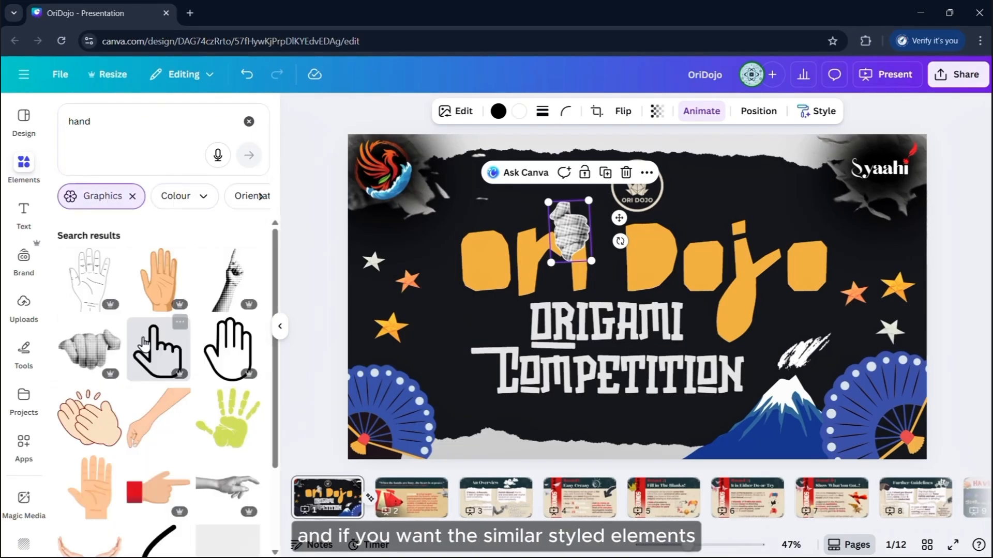
scroll(86, 369, down, 4)
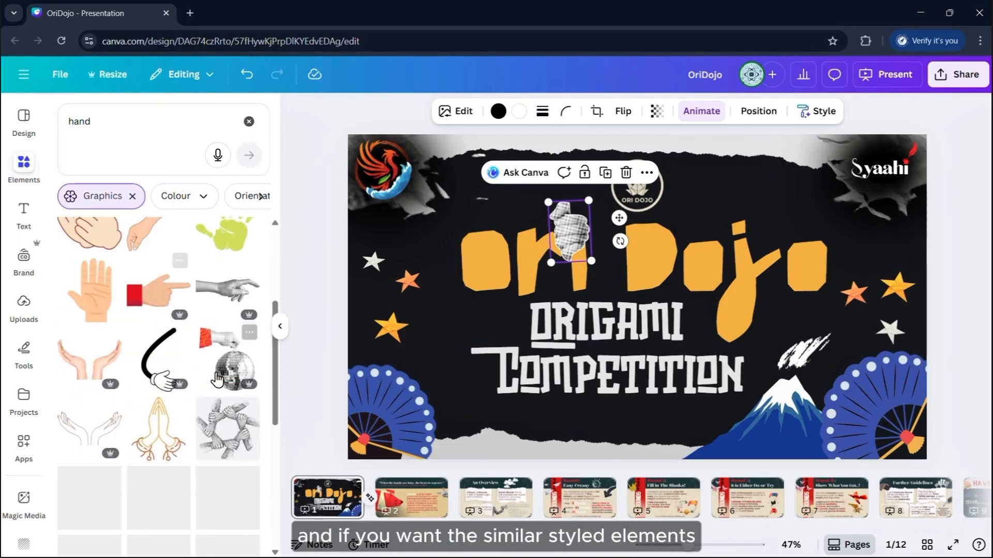
scroll(115, 305, up, 2)
scroll(114, 305, up, 2)
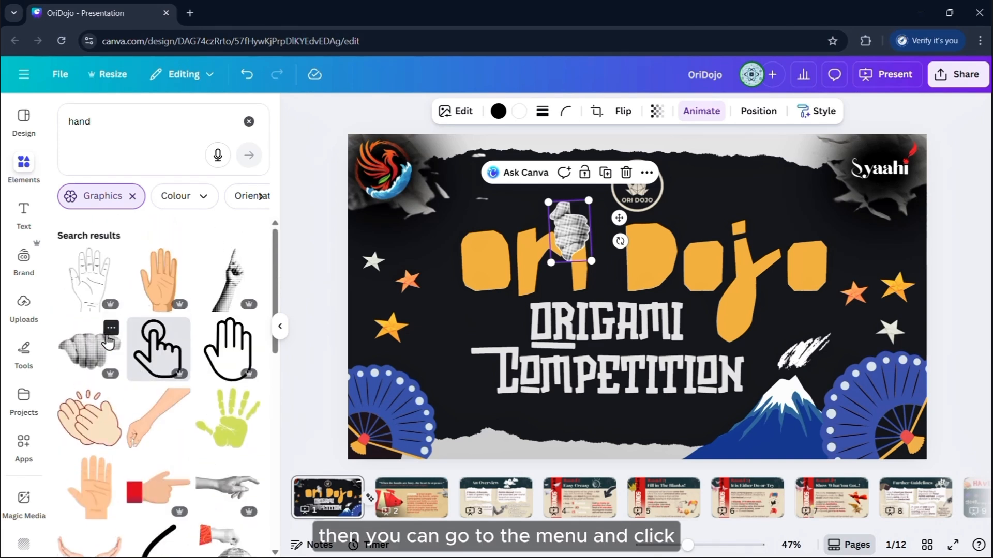
click(110, 328)
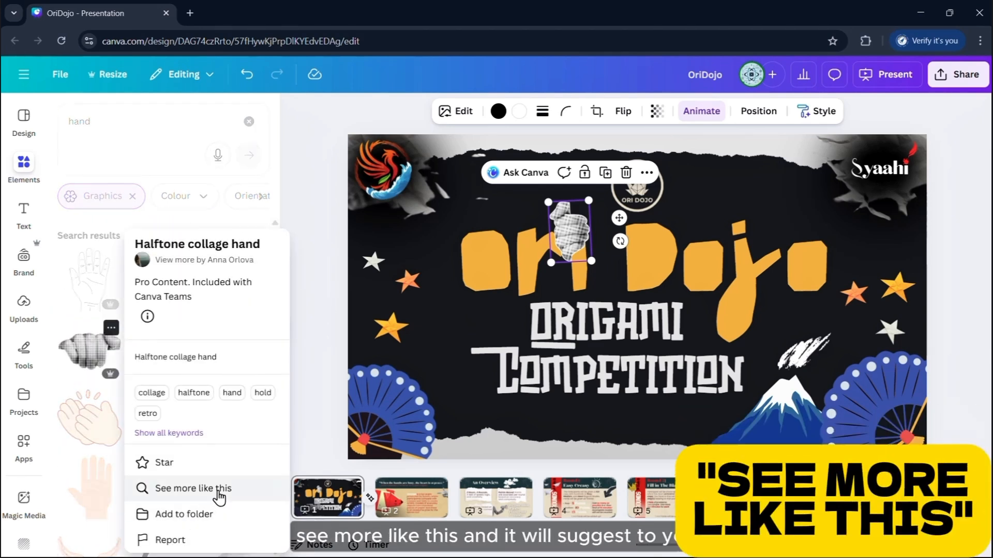
click(215, 495)
scroll(174, 309, down, 5)
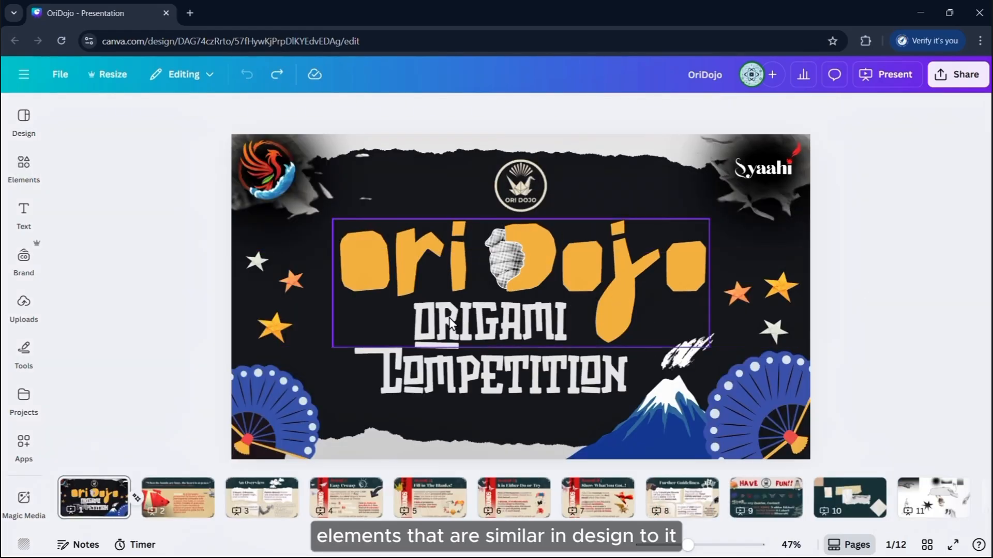
click(26, 78)
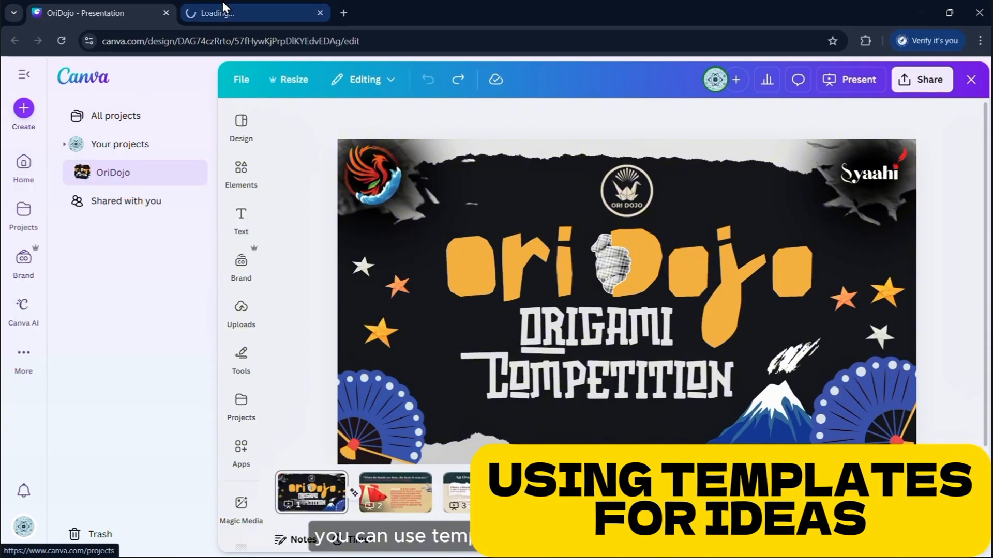
Search Canva templates for 'orig' from the Home page
click(227, 7)
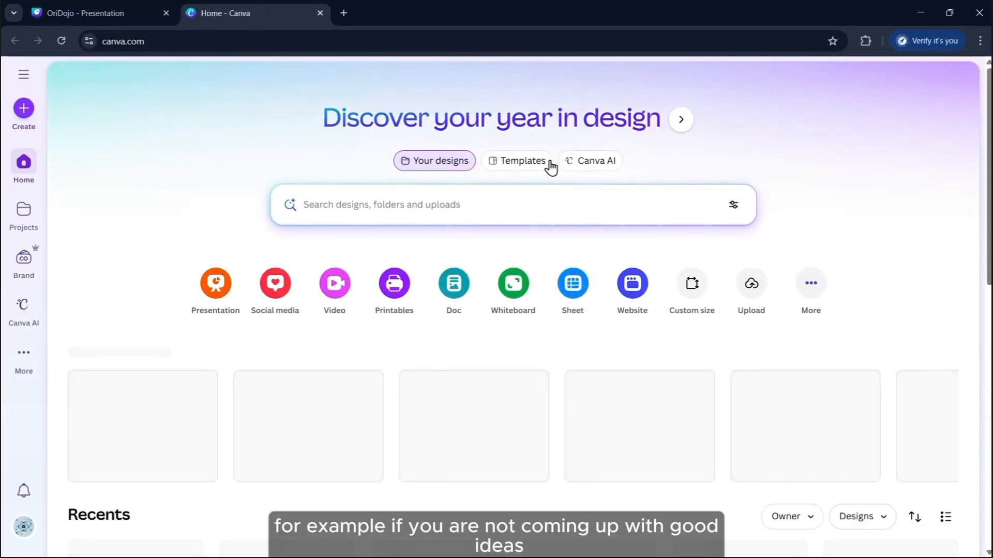
click(549, 161)
click(458, 209)
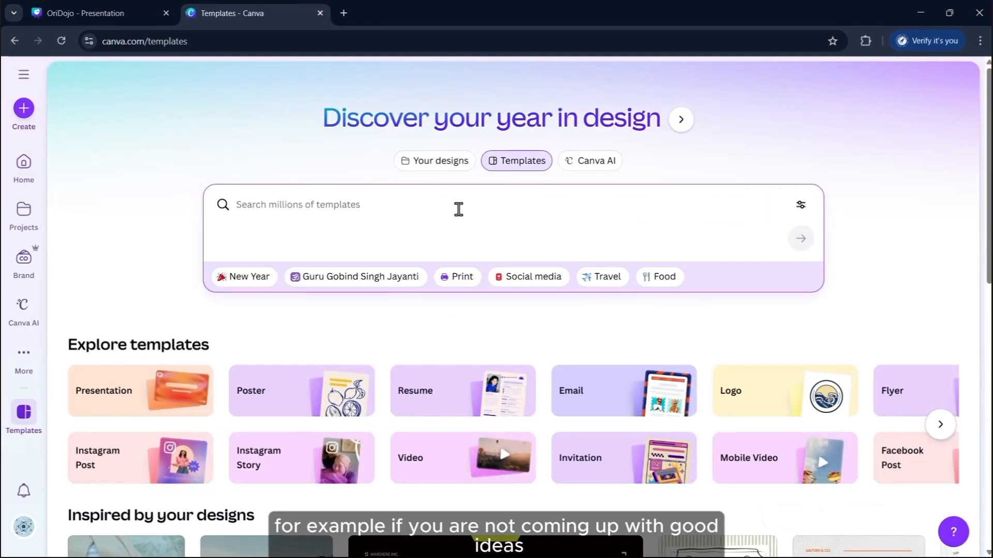
text(origami)
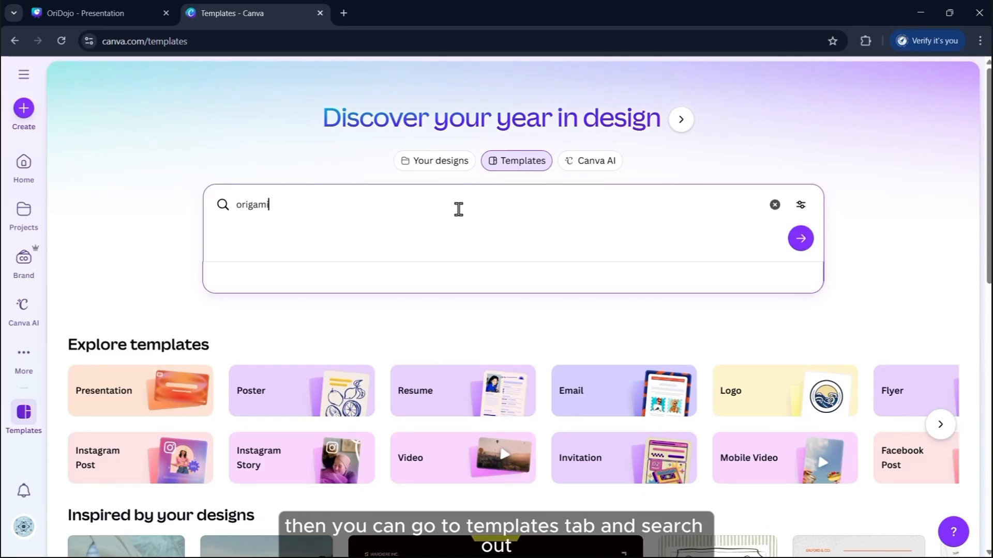
key(Return)
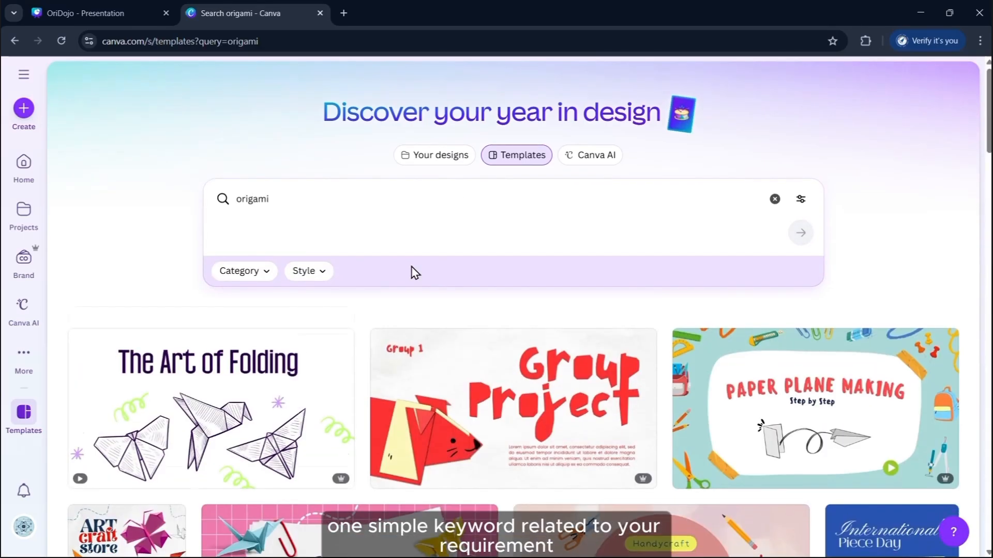
Preview the Group Project and Japan Introduction Presentation templates, then return to OriDojo
scroll(544, 199, down, 4)
click(544, 199)
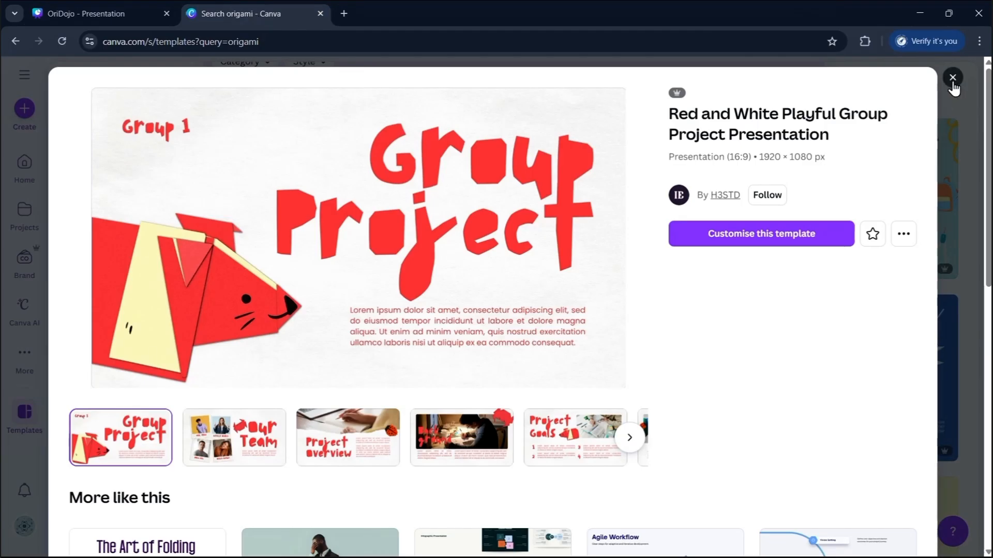
click(953, 78)
scroll(504, 410, down, 15)
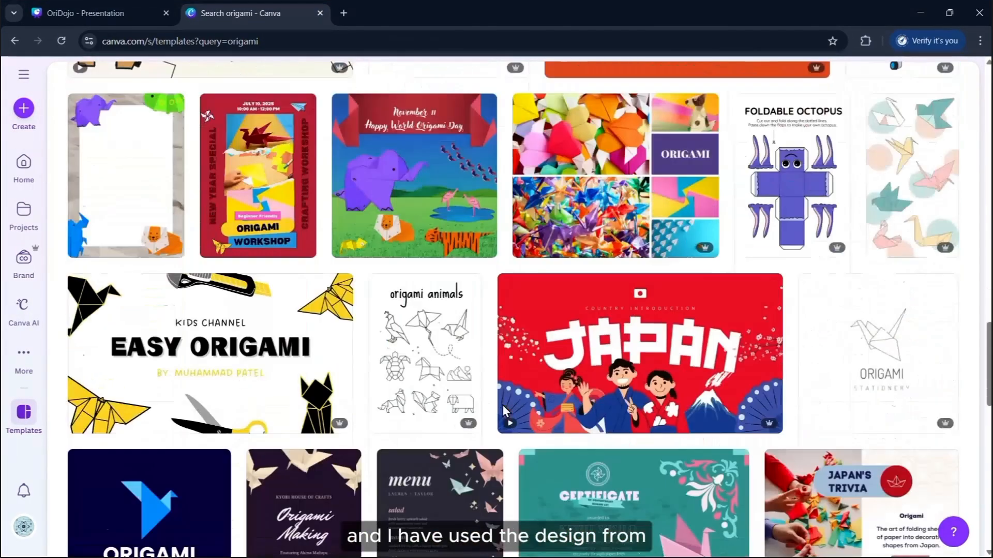
scroll(505, 410, down, 3)
click(638, 211)
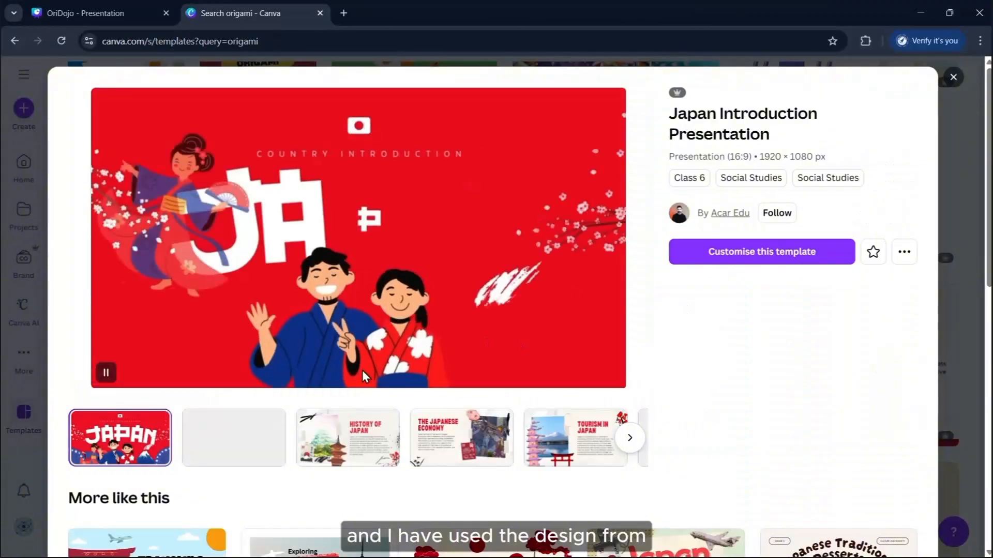
click(120, 14)
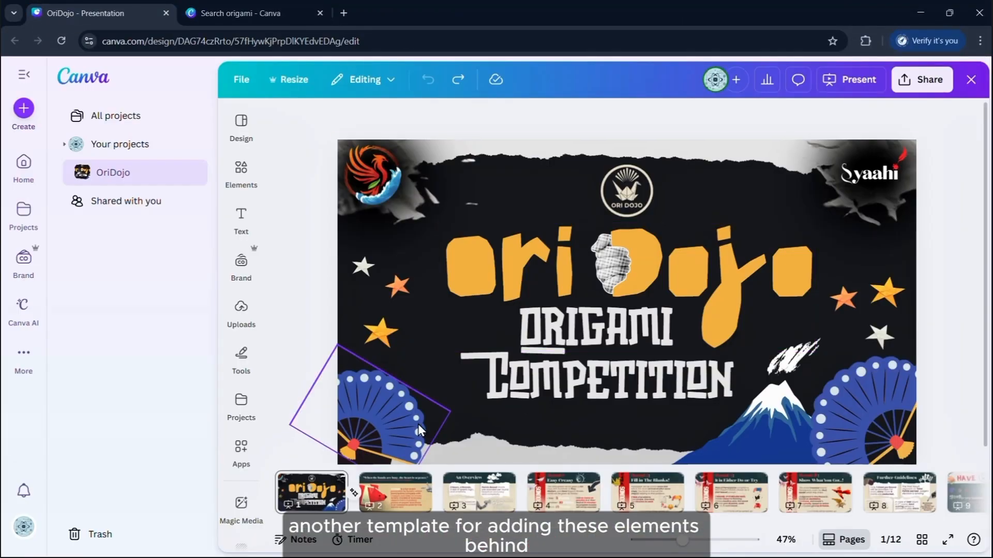
click(765, 413)
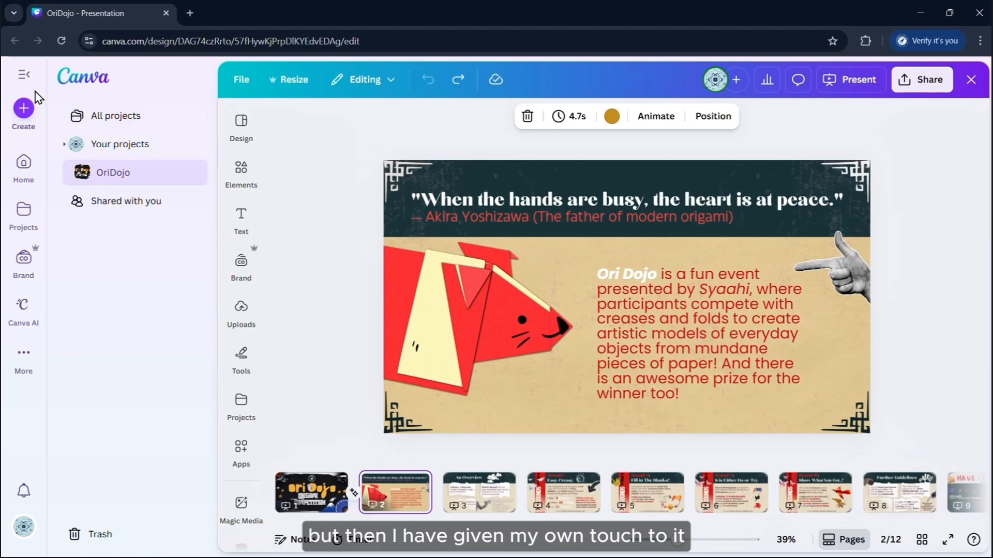
click(24, 74)
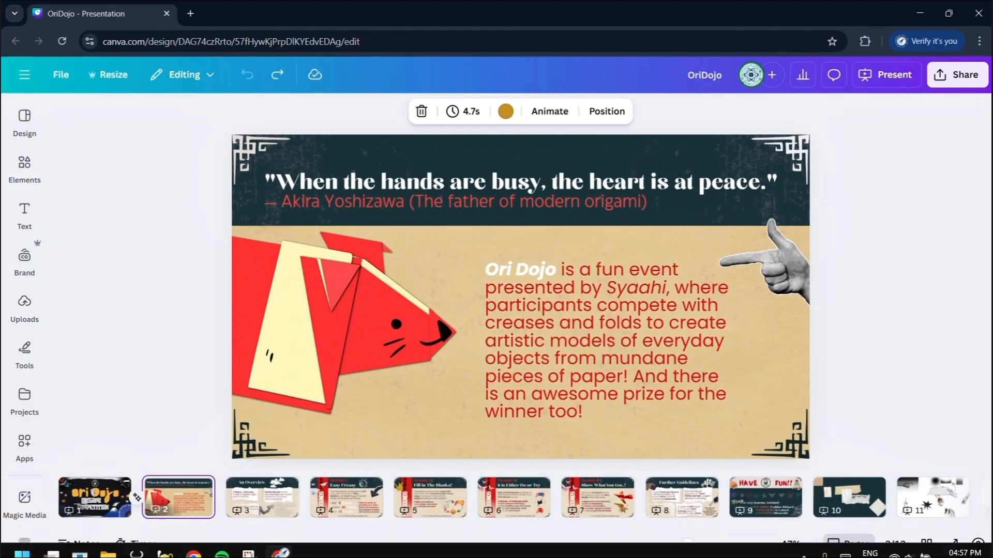
click(865, 552)
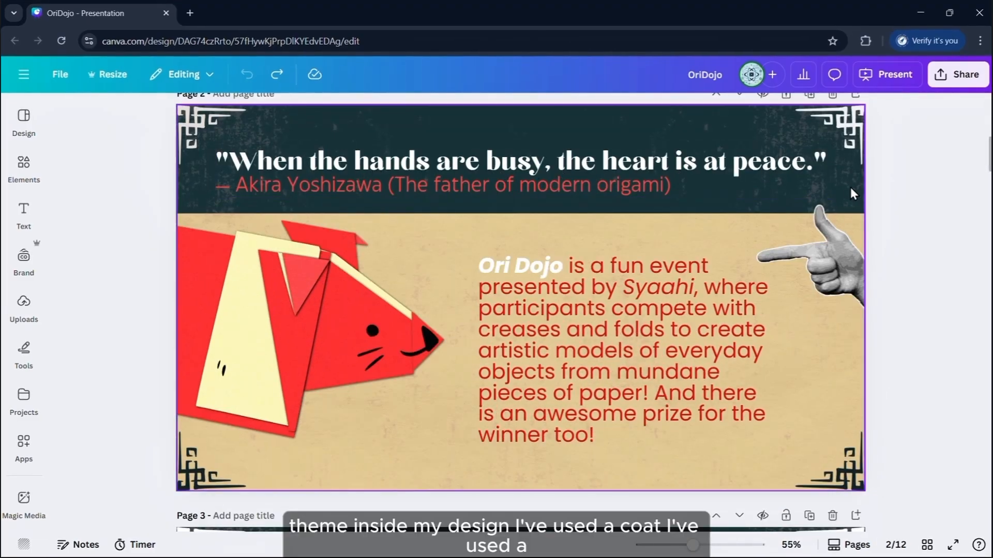
click(849, 138)
mouse_move(849, 137)
mouse_down()
mouse_move(550, 160)
mouse_move(720, 228)
mouse_move(833, 141)
mouse_move(799, 147)
mouse_move(855, 142)
mouse_up()
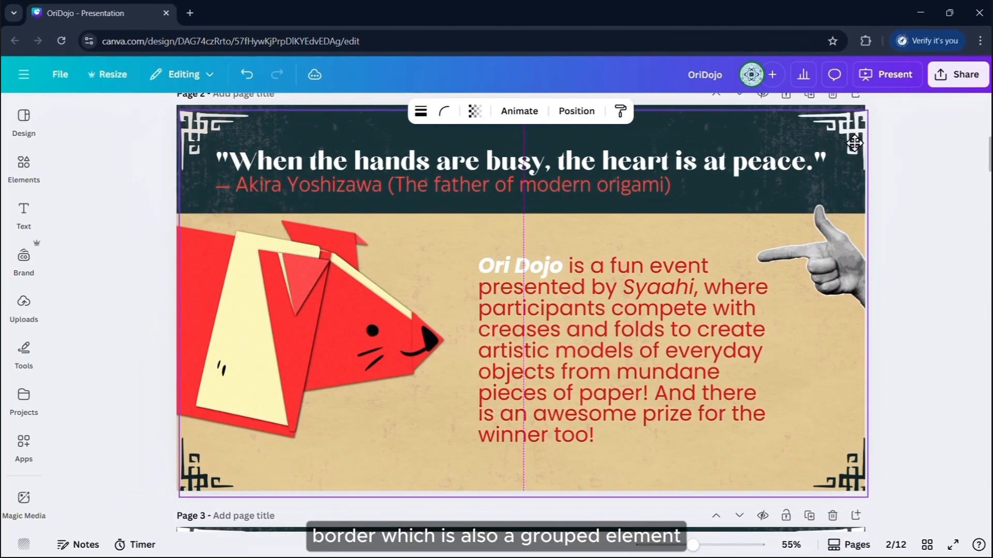
click(472, 469)
click(895, 383)
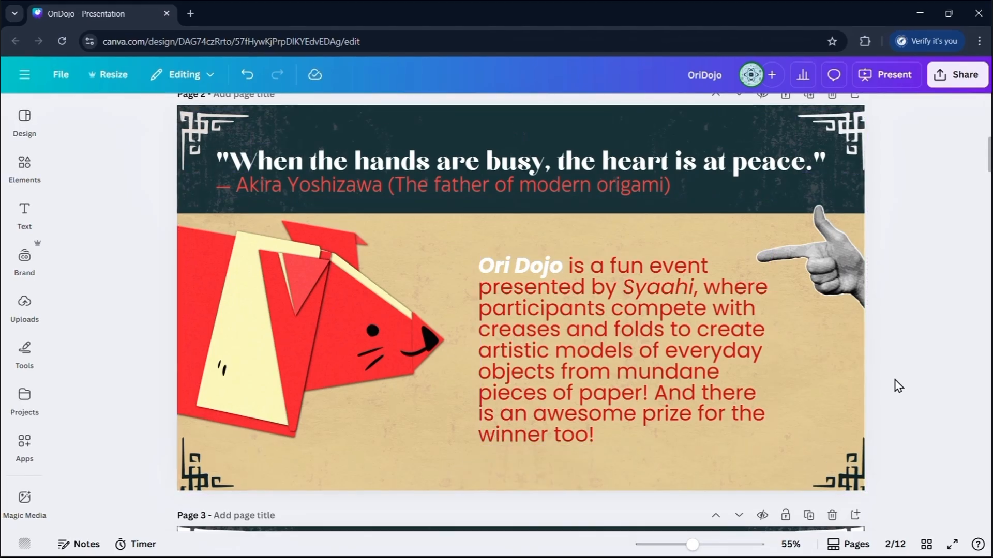
drag(841, 473, 843, 325)
key(ctrl+z)
key(ctrl+z)
key(ctrl+z)
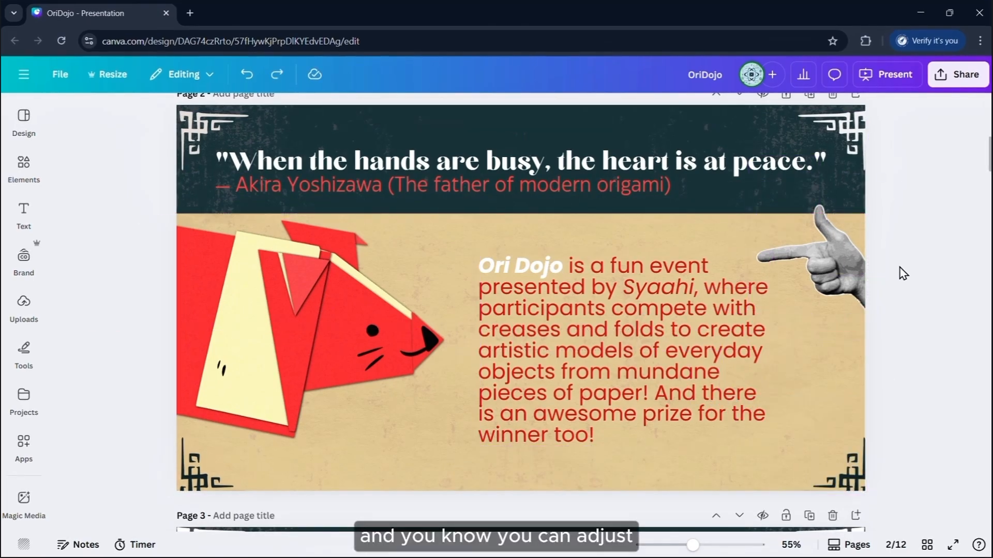
drag(832, 271, 817, 269)
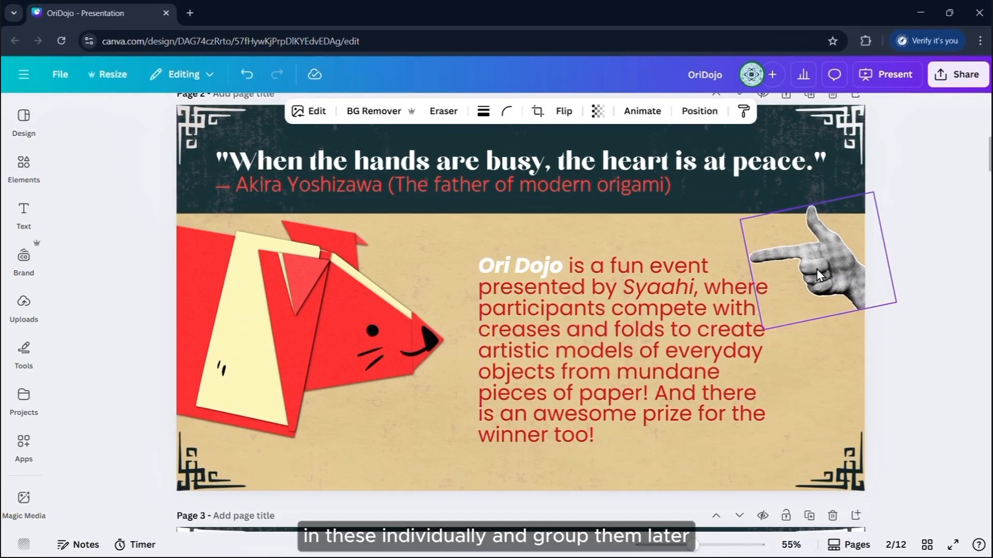
key(ctrl+z)
click(458, 474)
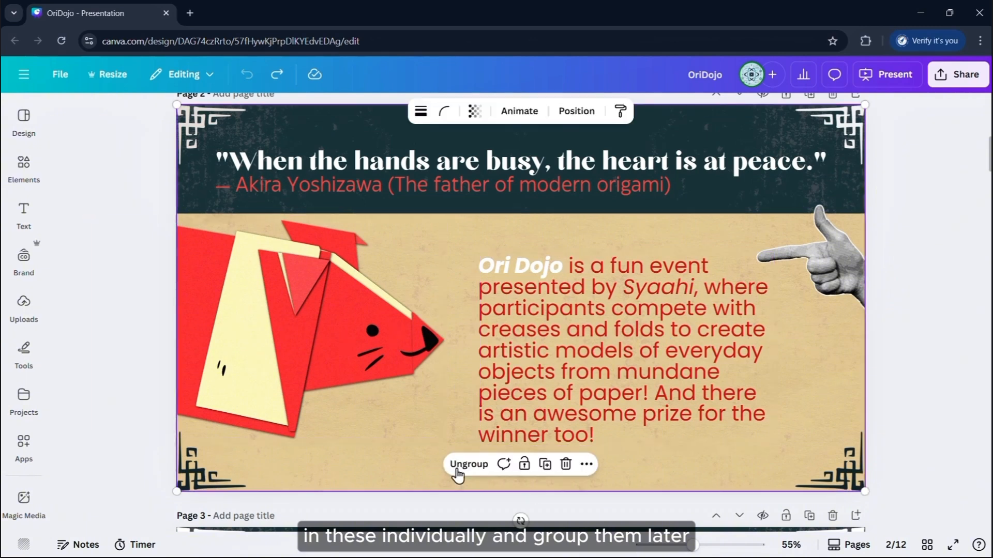
scroll(631, 309, down, 8)
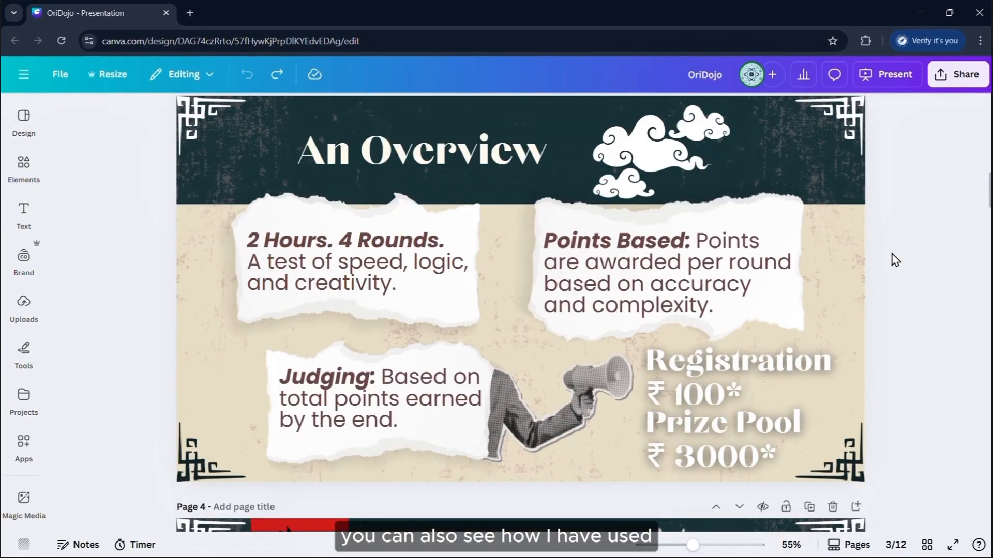
scroll(895, 260, down, 5)
scroll(895, 260, up, 2)
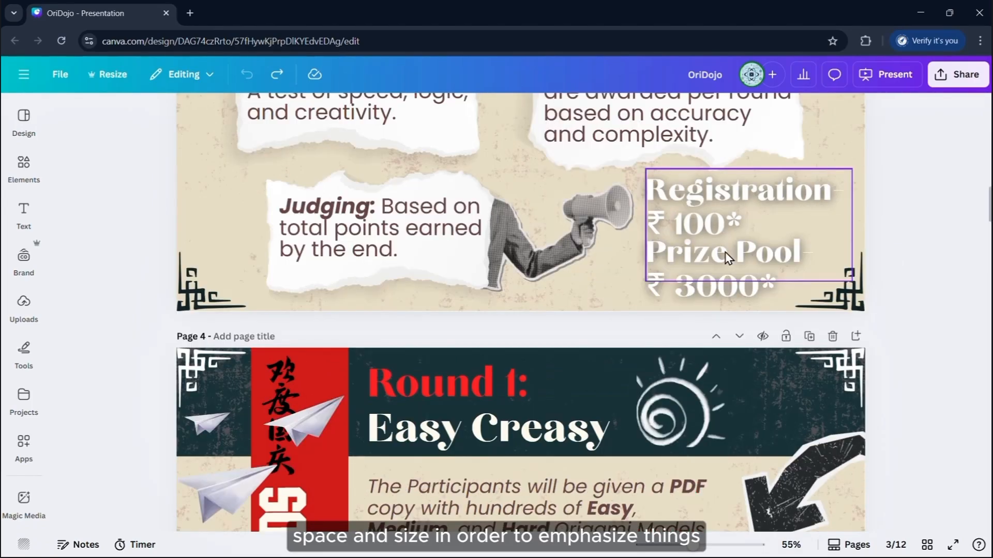
scroll(908, 319, up, 2)
scroll(909, 319, down, 5)
scroll(909, 319, down, 2)
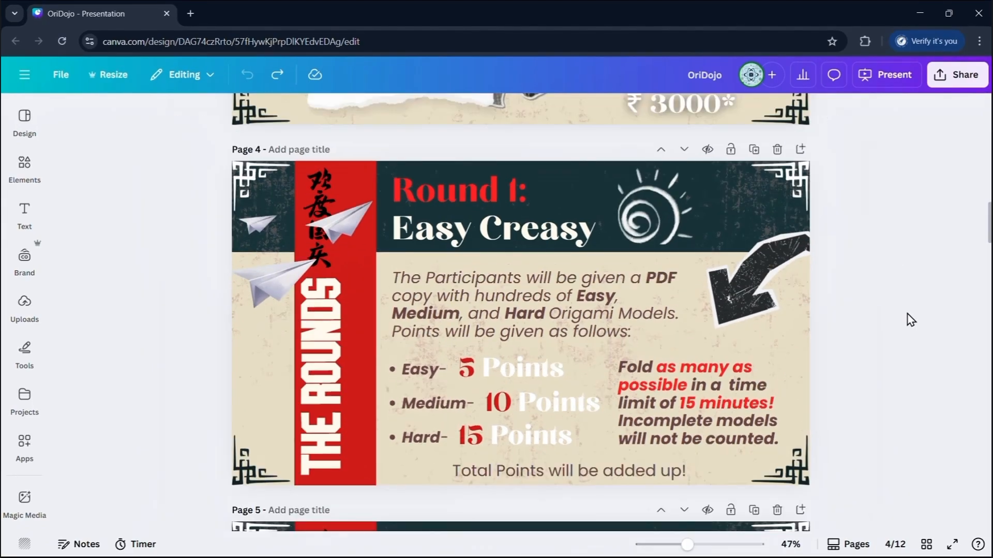
scroll(911, 320, down, 2)
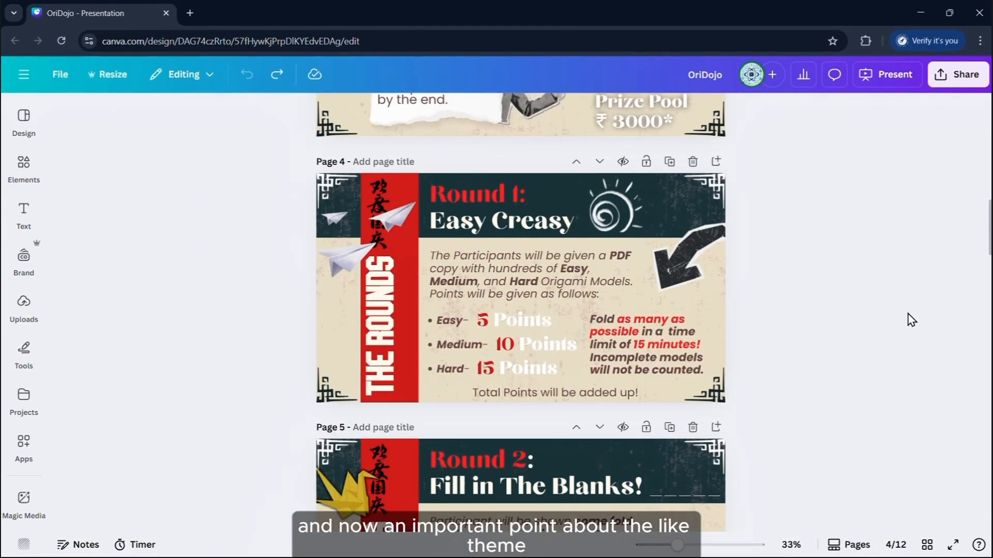
scroll(909, 319, down, 3)
scroll(895, 321, down, 2)
scroll(859, 324, up, 1)
scroll(835, 327, up, 1)
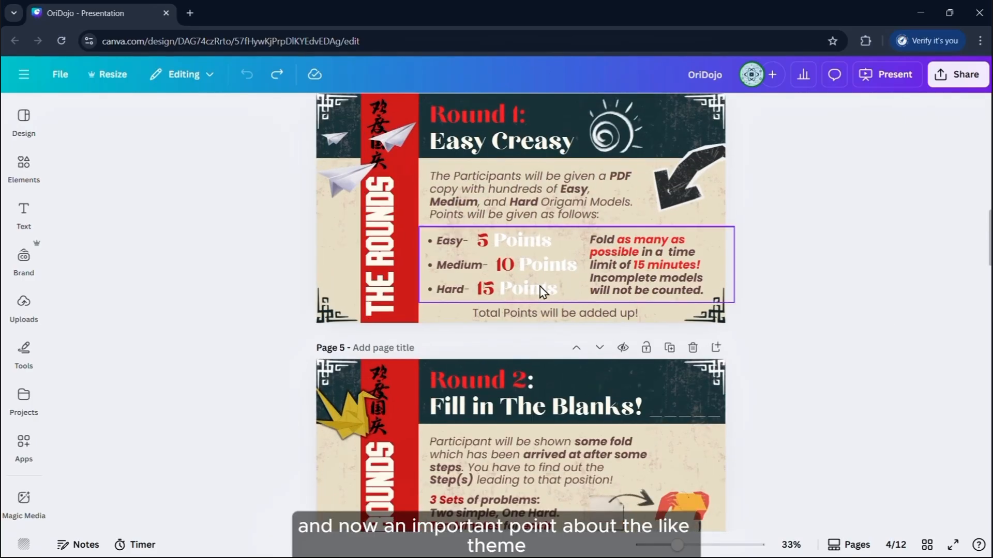
drag(381, 230, 415, 263)
key(ctrl+z)
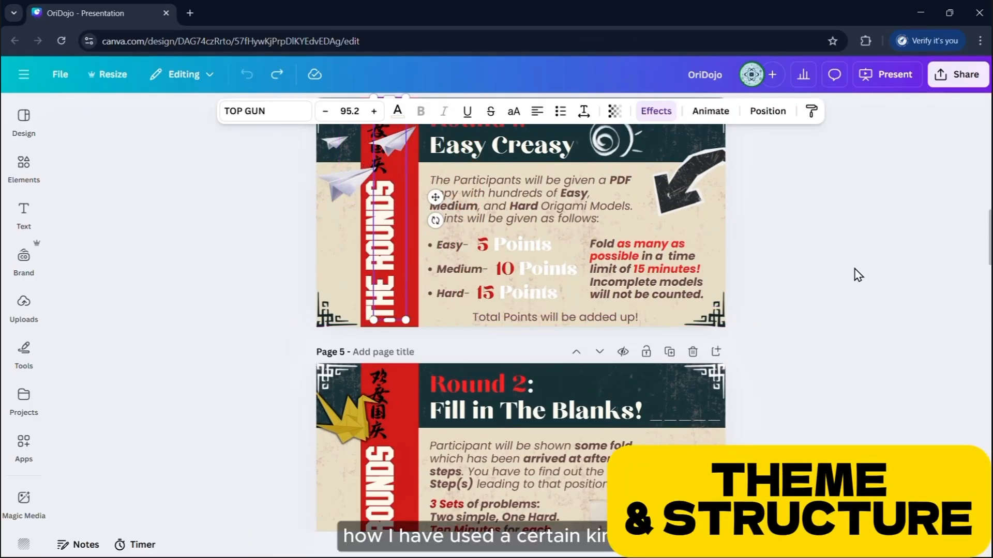
click(853, 275)
scroll(831, 300, up, 2)
scroll(838, 332, up, 2)
click(310, 342)
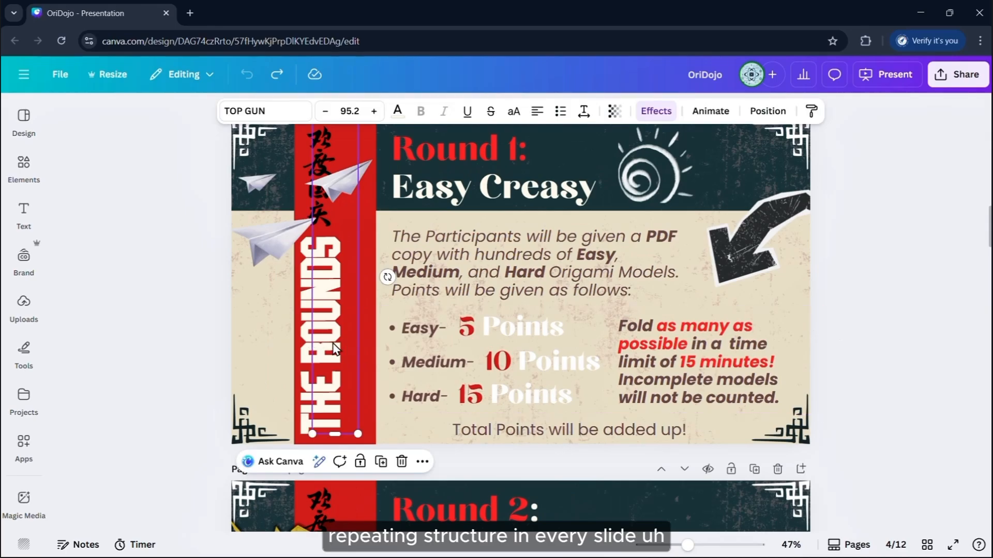
drag(333, 343, 403, 334)
click(254, 111)
click(262, 148)
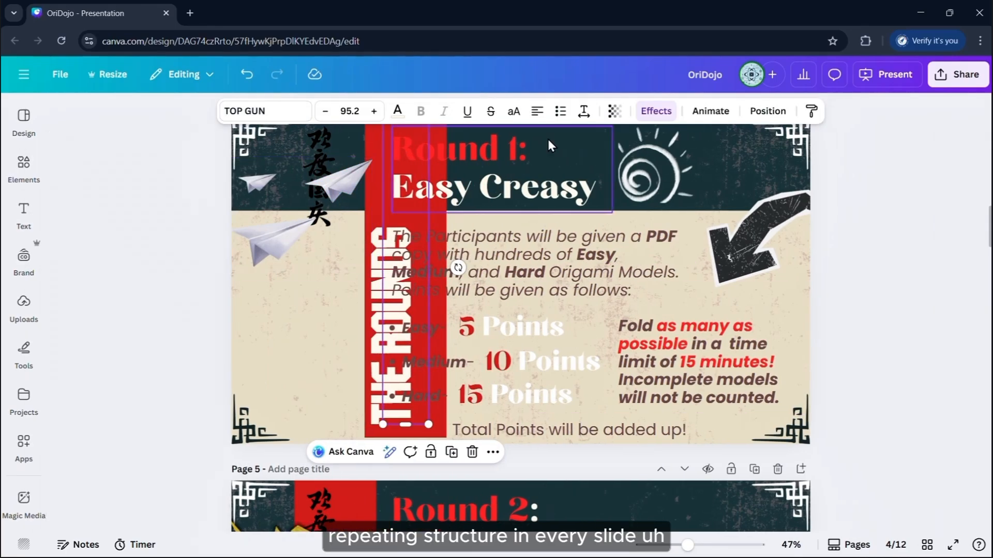
click(656, 110)
scroll(83, 378, down, 5)
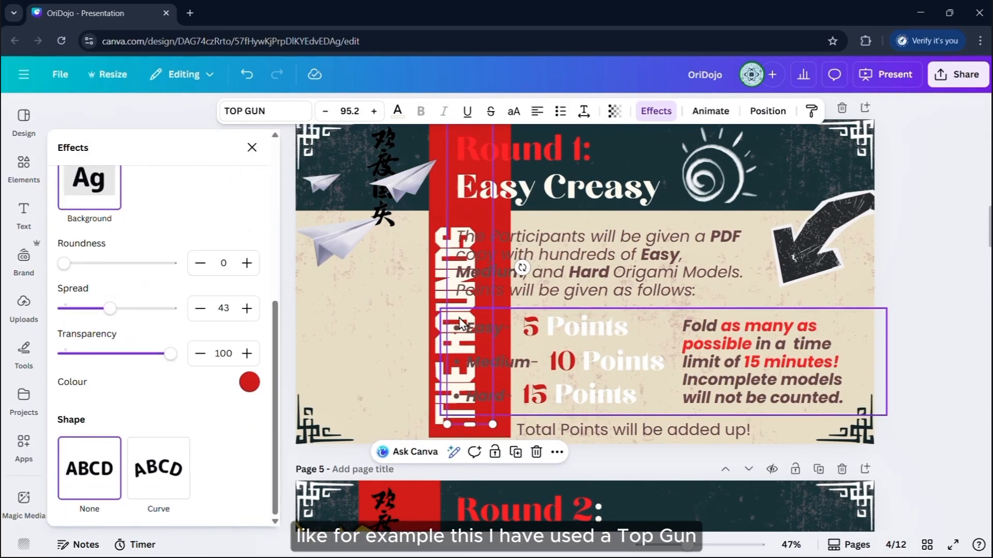
click(900, 235)
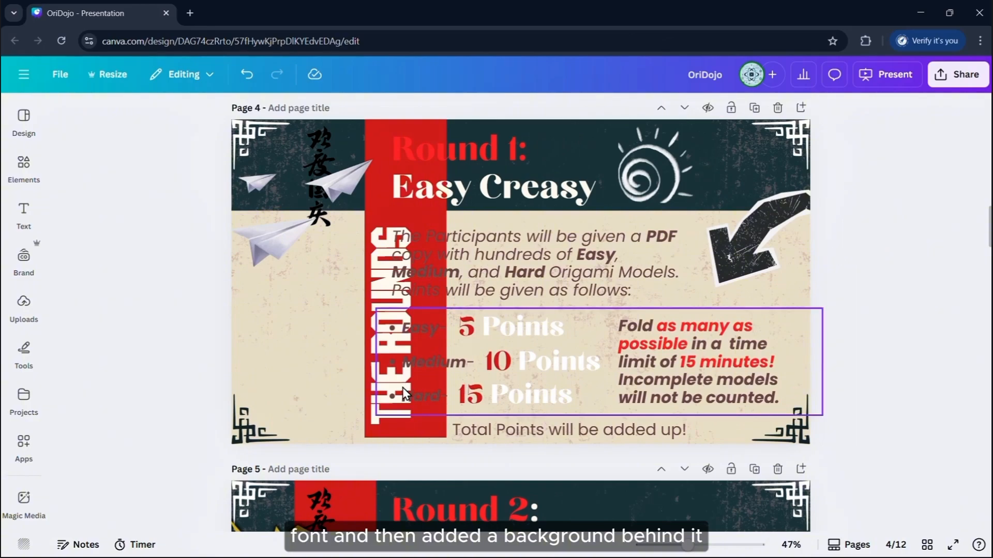
drag(389, 420, 318, 420)
key(ctrl+z)
key(ctrl+z)
scroll(953, 275, up, 2)
click(953, 275)
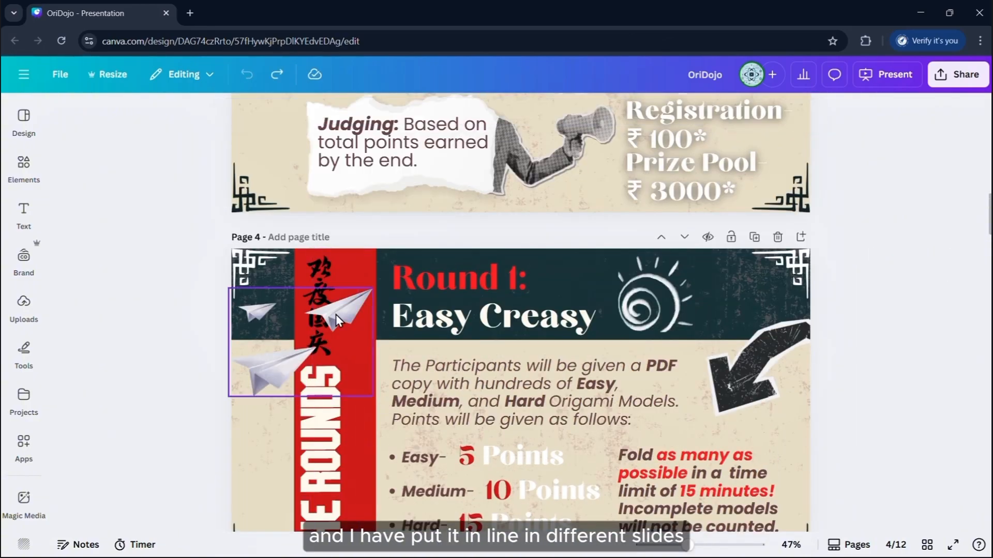
mouse_move(333, 273)
mouse_down()
mouse_move(318, 250)
mouse_move(341, 274)
mouse_up()
click(24, 165)
click(149, 122)
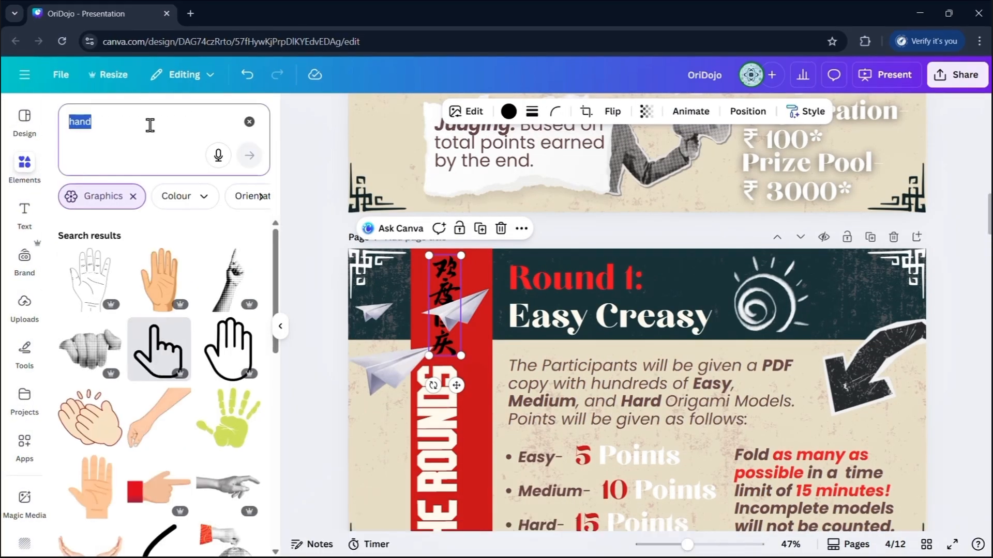
text(japanese)
key(Return)
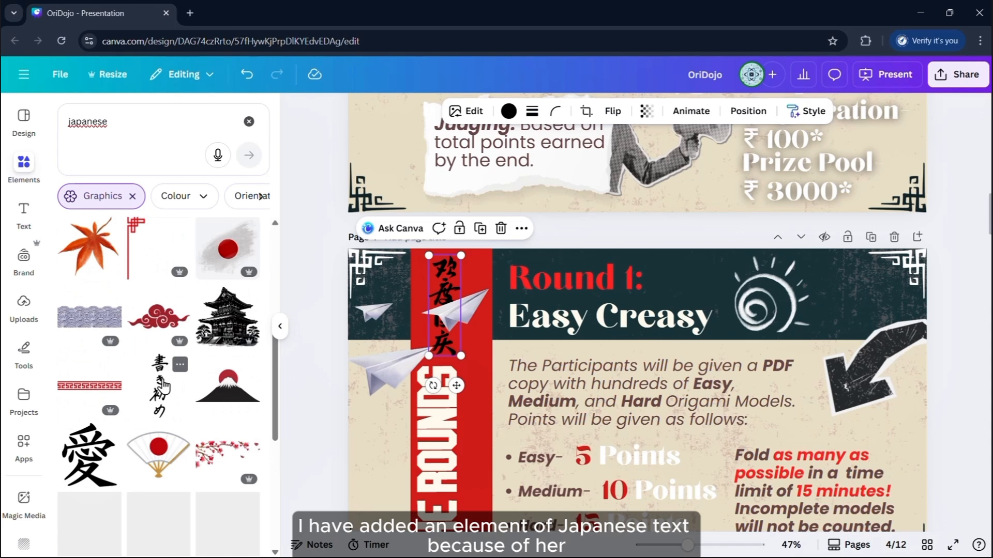
click(248, 122)
click(947, 188)
drag(386, 350, 407, 341)
key(ctrl+z)
click(960, 201)
scroll(960, 232, down, 8)
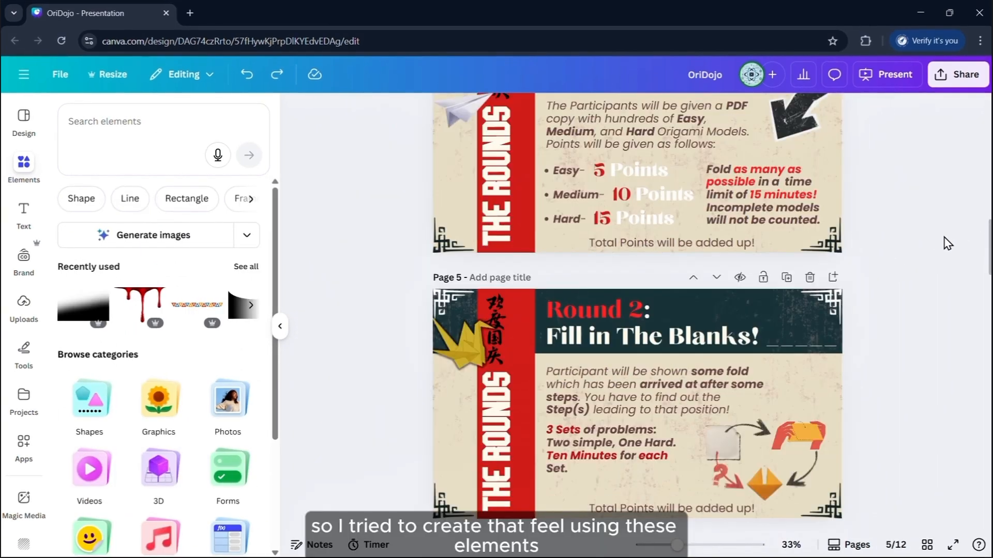
scroll(947, 244, down, 10)
scroll(948, 245, up, 1)
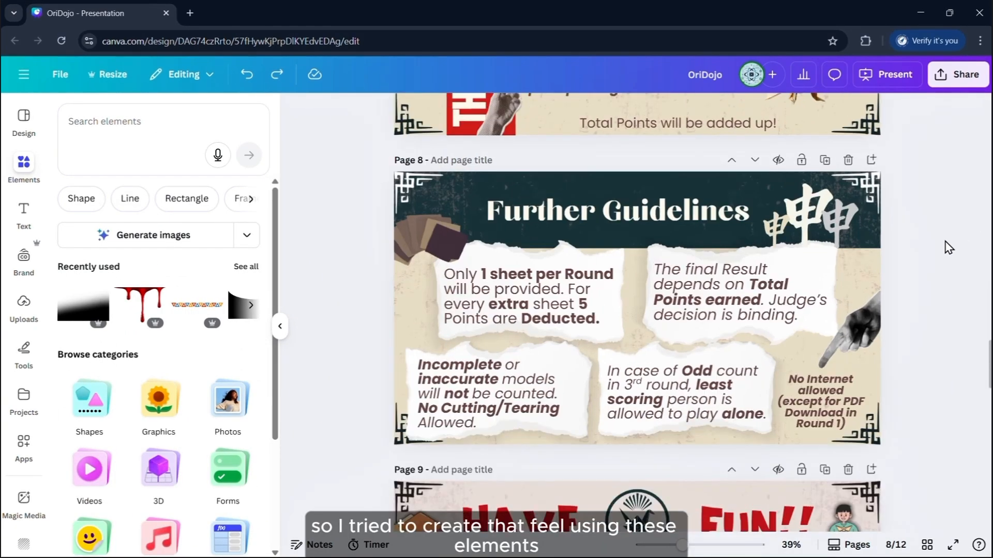
scroll(949, 247, down, 2)
scroll(949, 247, down, 2)
scroll(949, 247, up, 2)
scroll(948, 247, down, 5)
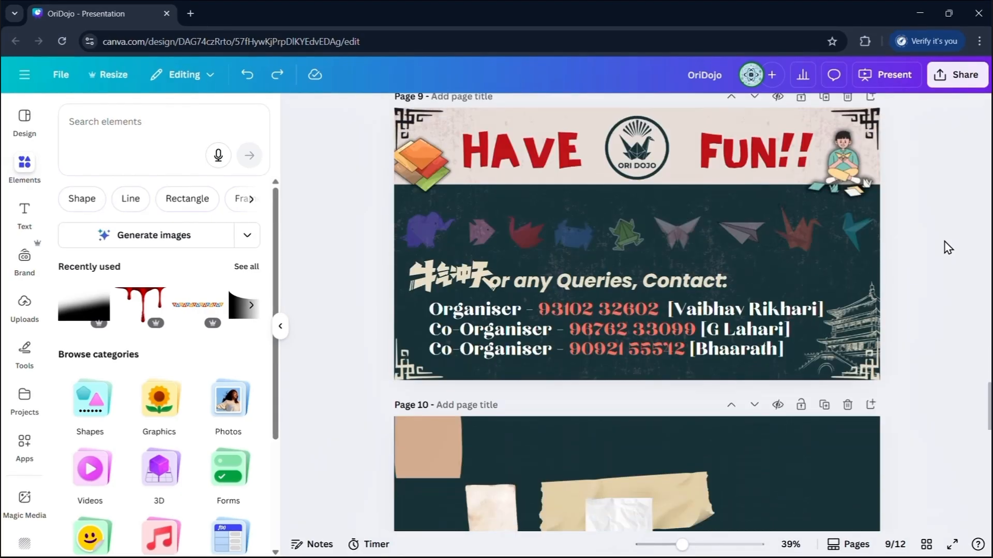
scroll(949, 247, down, 10)
scroll(949, 248, up, 2)
drag(326, 180, 770, 294)
drag(725, 237, 689, 238)
click(837, 243)
scroll(827, 243, down, 2)
drag(733, 191, 550, 183)
click(634, 158)
scroll(796, 251, down, 4)
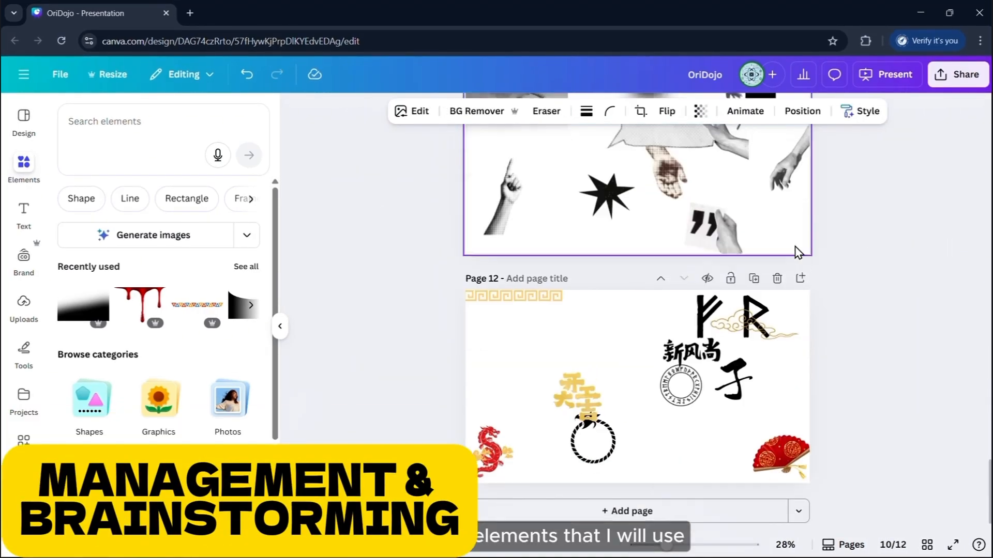
drag(590, 382, 609, 339)
scroll(724, 383, up, 4)
scroll(793, 391, down, 3)
scroll(798, 391, up, 12)
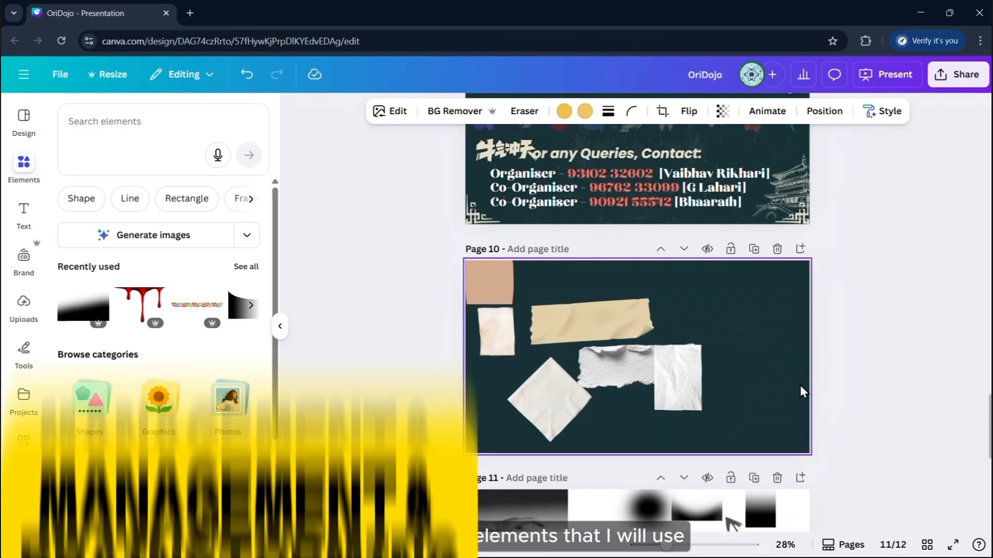
click(279, 326)
scroll(520, 327, up, 20)
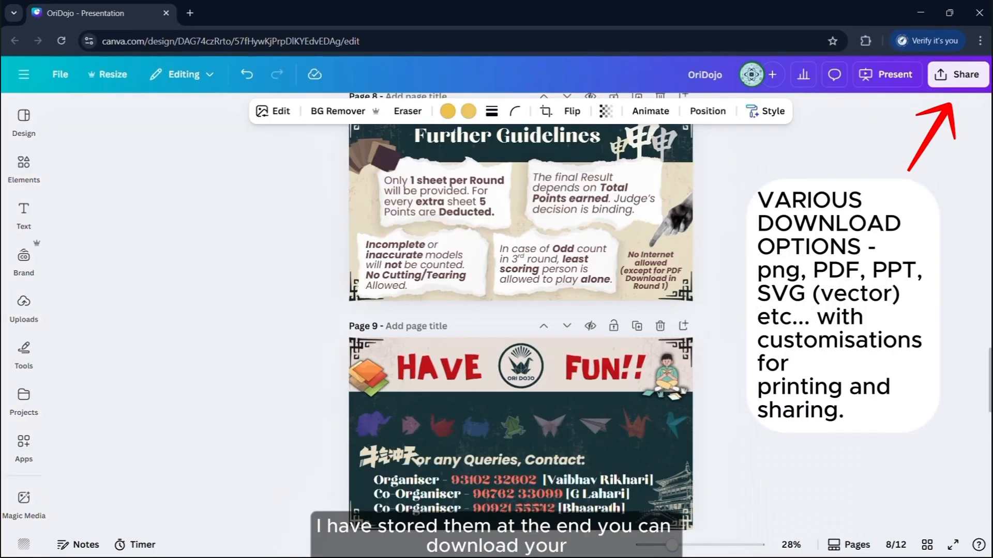
scroll(520, 327, up, 8)
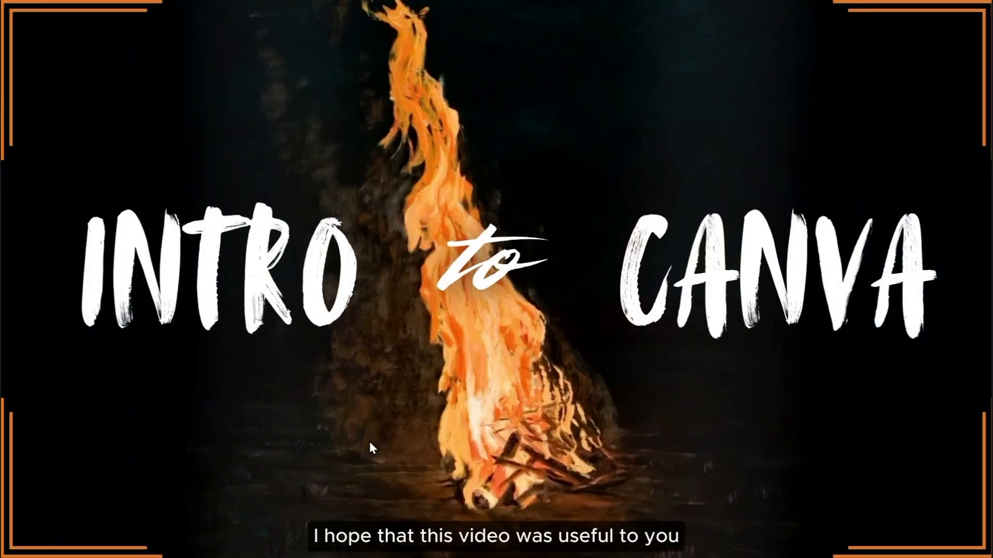
right_click(827, 84)
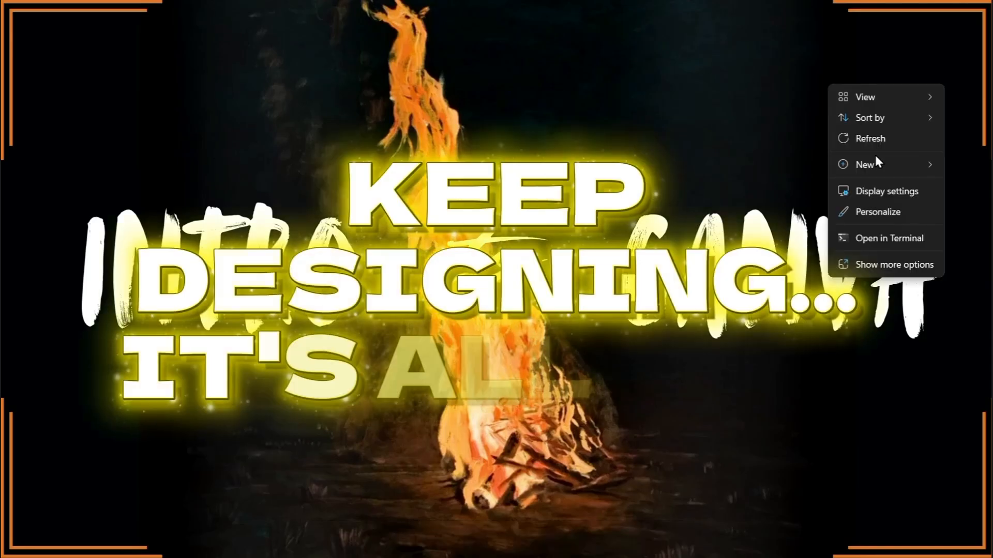
click(885, 137)
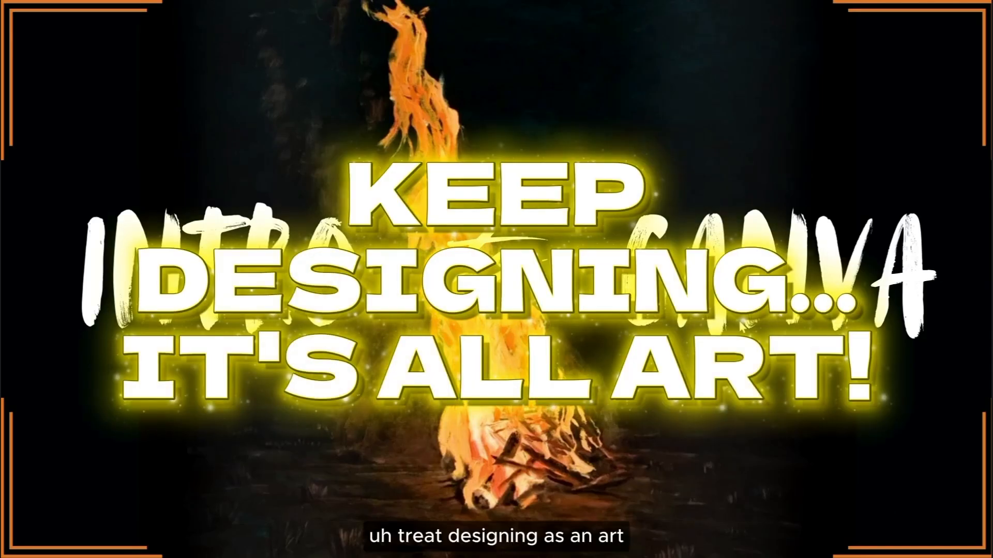